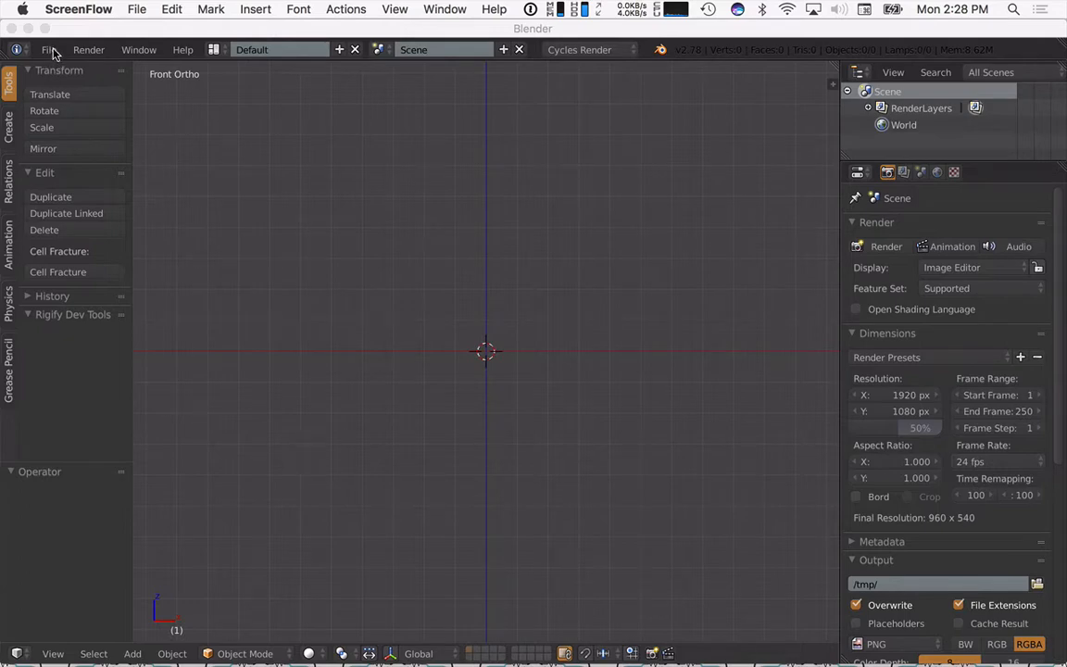
pyautogui.press('XF86AudioLowerVolume')
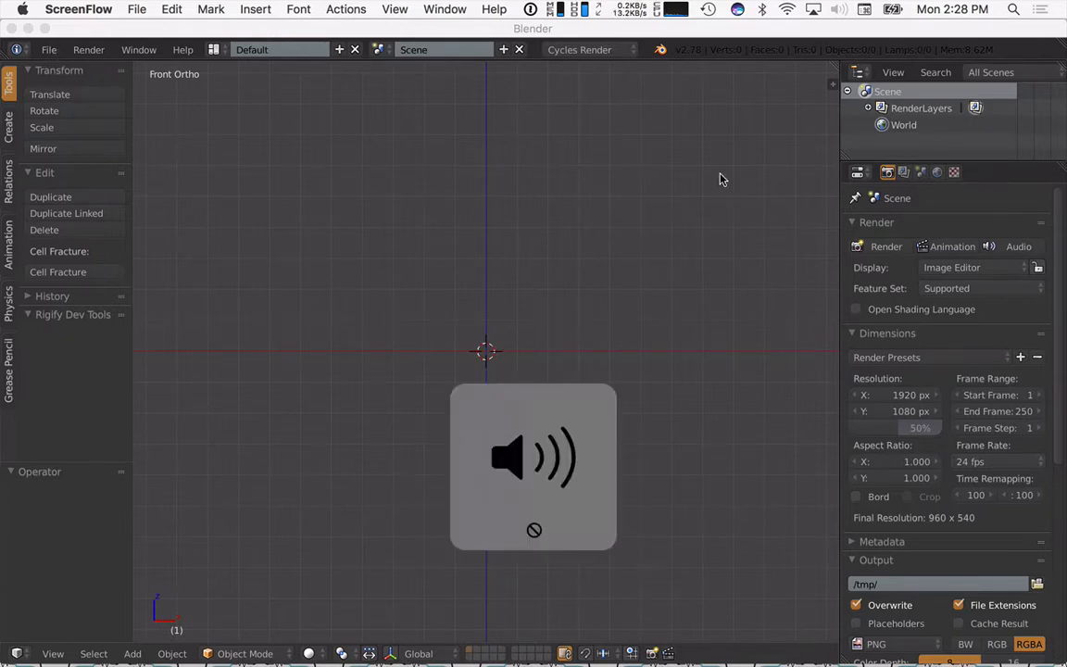
pyautogui.press('F11')
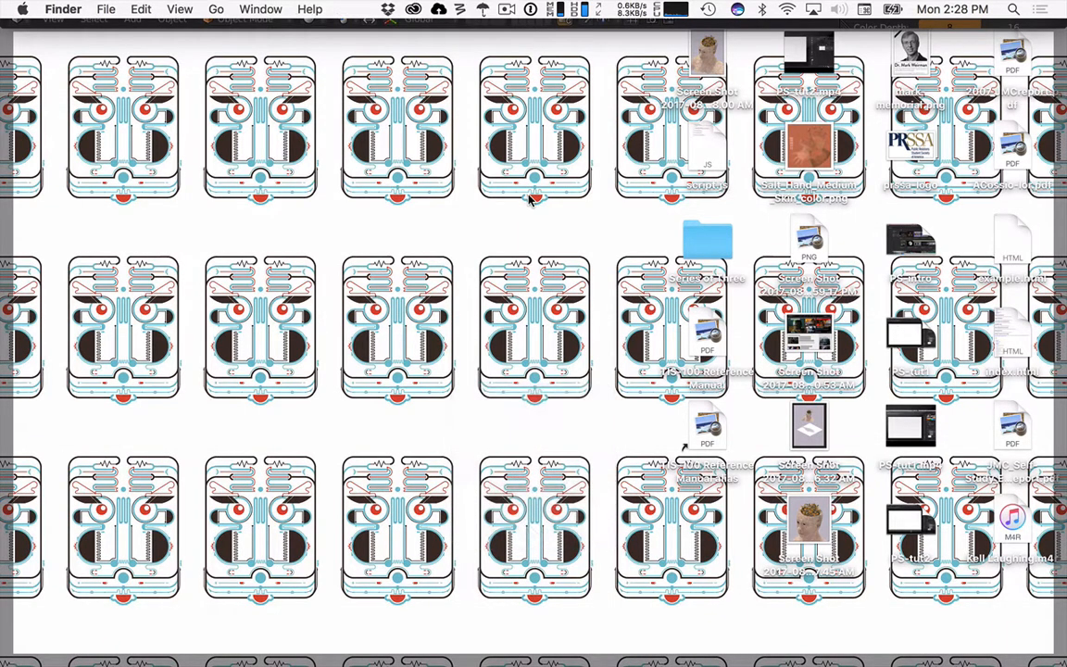
pyautogui.press('F11')
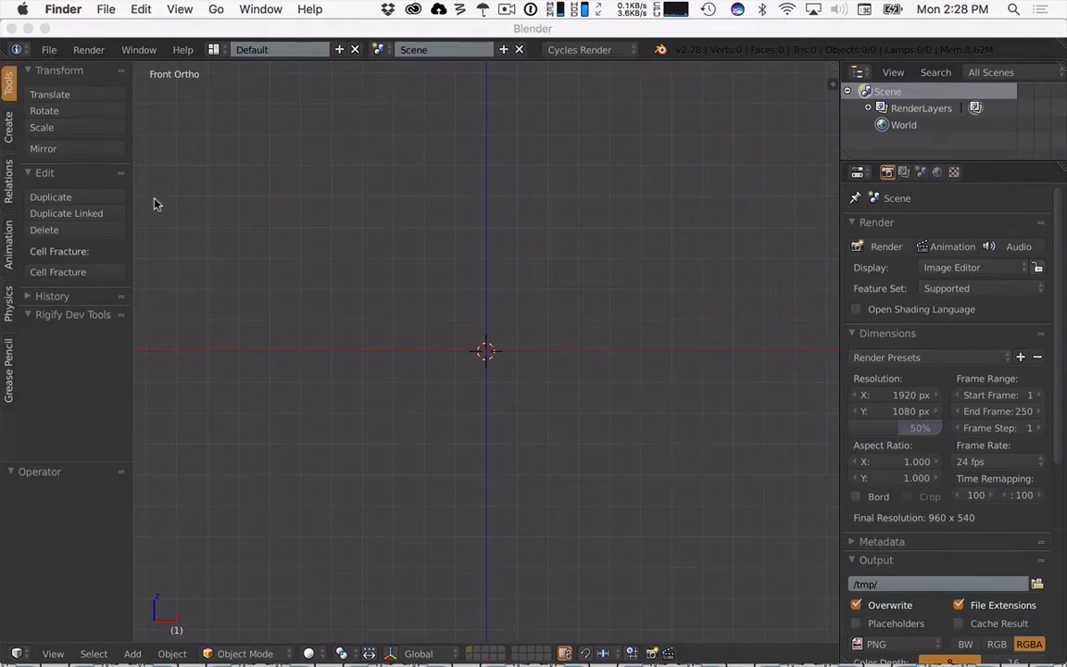
# Split a Timeline area off beneath the 3D viewport and merge it back into the viewport.
pyautogui.click(833, 63)
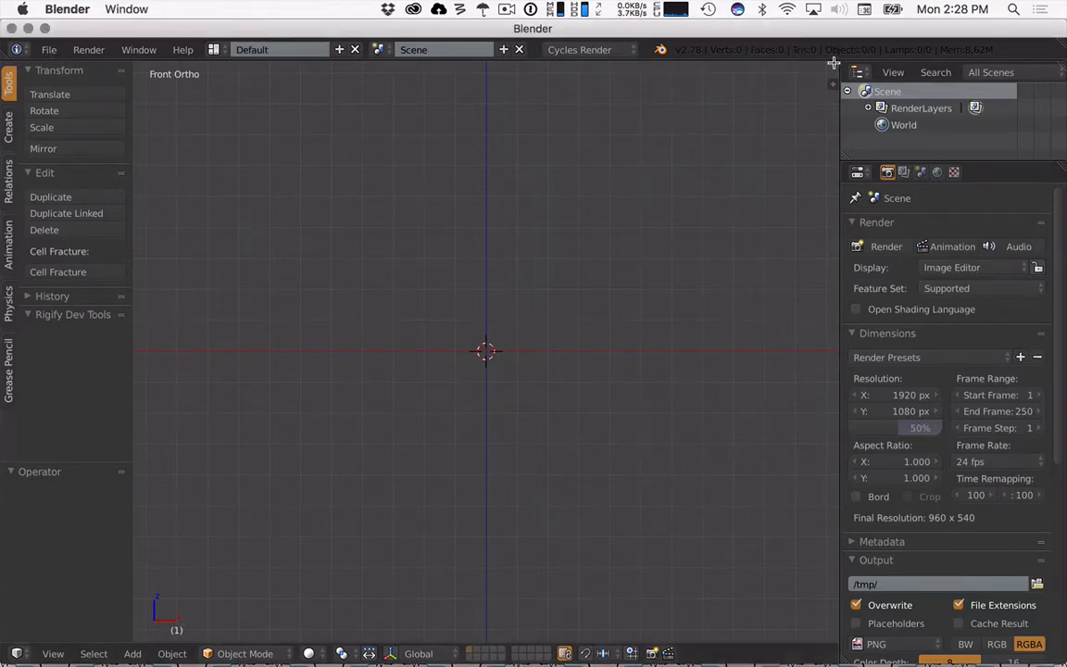
pyautogui.moveTo(833, 63); pyautogui.dragTo(834, 560)
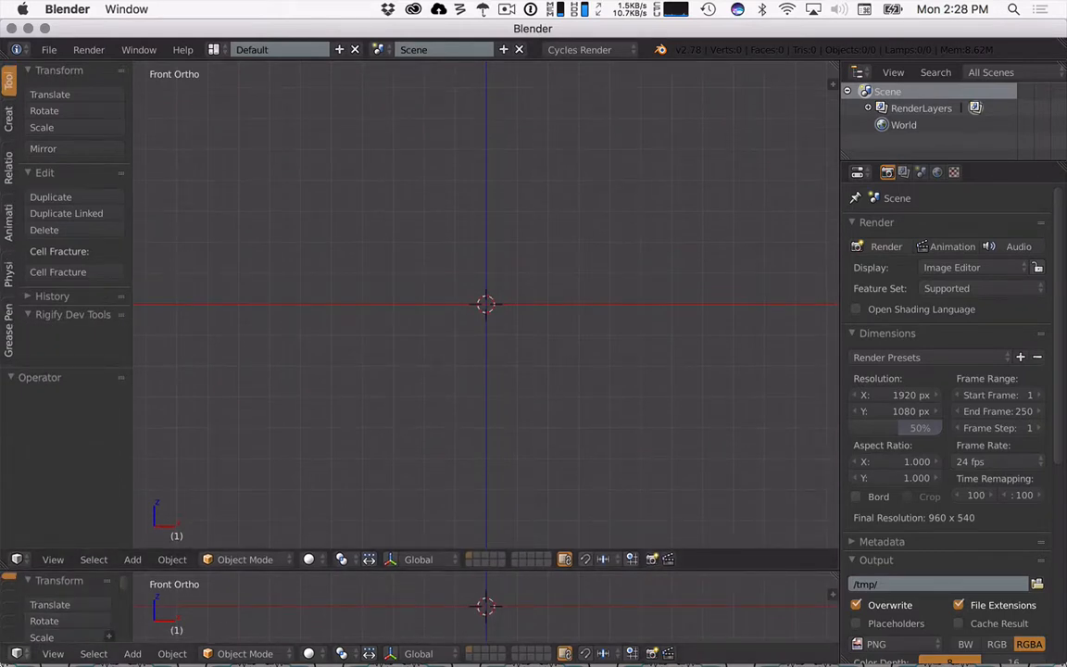
pyautogui.click(16, 653)
pyautogui.click(48, 630)
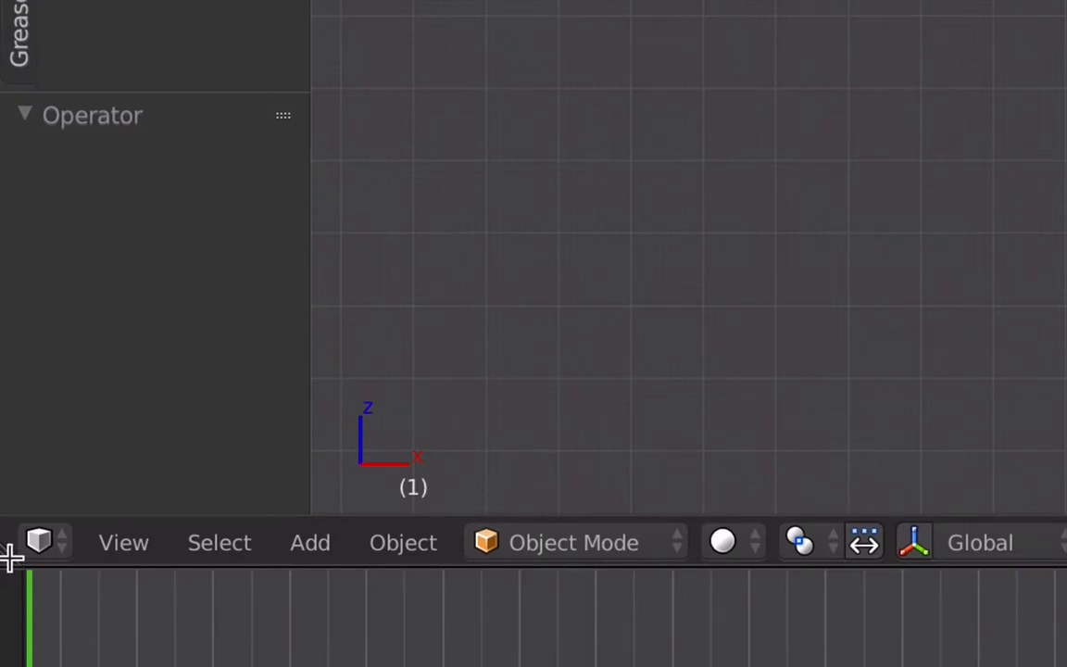
pyautogui.moveTo(11, 557); pyautogui.dragTo(69, 637)
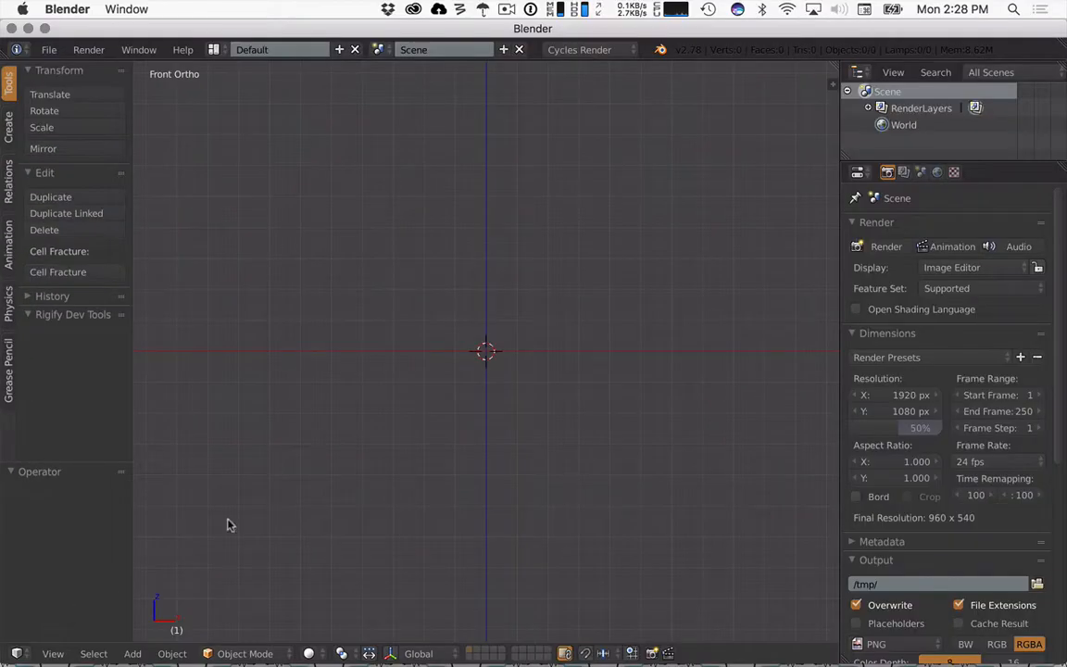
# Open the user preferences at the input settings and enlarge the preferences window.
pyautogui.click(50, 50)
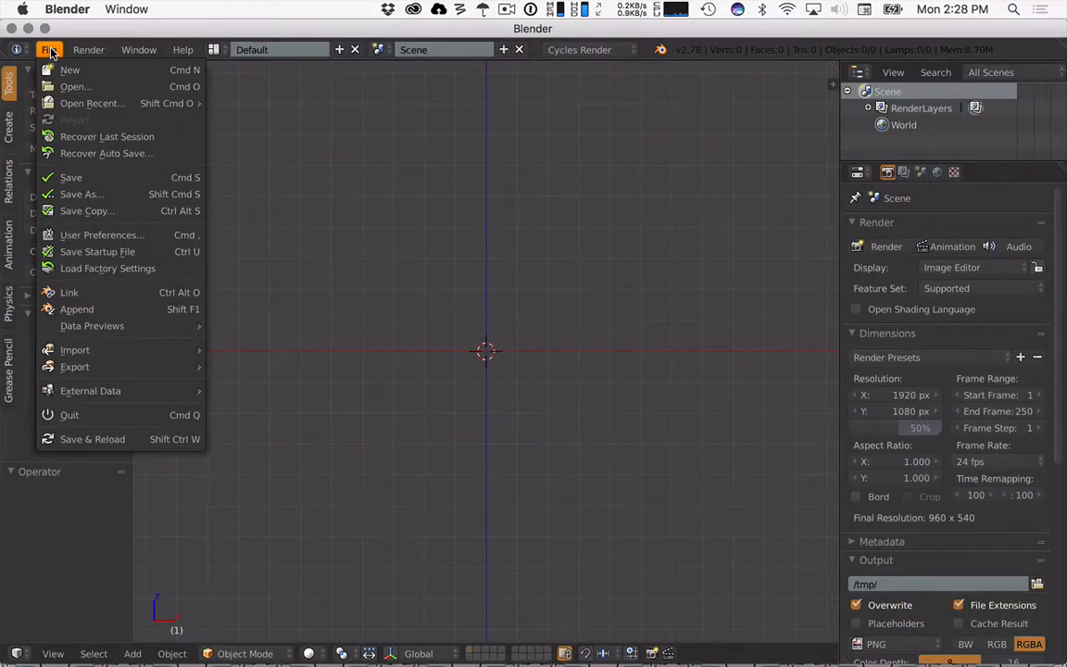
pyautogui.click(134, 236)
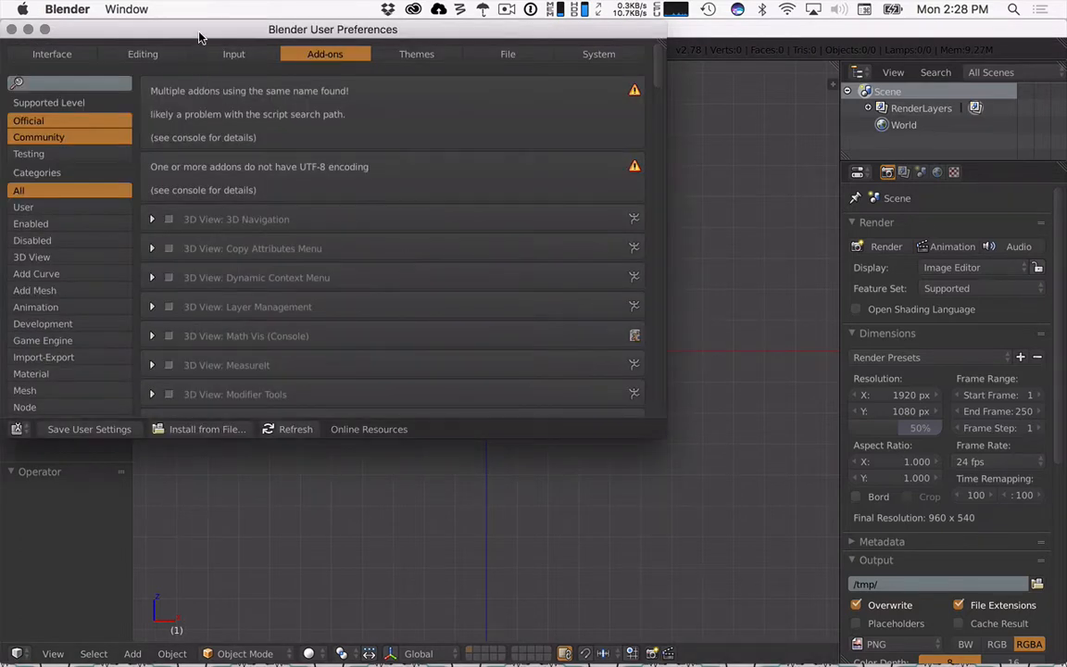
pyautogui.moveTo(179, 28); pyautogui.dragTo(313, 48)
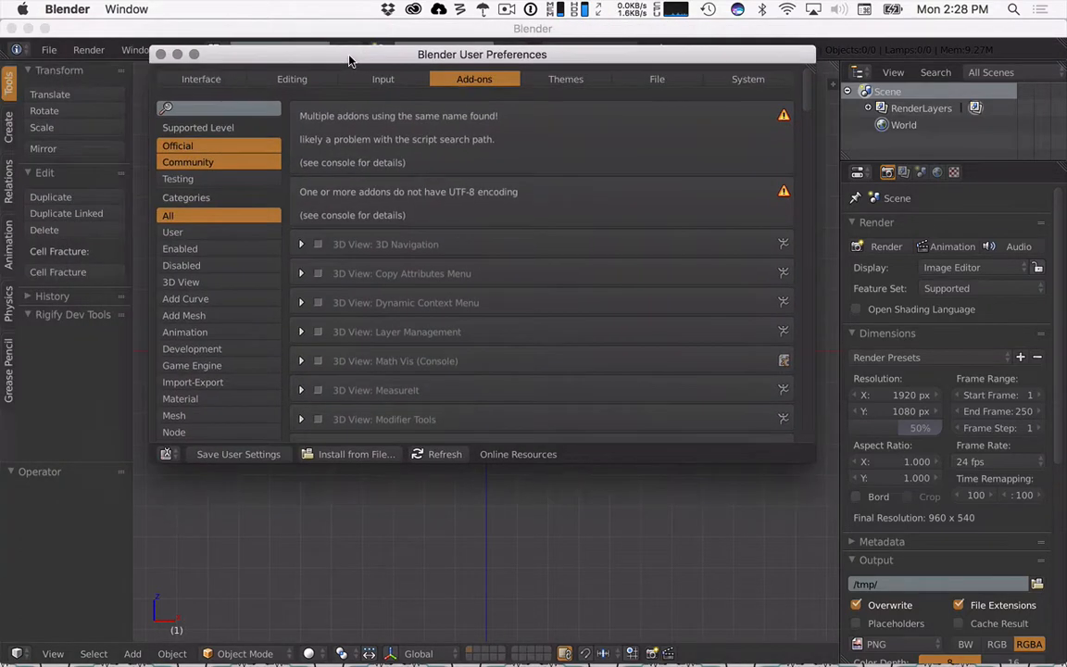
pyautogui.click(49, 50)
pyautogui.click(51, 51)
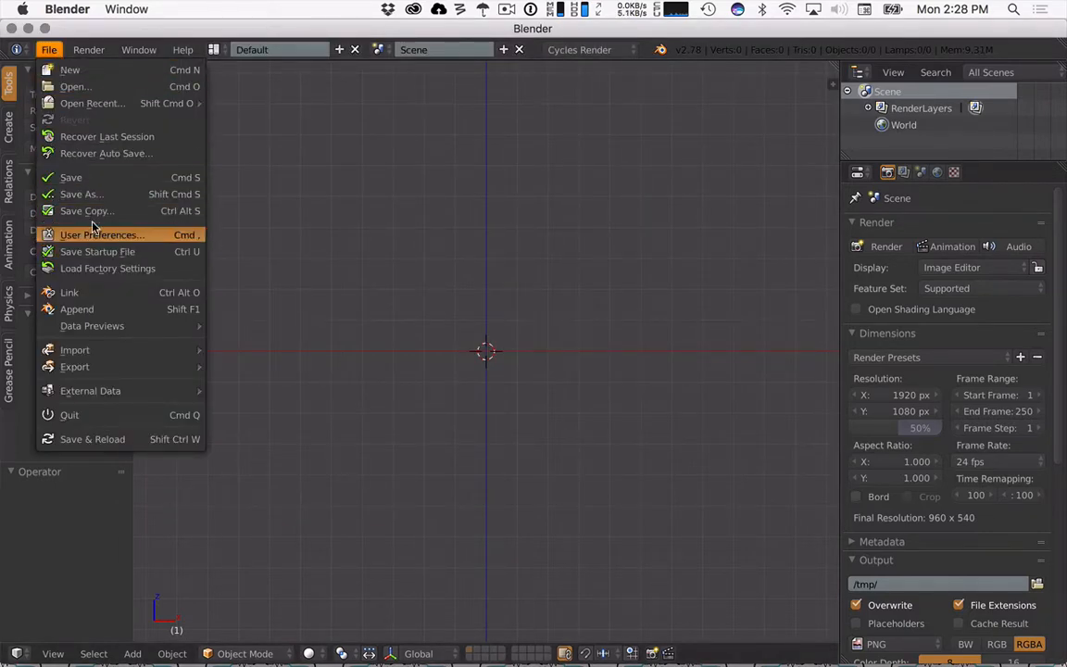
pyautogui.hotkey('ctrl', 'Up')
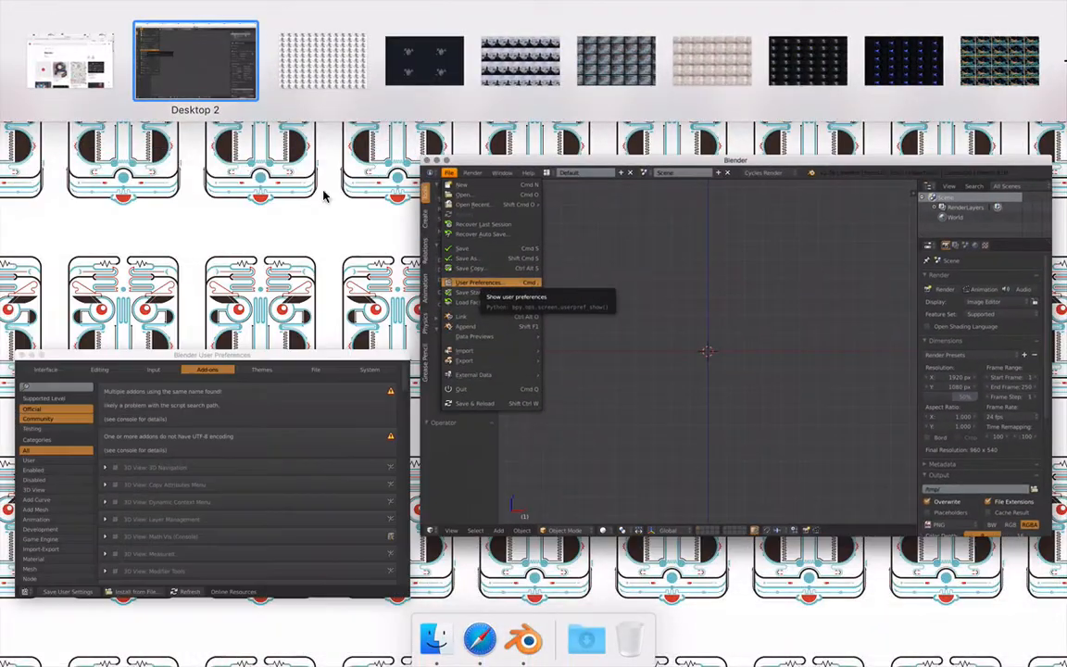
pyautogui.click(325, 462)
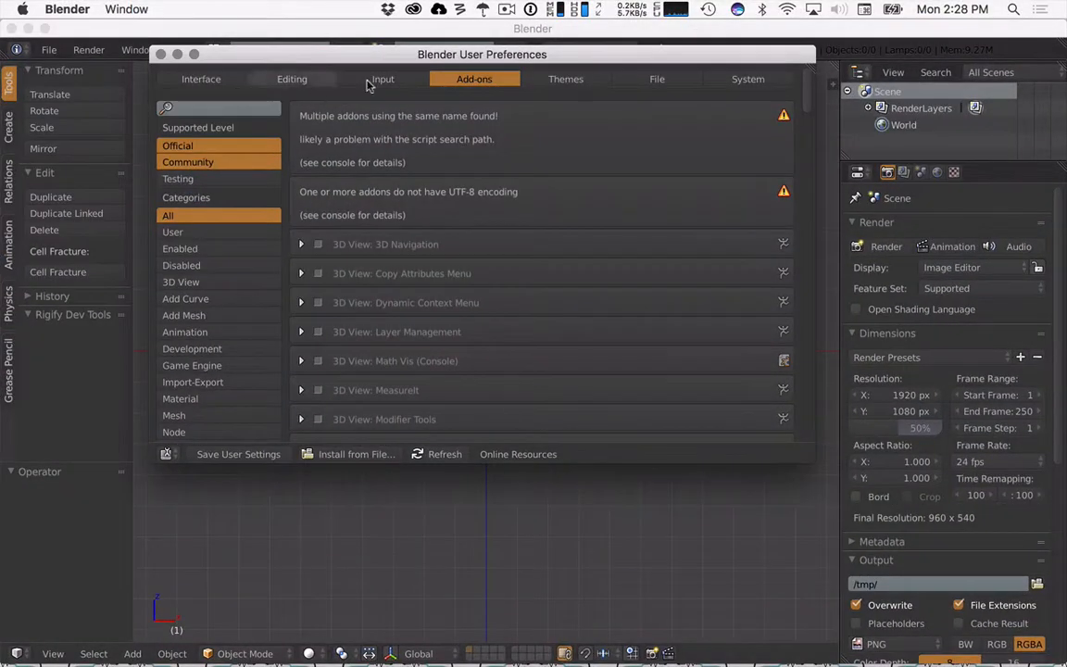
pyautogui.click(370, 82)
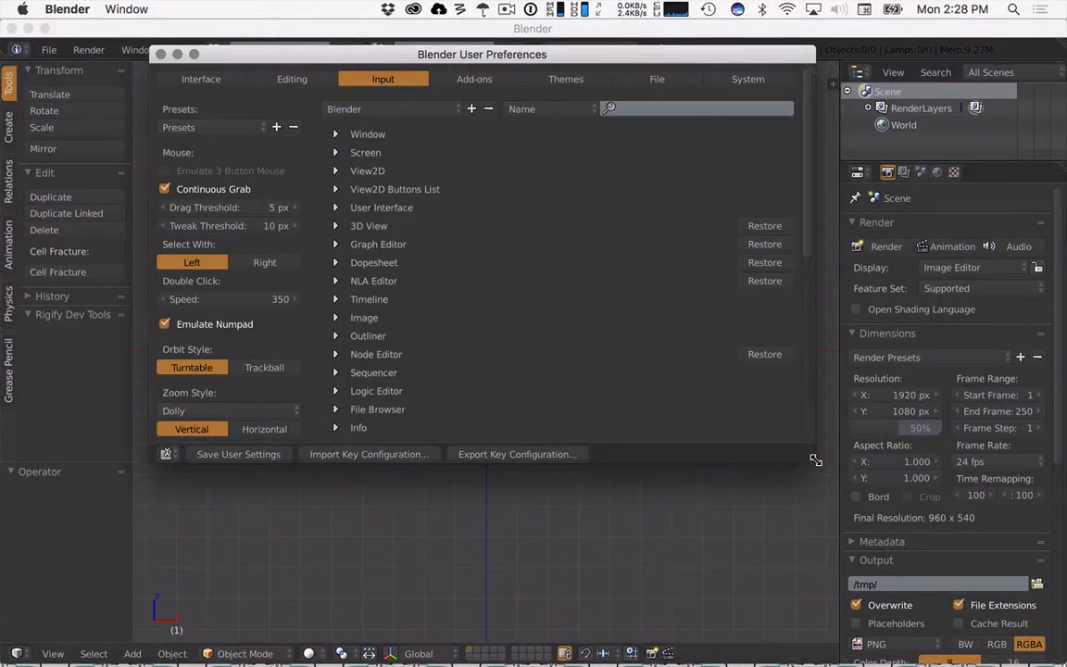
pyautogui.moveTo(815, 460); pyautogui.dragTo(861, 559)
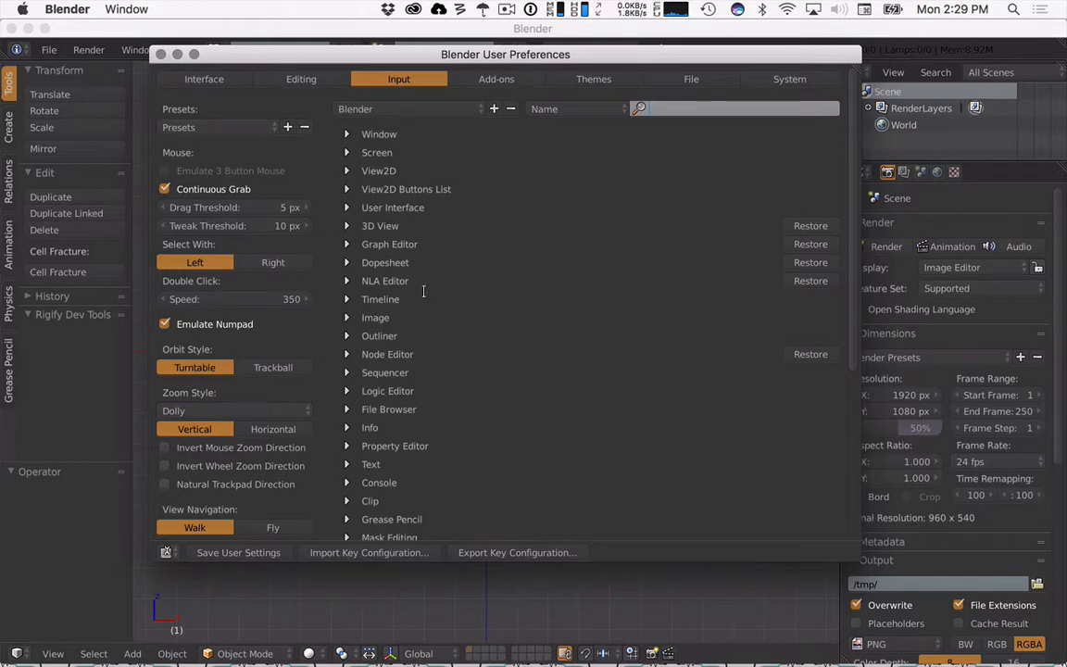
# Search the key bindings for "view selected" and assign the period key to the first 3D View entry.
pyautogui.click(667, 110)
pyautogui.write('v')
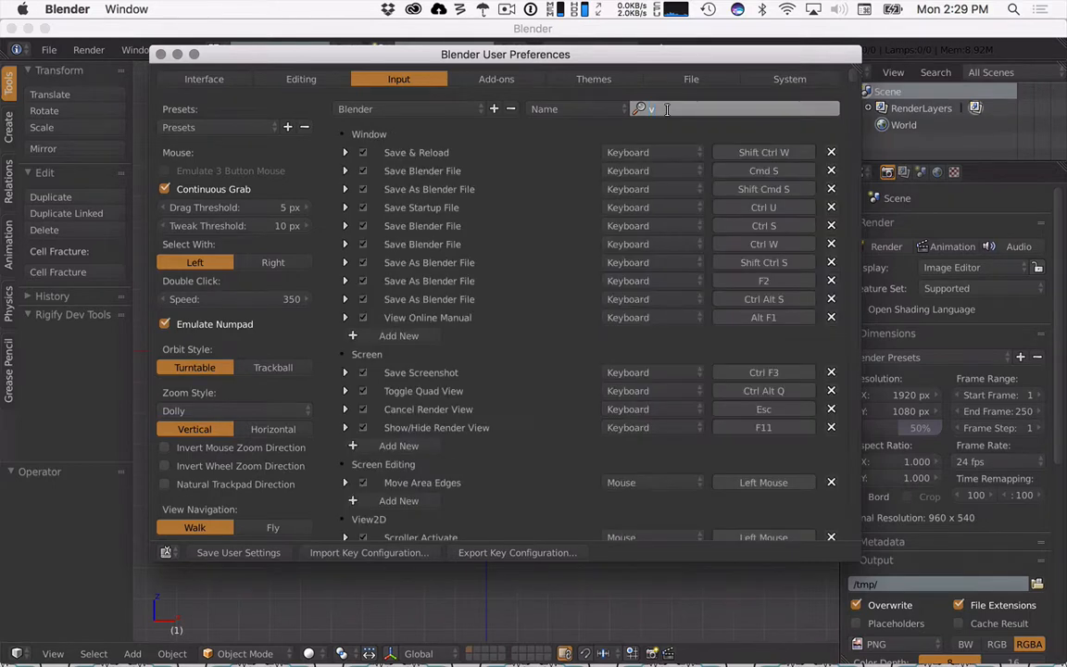
pyautogui.write('iew selected')
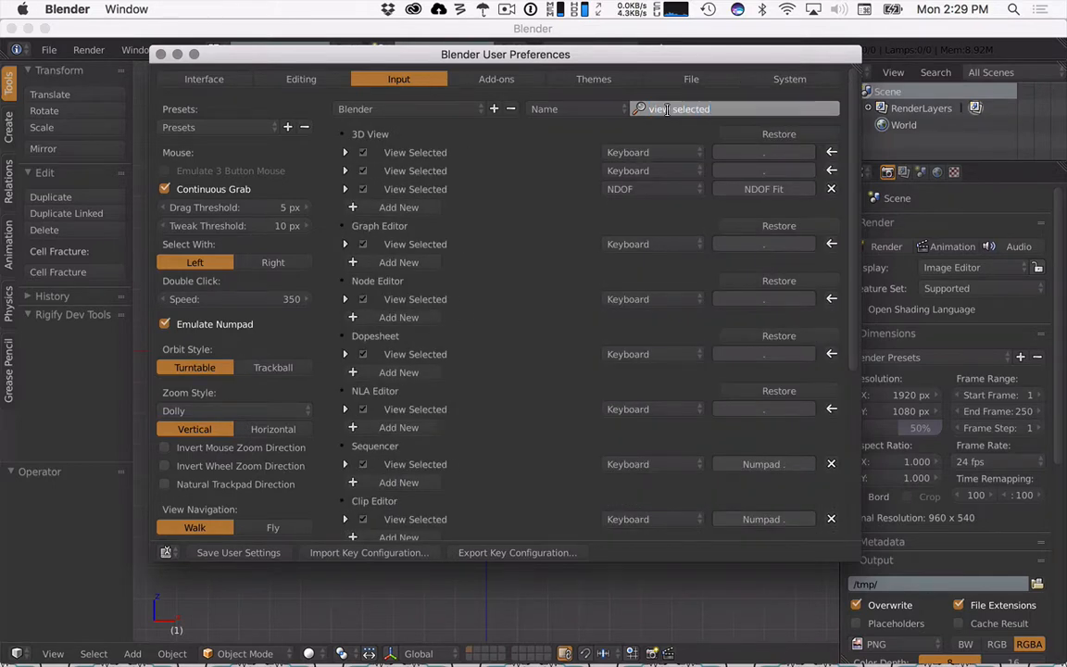
pyautogui.press('Return')
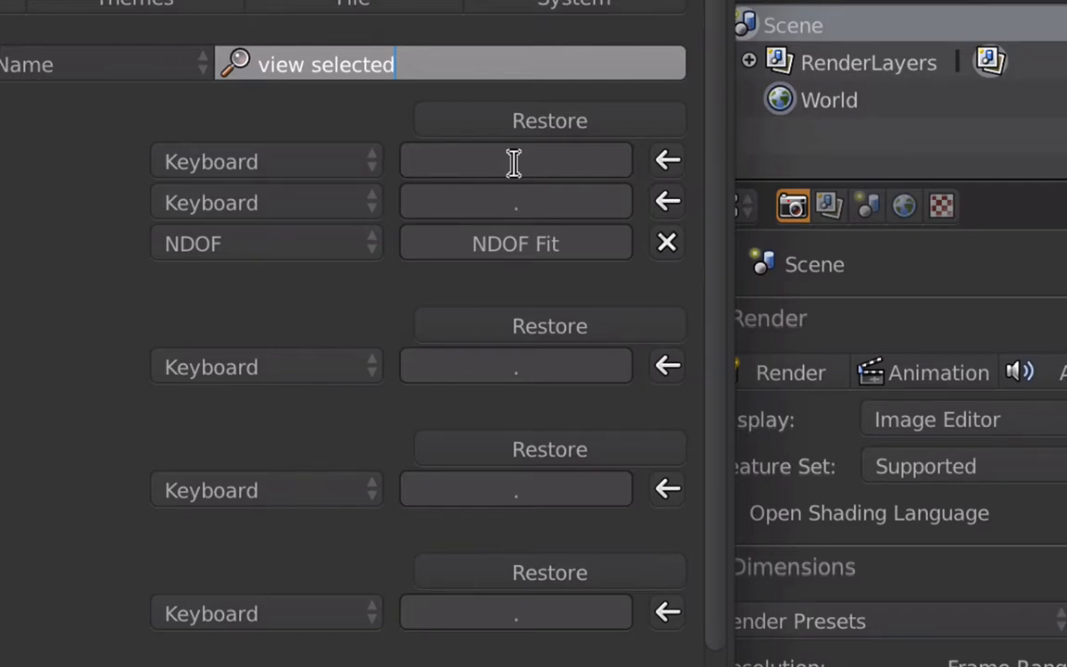
pyautogui.press('Return')
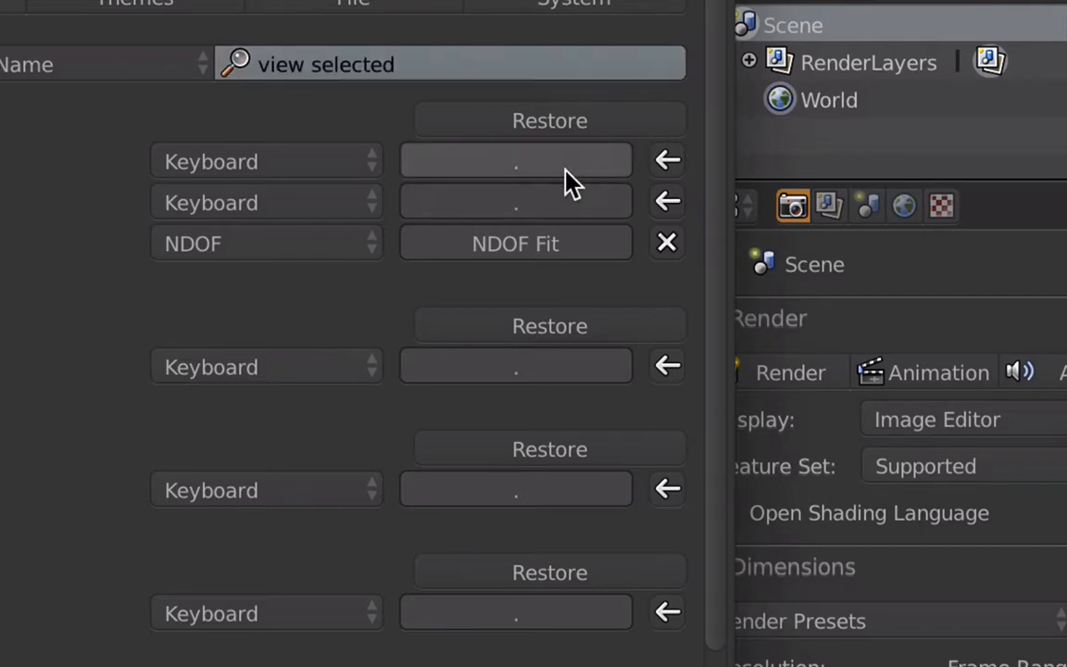
pyautogui.click(563, 167)
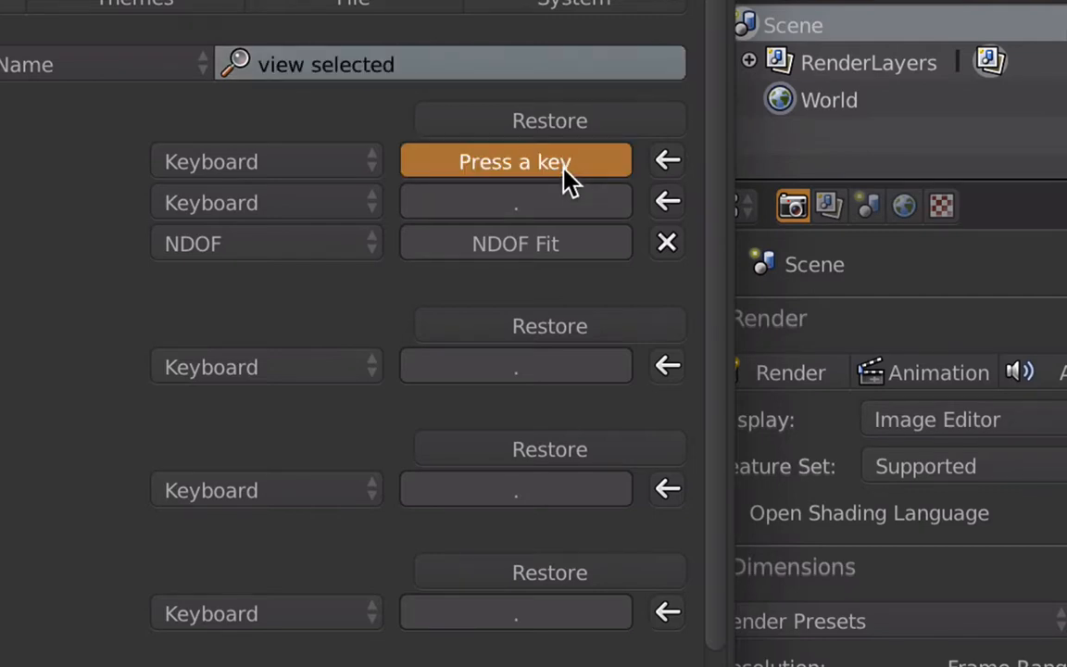
pyautogui.press('.')
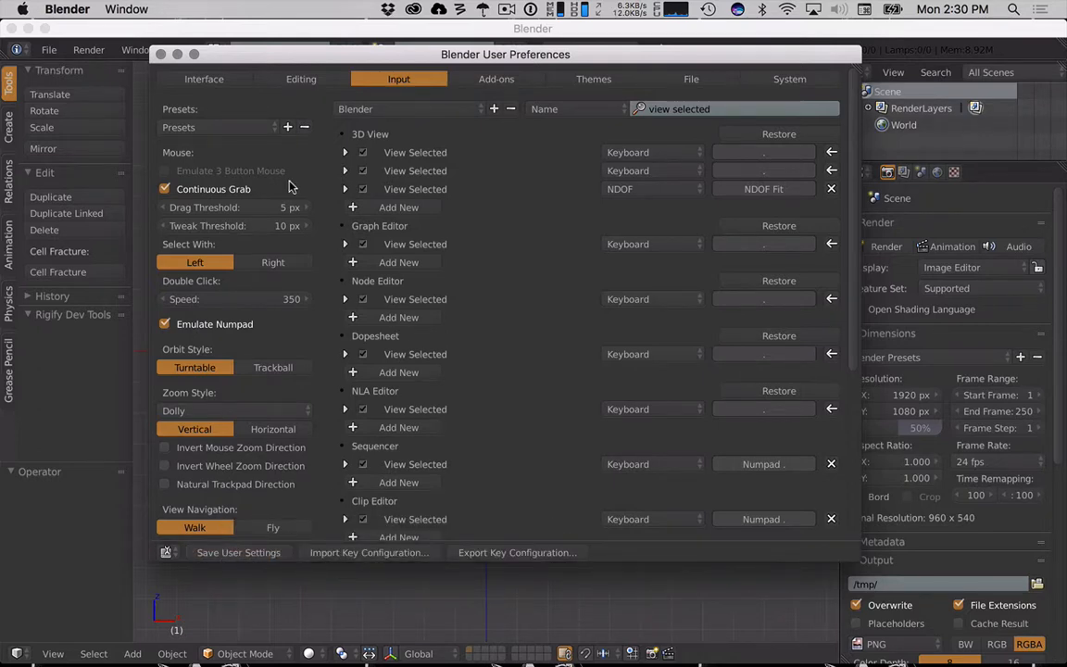
# Close the preferences and save the current scene setup as the startup file.
pyautogui.click(160, 54)
pyautogui.click(47, 46)
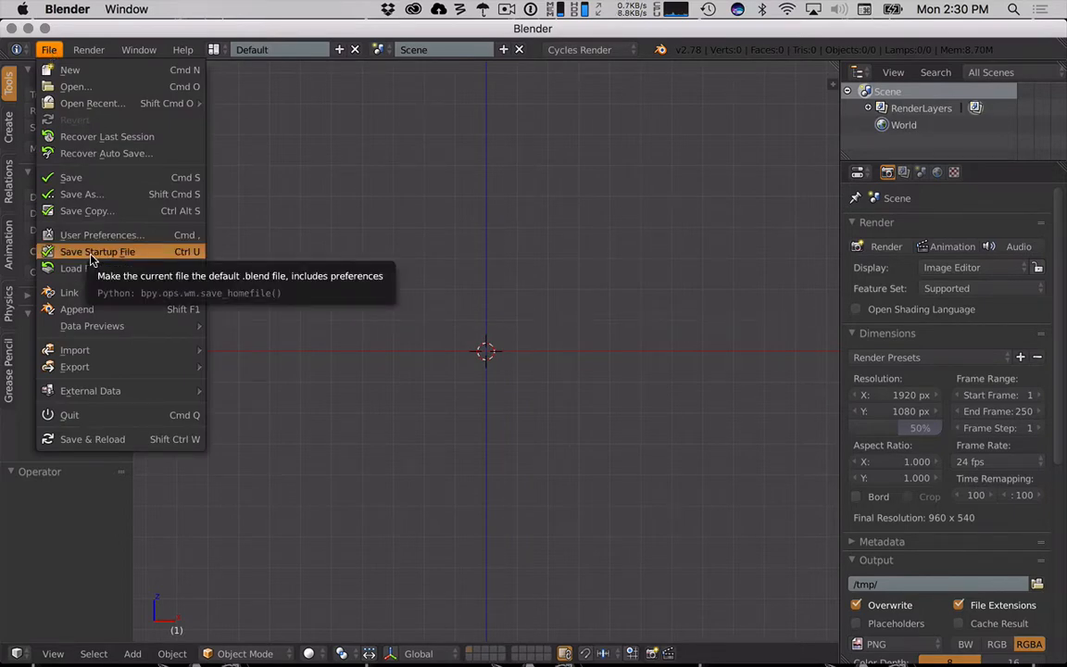
pyautogui.click(89, 253)
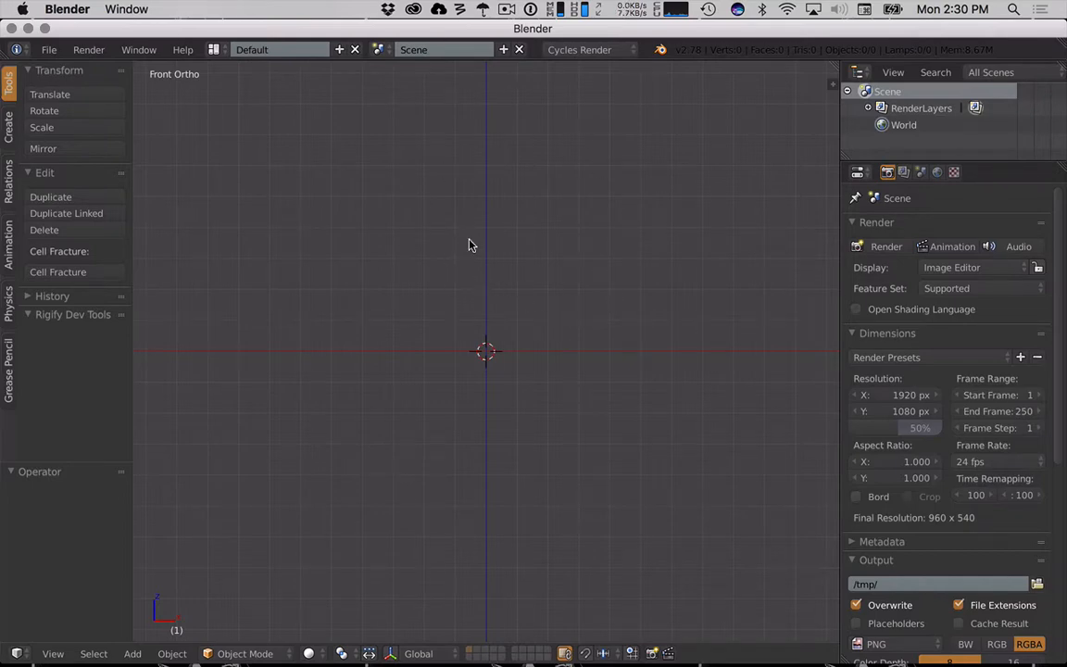
# Add a cube mesh and a camera at the scene origin.
pyautogui.hotkey('shift', 'a')
pyautogui.moveTo(474, 242)
pyautogui.click(533, 255)
pyautogui.hotkey('shift', 'a')
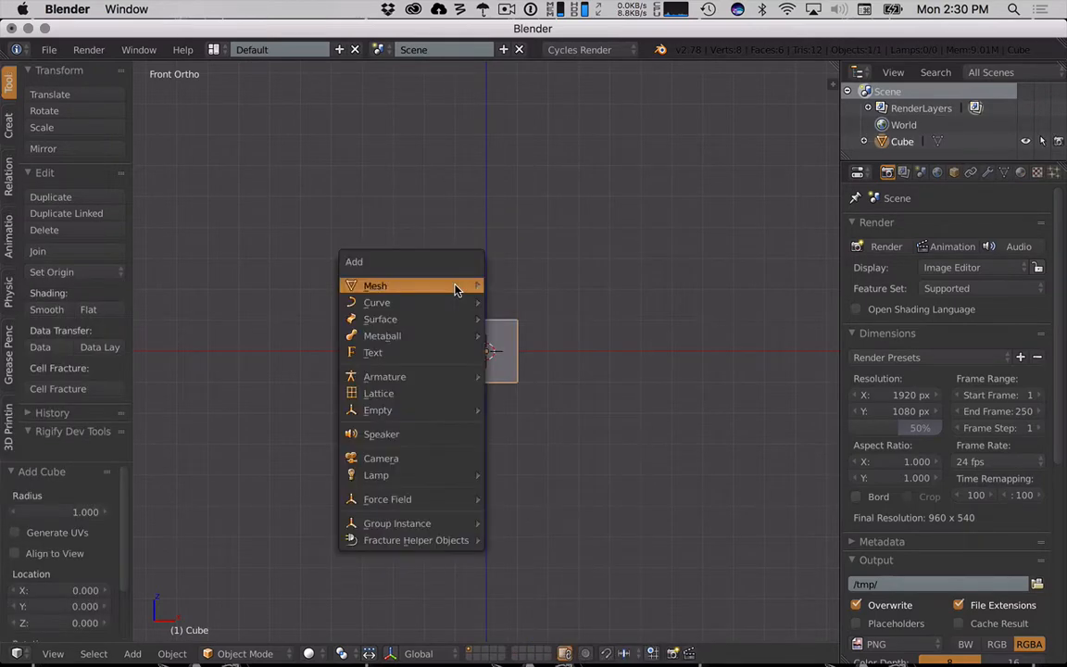
pyautogui.click(438, 458)
# Add a sun lamp at the scene origin.
pyautogui.hotkey('shift', 'a')
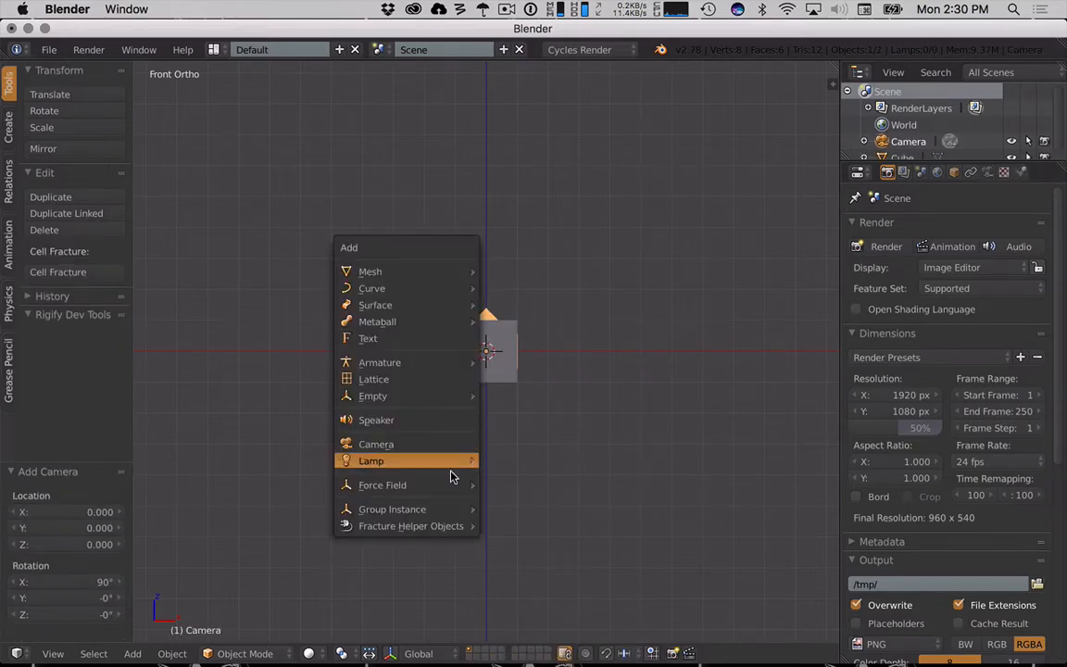
pyautogui.moveTo(466, 463)
pyautogui.click(509, 459)
pyautogui.hotkey('shift', 'a')
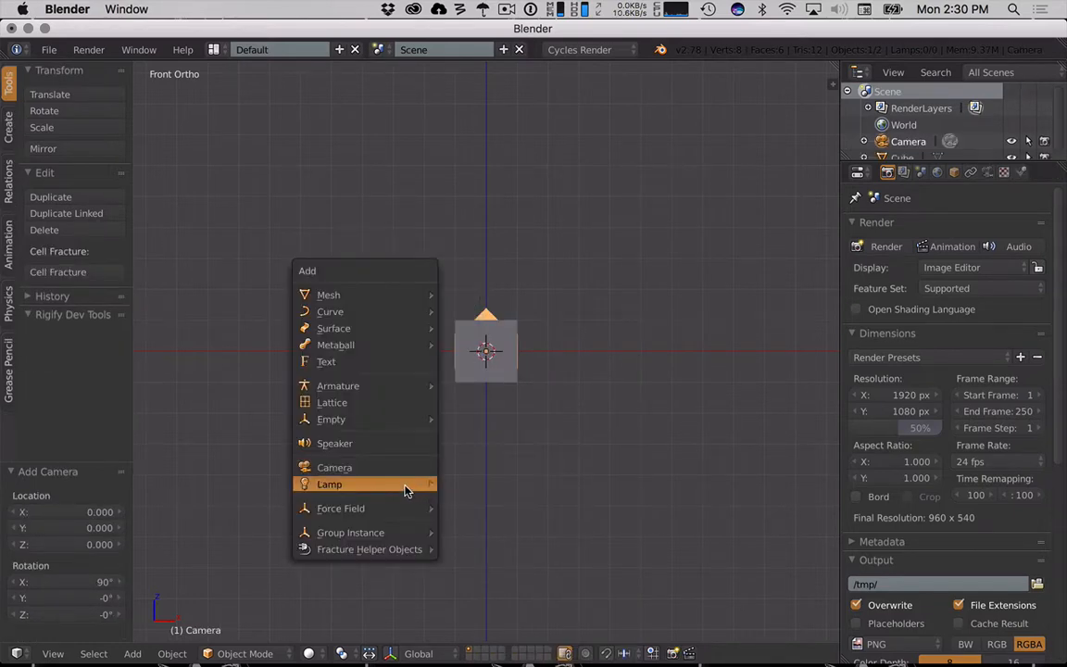
pyautogui.moveTo(408, 489)
pyautogui.click(471, 502)
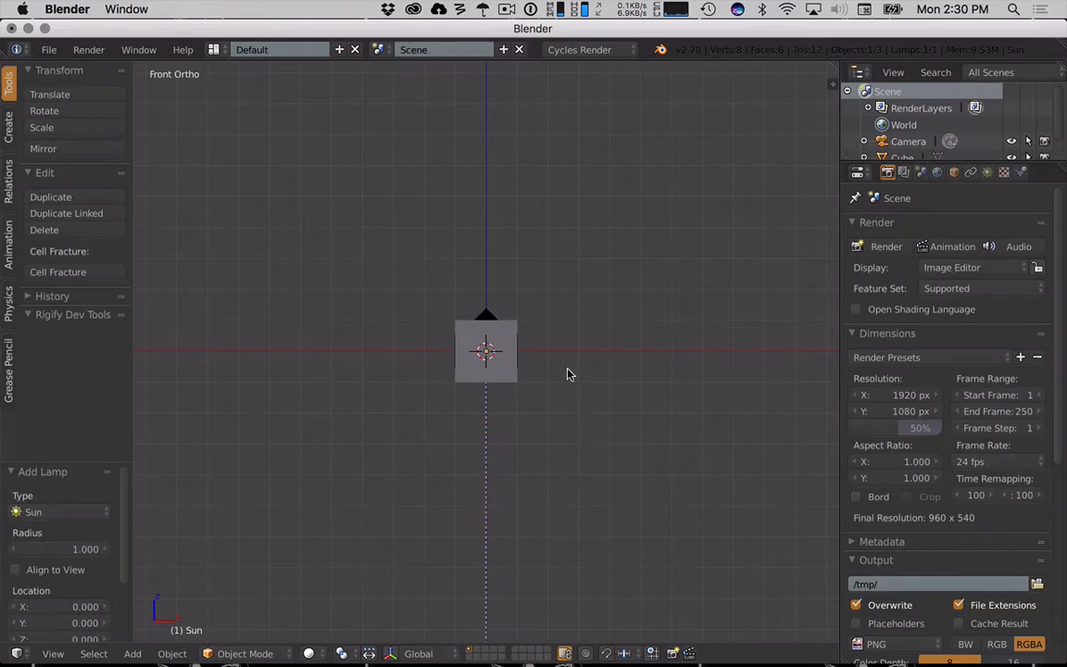
# Move the camera away from the cube by about -2.86 in X and -4.08 in Y, with Z locked.
pyautogui.moveTo(567, 372)
pyautogui.mouseDown(button='middle')
pyautogui.moveTo(553, 442)
pyautogui.moveTo(600, 421)
pyautogui.moveTo(548, 379)
pyautogui.mouseUp(button='middle')
pyautogui.press('KP_5')
pyautogui.scroll(-3, 592, 416)
pyautogui.scroll(6, 548, 379)
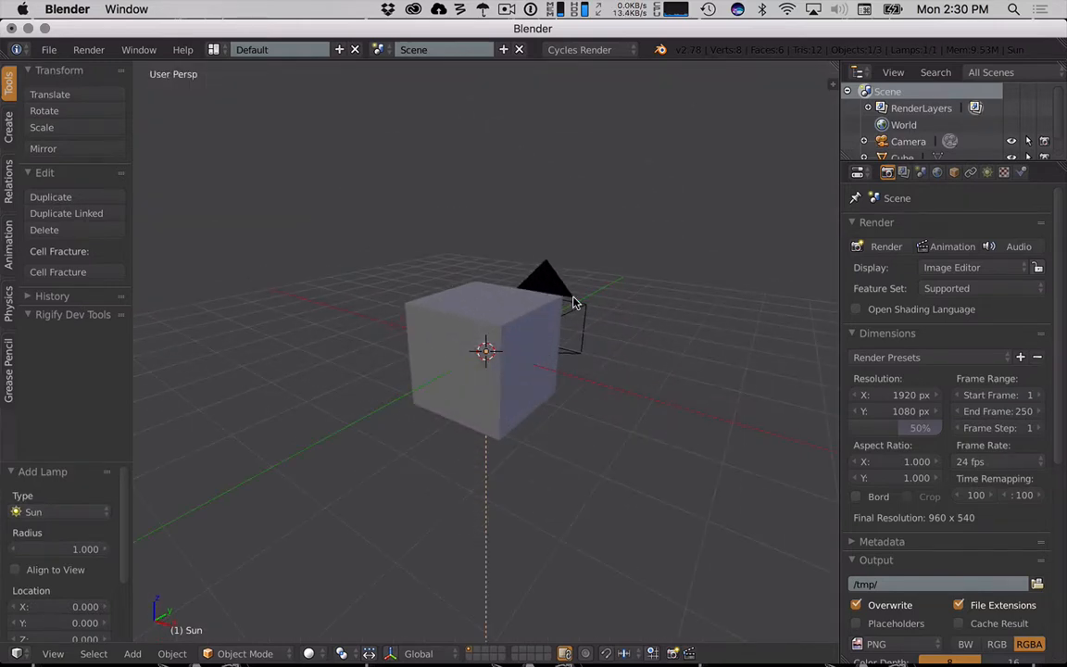
pyautogui.rightClick(573, 302)
pyautogui.press('g')
pyautogui.hotkey('shift', 'z')
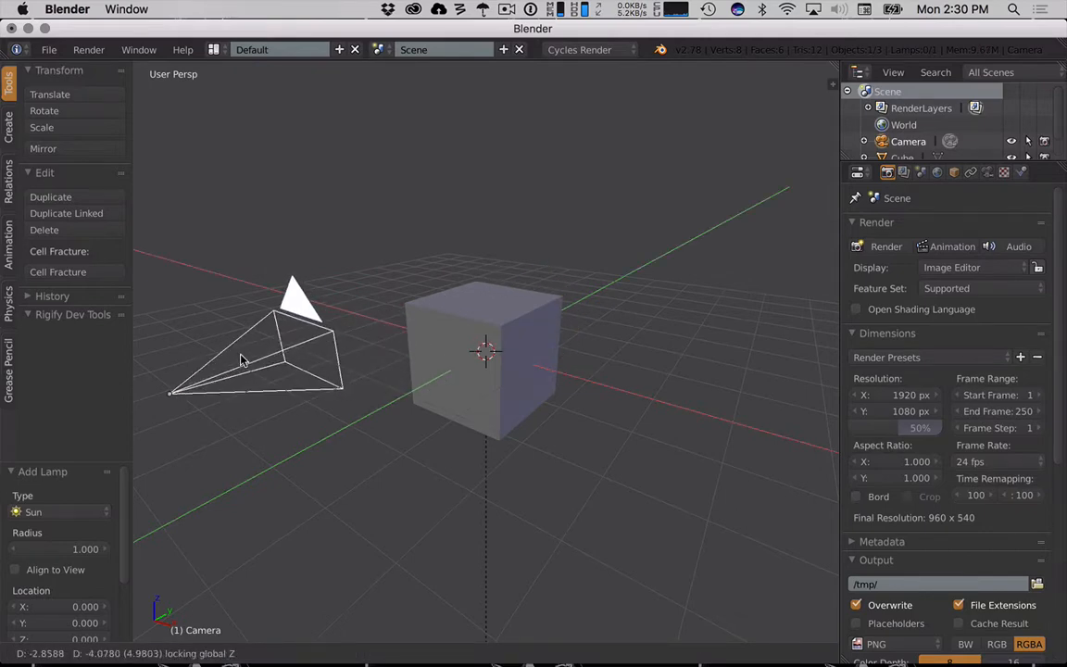
pyautogui.click(240, 359)
# Move the sun lamp horizontally away from the cube and raise it about 2.94 units along Z.
pyautogui.rightClick(490, 506)
pyautogui.press('g')
pyautogui.press('z')
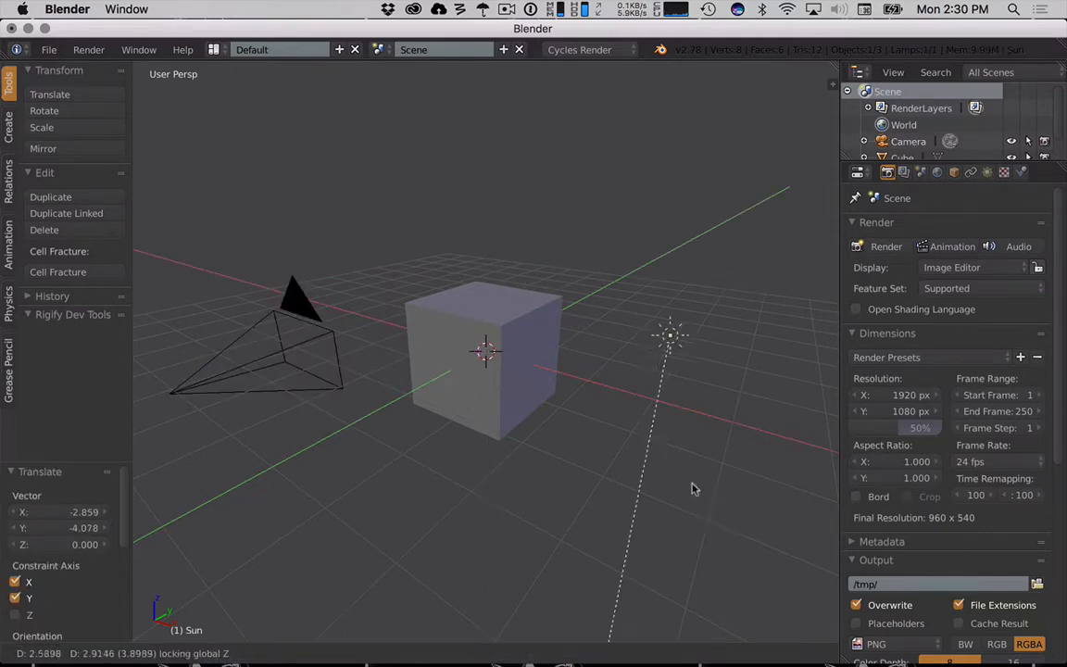
pyautogui.click(711, 377)
# Select the cube and camera together with the sun lamp and delete all three objects.
pyautogui.moveTo(712, 378); pyautogui.dragTo(614, 450, button='middle')
pyautogui.keyDown('shift'); pyautogui.rightClick(471, 311); pyautogui.keyUp('shift')
pyautogui.keyDown('shift'); pyautogui.rightClick(331, 299); pyautogui.keyUp('shift')
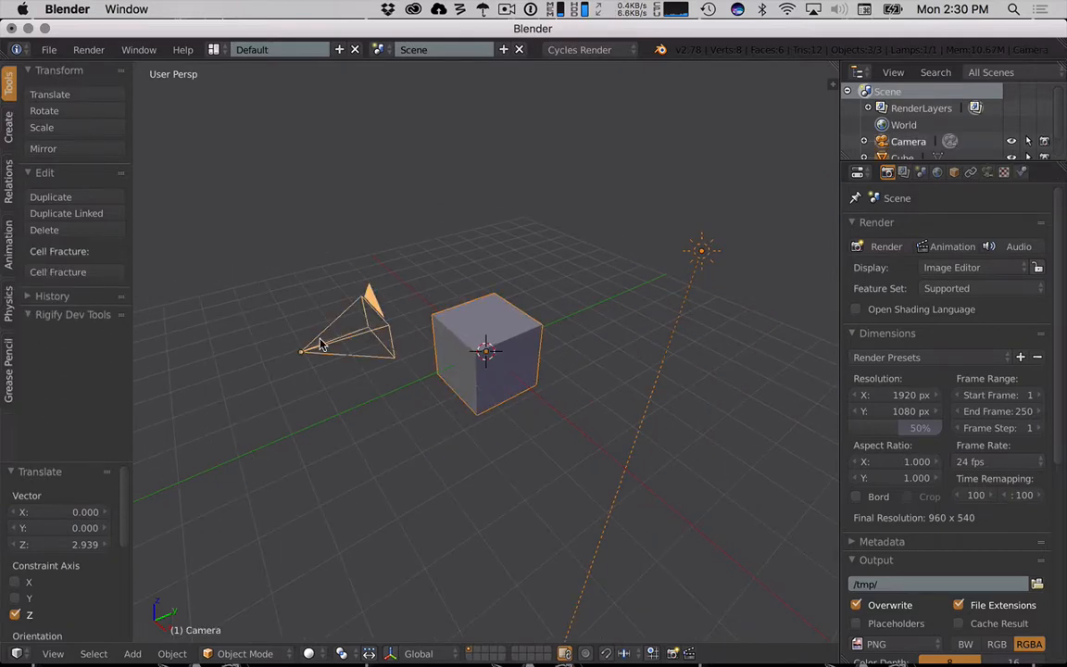
pyautogui.press('x')
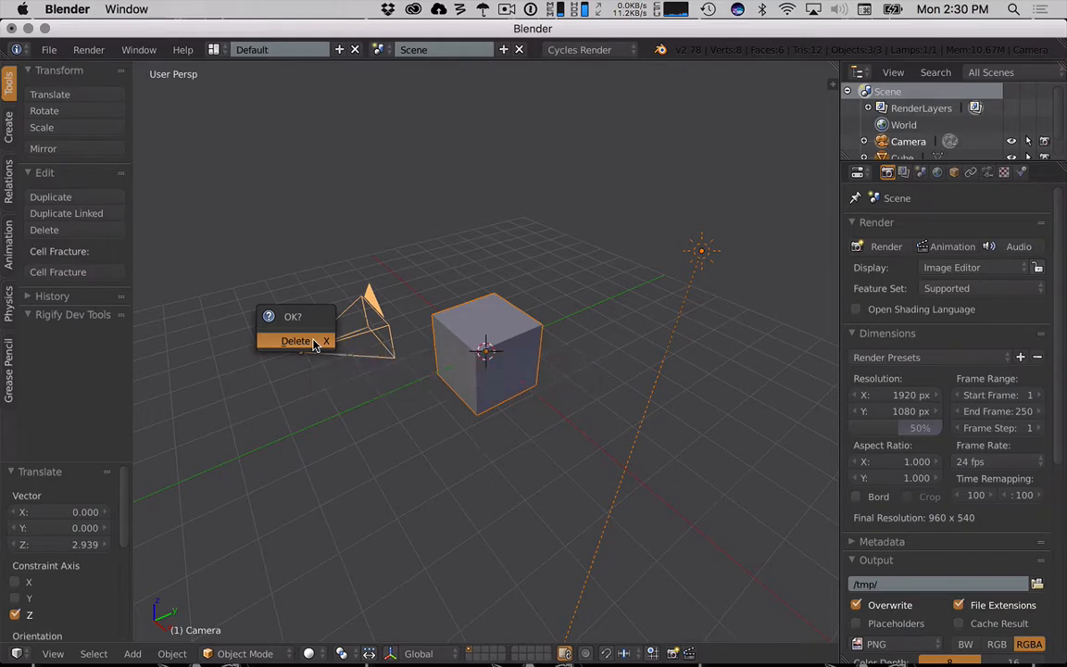
pyautogui.click(296, 341)
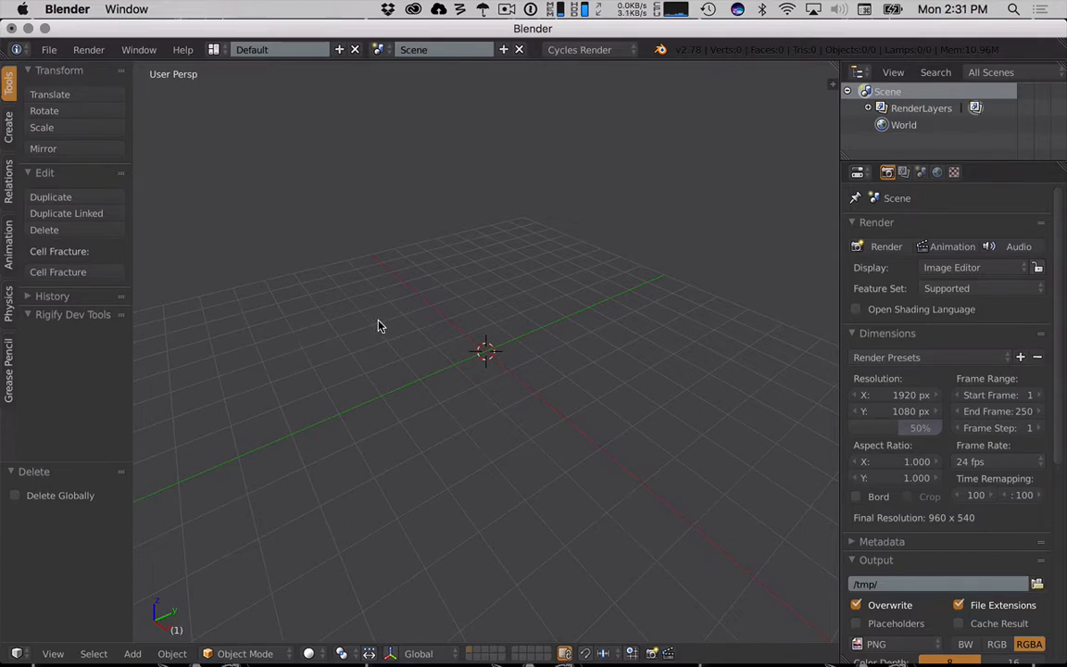
# Switch the empty scene to the front orthographic view and save it as the startup file.
pyautogui.press('KP_5')
pyautogui.press('KP_1')
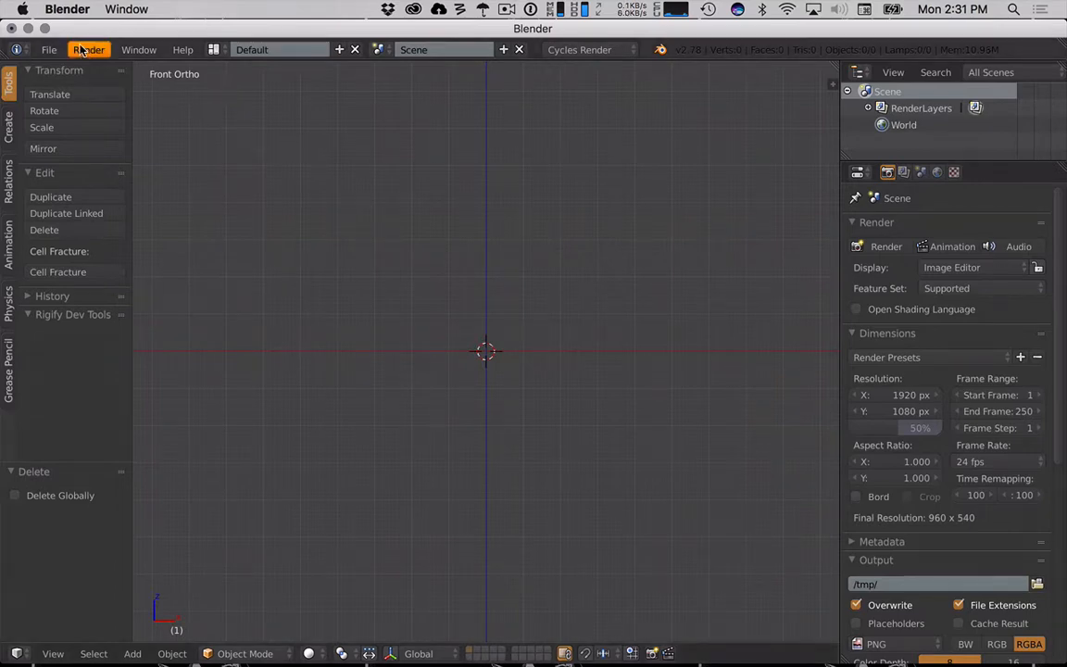
pyautogui.click(47, 50)
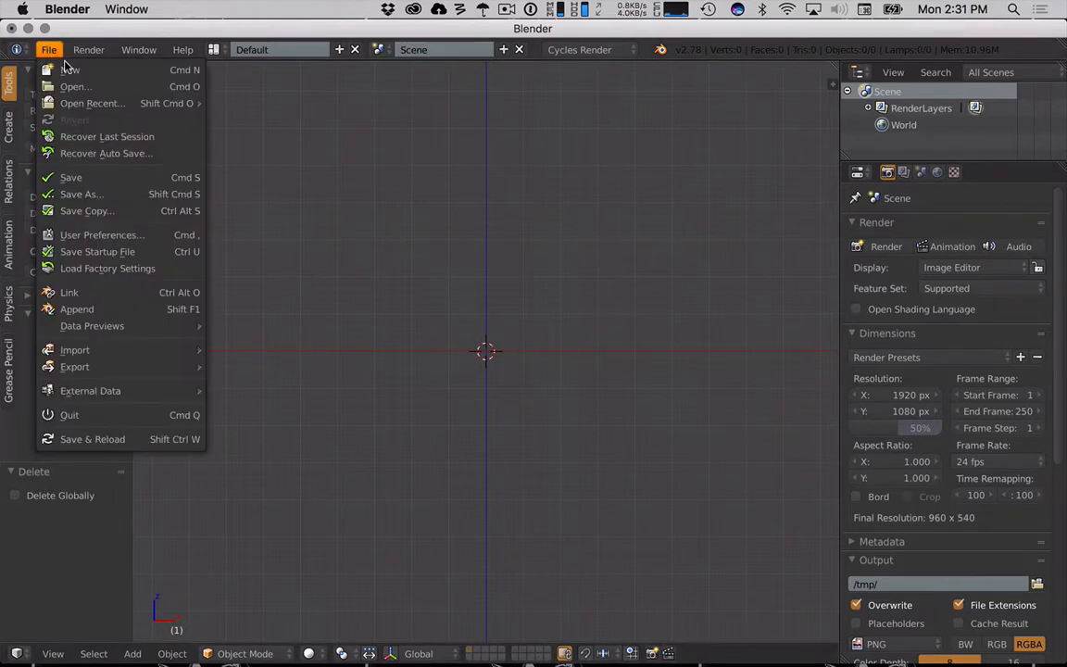
pyautogui.click(109, 254)
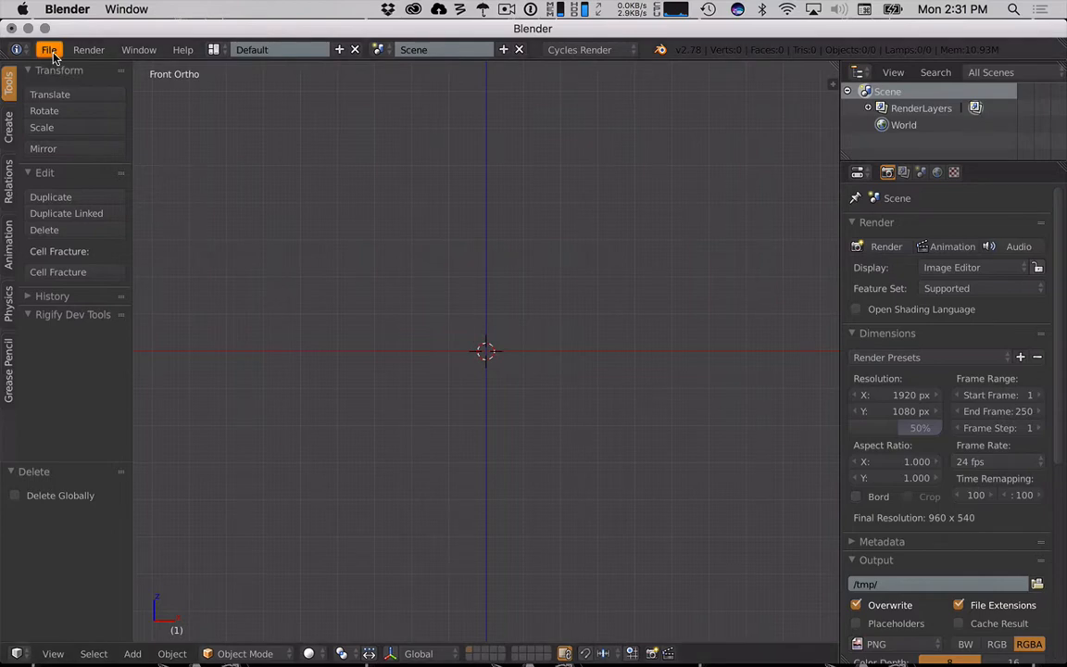
pyautogui.hotkey('ctrl', 'u')
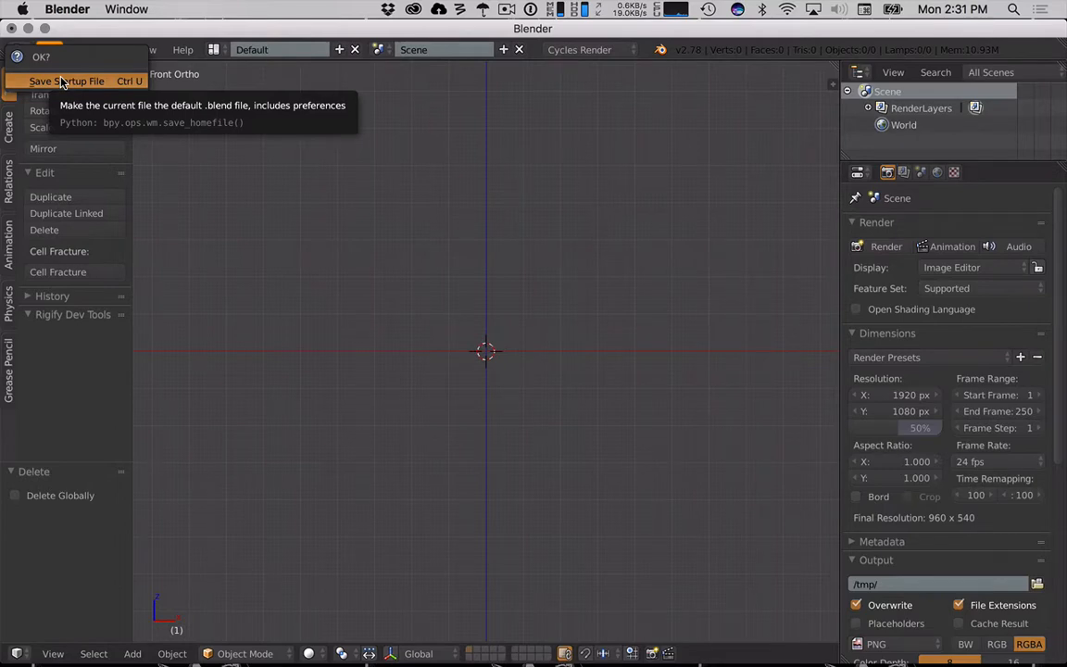
pyautogui.click(61, 82)
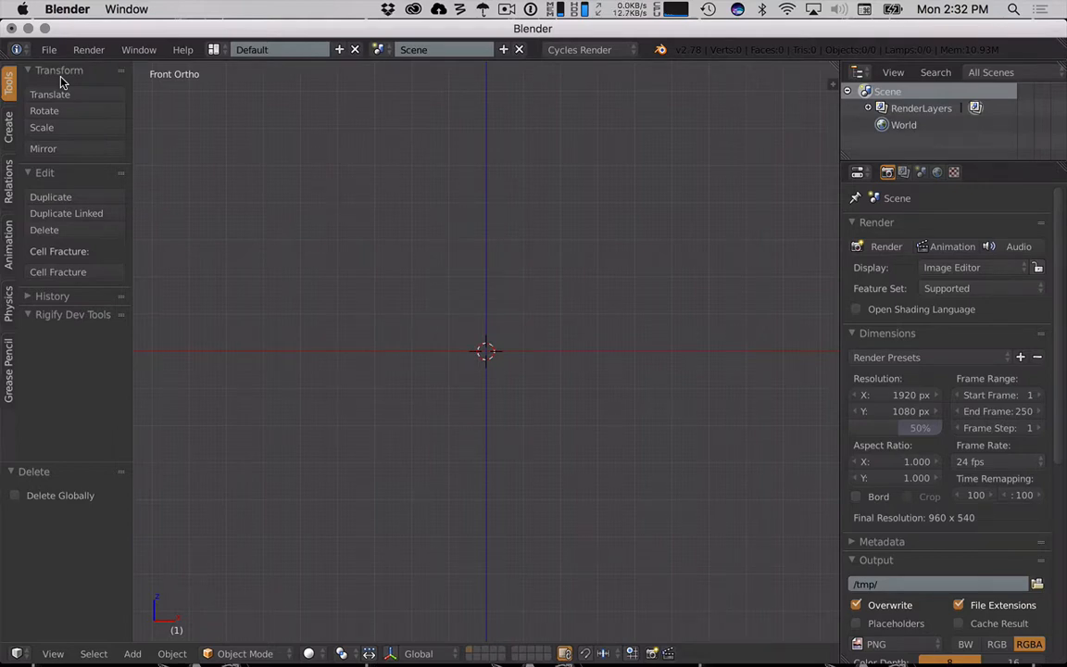
# Switch to Safari and bring up the open "Here's Looking at Euclid" Google Docs document.
pyautogui.hotkey('ctrl', 'Left')
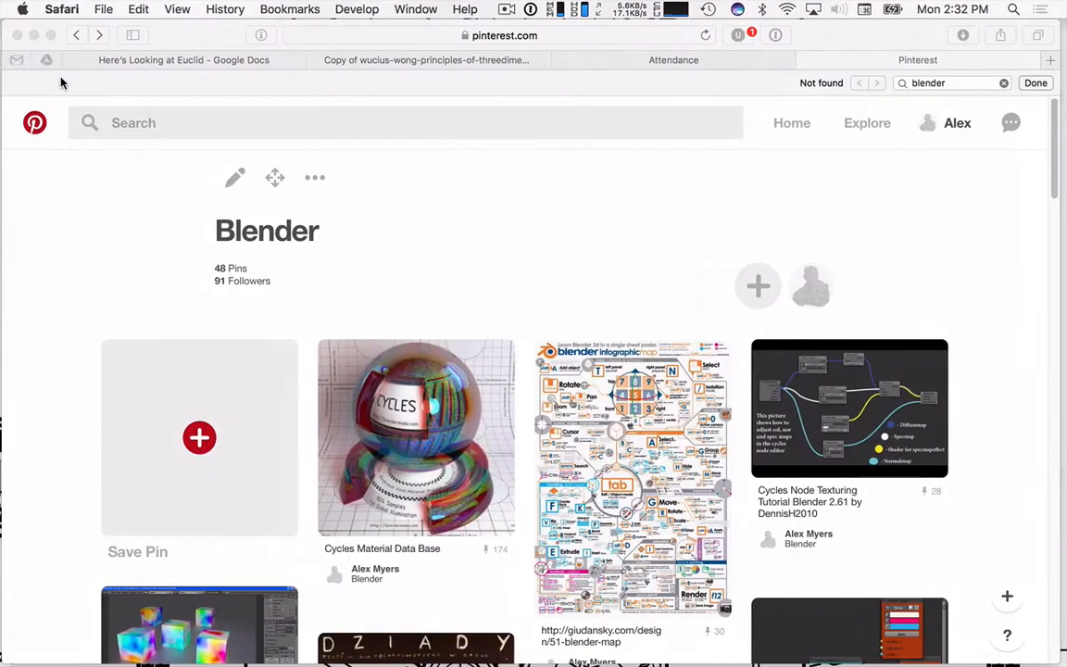
pyautogui.click(193, 61)
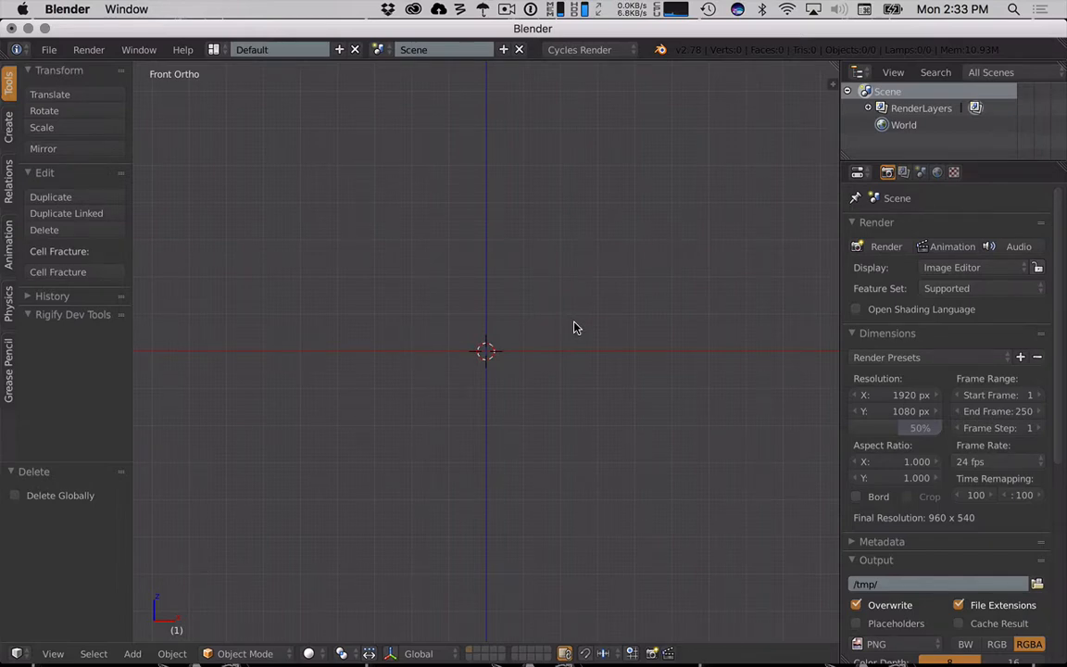
pyautogui.hotkey('shift', 'a')
pyautogui.moveTo(574, 324)
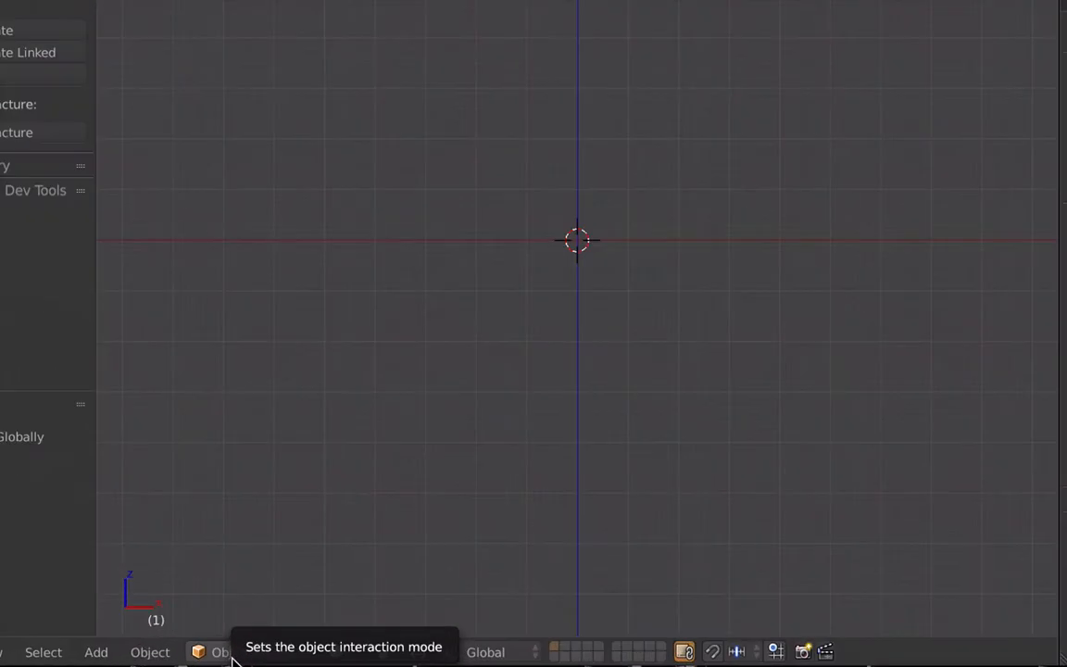
pyautogui.click(214, 655)
pyautogui.click(226, 653)
pyautogui.click(236, 651)
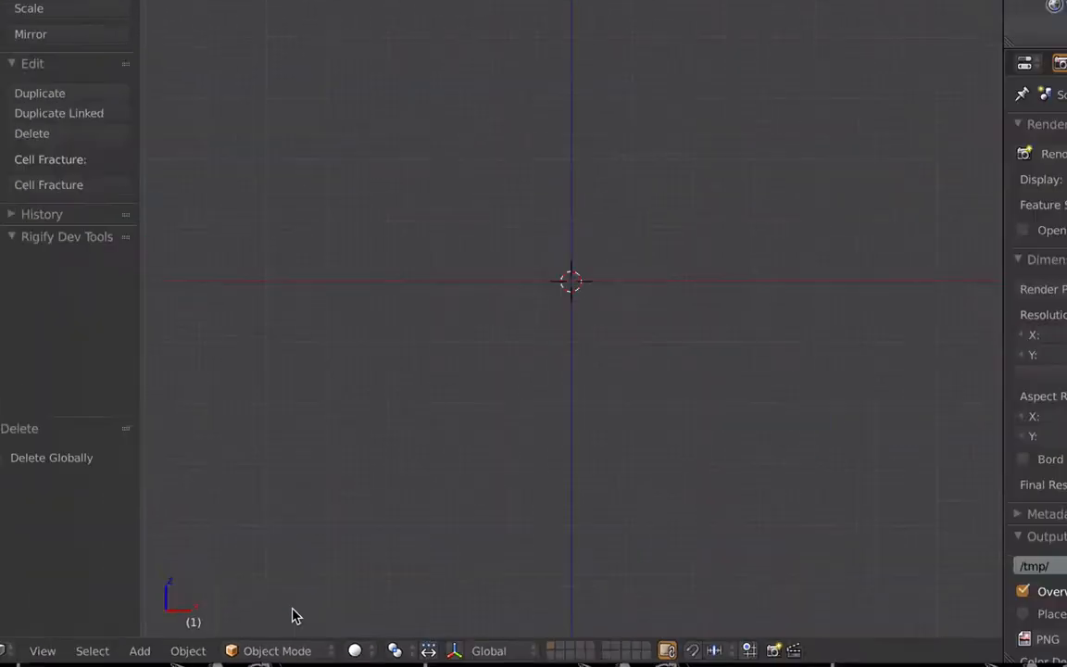
pyautogui.click(281, 648)
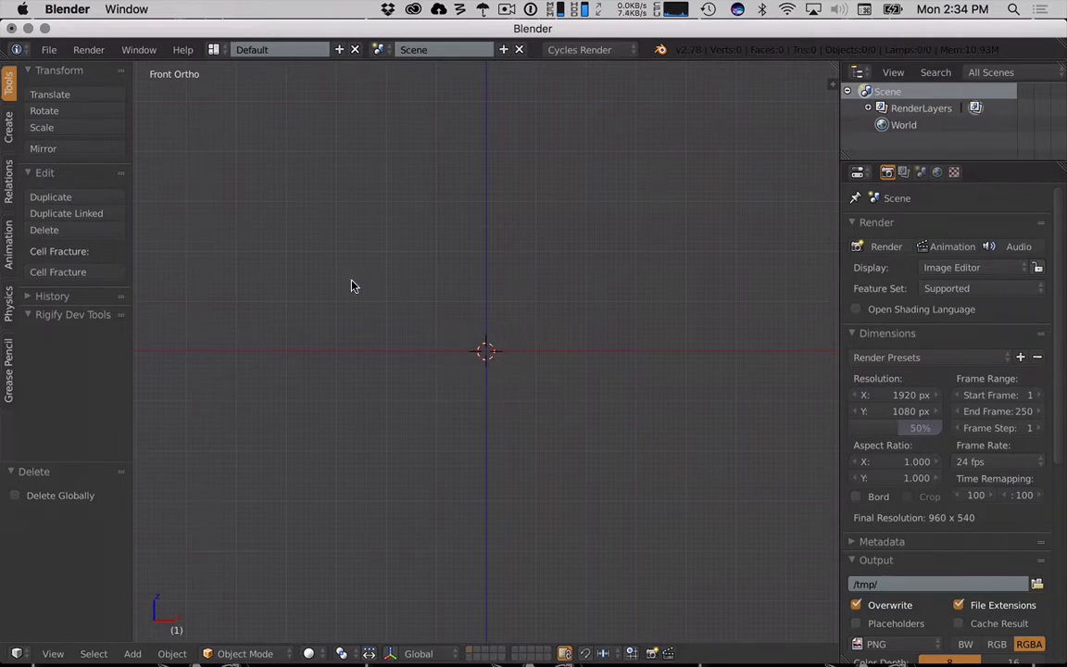
# Find the snap commands with the operator search and run Snap Cursor to Center.
pyautogui.press('space')
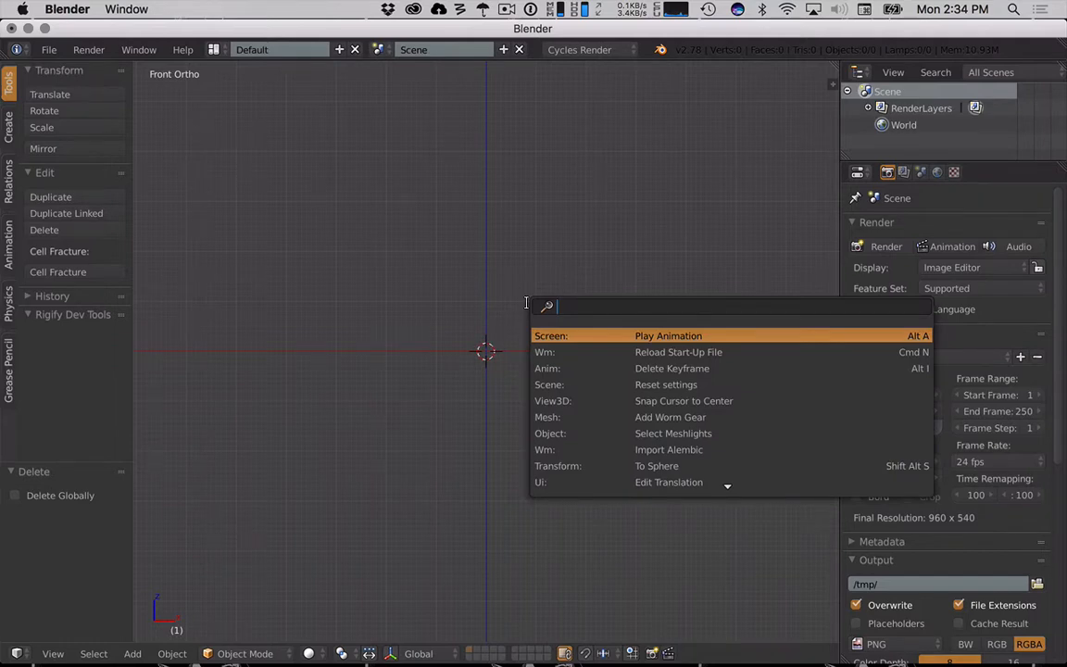
pyautogui.write('snap')
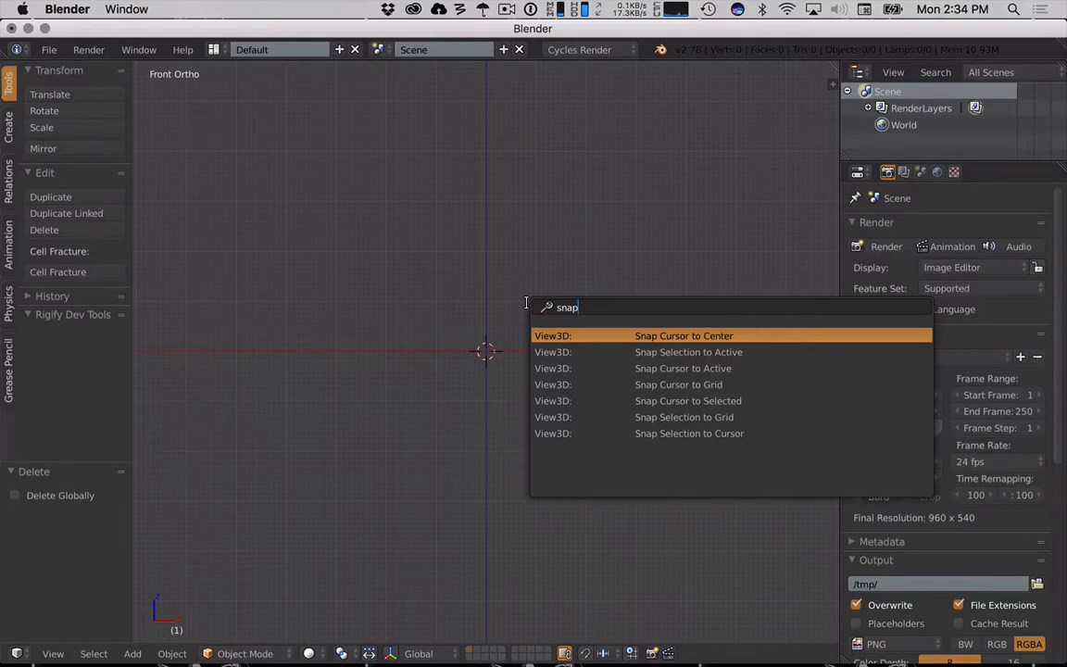
pyautogui.press('Return')
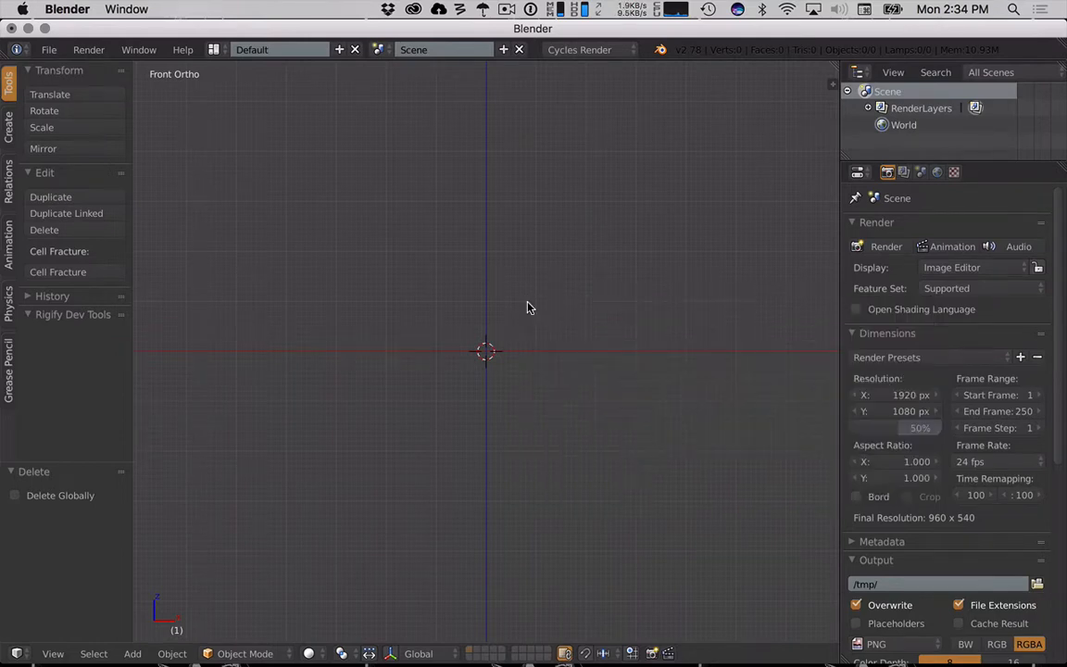
pyautogui.press('space')
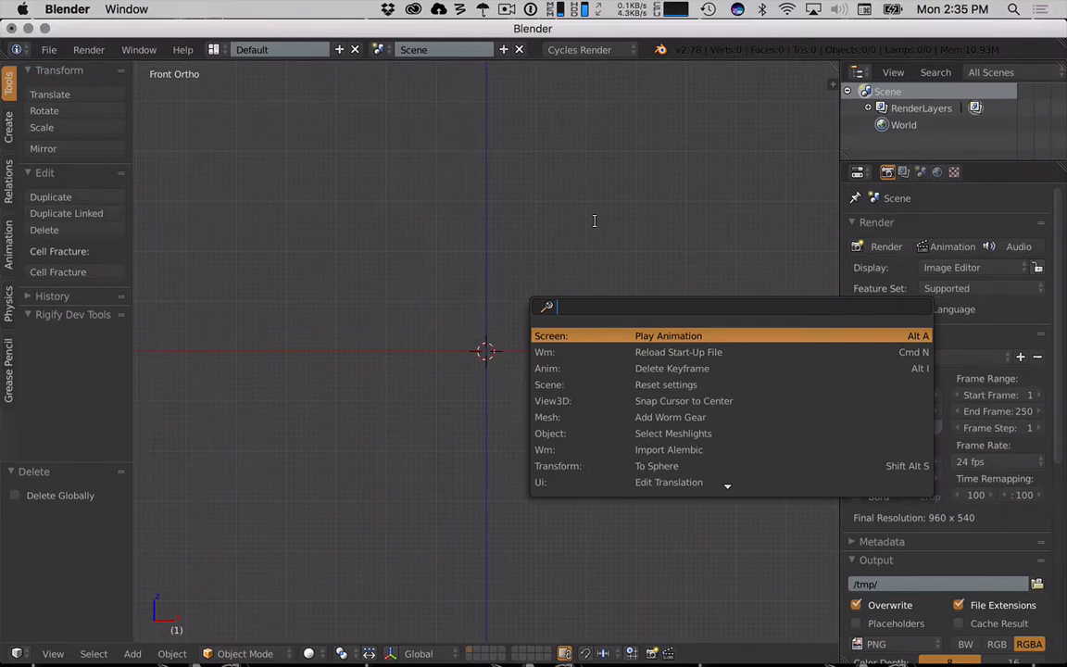
pyautogui.press('Escape')
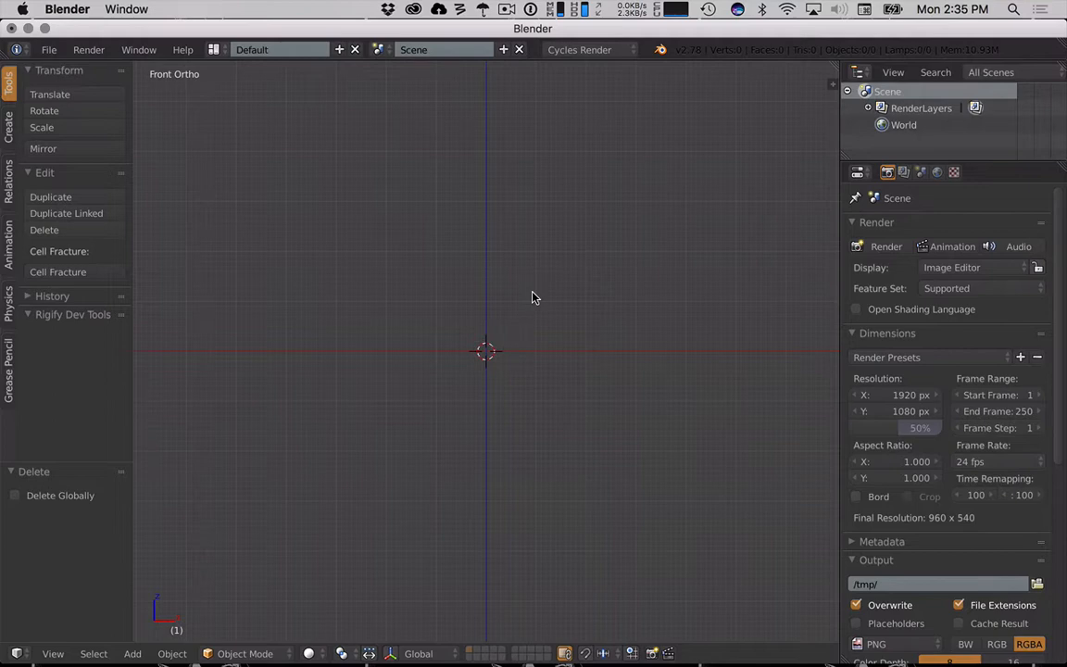
# Add a mesh cube at the 3D cursor in the scene centre and view it at an angle.
pyautogui.hotkey('shift', 'a')
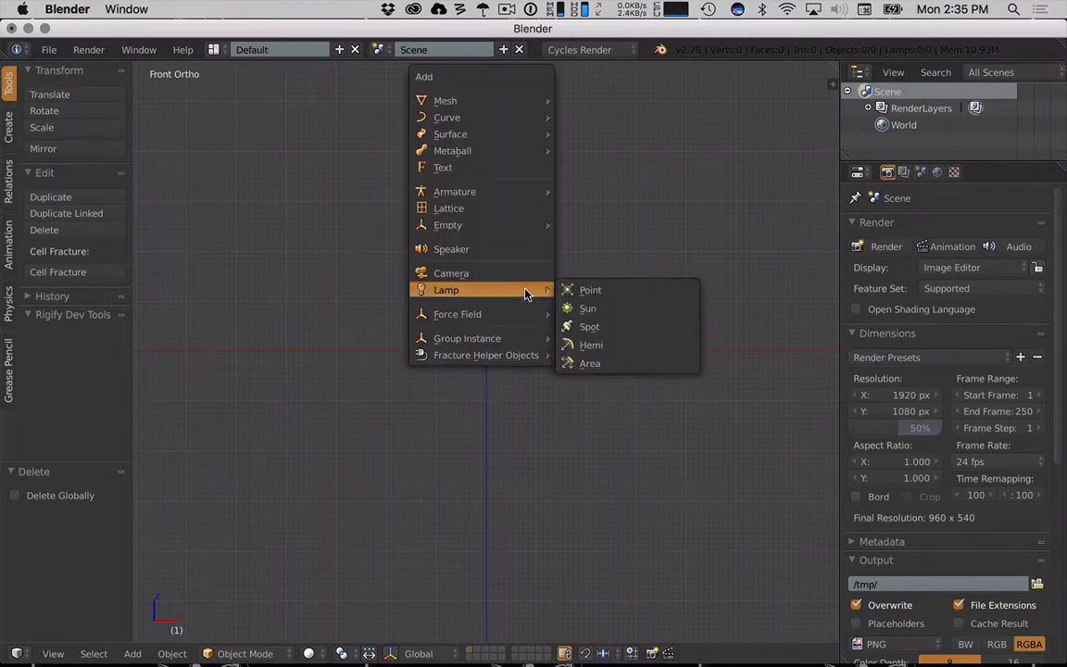
pyautogui.moveTo(463, 104)
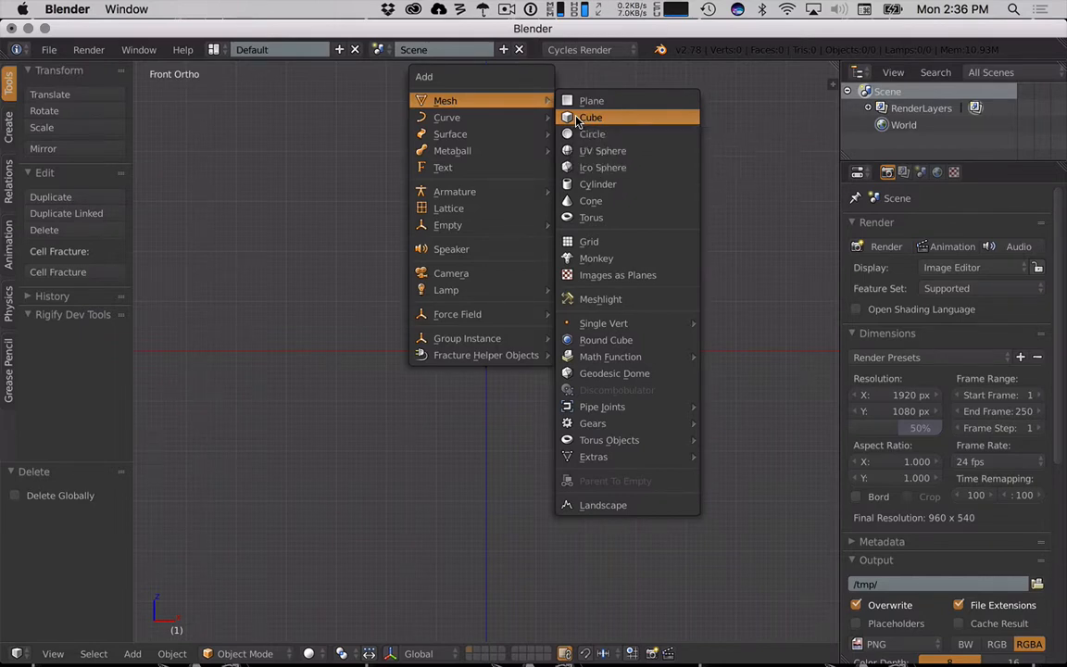
pyautogui.click(576, 118)
pyautogui.scroll(10, 485, 380)
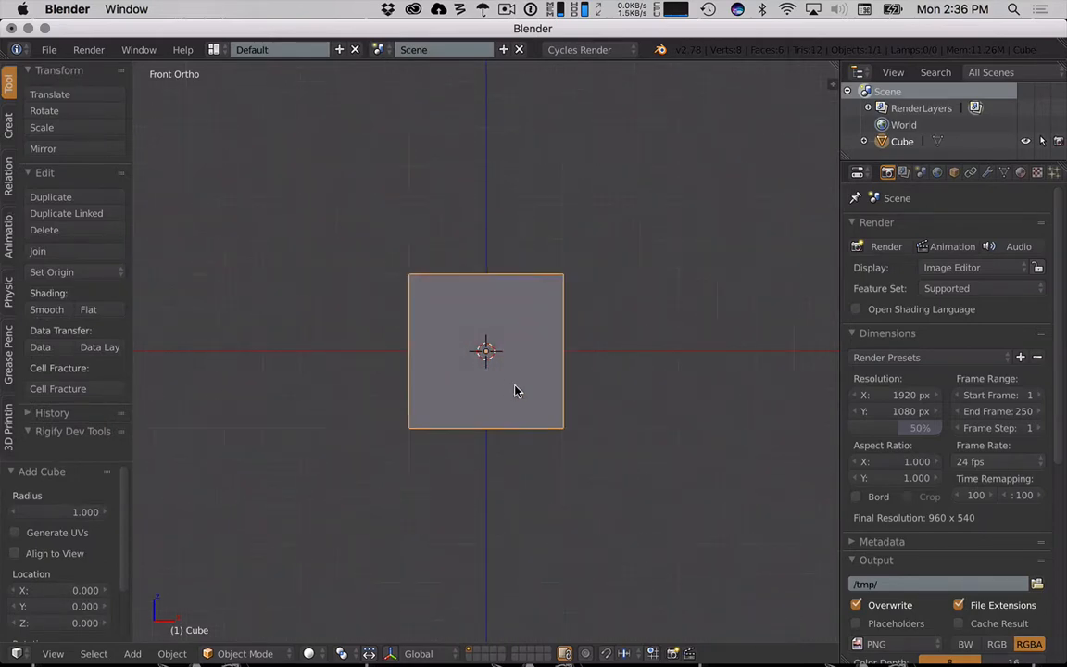
pyautogui.moveTo(661, 362); pyautogui.dragTo(636, 320, button='middle')
# Search the available commands for "view" and "keys", clearing the search text after each.
pyautogui.press('space')
pyautogui.write('view')
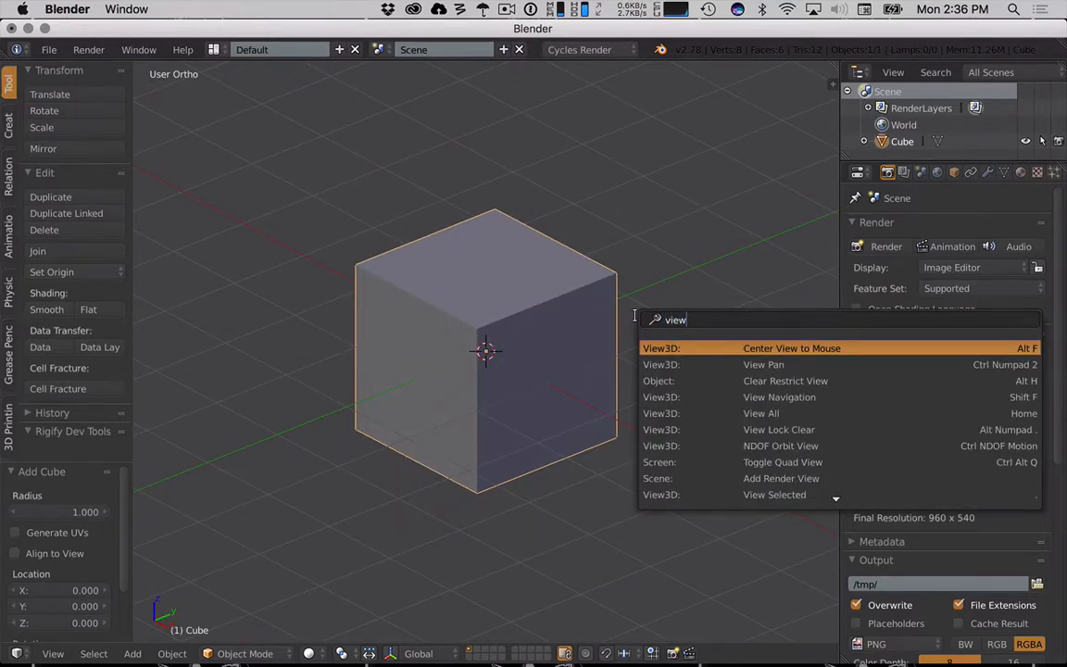
pyautogui.press('BackSpace')
pyautogui.press('BackSpace')
pyautogui.press('BackSpace')
pyautogui.press('BackSpace')
pyautogui.write('key')
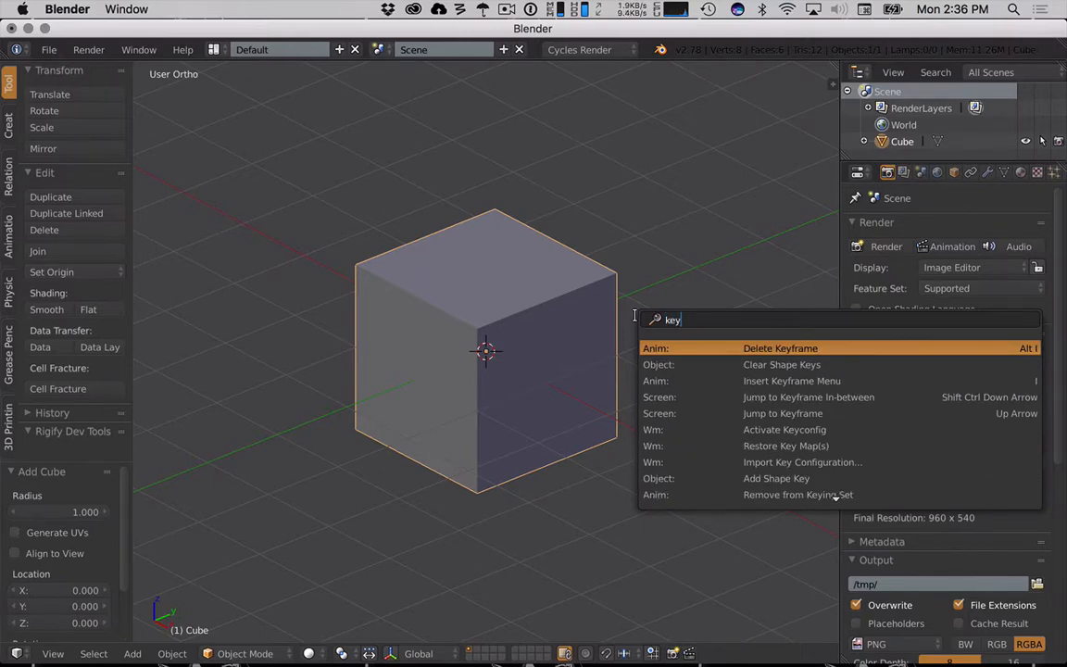
pyautogui.write('s')
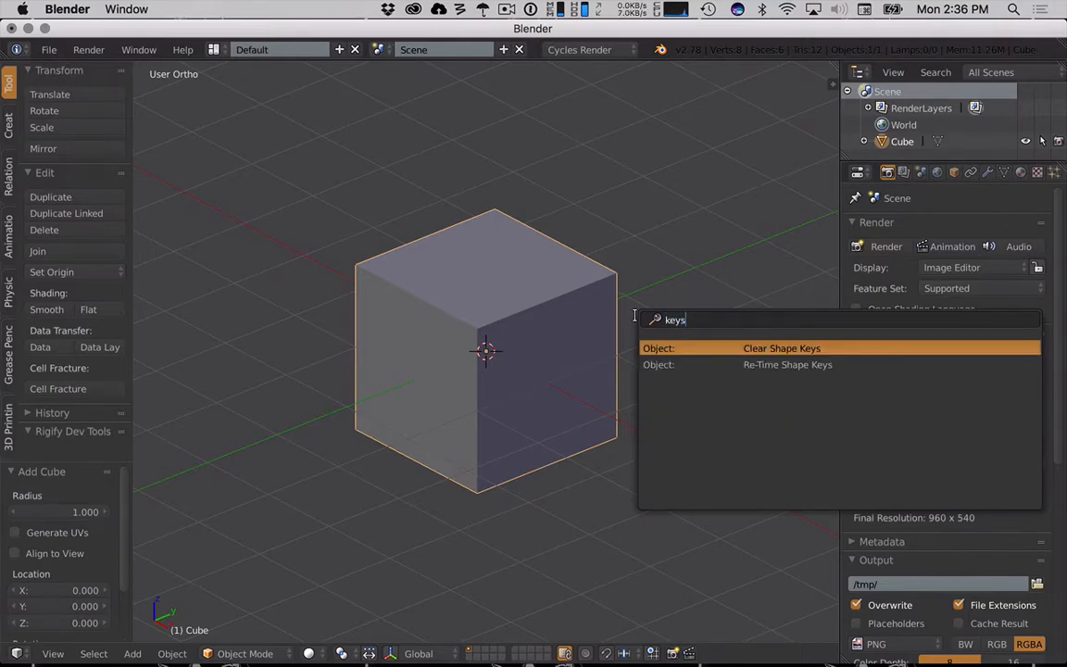
pyautogui.press('BackSpace')
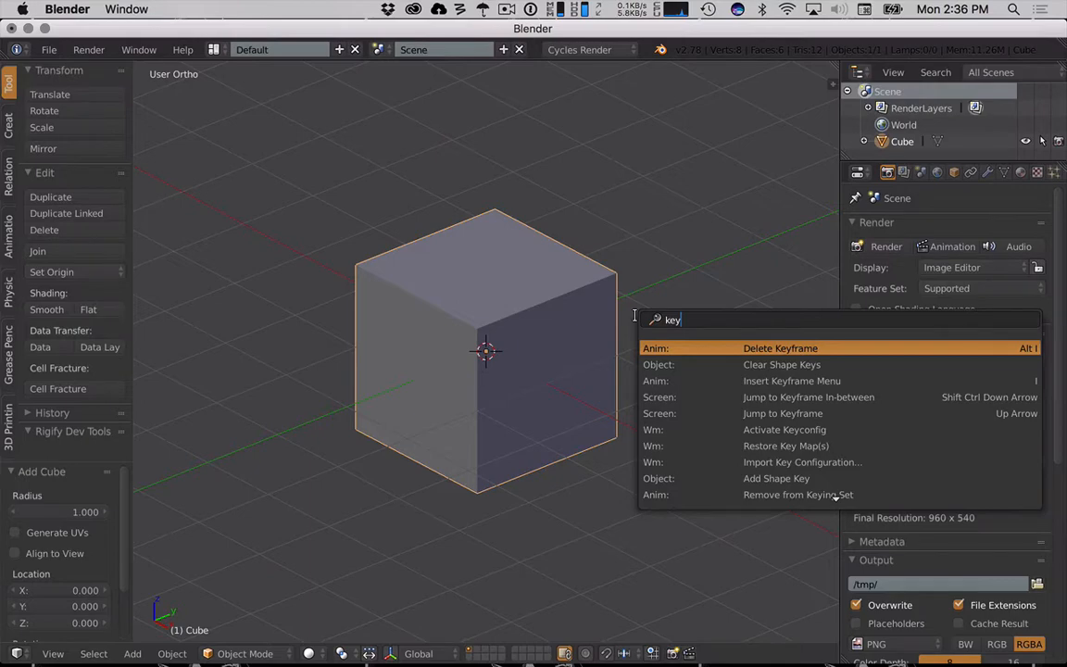
pyautogui.press('BackSpace')
pyautogui.press('BackSpace')
pyautogui.press('BackSpace')
# Search the web in a new Safari tab for "blender show keystrokes" and open the Blender Wiki page on Screencast Keys.
pyautogui.press('super+Tab')
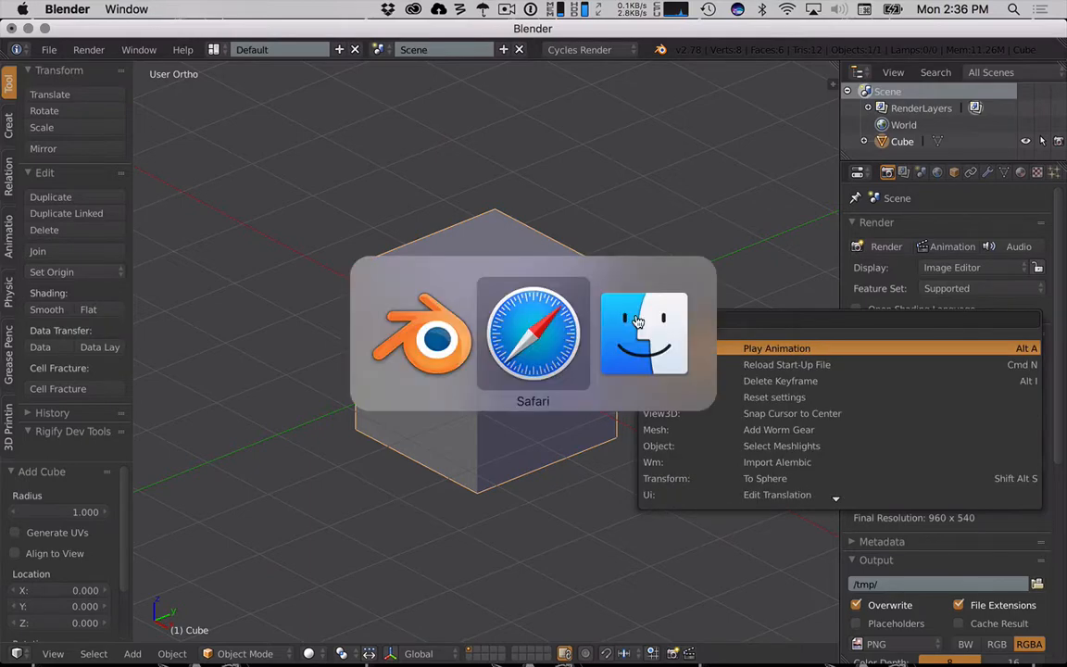
pyautogui.press('super+t')
pyautogui.write('blender show key')
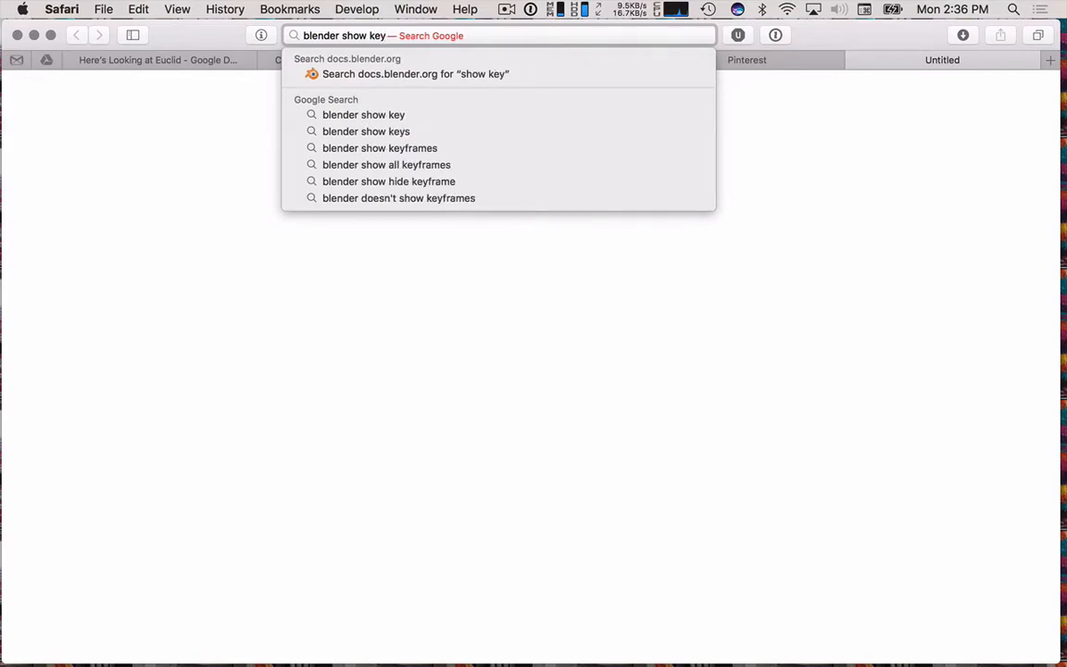
pyautogui.write('st')
pyautogui.press('BackSpace')
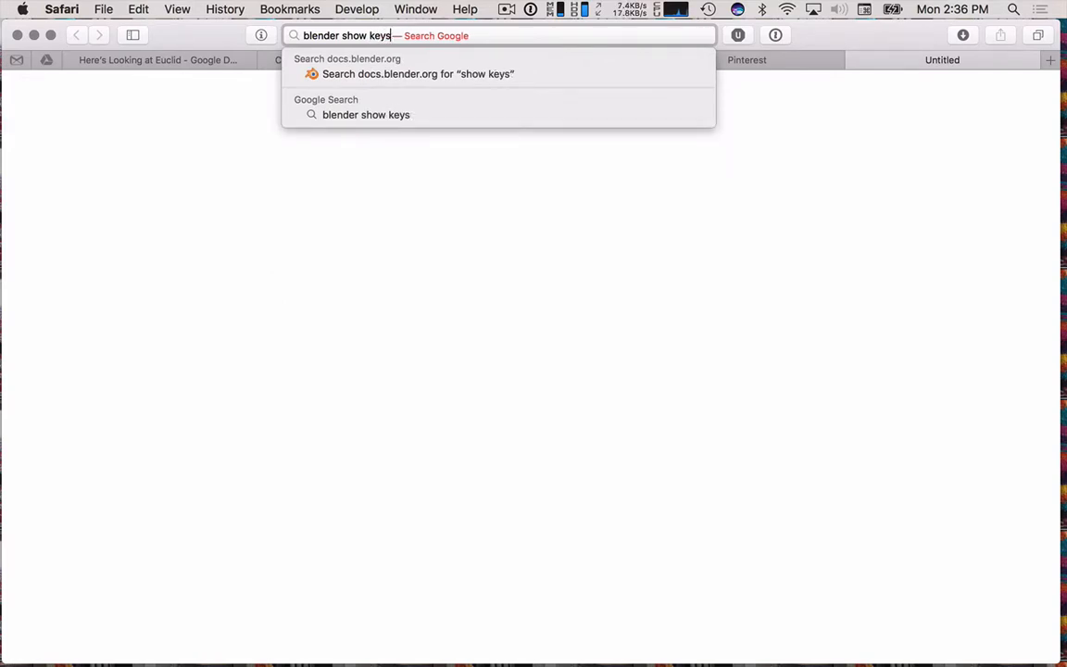
pyautogui.write('trokes')
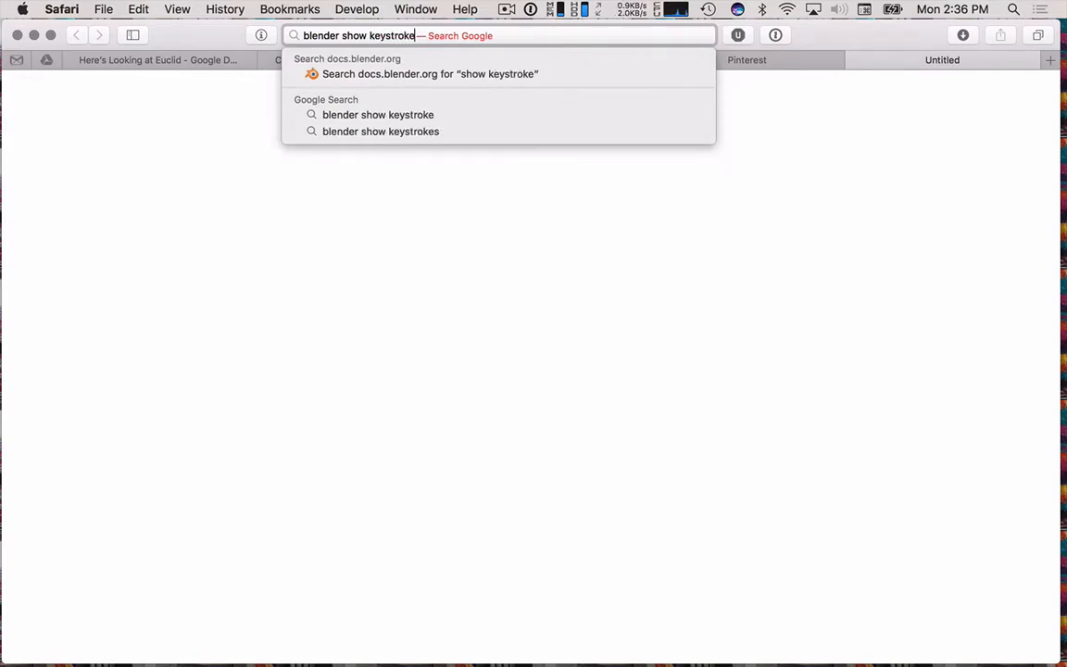
pyautogui.press('Return')
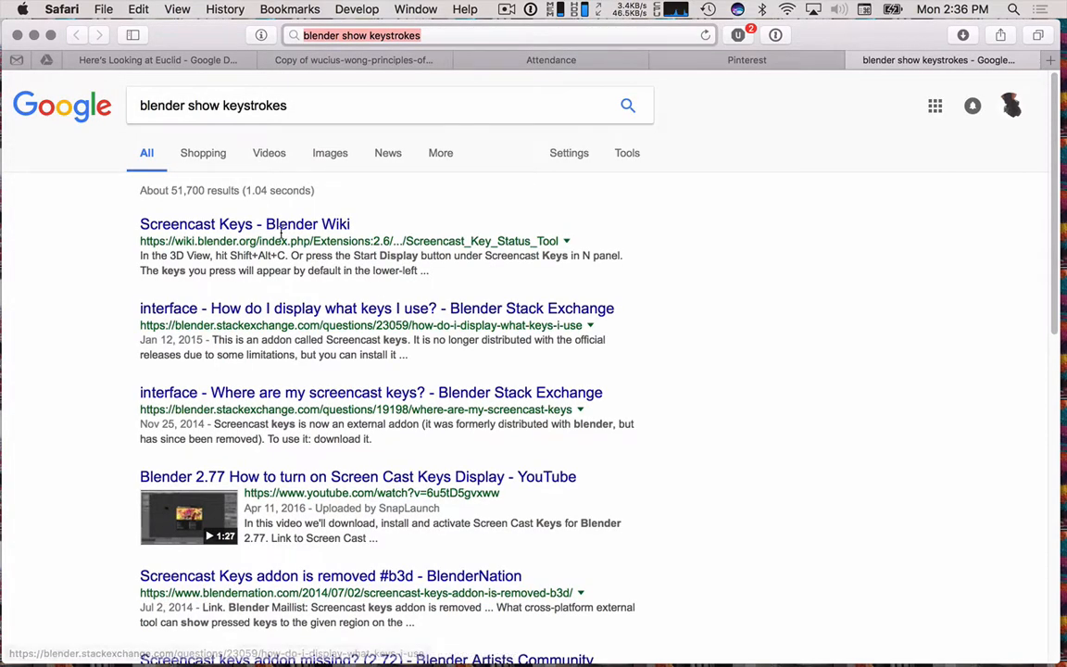
pyautogui.click(277, 225)
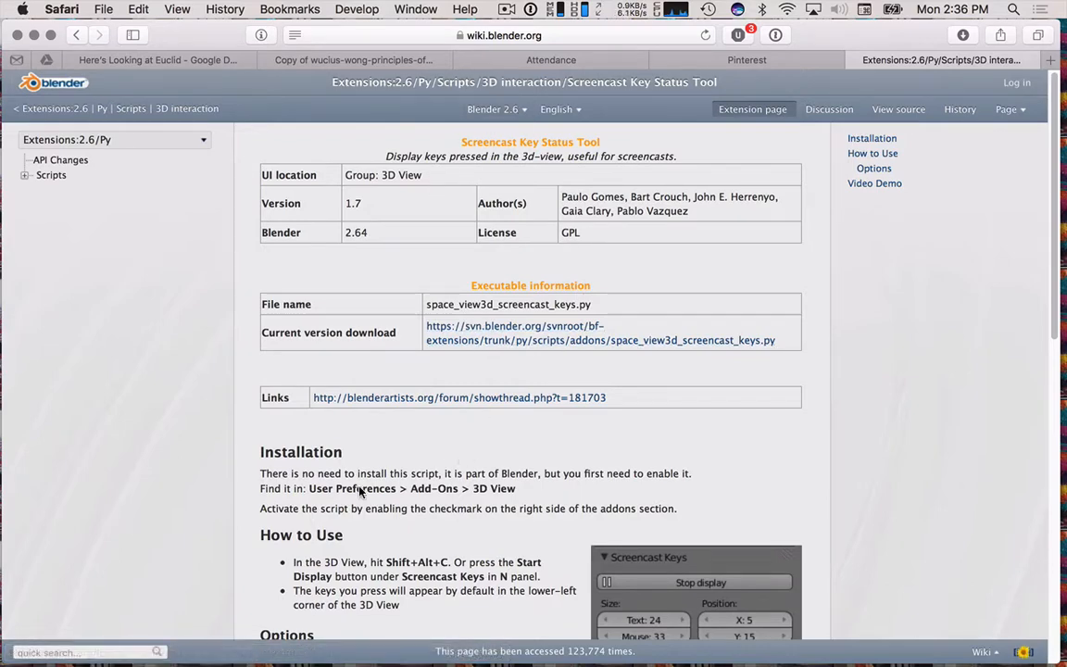
# Return to Blender, search its commands for "screencas" and "keys", and close the search without running anything.
pyautogui.press('super+Tab')
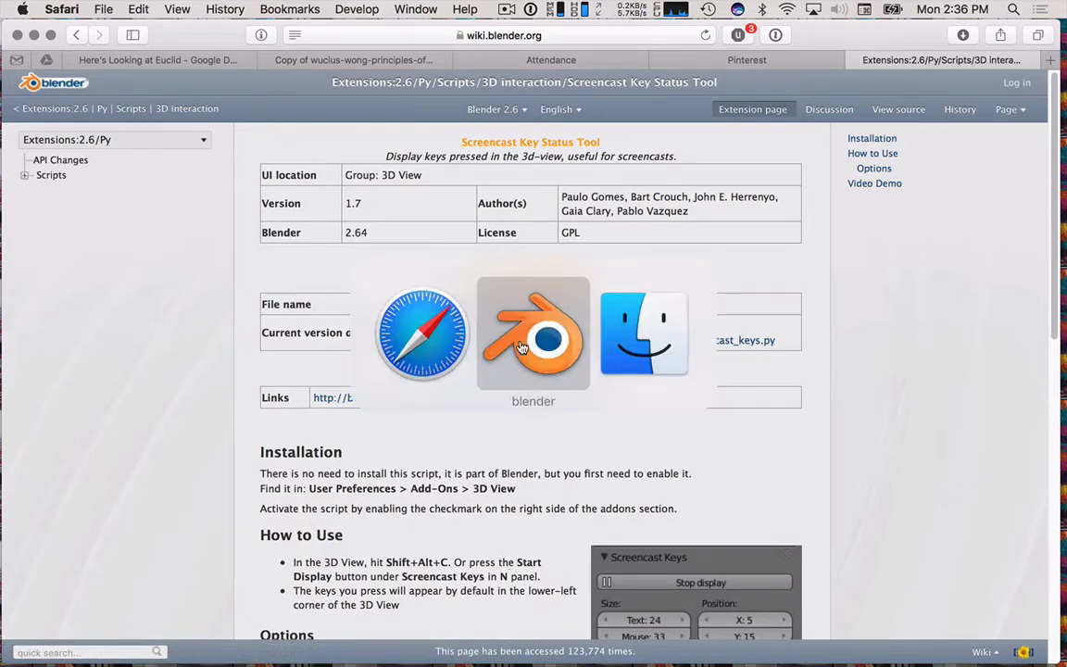
pyautogui.press('space')
pyautogui.write('screen')
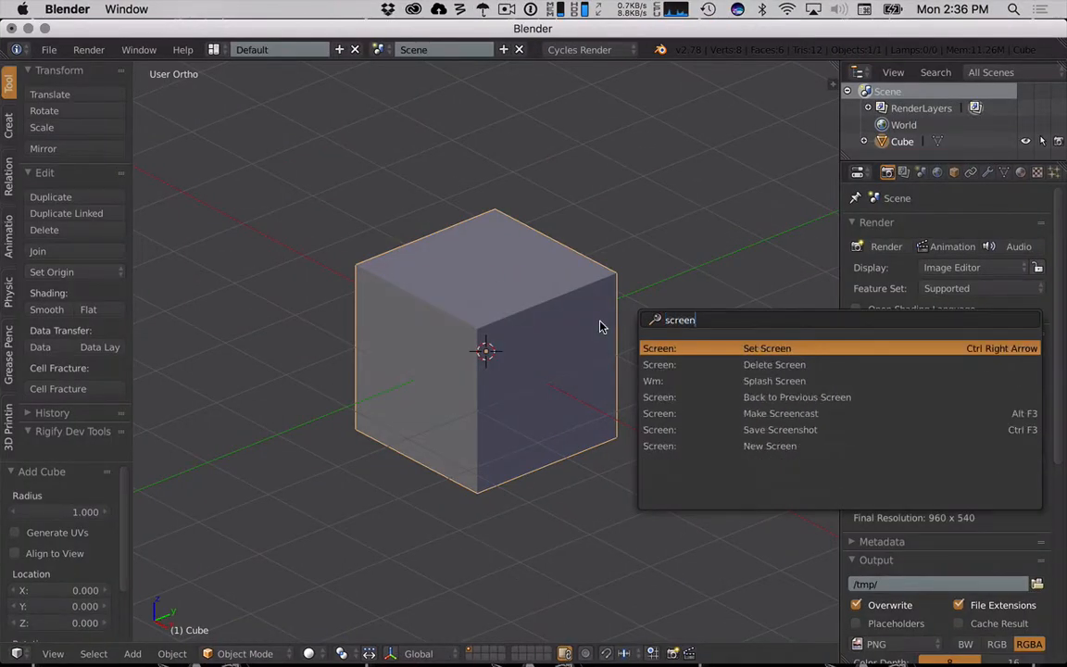
pyautogui.write('v')
pyautogui.press('BackSpace')
pyautogui.write('cas')
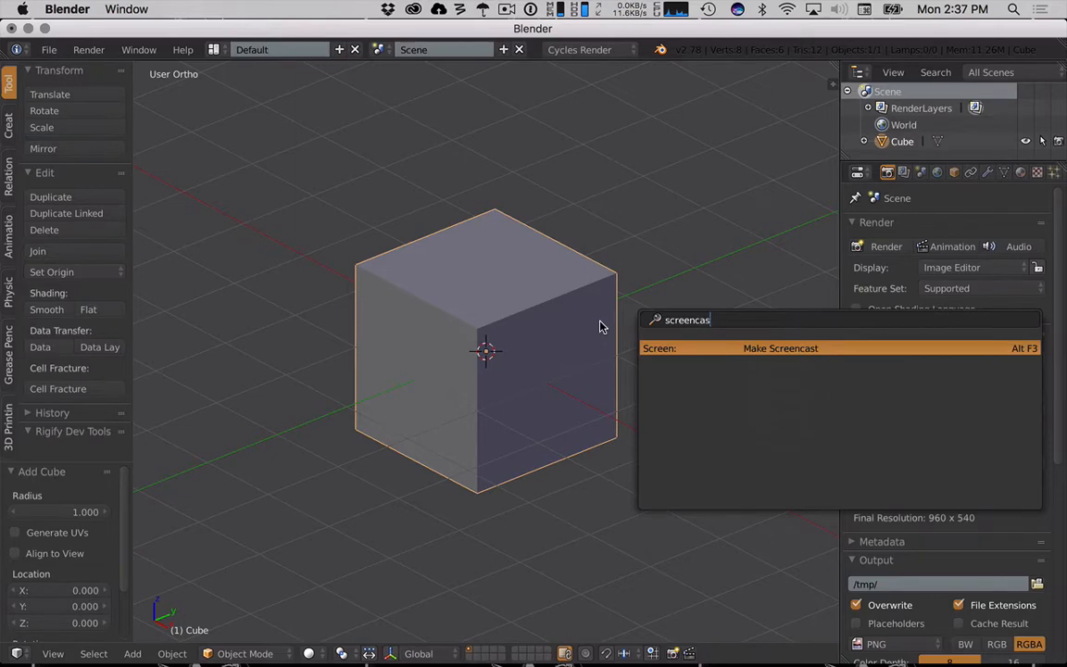
pyautogui.press('BackSpace')
pyautogui.press('BackSpace')
pyautogui.press('BackSpace')
pyautogui.press('BackSpace')
pyautogui.press('BackSpace')
pyautogui.press('BackSpace')
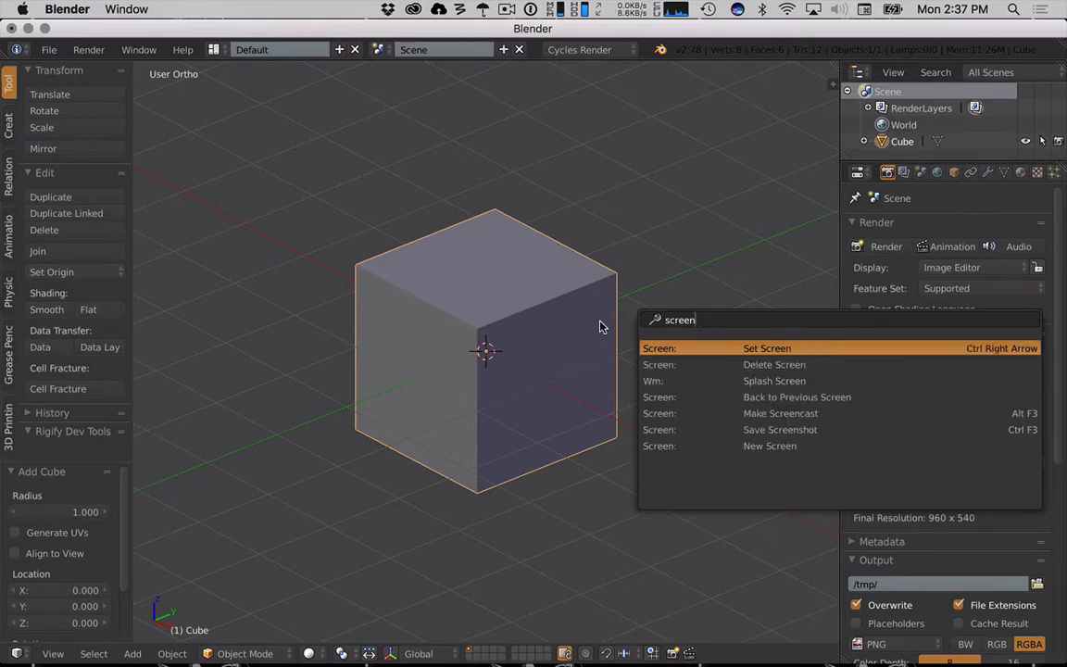
pyautogui.press('BackSpace')
pyautogui.press('BackSpace')
pyautogui.press('BackSpace')
pyautogui.write('keys')
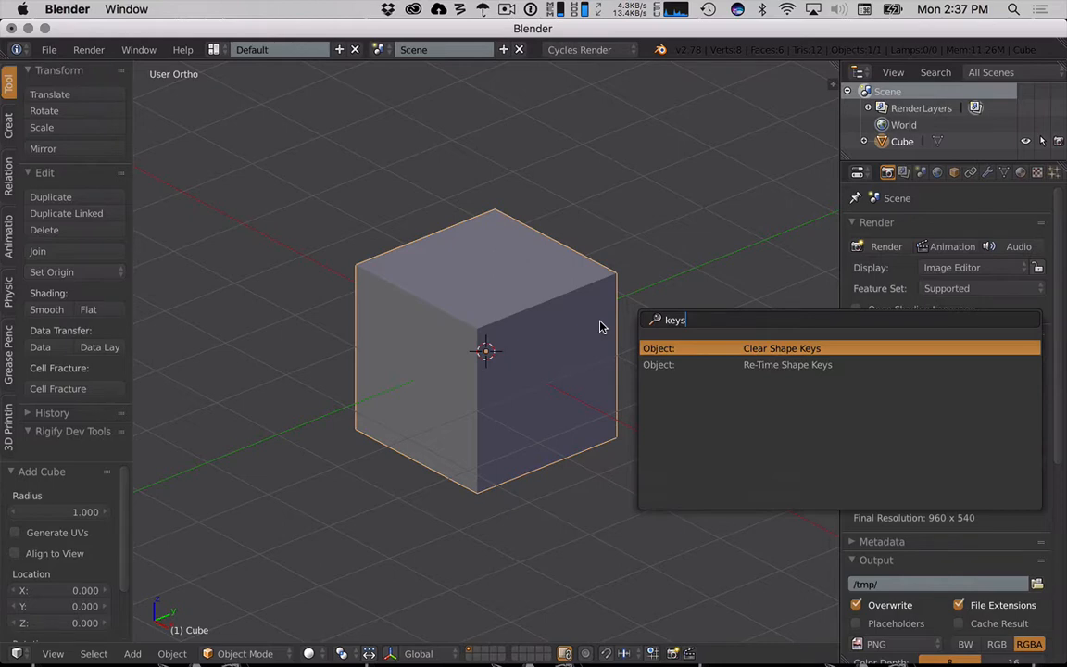
pyautogui.press('Escape')
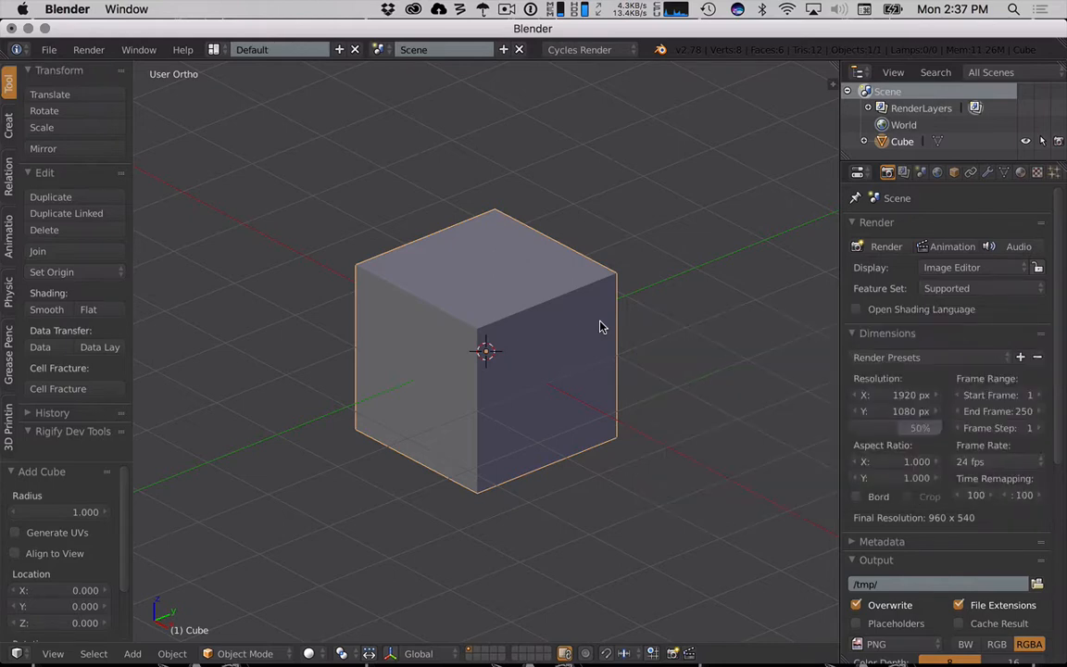
# Search the add-ons in User Preferences for "screencas" and "keys", and close the preferences without enabling any.
pyautogui.click(48, 49)
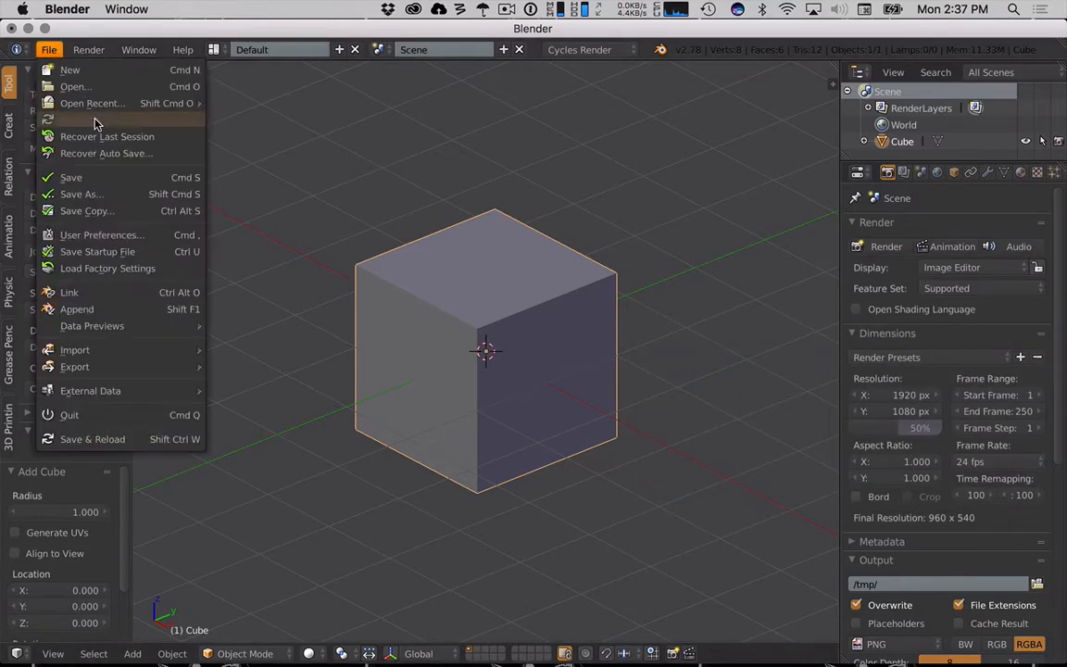
pyautogui.click(88, 235)
pyautogui.click(352, 57)
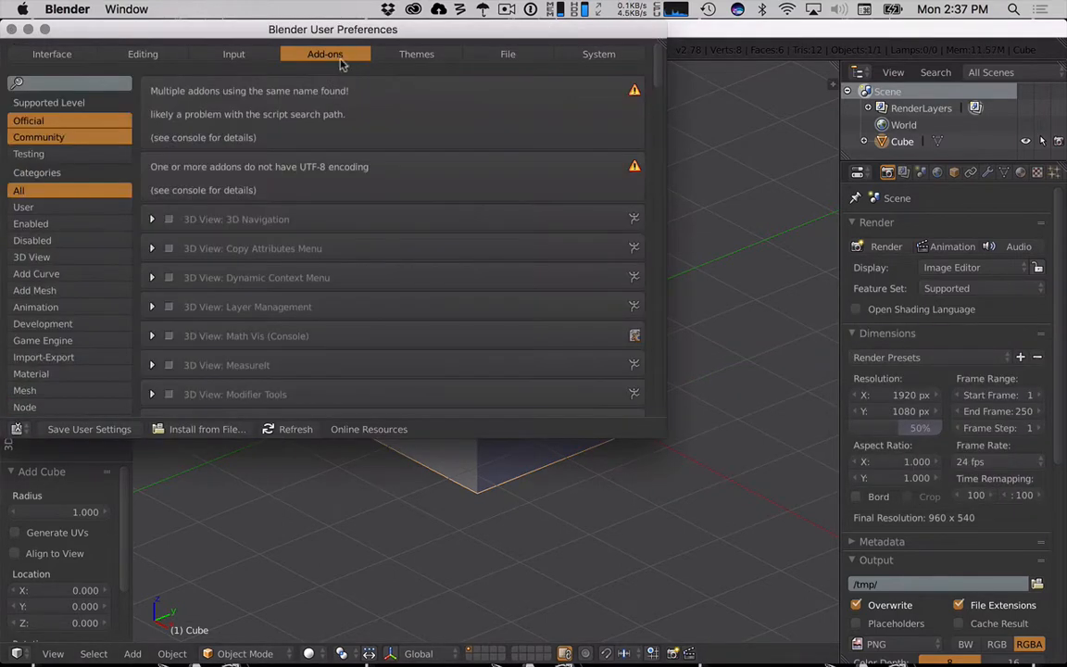
pyautogui.click(50, 84)
pyautogui.write('screenc')
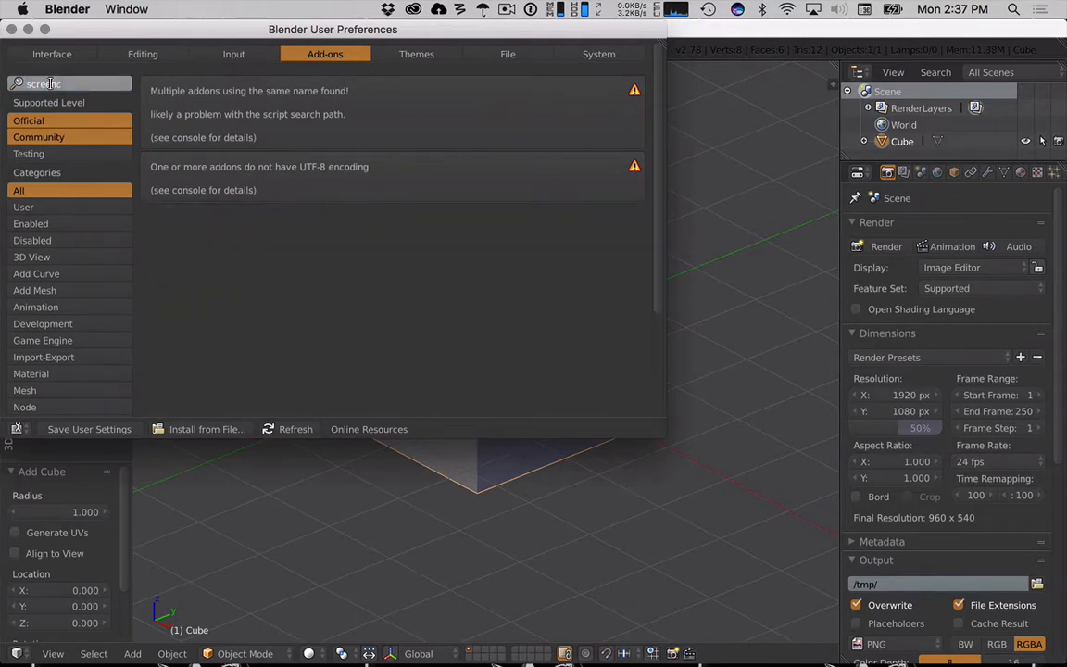
pyautogui.write('as')
pyautogui.press('BackSpace')
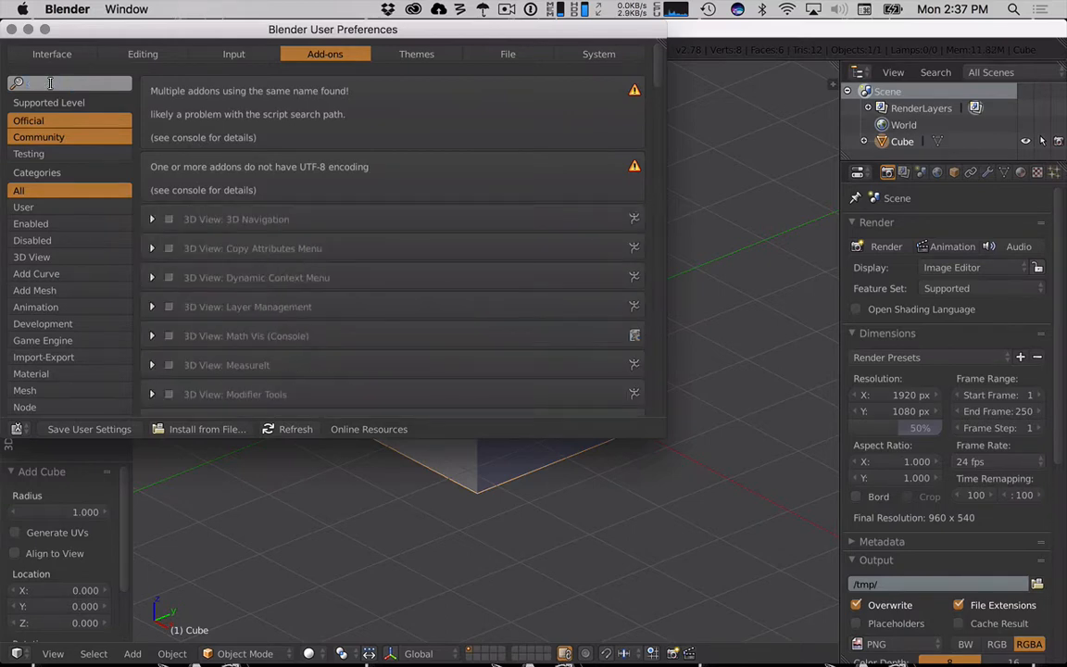
pyautogui.write('keys')
pyautogui.press('Escape')
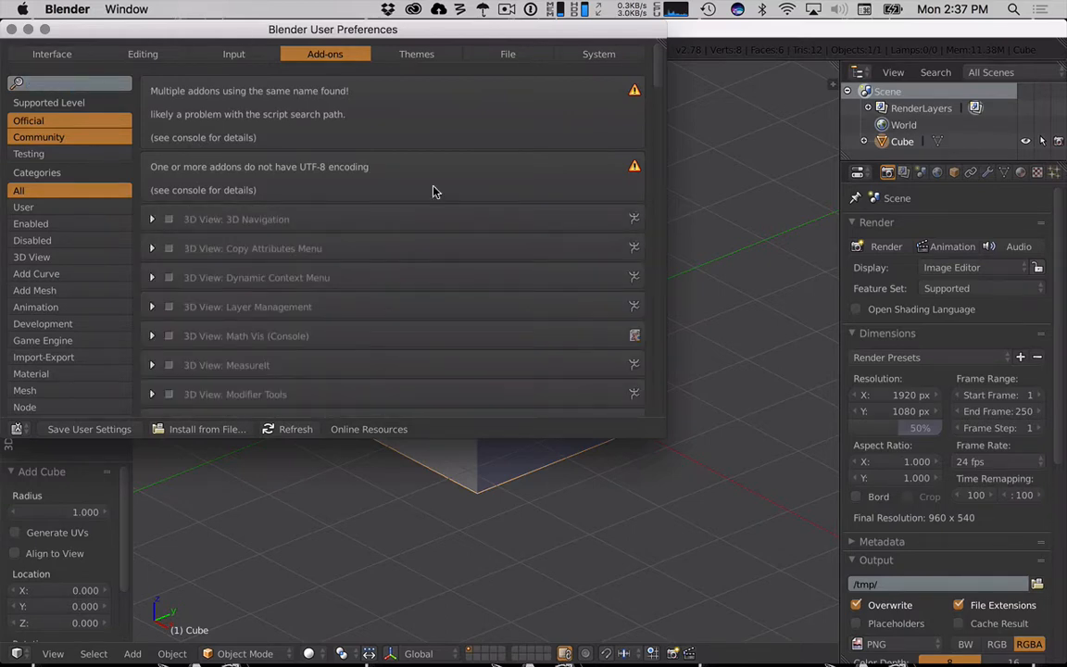
pyautogui.click(11, 29)
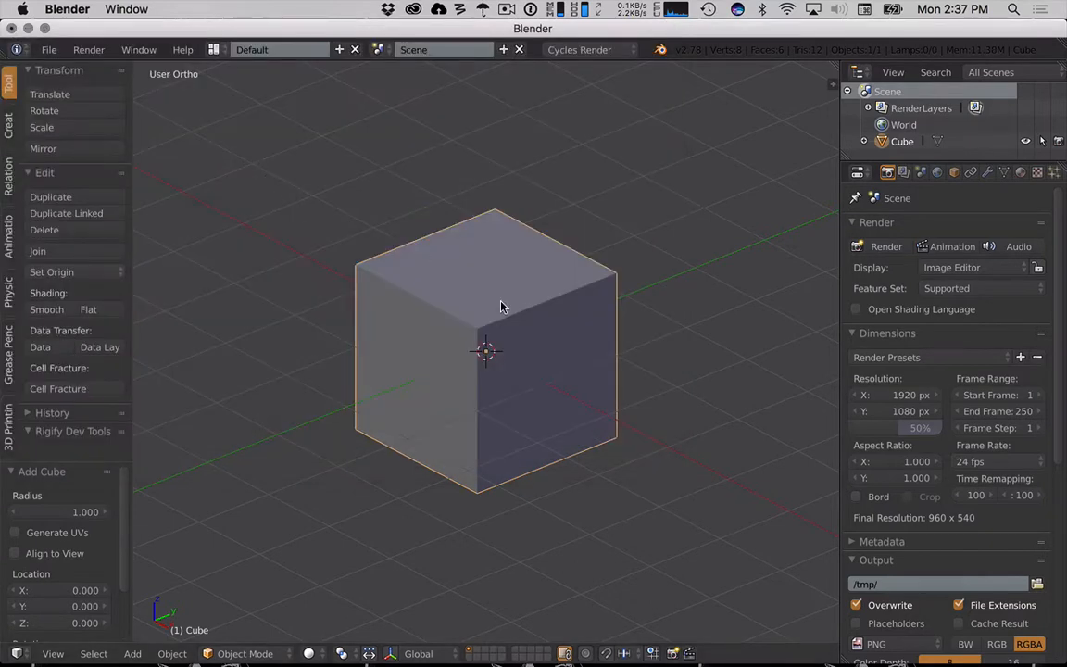
# In right view, place the 3D cursor on the cube's upper-left corner and set the cube's origin to the 3D cursor.
pyautogui.moveTo(545, 330); pyautogui.dragTo(474, 326, button='middle')
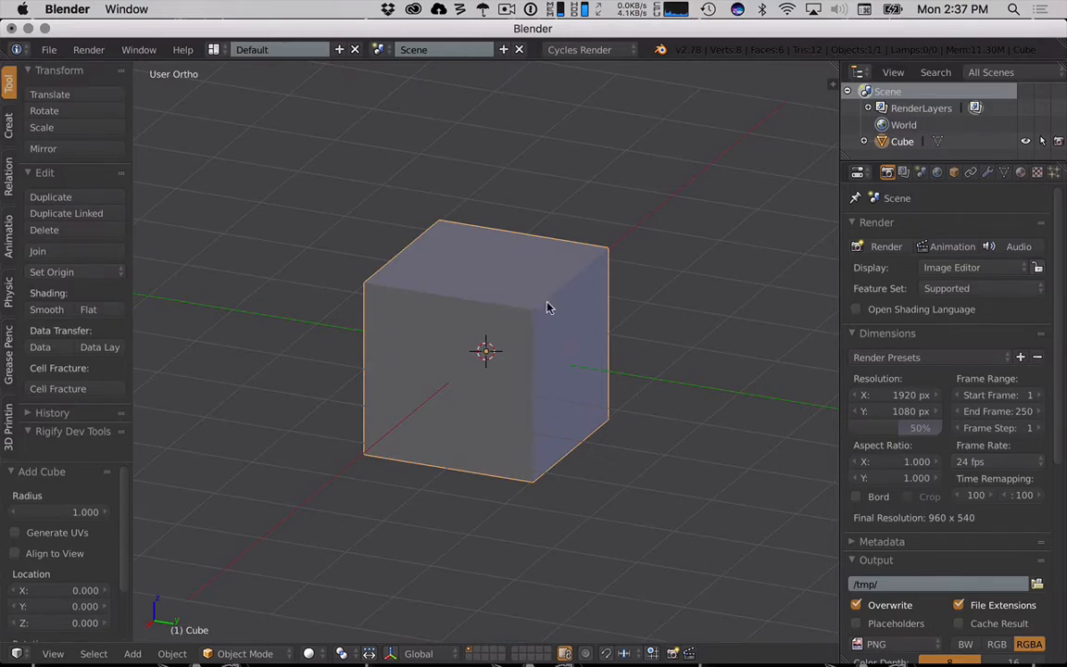
pyautogui.moveTo(547, 304); pyautogui.dragTo(504, 345, button='middle')
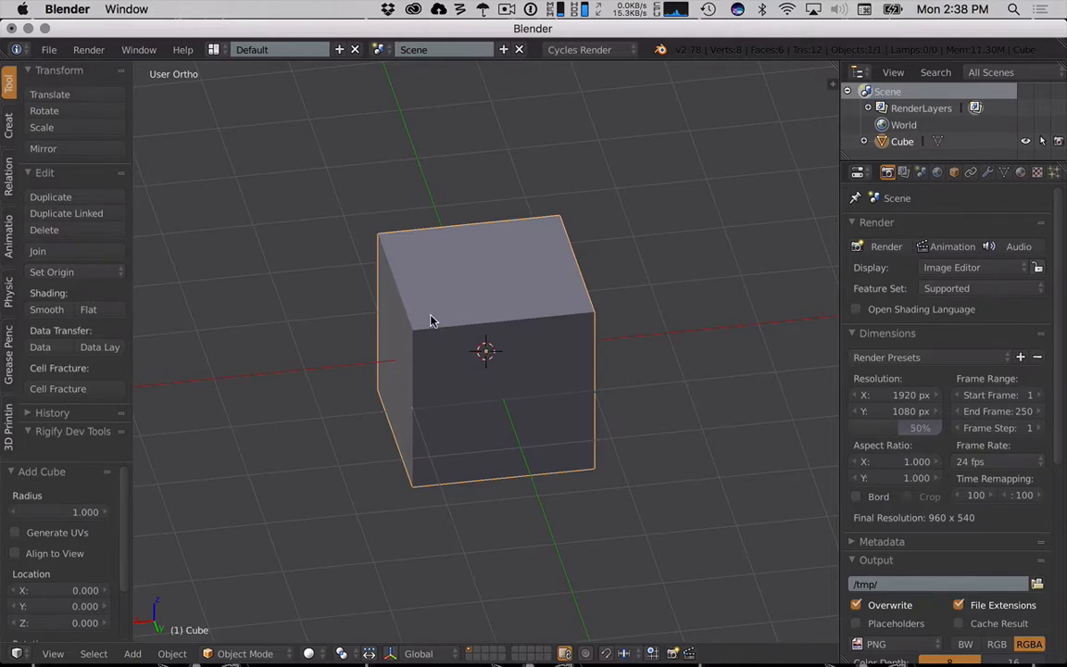
pyautogui.press('KP_3')
pyautogui.click(391, 261)
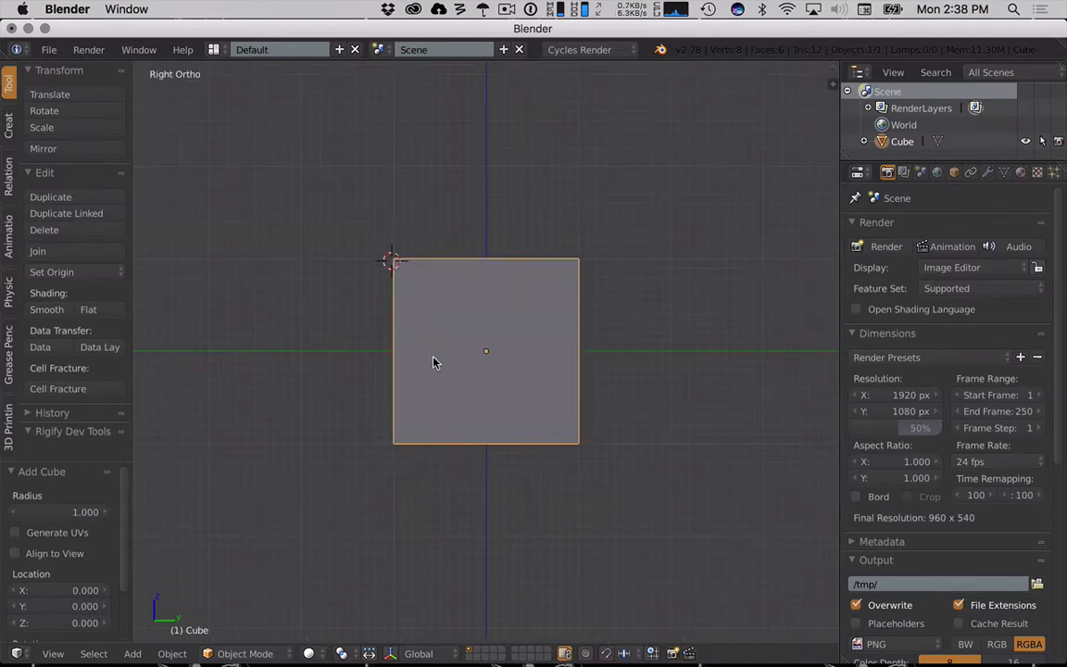
pyautogui.moveTo(434, 362); pyautogui.dragTo(412, 368, button='middle')
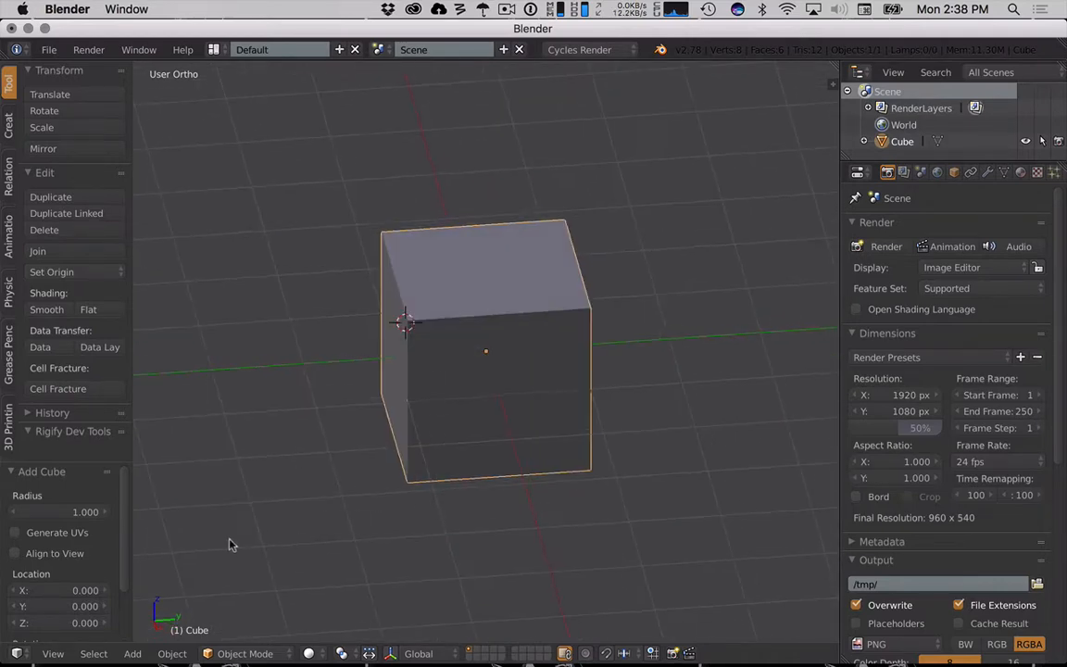
pyautogui.click(189, 655)
pyautogui.moveTo(223, 576)
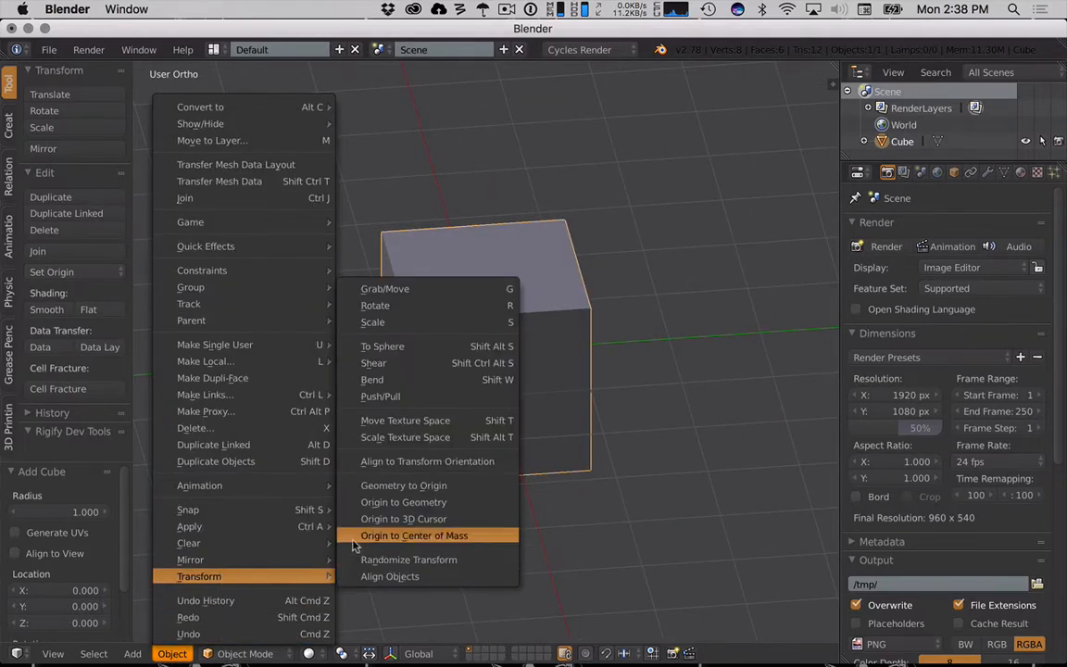
pyautogui.click(419, 521)
# Try a free trackball rotation of the cube about its corner origin, and undo the rotation.
pyautogui.moveTo(495, 547)
pyautogui.mouseDown(button='middle')
pyautogui.moveTo(434, 545)
pyautogui.moveTo(493, 534)
pyautogui.mouseUp(button='middle')
pyautogui.scroll(-3, 589, 505)
pyautogui.press('r')
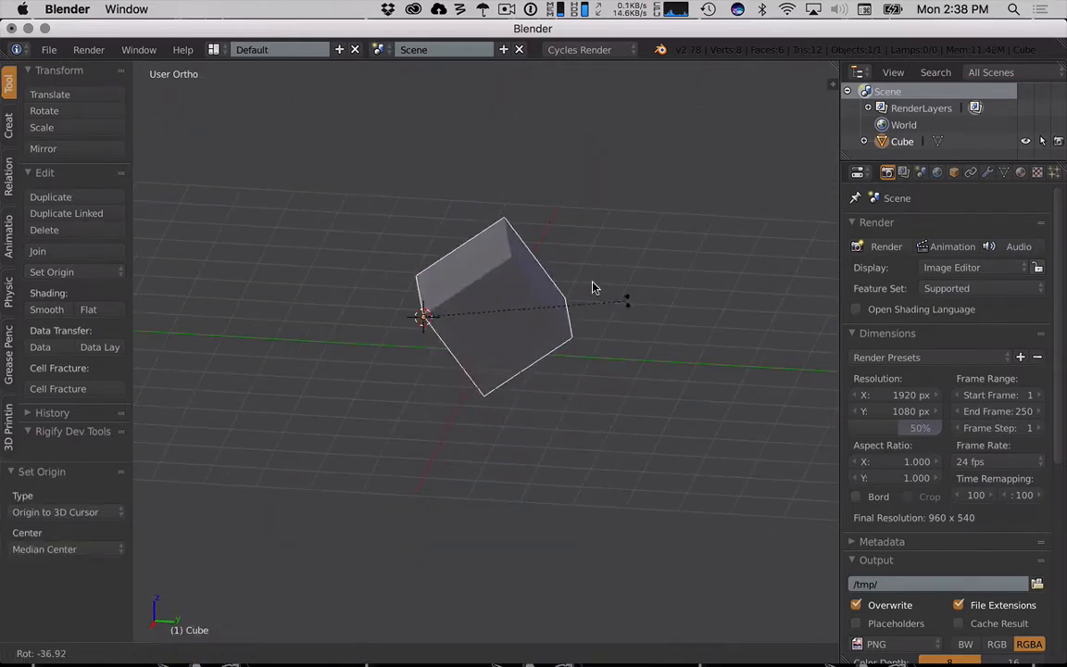
pyautogui.press('r')
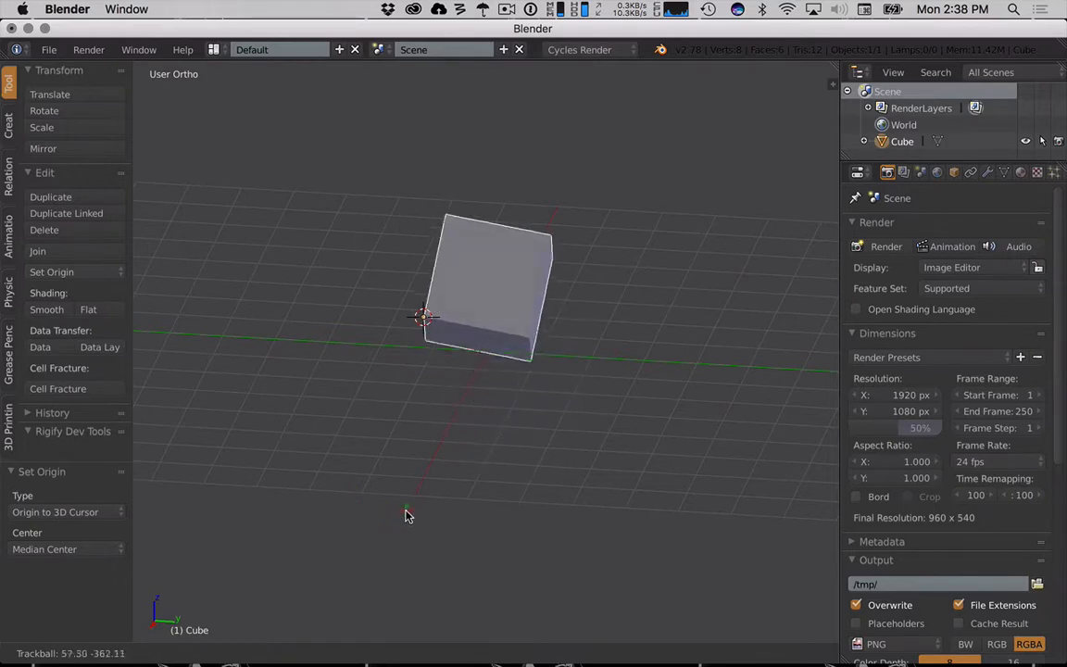
pyautogui.click(393, 516)
pyautogui.hotkey('ctrl', 'z')
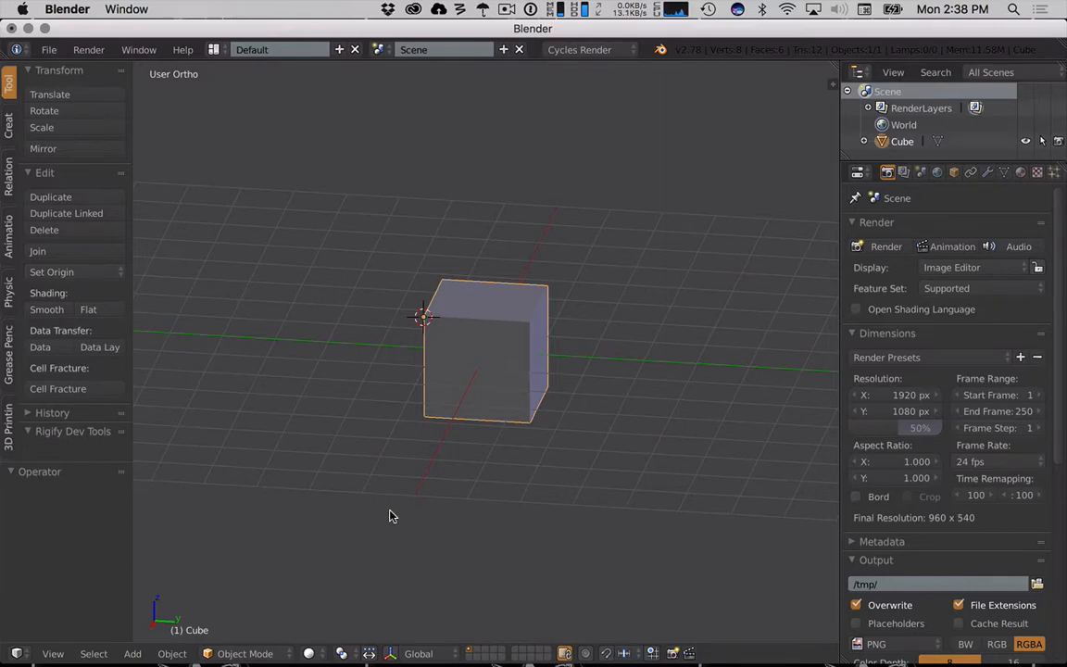
# Snap the 3D cursor to the scene centre and set the cube's origin to its centre of mass.
pyautogui.press('KP_1')
pyautogui.press('space')
pyautogui.write('snap')
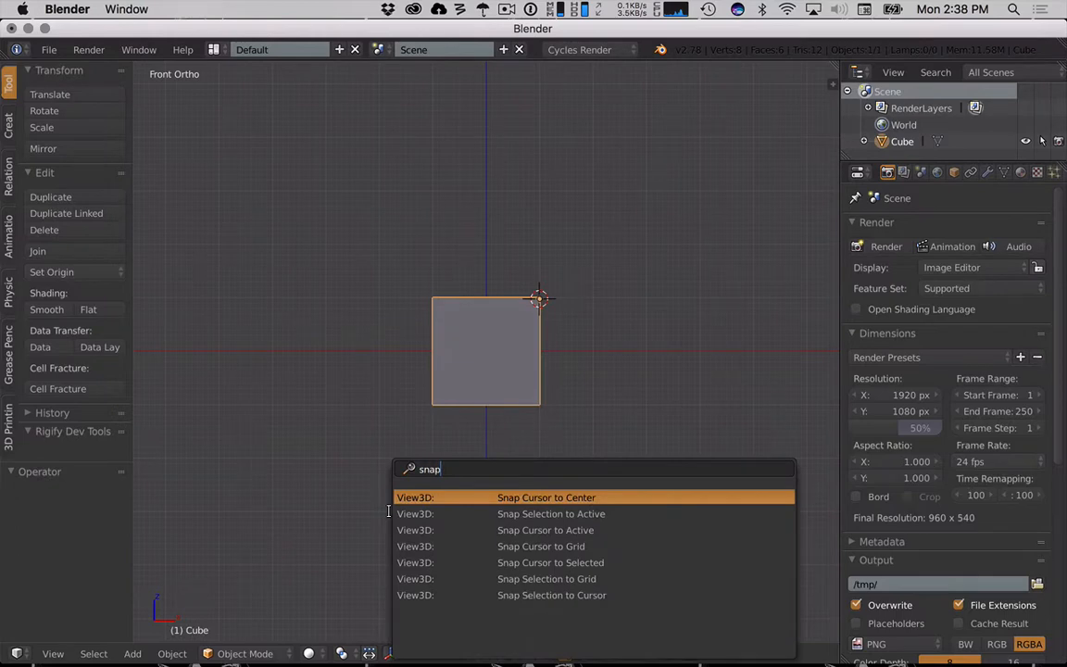
pyautogui.press('Return')
pyautogui.click(172, 653)
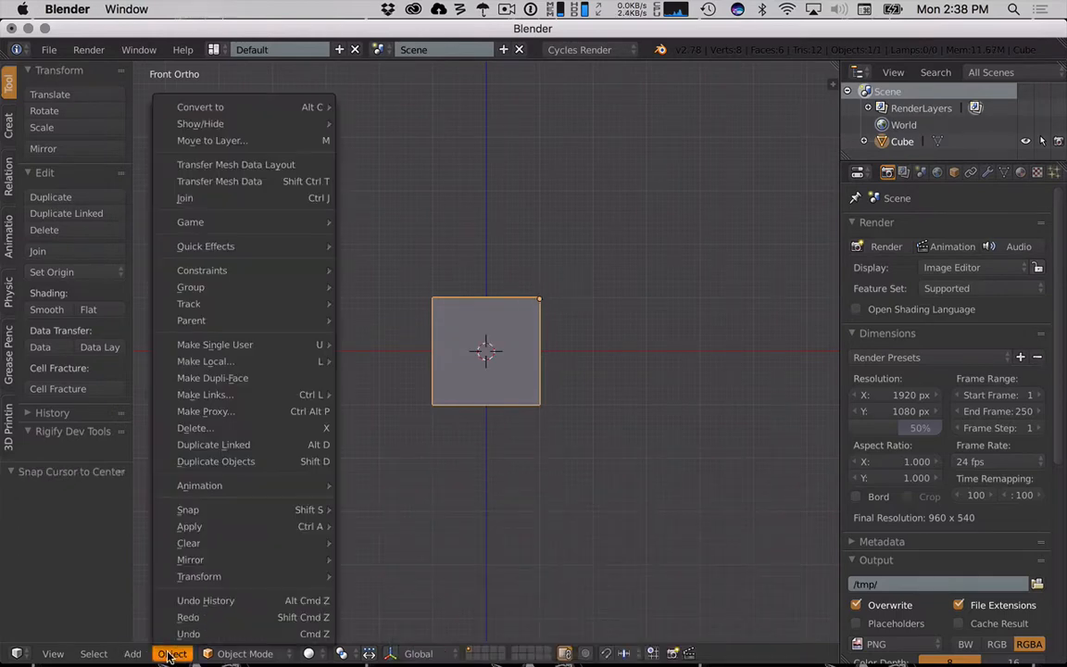
pyautogui.moveTo(290, 575)
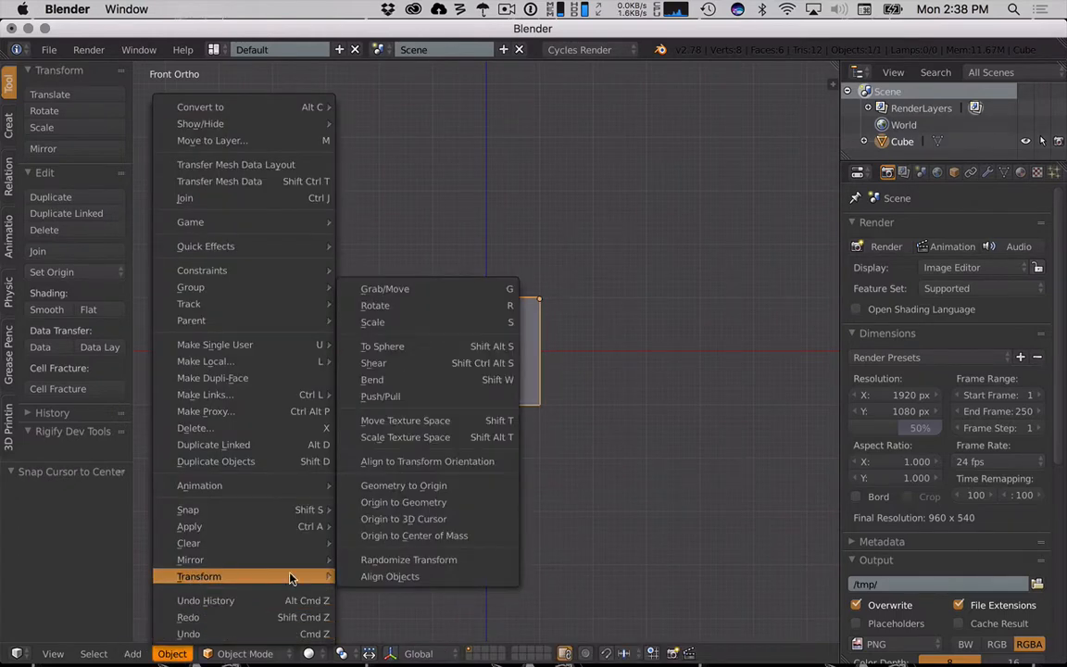
pyautogui.click(392, 543)
pyautogui.press('KP_3')
pyautogui.moveTo(602, 497); pyautogui.dragTo(574, 514, button='middle')
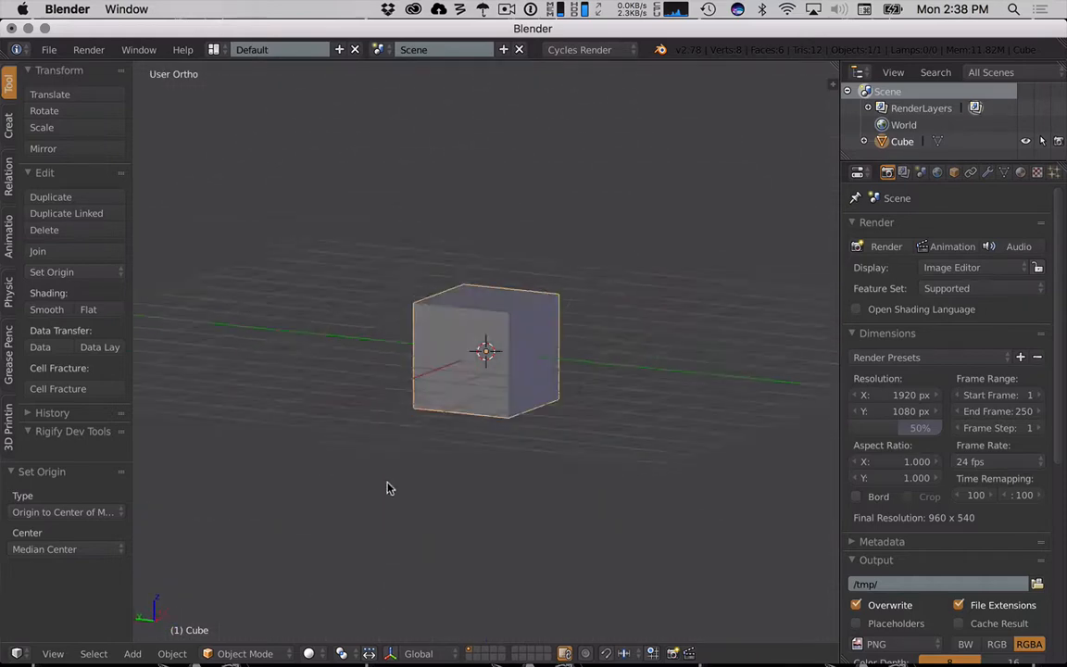
pyautogui.press('KP_1')
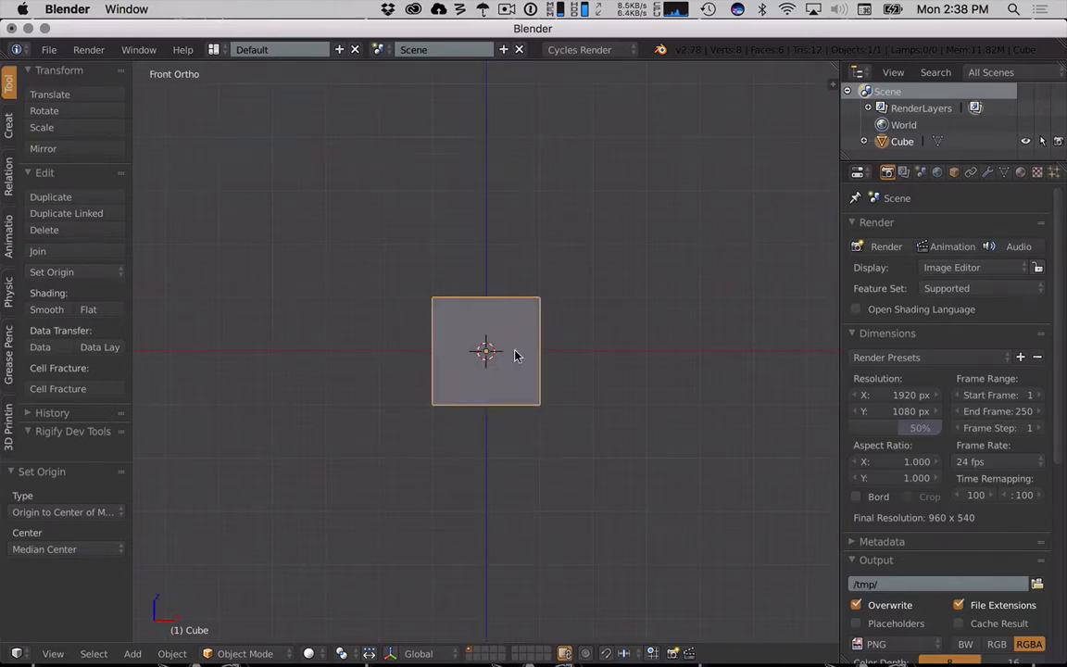
pyautogui.scroll(3, 617, 385)
pyautogui.keyDown('shift'); pyautogui.moveTo(668, 368); pyautogui.dragTo(606, 392, button='middle'); pyautogui.keyUp('shift')
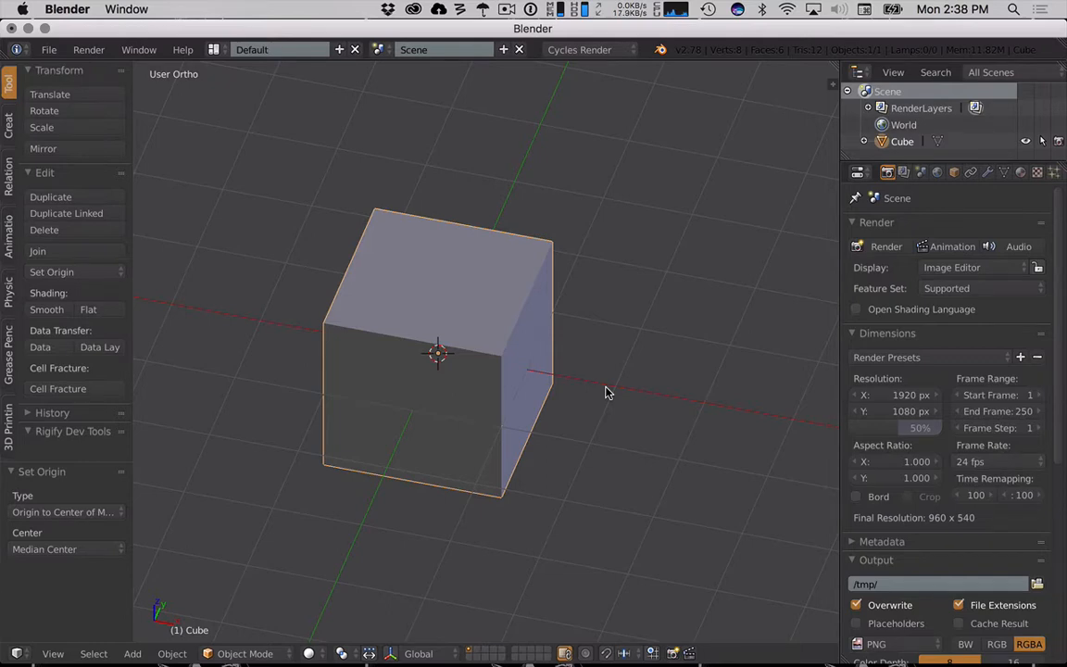
pyautogui.press('KP_1')
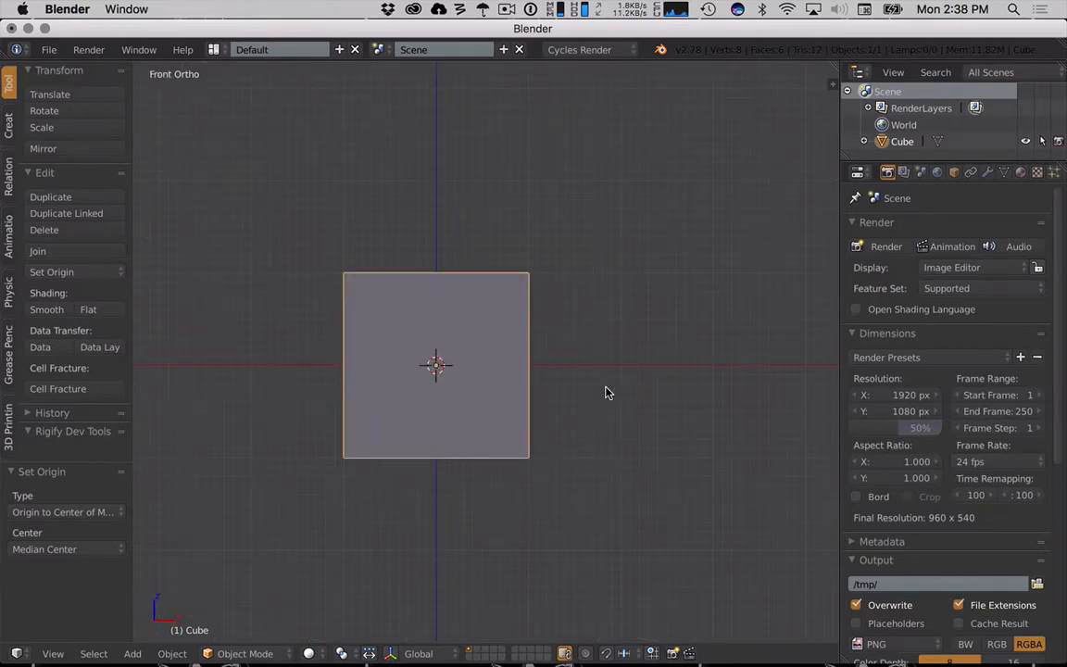
pyautogui.press('Tab')
pyautogui.press('Tab')
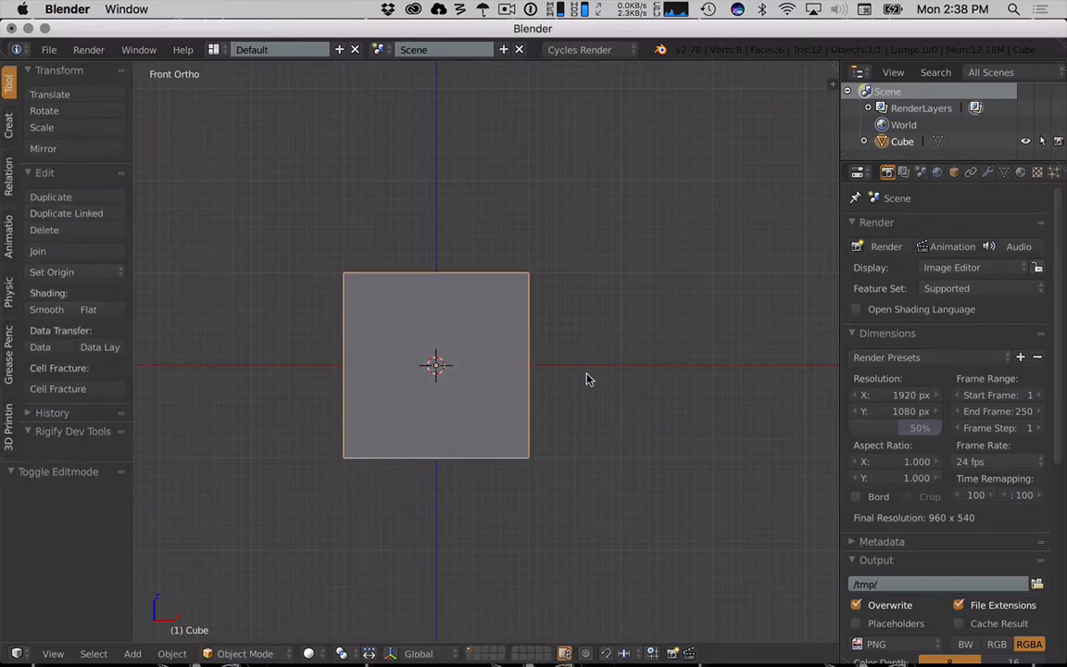
pyautogui.moveTo(588, 376); pyautogui.dragTo(490, 407, button='middle')
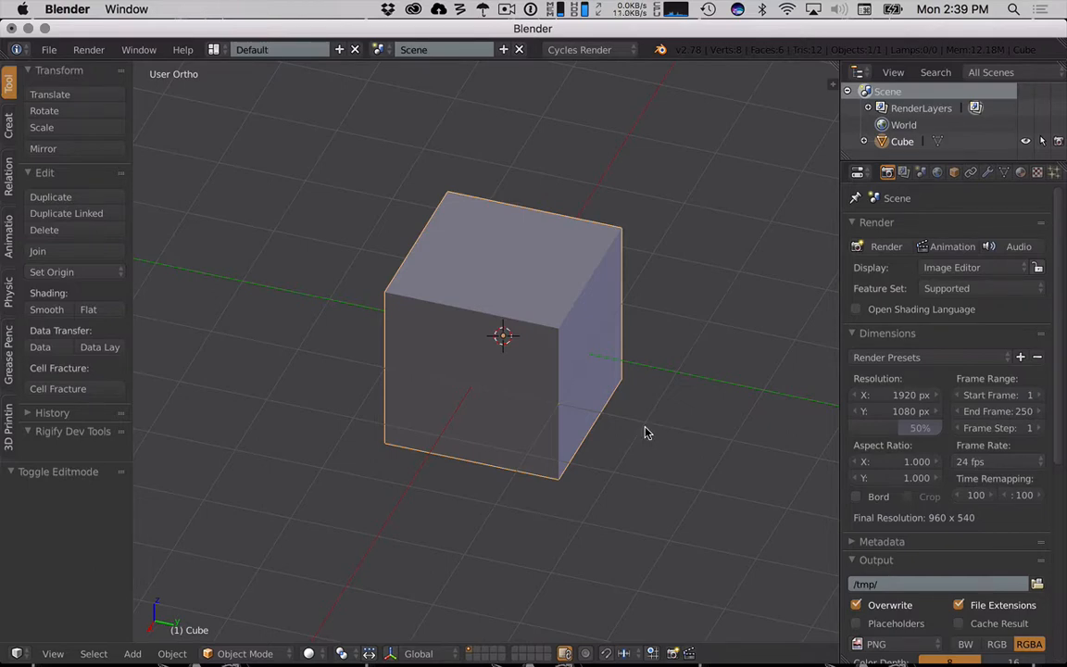
# Try scaling the cube uniformly twice, the second time by about 2.15, undoing each scaling.
pyautogui.press('s')
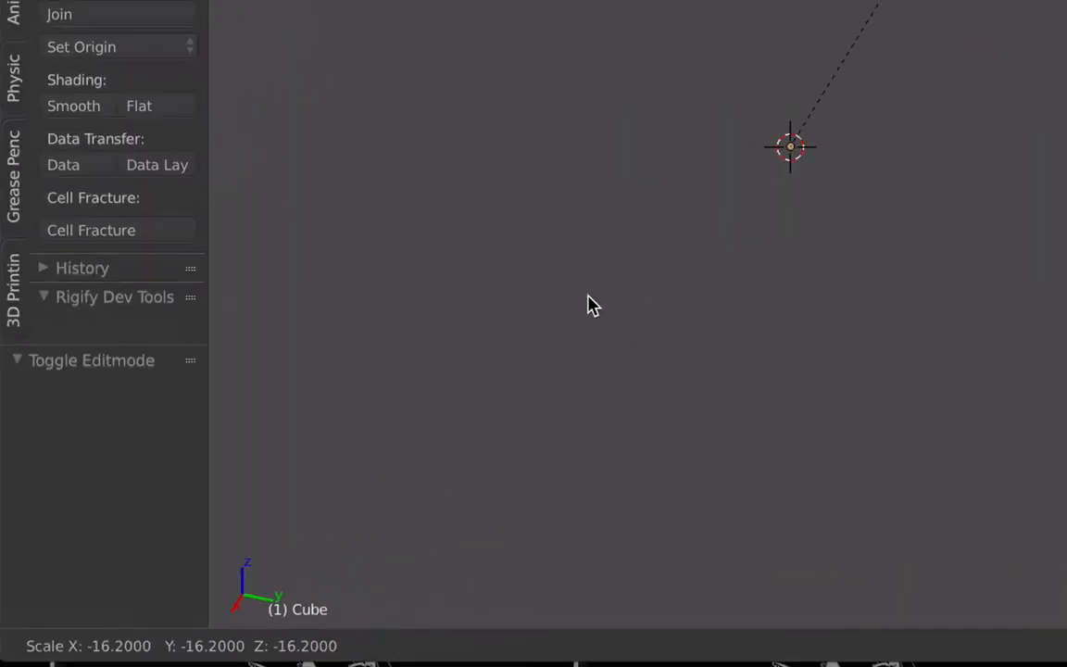
pyautogui.click(592, 306)
pyautogui.hotkey('ctrl', 'z')
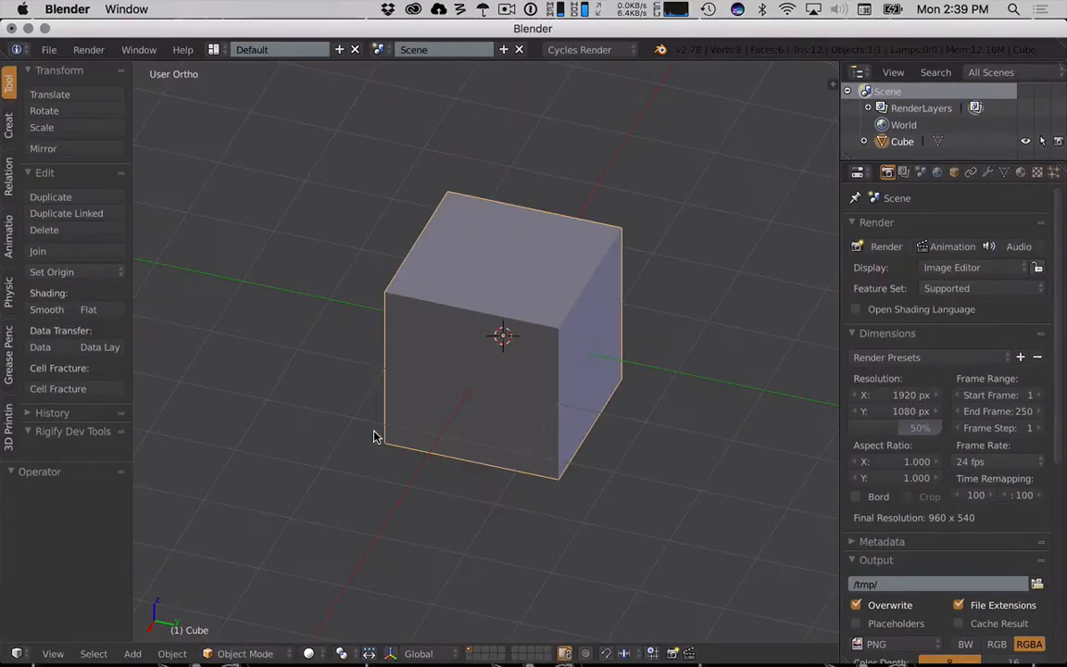
pyautogui.press('s')
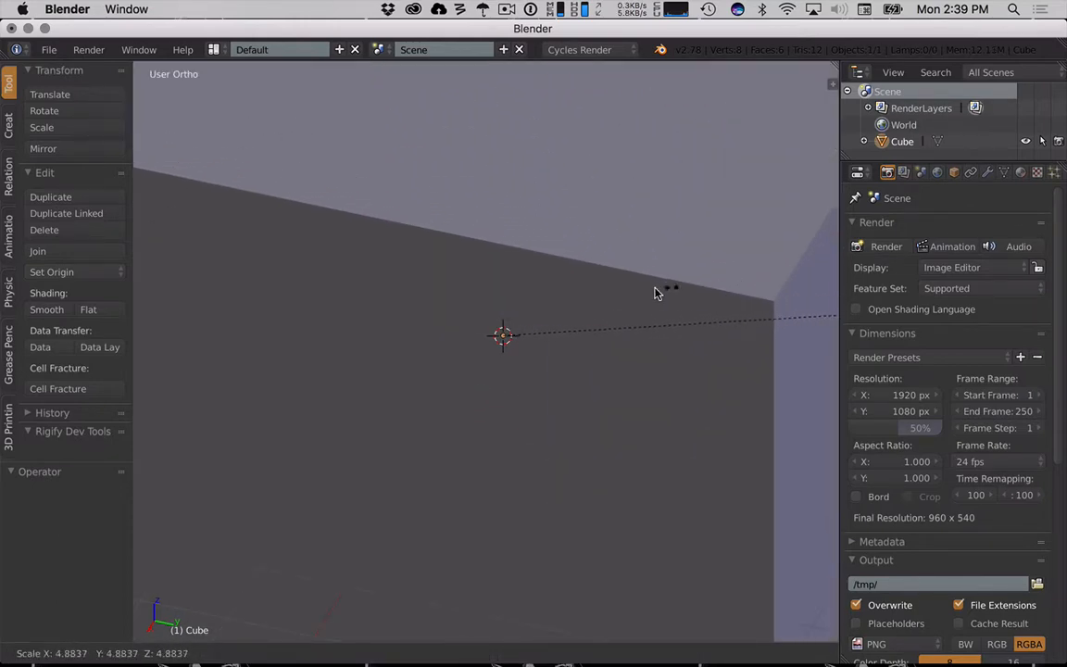
pyautogui.click(211, 331)
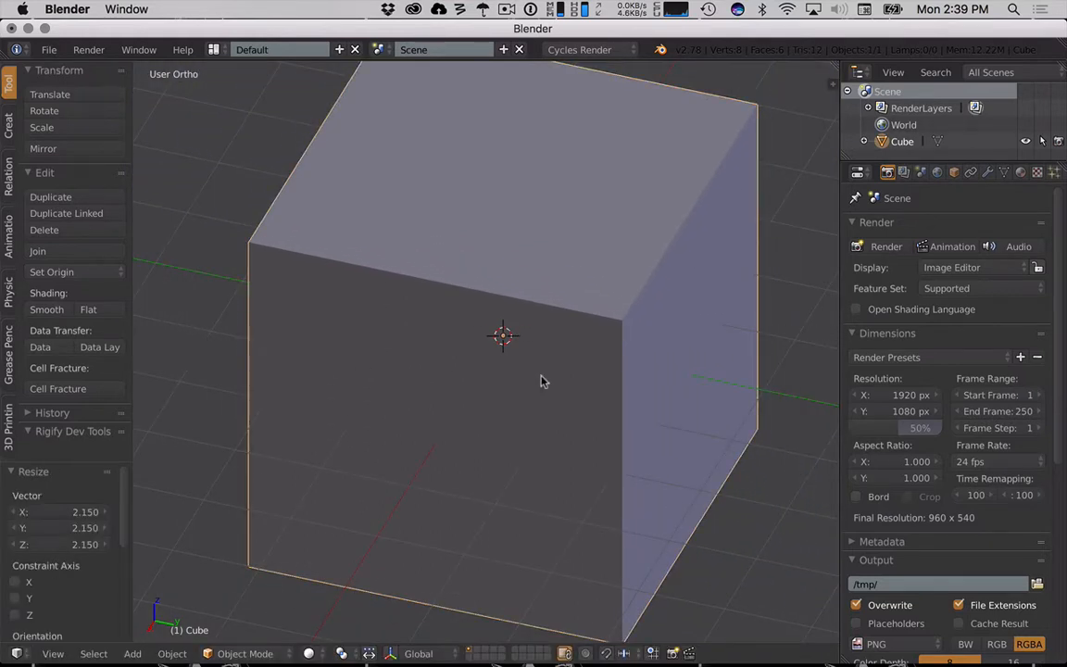
pyautogui.hotkey('ctrl', 'z')
# Scale the cube by about 1.893 along X and Z with global Y locked, after trying the Y, X, Z and other locked-axis constraints.
pyautogui.press('s')
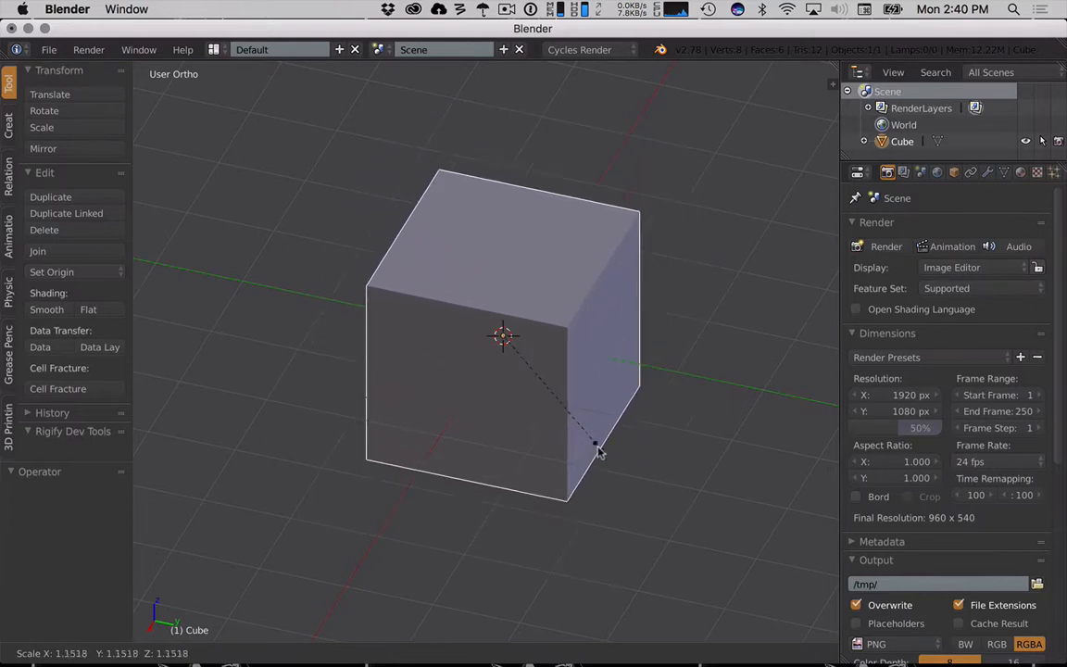
pyautogui.press('y')
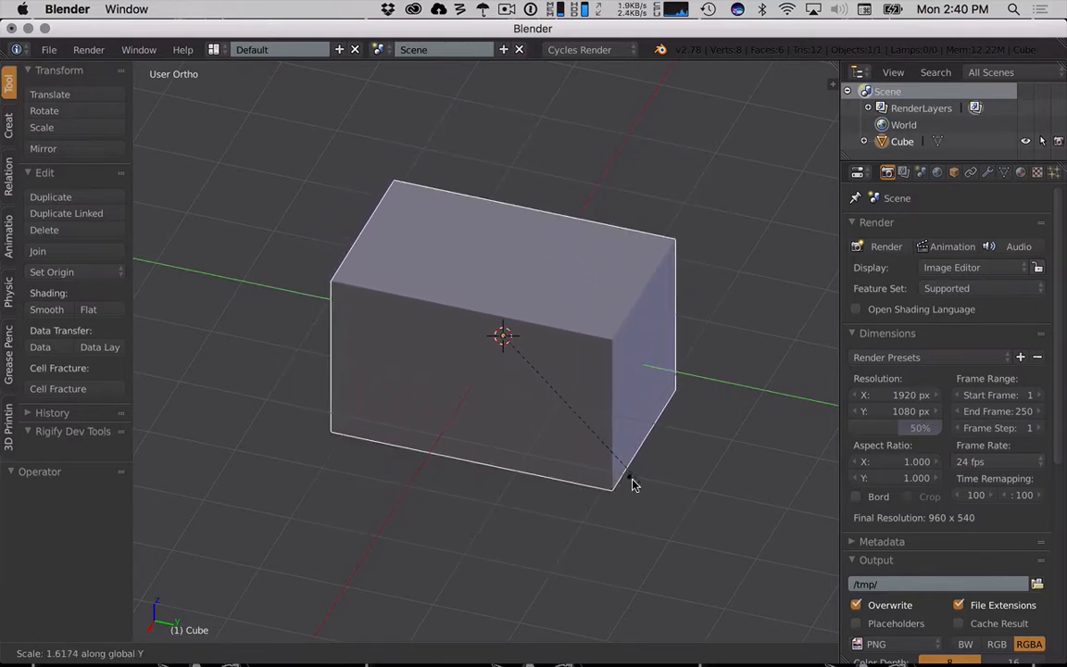
pyautogui.press('x')
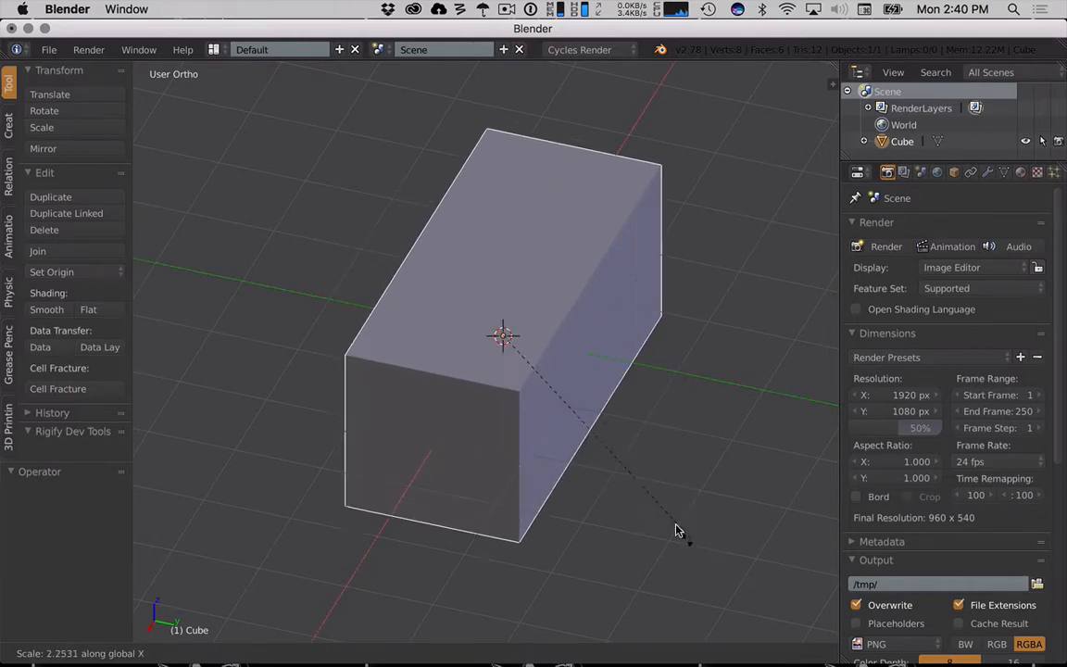
pyautogui.press('z')
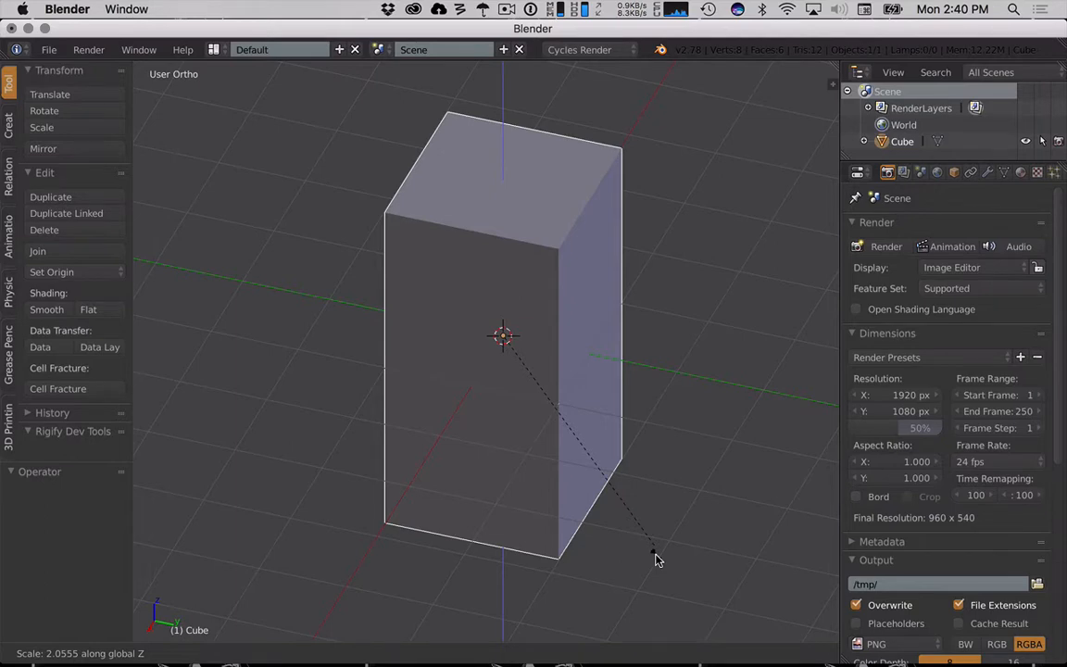
pyautogui.hotkey('shift', 'z')
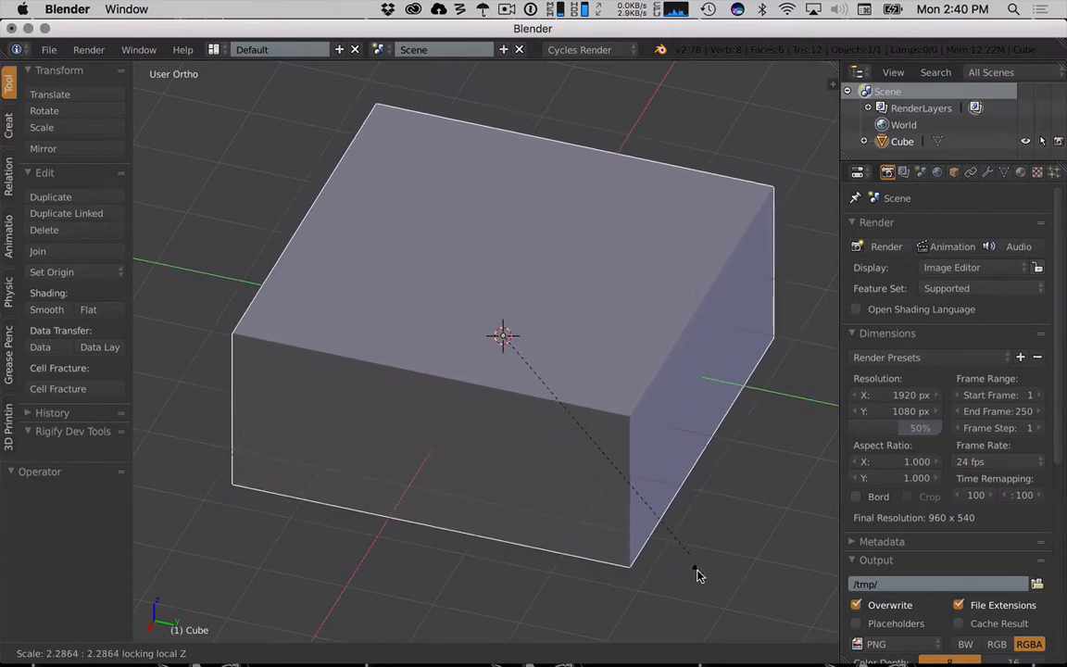
pyautogui.press('x')
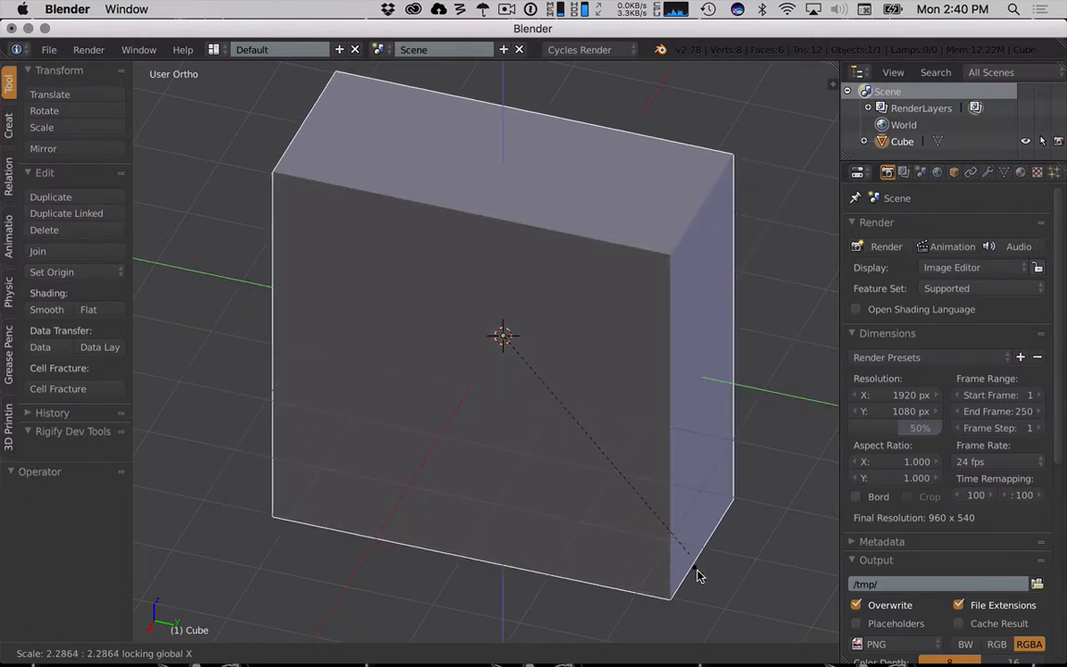
pyautogui.press('y')
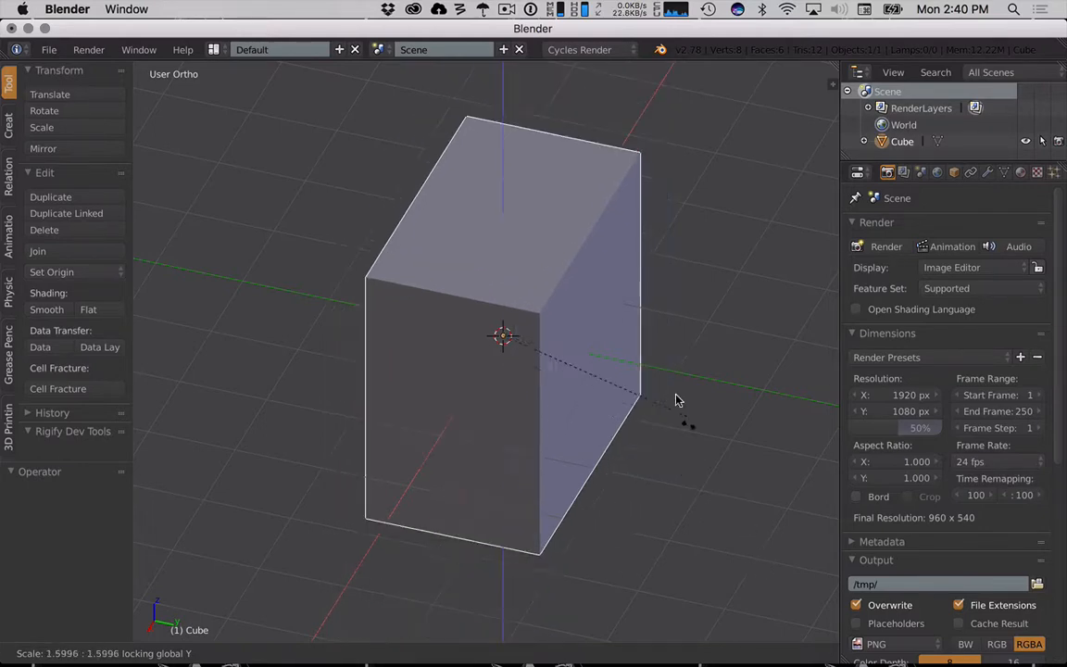
pyautogui.click(682, 508)
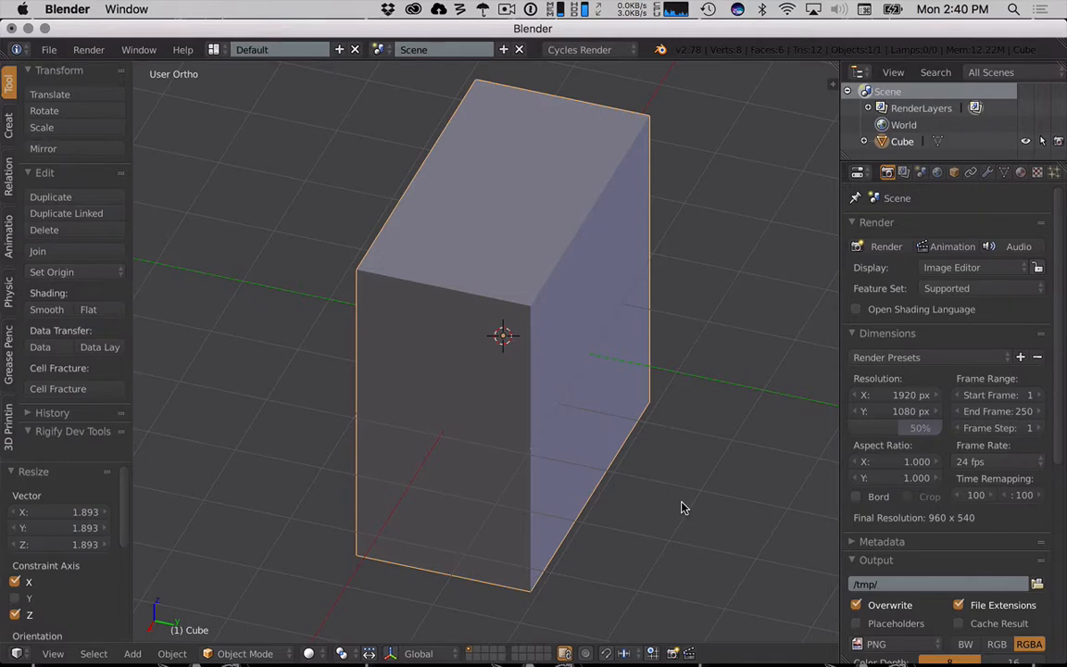
# Undo the last scaling and scale the cube by about 1.824 along the global Y axis.
pyautogui.hotkey('ctrl', 'z')
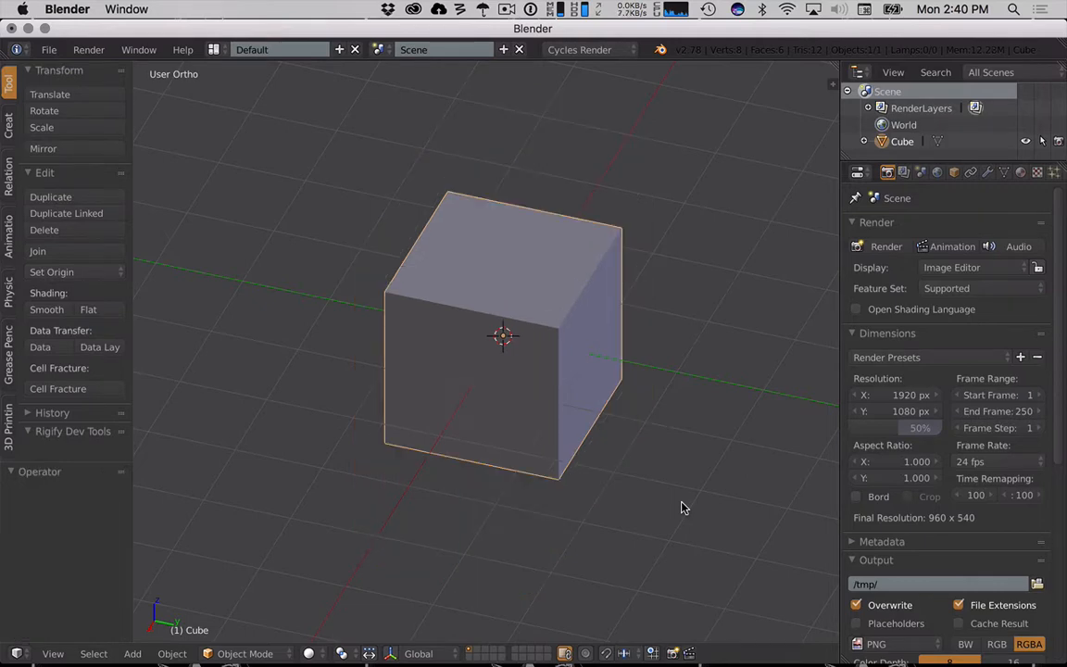
pyautogui.press('s')
pyautogui.press('y')
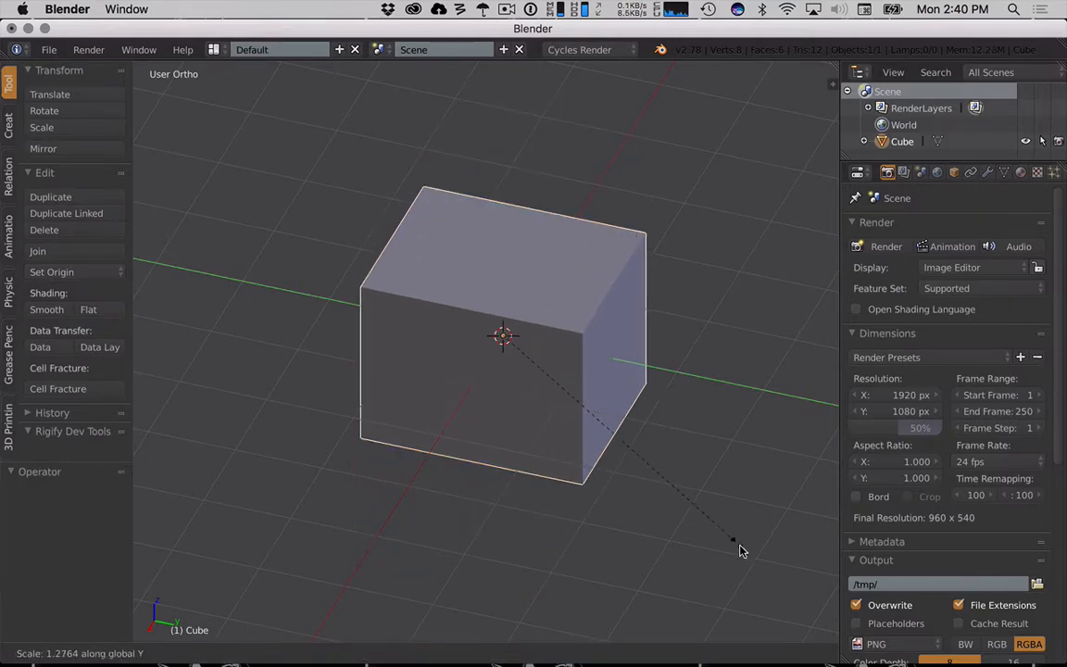
pyautogui.click(148, 627)
# Examine the stretched cube in the front, right and top orthographic views and from free angles.
pyautogui.press('KP_1')
pyautogui.press('KP_3')
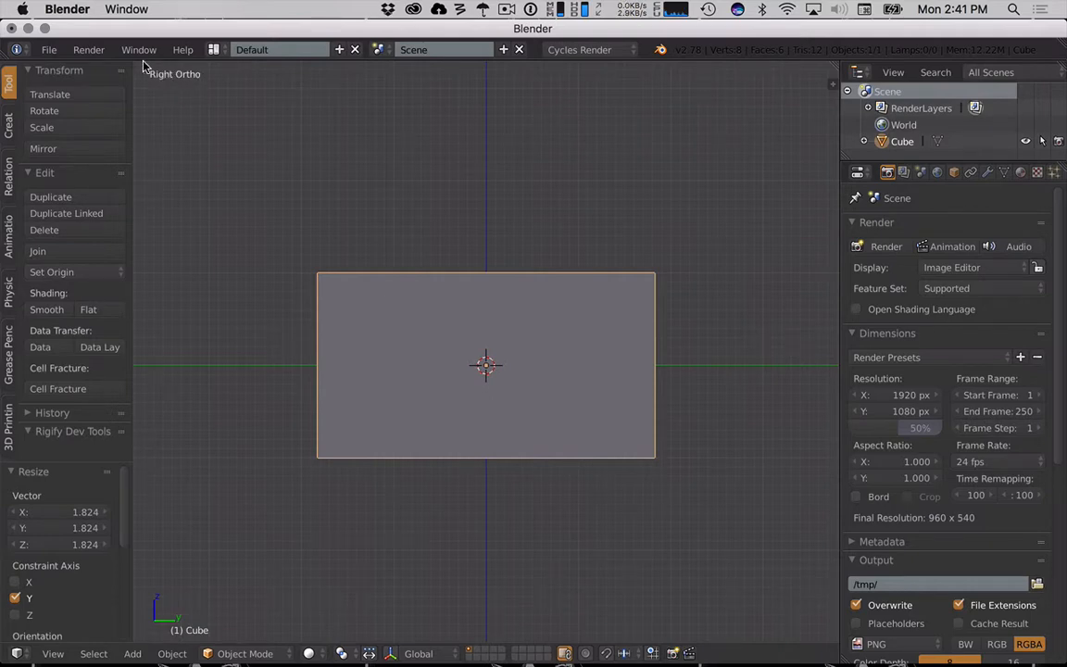
pyautogui.press('KP_1')
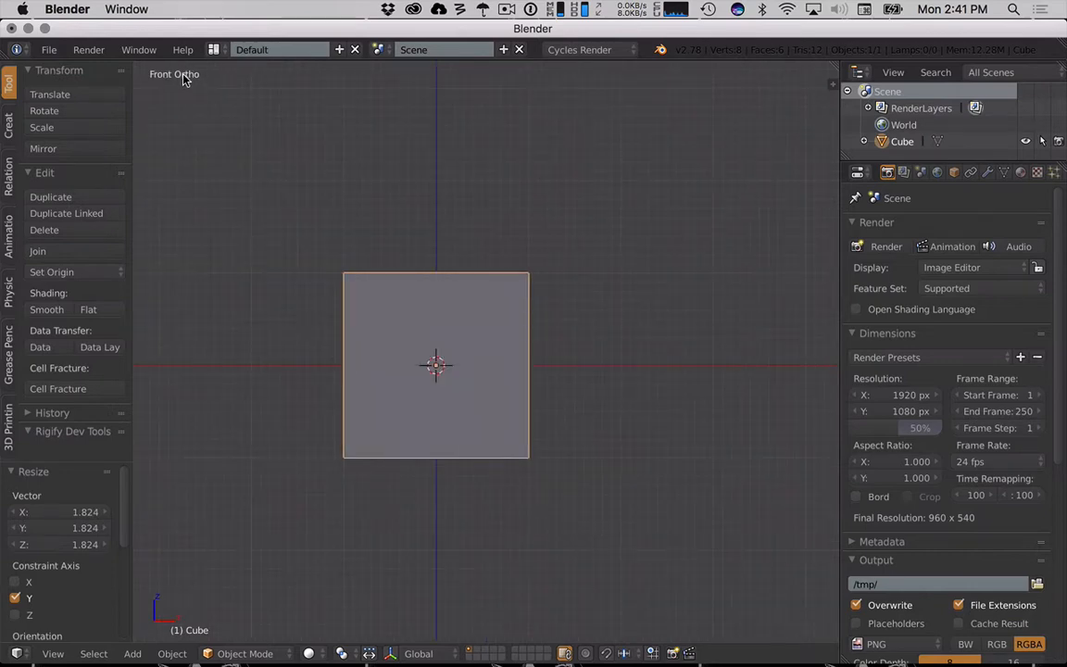
pyautogui.press('KP_7')
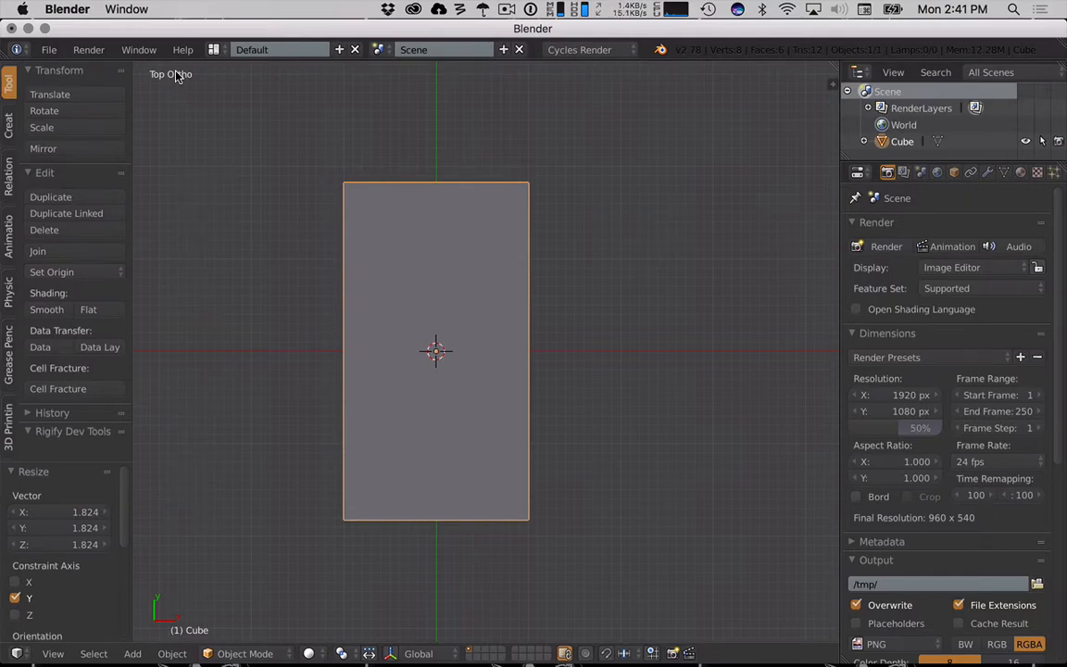
pyautogui.press('KP_1')
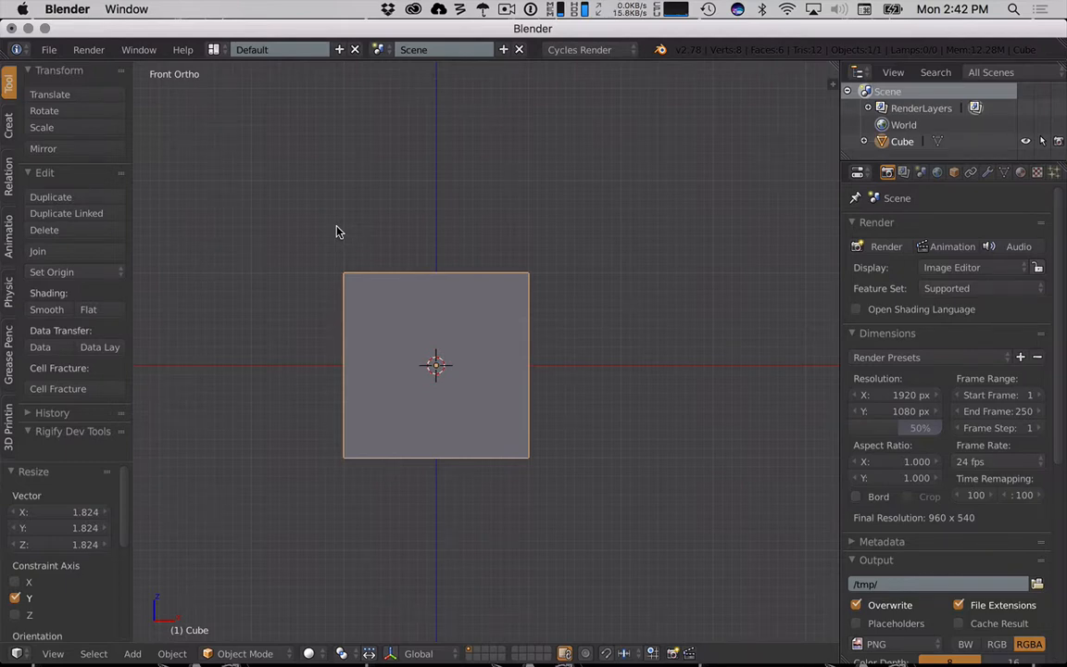
pyautogui.press('KP_3')
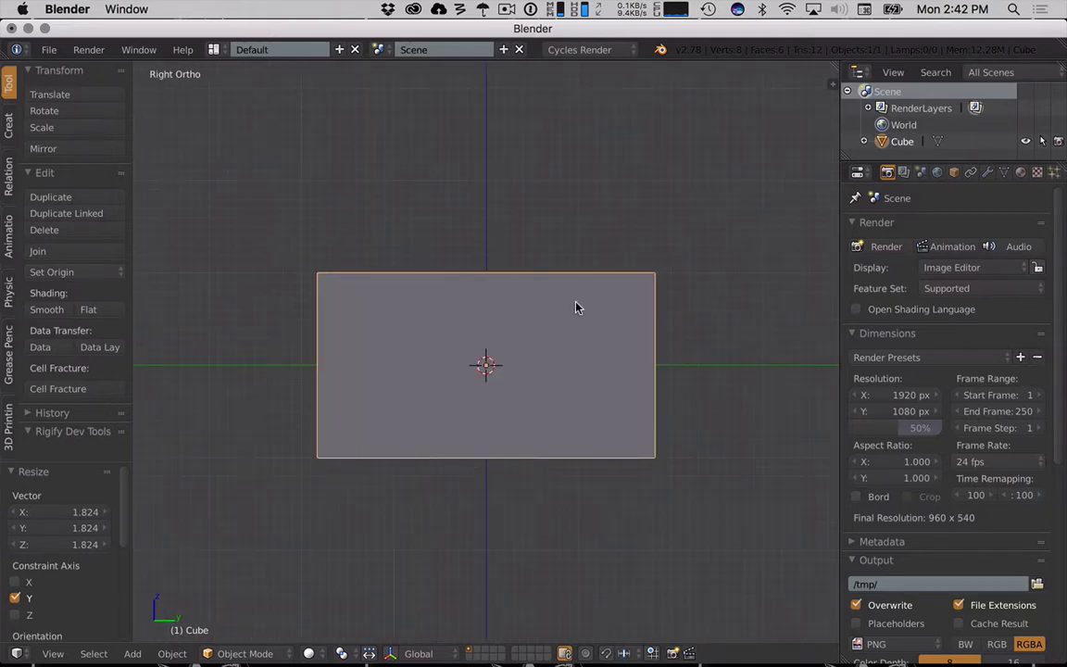
pyautogui.keyDown('shift'); pyautogui.moveTo(597, 336); pyautogui.dragTo(596, 296, button='middle'); pyautogui.keyUp('shift')
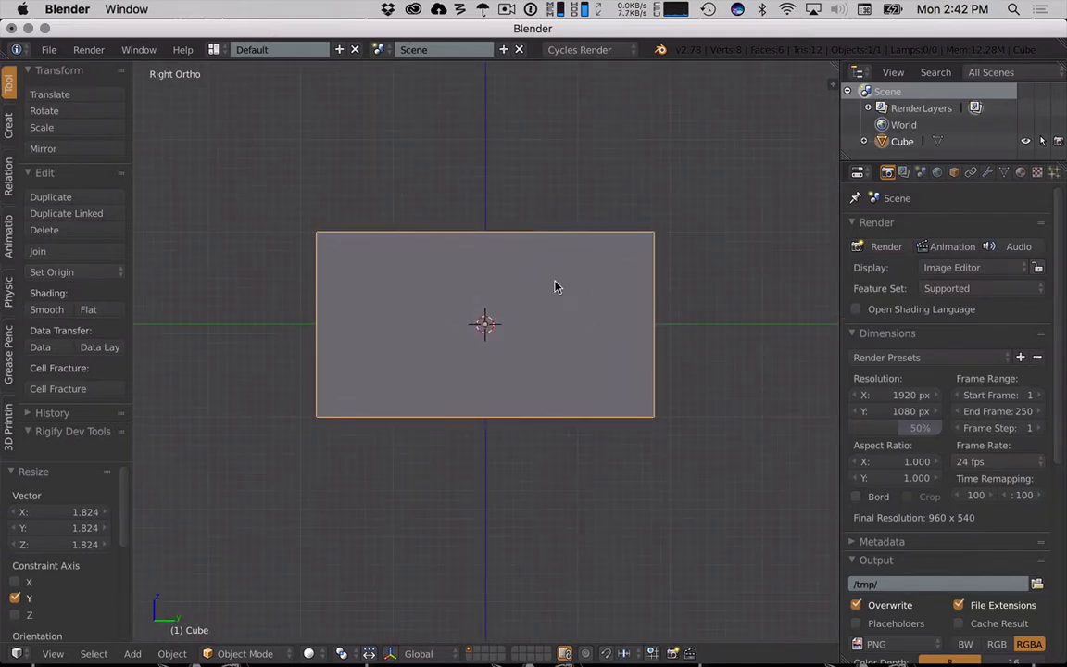
pyautogui.moveTo(554, 287); pyautogui.dragTo(531, 294, button='middle')
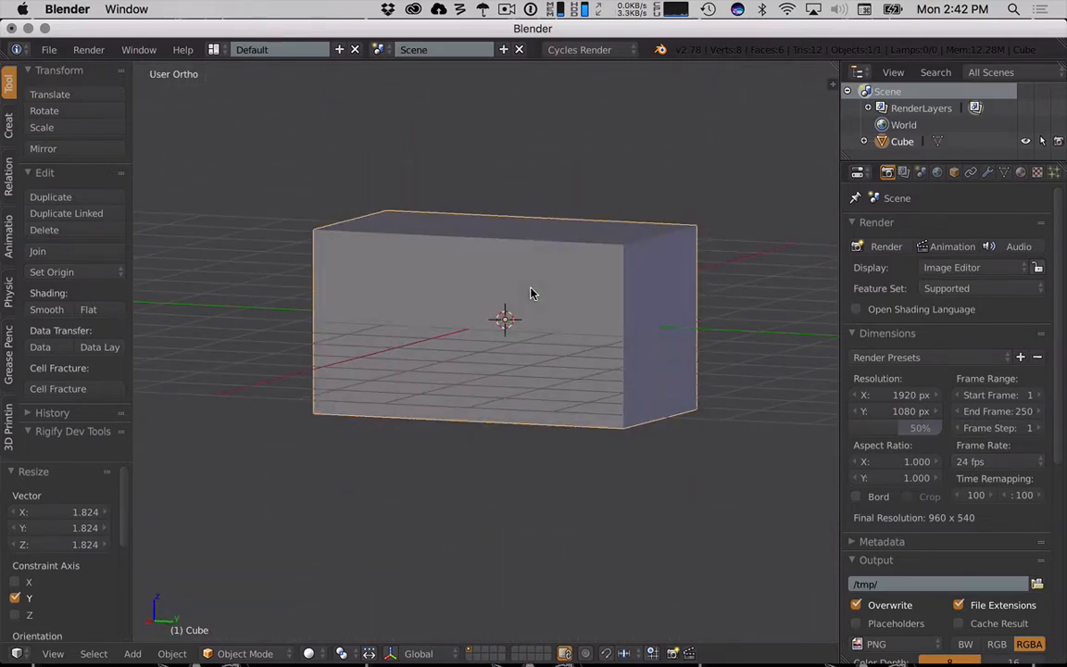
pyautogui.press('KP_3')
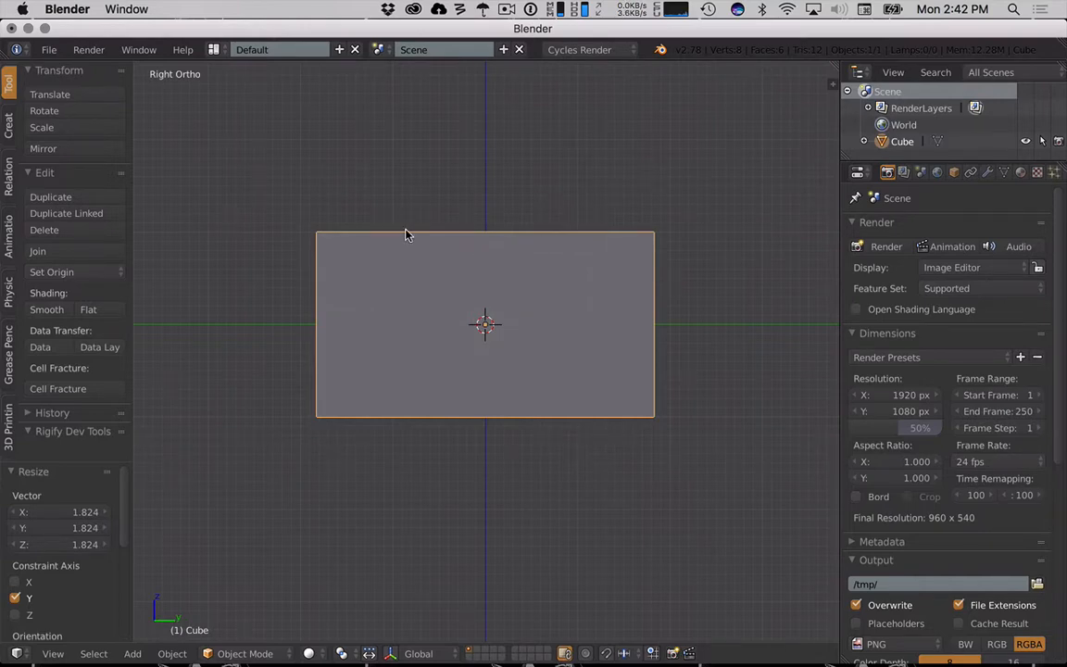
pyautogui.moveTo(405, 234); pyautogui.dragTo(453, 279, button='middle')
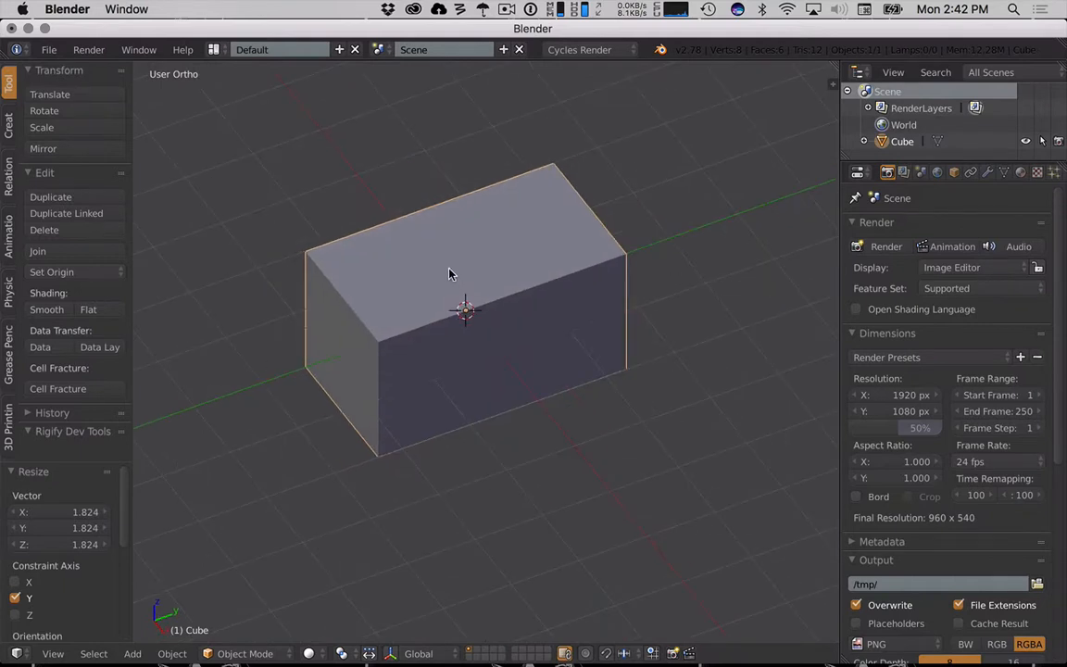
# Enter Edit Mode on the stretched cube, switch to edge selection and try selecting individual edges.
pyautogui.press('Tab')
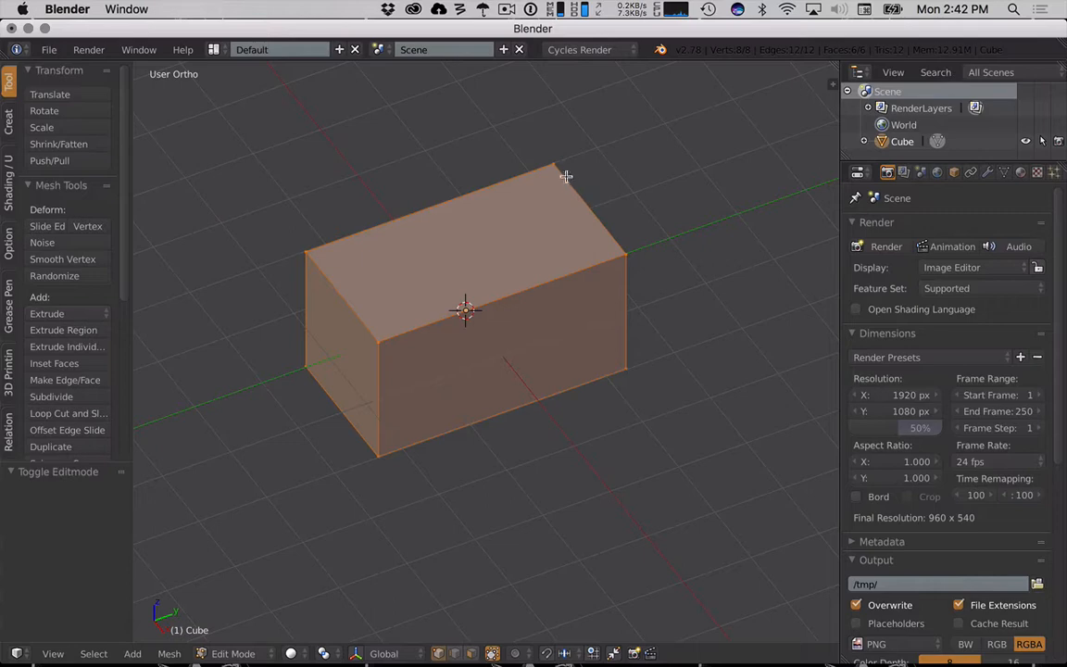
pyautogui.hotkey('ctrl', 'Tab')
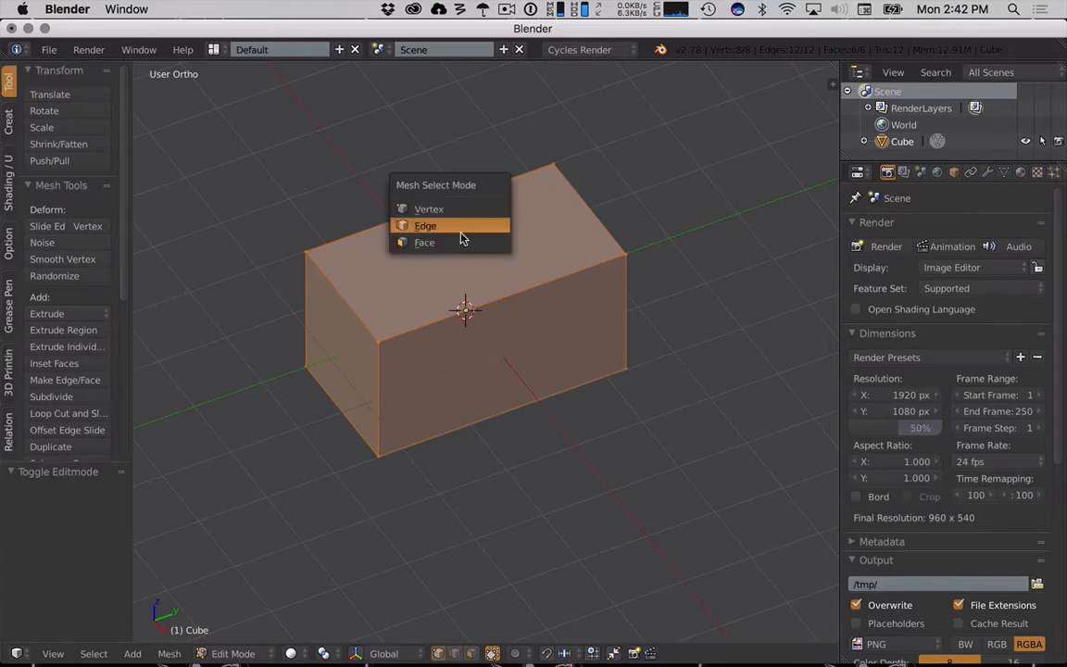
pyautogui.click(415, 206)
pyautogui.press('a')
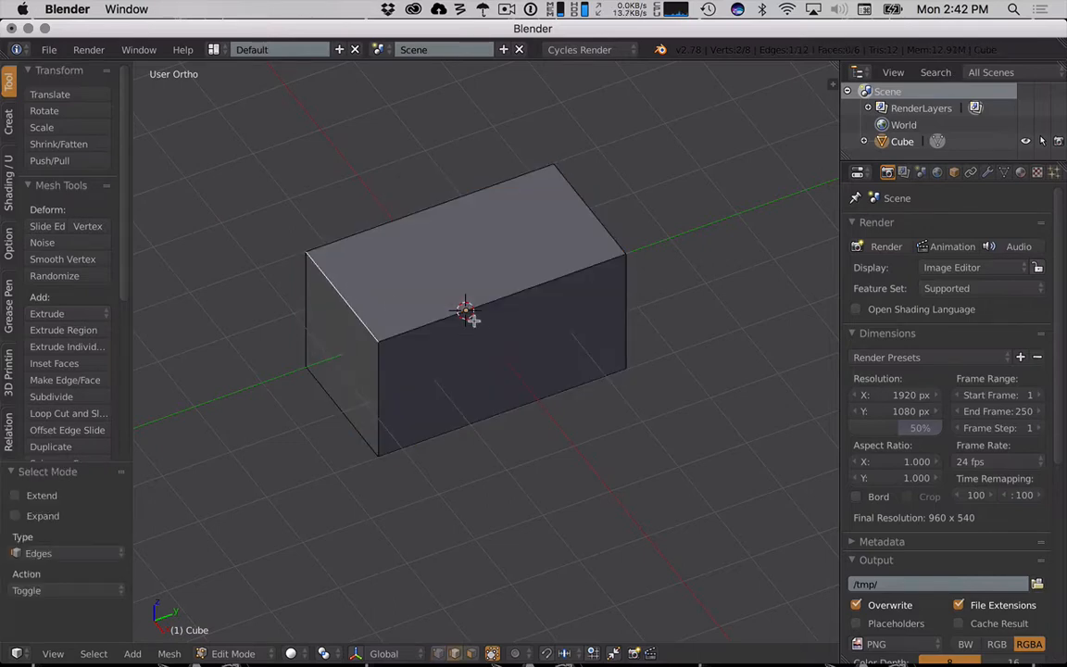
pyautogui.rightClick(500, 298)
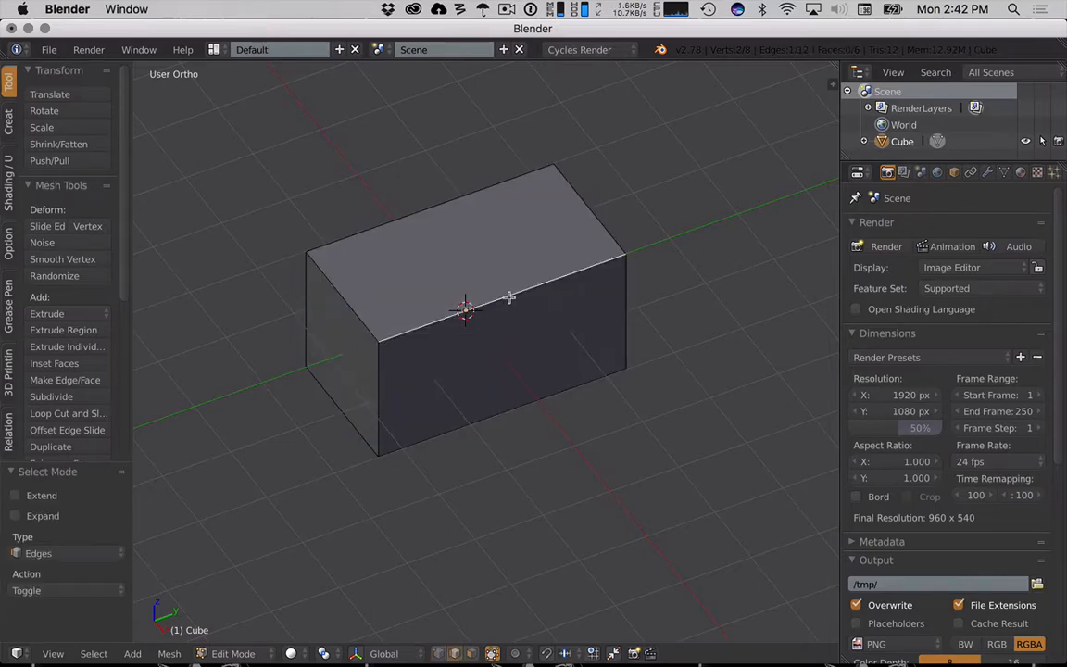
pyautogui.rightClick(600, 378)
pyautogui.press('a')
# Switch to face selection and select the box's long side face, followed by its top face.
pyautogui.hotkey('ctrl', 'Tab')
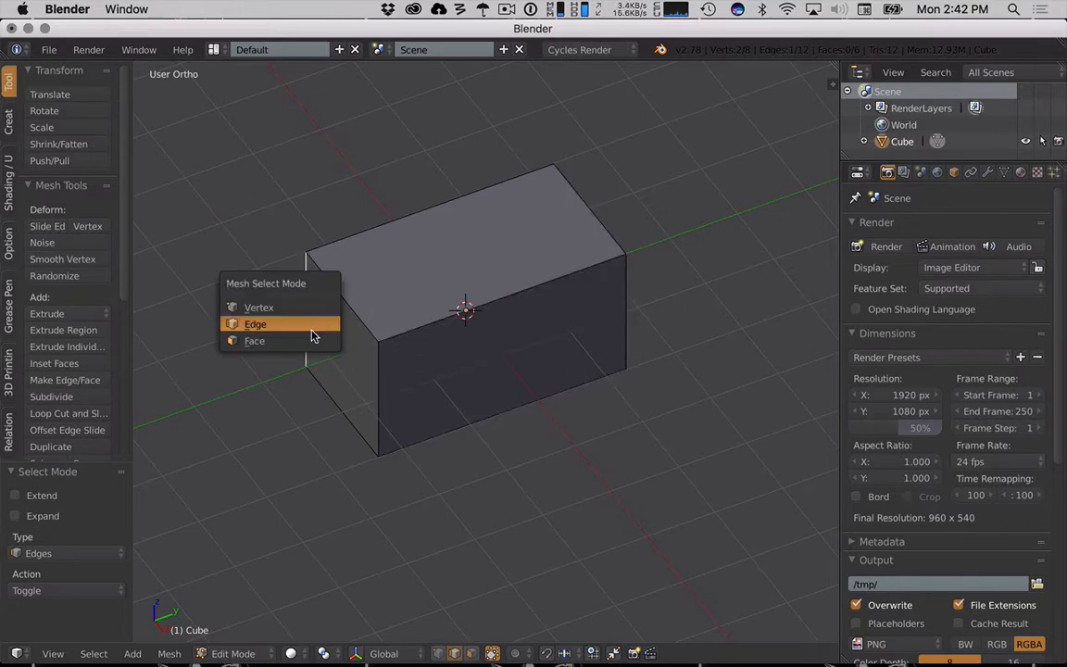
pyautogui.click(310, 337)
pyautogui.rightClick(465, 273)
pyautogui.rightClick(430, 350)
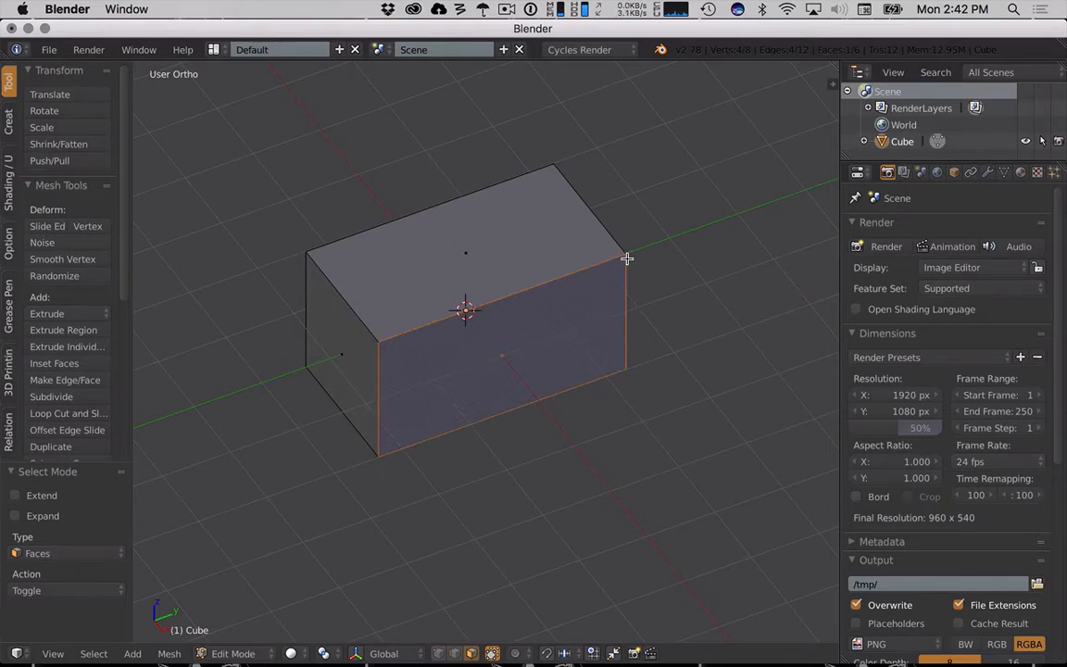
pyautogui.rightClick(460, 231)
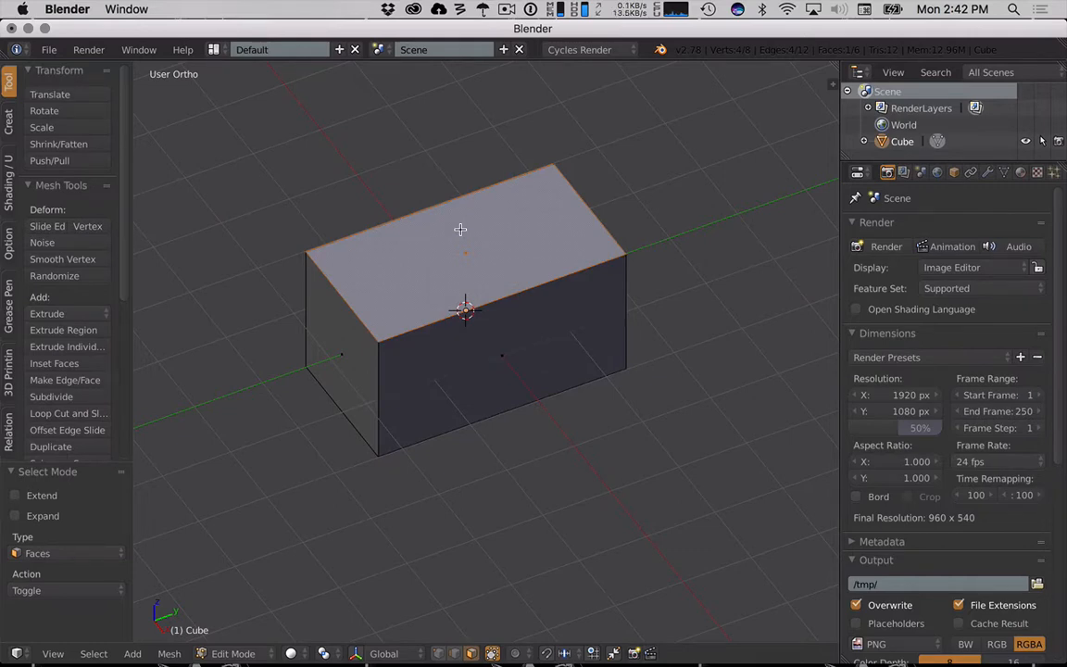
pyautogui.hotkey('ctrl', 'Tab')
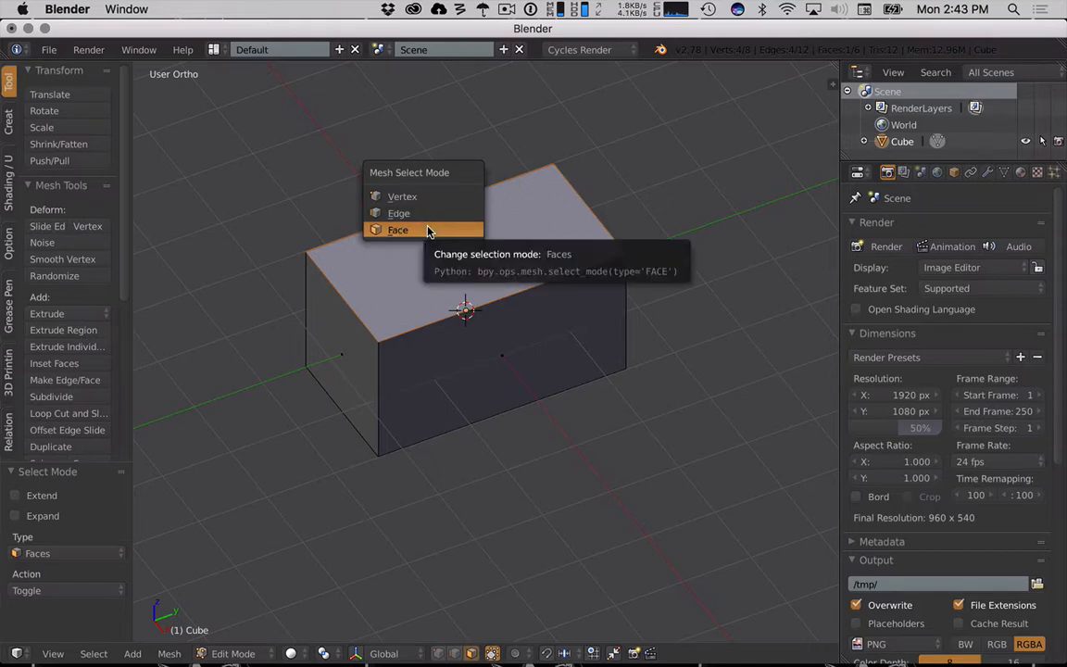
pyautogui.click(428, 231)
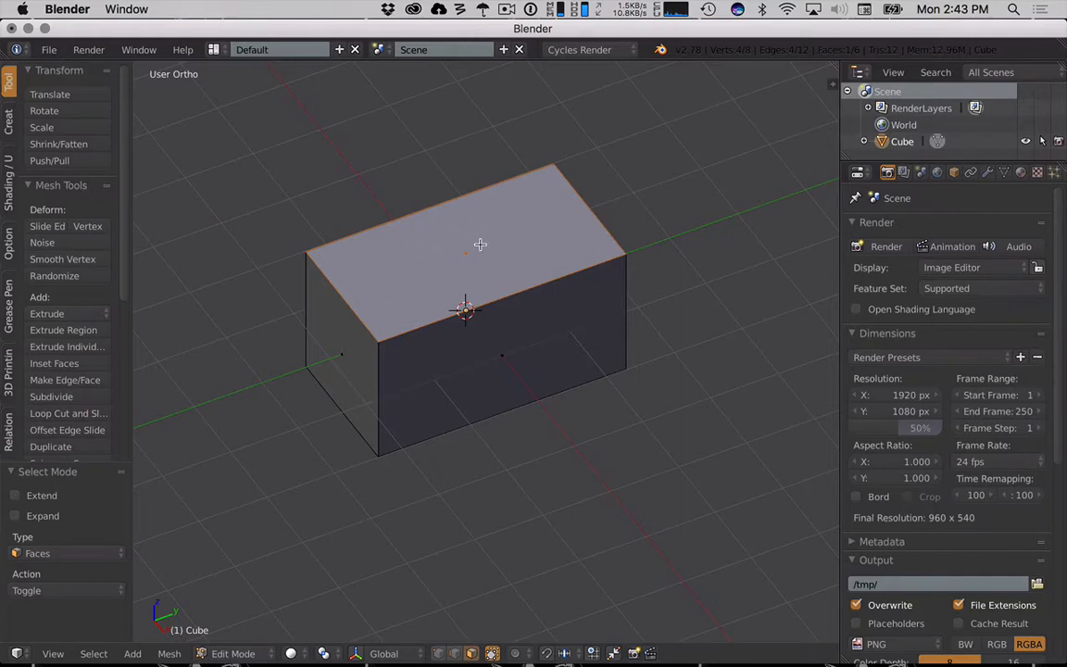
# Delete the top face of the box, using the Faces delete option.
pyautogui.rightClick(429, 364)
pyautogui.rightClick(505, 274)
pyautogui.press('x')
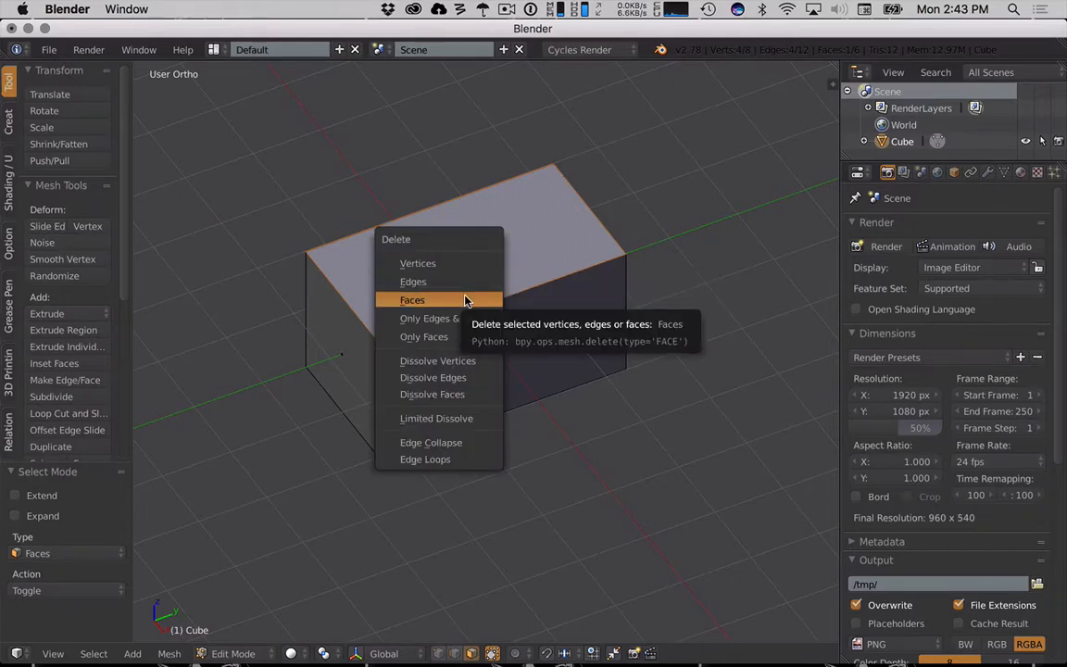
pyautogui.click(466, 300)
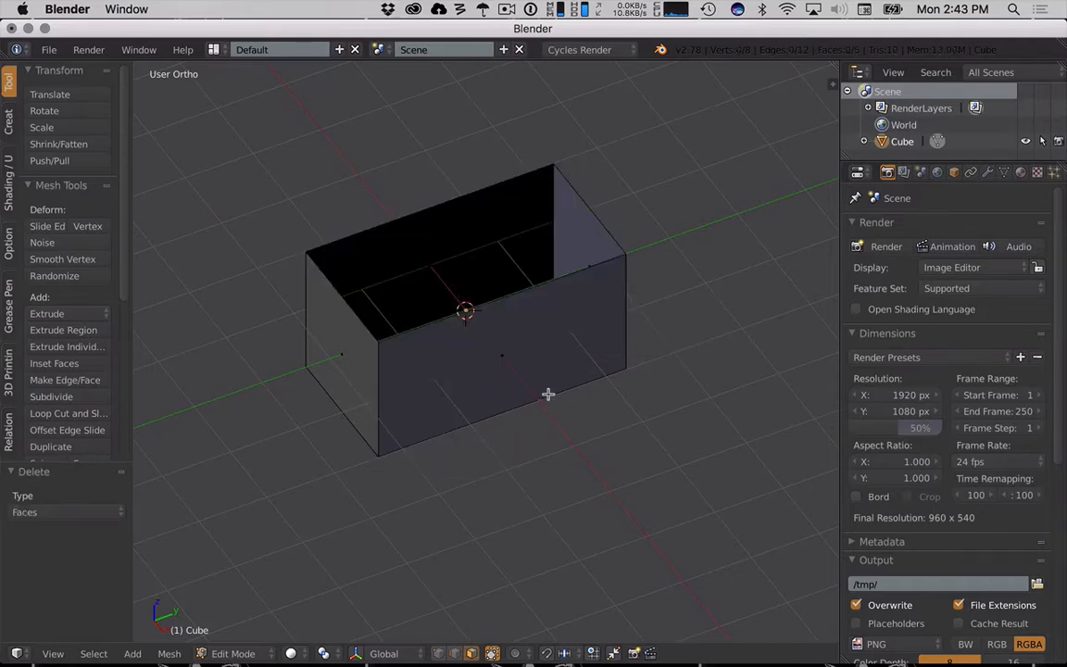
# Add a Solidify modifier to the open box.
pyautogui.moveTo(580, 352); pyautogui.dragTo(419, 346, button='middle')
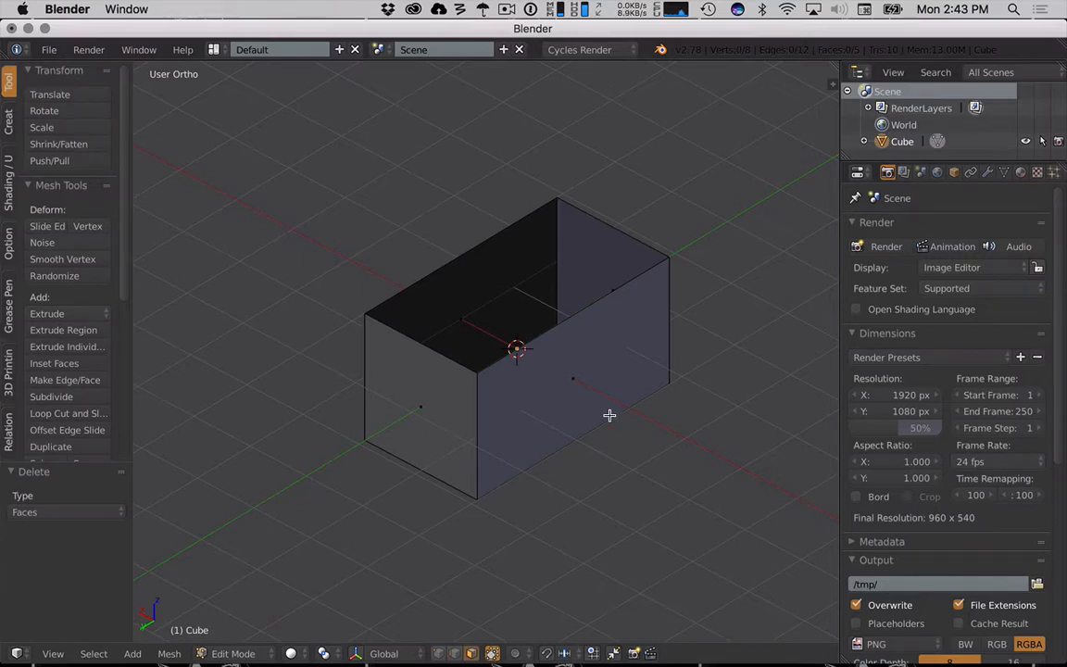
pyautogui.moveTo(438, 324); pyautogui.dragTo(477, 330, button='middle')
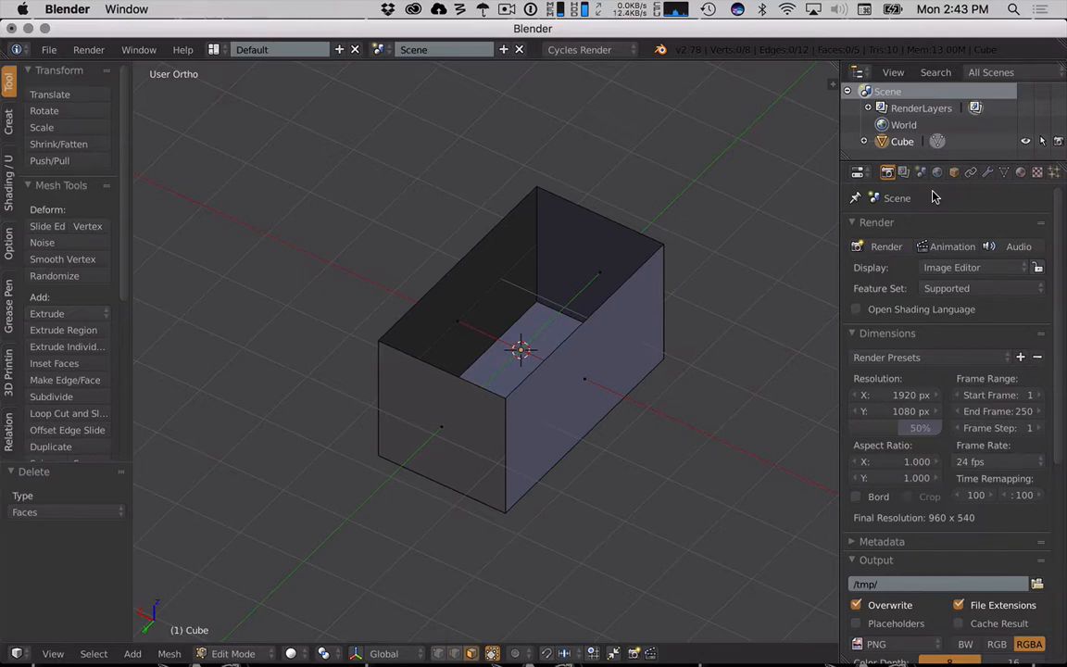
pyautogui.click(986, 174)
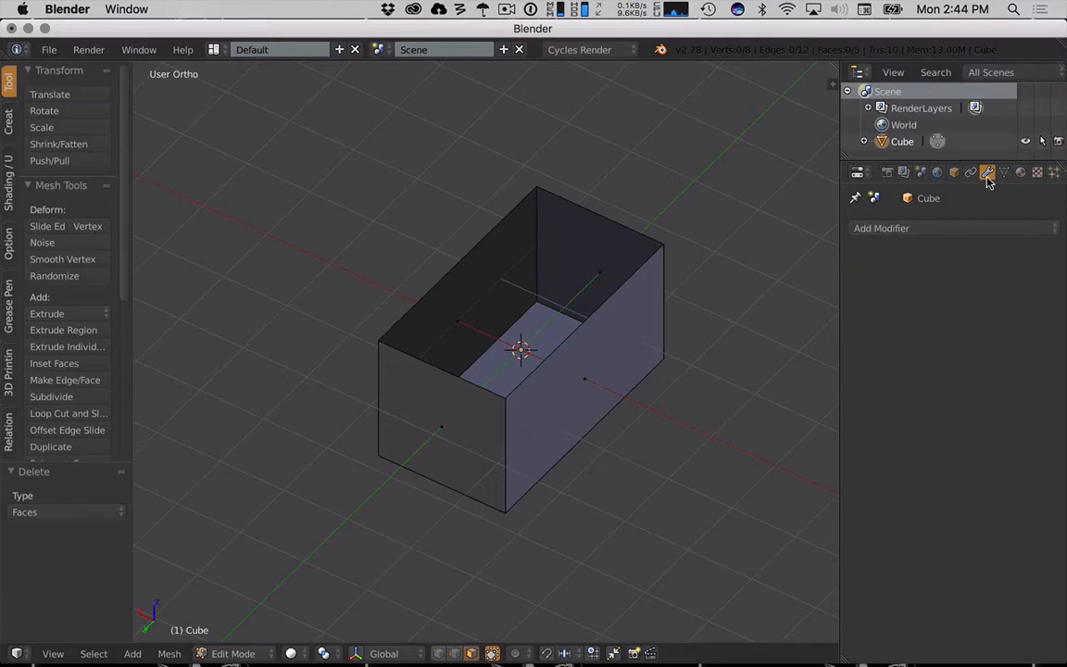
pyautogui.click(966, 228)
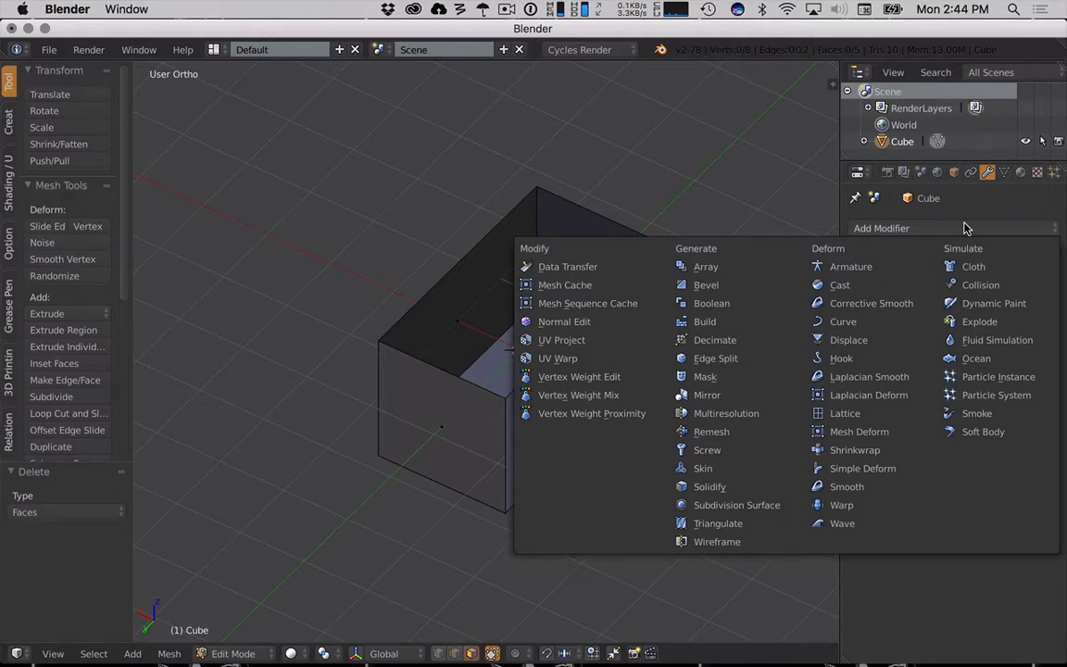
pyautogui.click(729, 488)
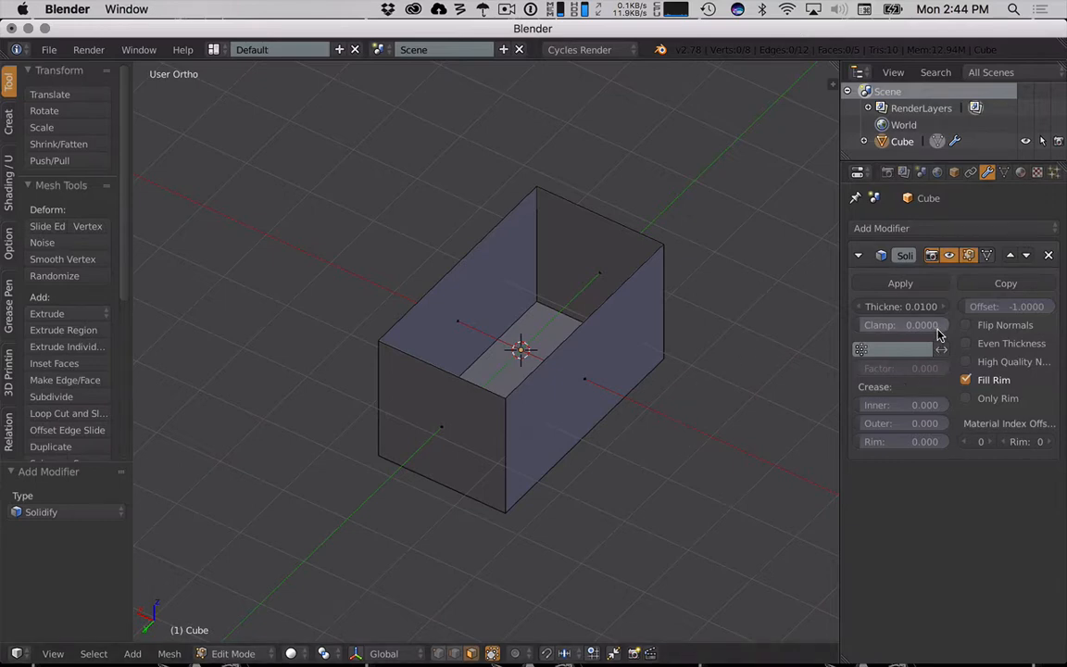
# Set the Solidify thickness to 0.0230 and inspect the walls in wireframe from the front.
pyautogui.moveTo(941, 308); pyautogui.dragTo(940, 308)
pyautogui.moveTo(753, 317); pyautogui.dragTo(564, 362, button='middle')
pyautogui.scroll(6, 557, 400)
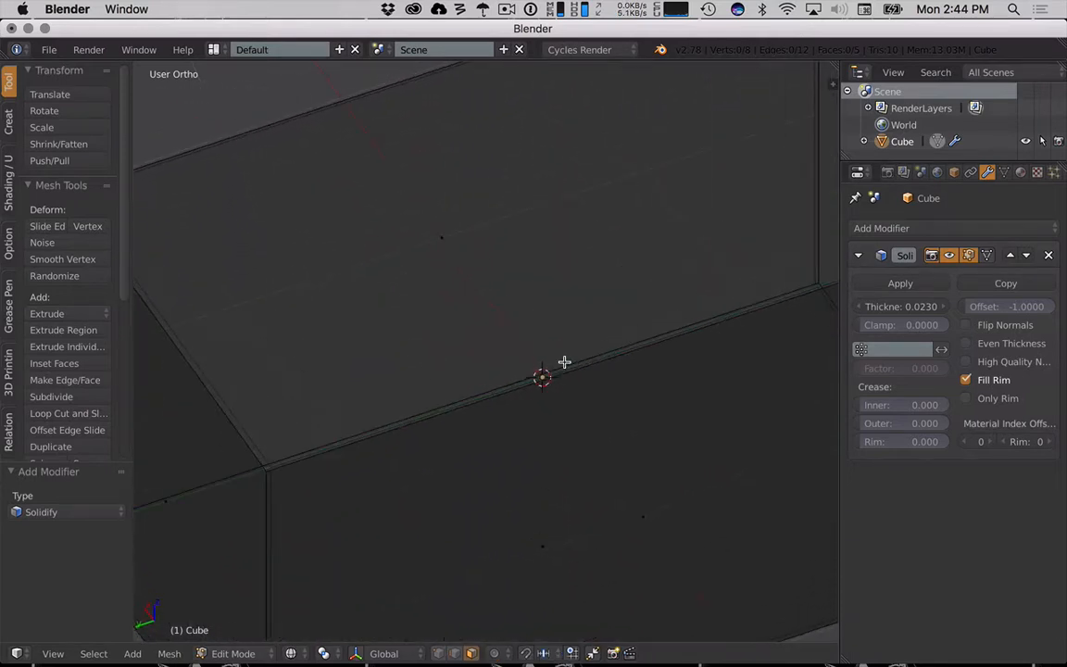
pyautogui.scroll(-5, 564, 362)
pyautogui.moveTo(593, 402); pyautogui.dragTo(582, 375, button='middle')
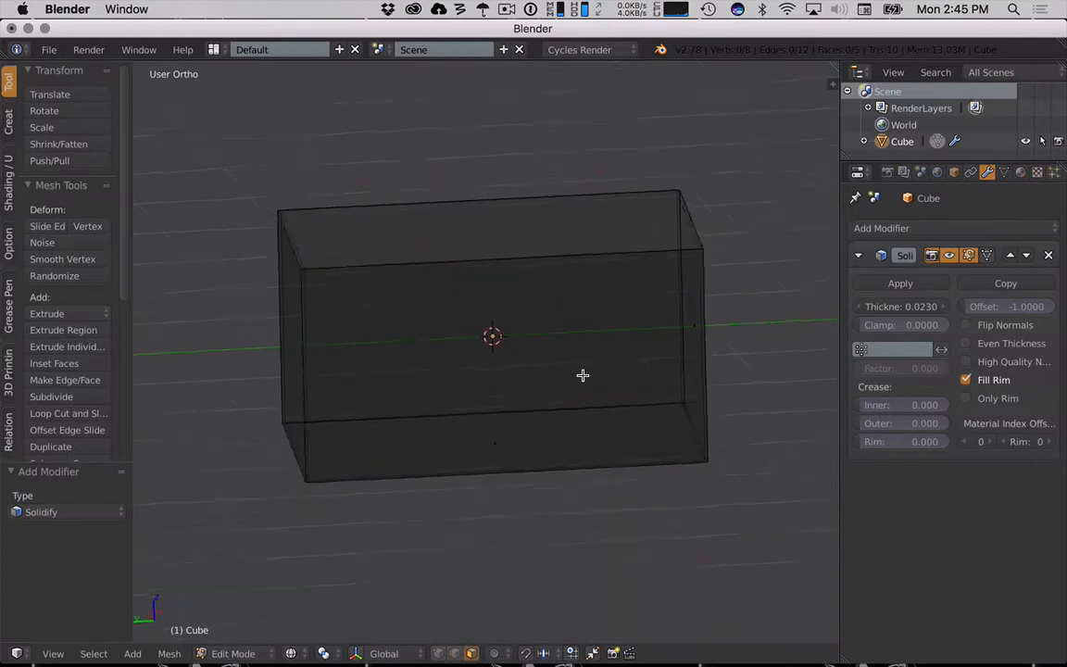
pyautogui.press('KP_1')
pyautogui.scroll(4, 479, 430)
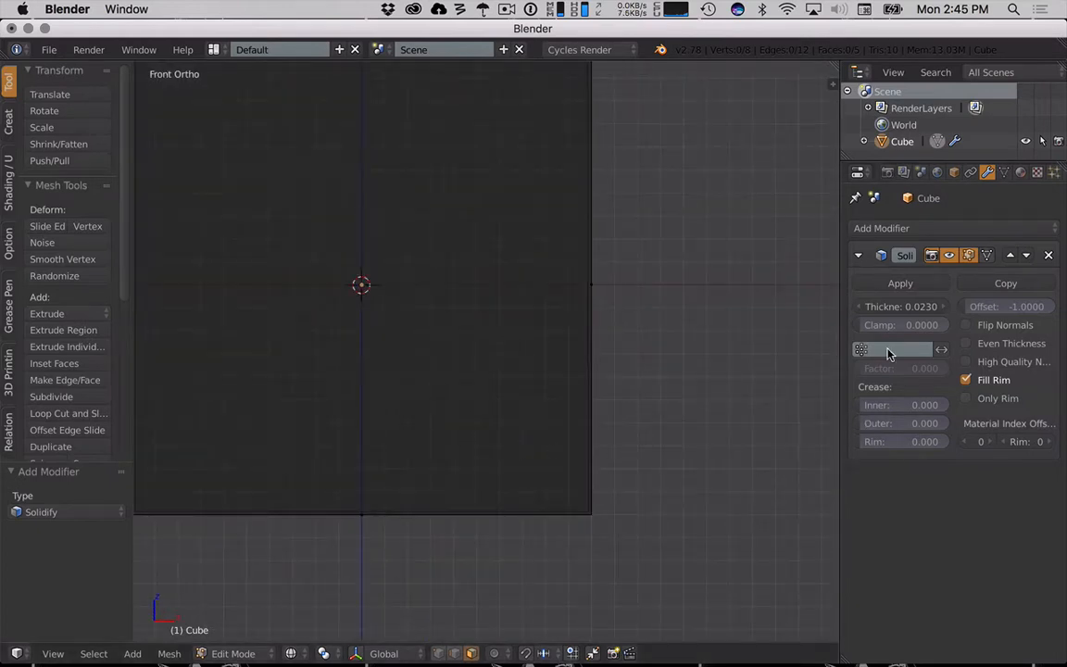
# Set the Solidify thickness to 0.1510 and return to solid shading to check the thickened walls.
pyautogui.moveTo(907, 307); pyautogui.dragTo(963, 307)
pyautogui.scroll(-3, 550, 286)
pyautogui.scroll(1, 552, 164)
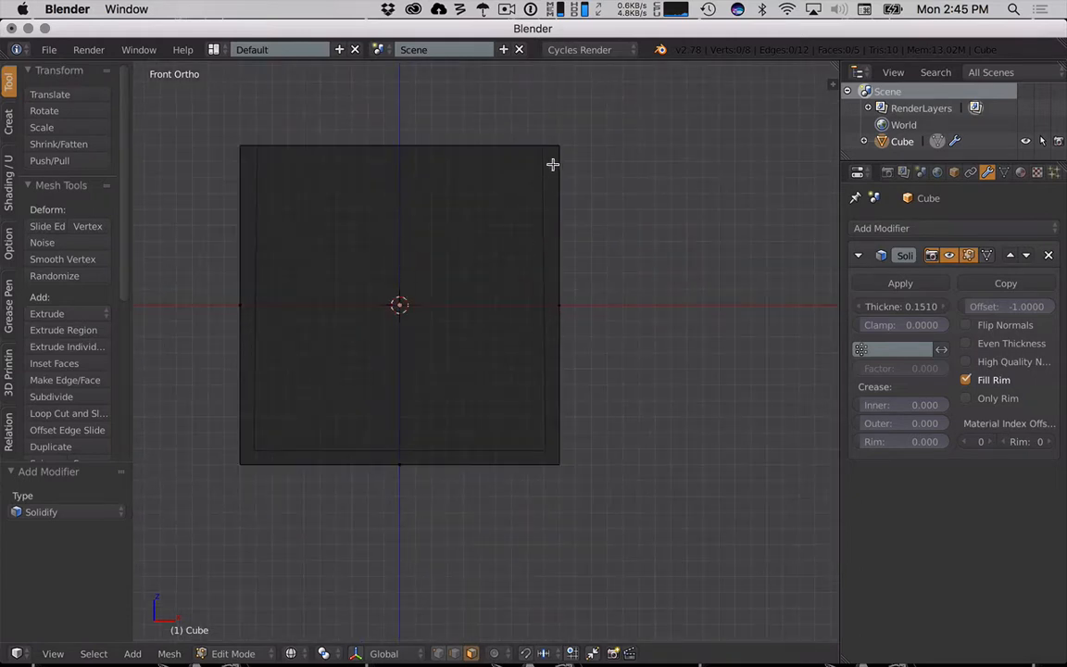
pyautogui.moveTo(426, 355)
pyautogui.mouseDown(button='middle')
pyautogui.moveTo(427, 396)
pyautogui.moveTo(426, 386)
pyautogui.mouseUp(button='middle')
pyautogui.press('z')
pyautogui.scroll(2, 560, 412)
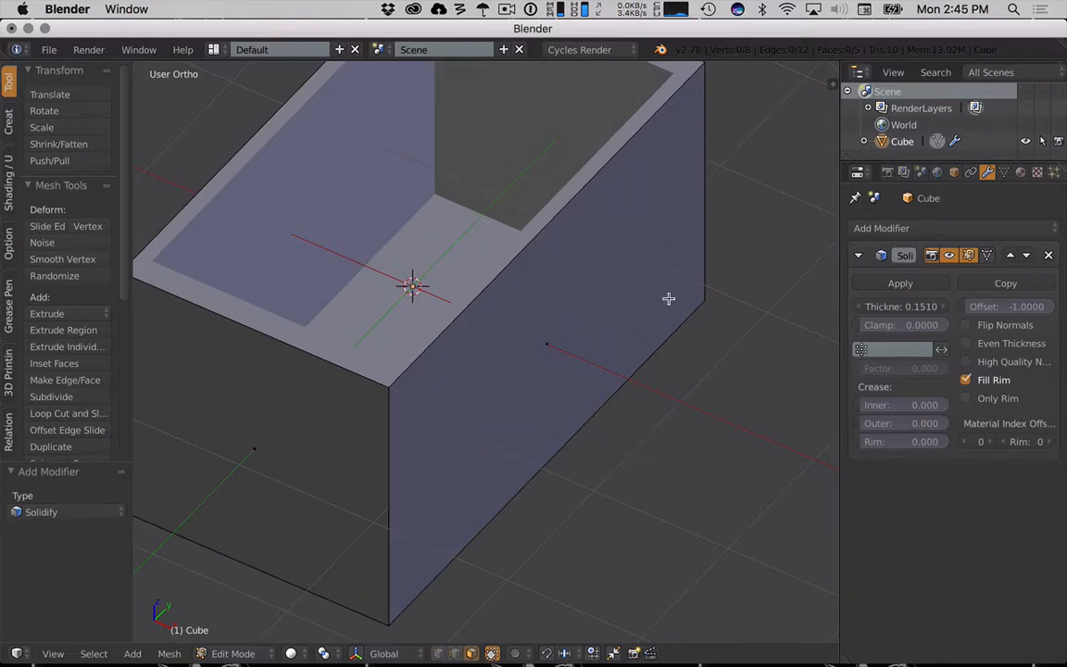
pyautogui.moveTo(660, 280); pyautogui.dragTo(630, 353, button='middle')
pyautogui.scroll(-4, 629, 353)
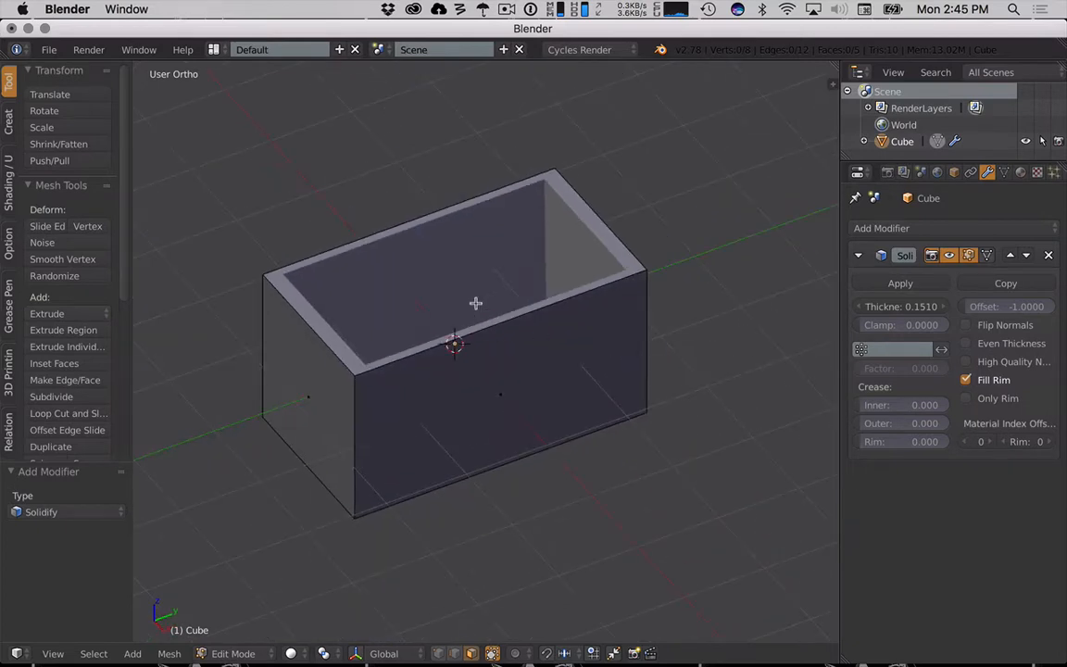
# Display the box in wireframe and examine its inner and outer walls from a lower angle.
pyautogui.press('z')
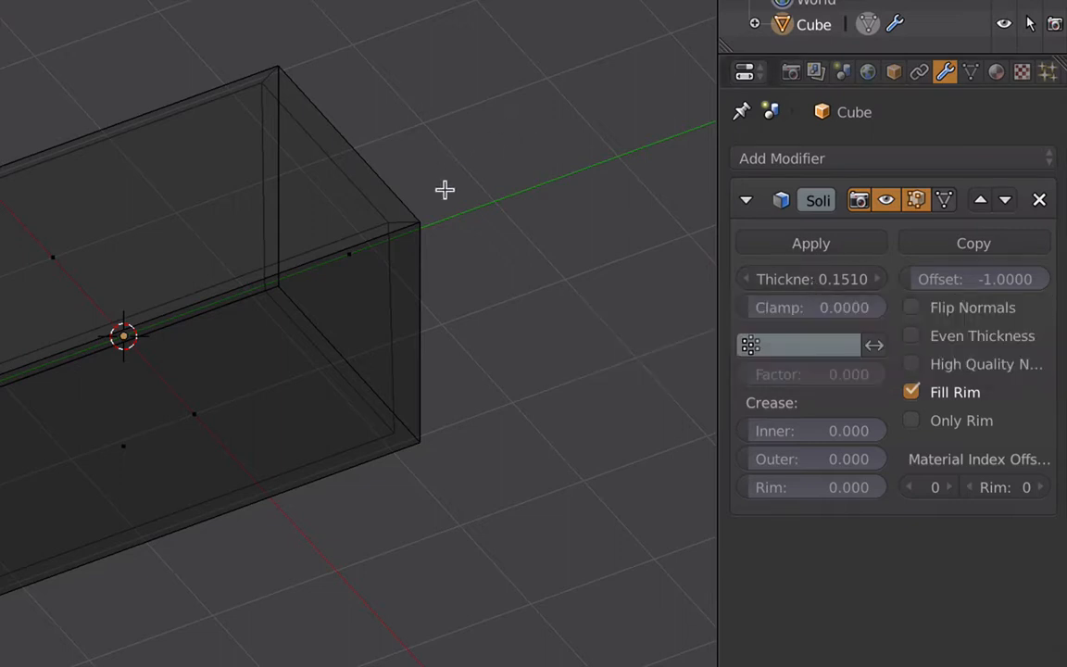
pyautogui.moveTo(431, 166); pyautogui.dragTo(561, 160, button='middle')
pyautogui.scroll(-3, 562, 160)
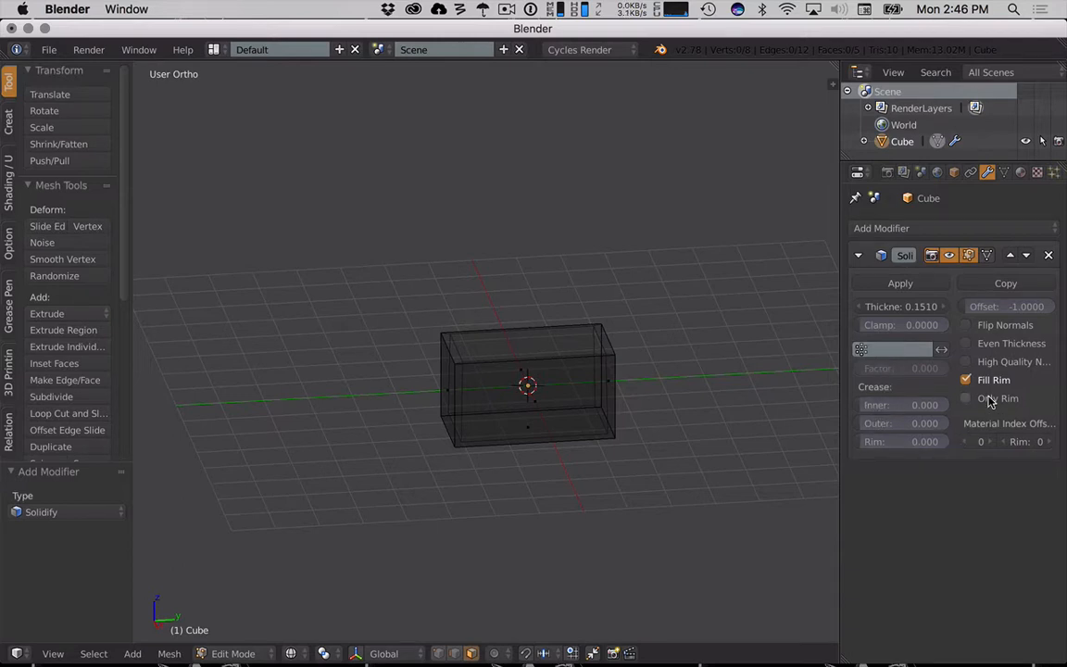
# Enable Even Thickness on the Solidify modifier and inspect the box walls from the front and at an angle.
pyautogui.click(987, 343)
pyautogui.moveTo(676, 353)
pyautogui.mouseDown(button='middle')
pyautogui.moveTo(564, 352)
pyautogui.moveTo(605, 393)
pyautogui.moveTo(651, 404)
pyautogui.moveTo(638, 364)
pyautogui.moveTo(676, 363)
pyautogui.mouseUp(button='middle')
pyautogui.click(998, 345)
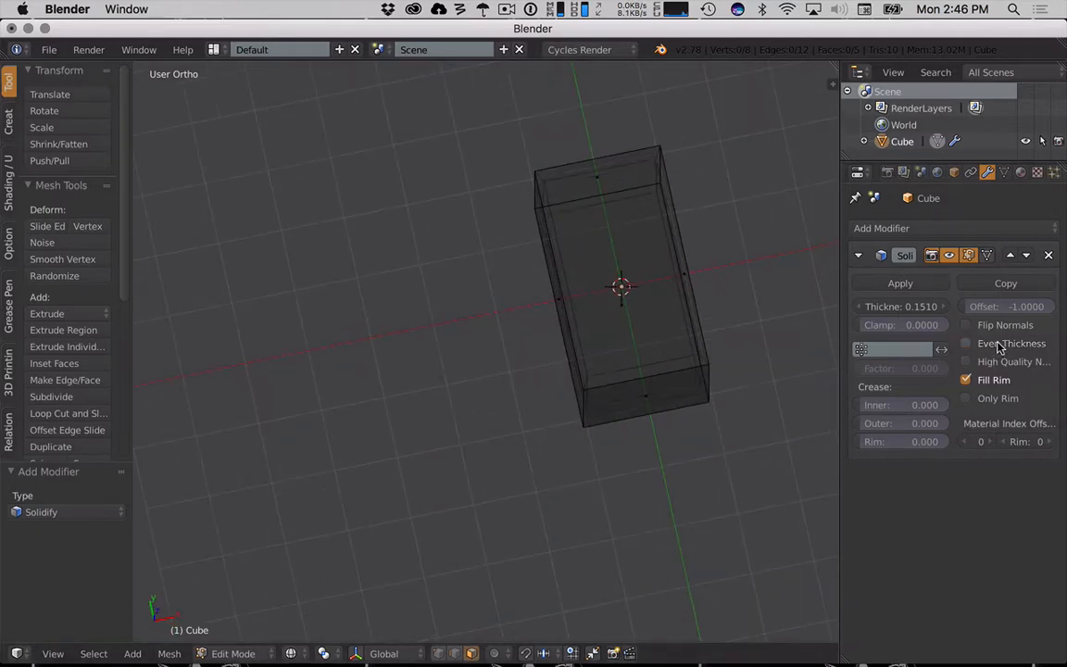
pyautogui.click(999, 346)
pyautogui.click(998, 345)
pyautogui.click(999, 346)
pyautogui.moveTo(726, 304); pyautogui.dragTo(624, 268, button='middle')
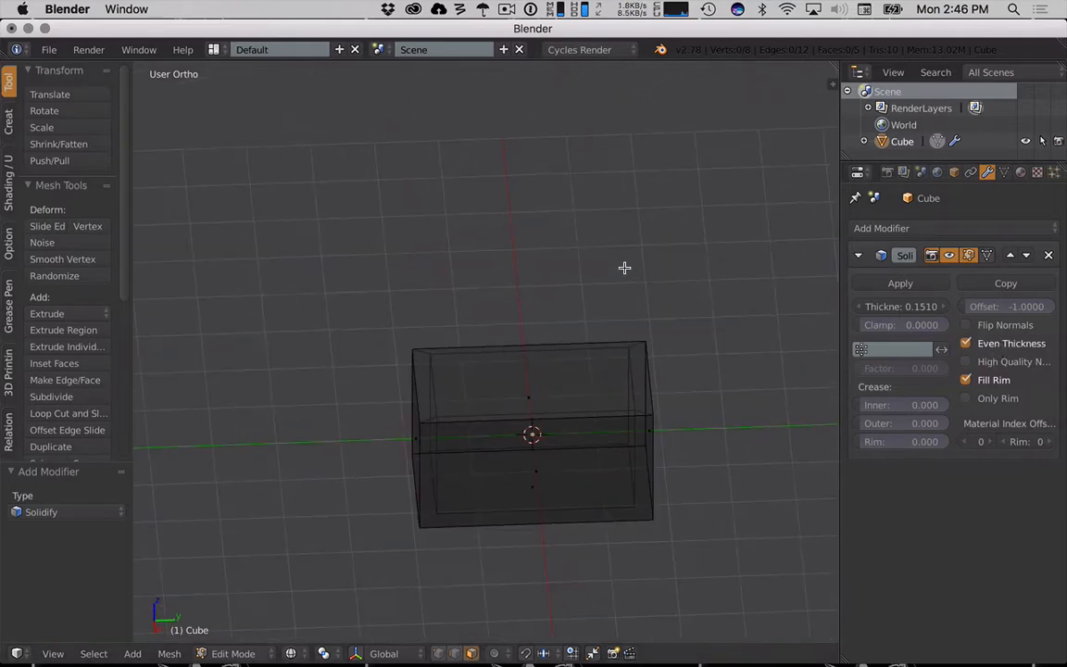
pyautogui.press('KP_1')
pyautogui.scroll(4, 668, 375)
pyautogui.keyDown('shift'); pyautogui.moveTo(676, 381); pyautogui.dragTo(409, 347, button='middle'); pyautogui.keyUp('shift')
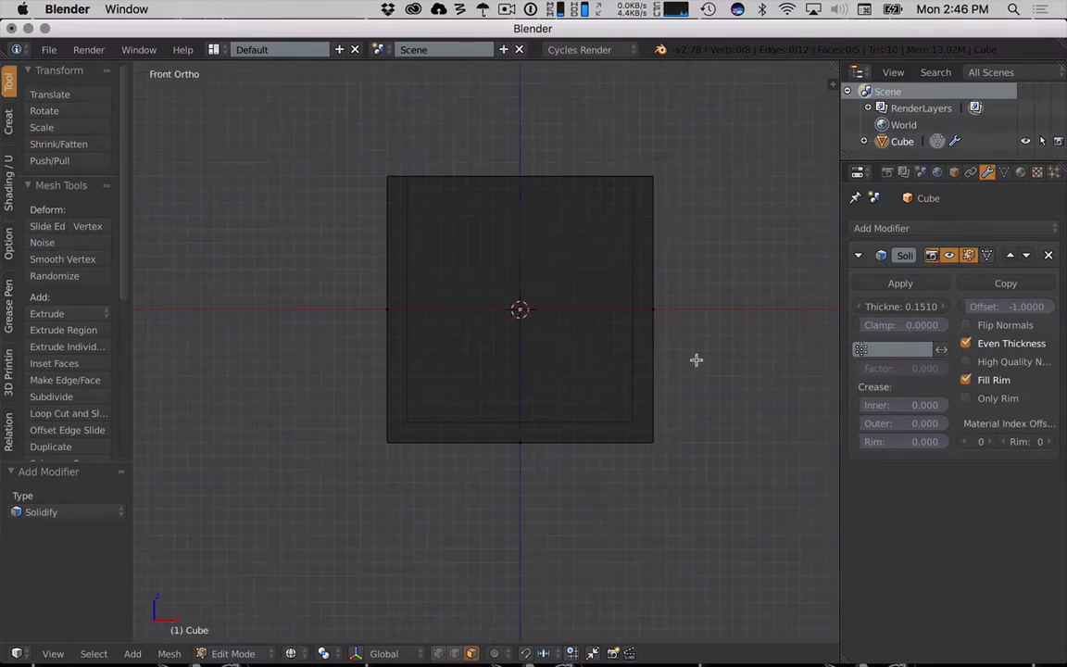
pyautogui.moveTo(695, 359); pyautogui.dragTo(657, 388, button='middle')
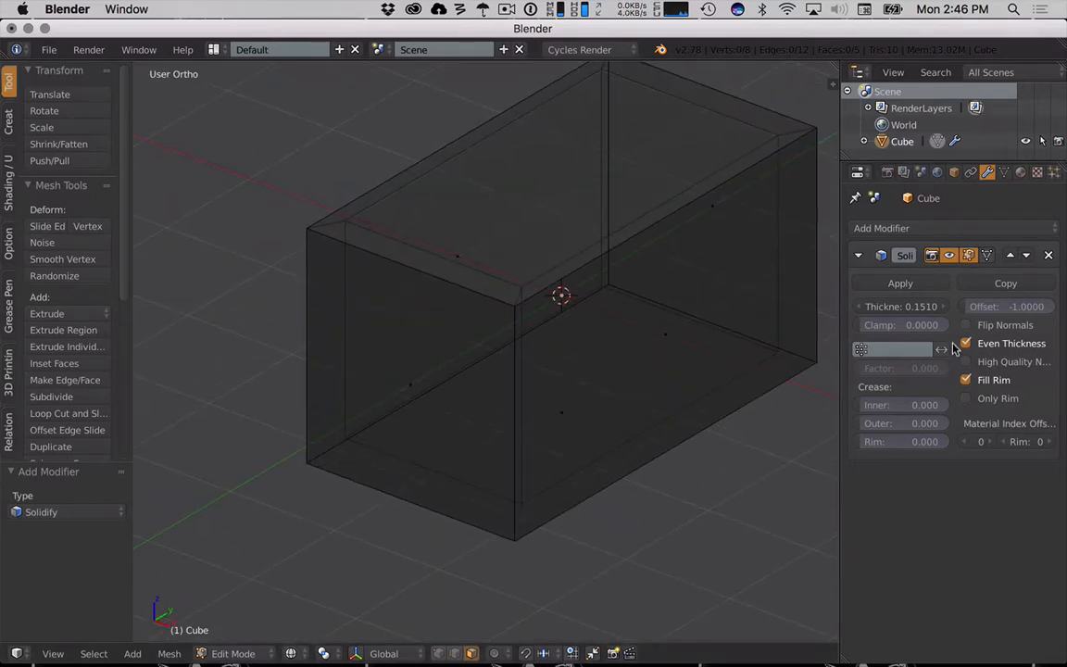
# Turn Even Thickness off to compare the walls in the front view, and turn it back on.
pyautogui.click(954, 348)
pyautogui.scroll(-4, 679, 237)
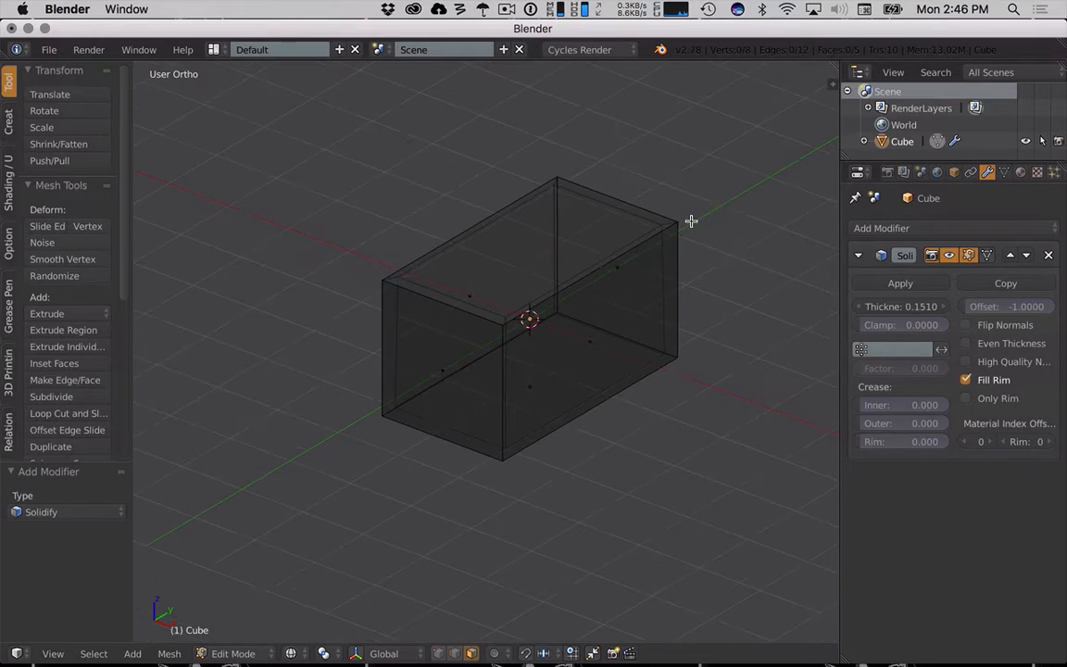
pyautogui.press('KP_1')
pyautogui.scroll(4, 680, 287)
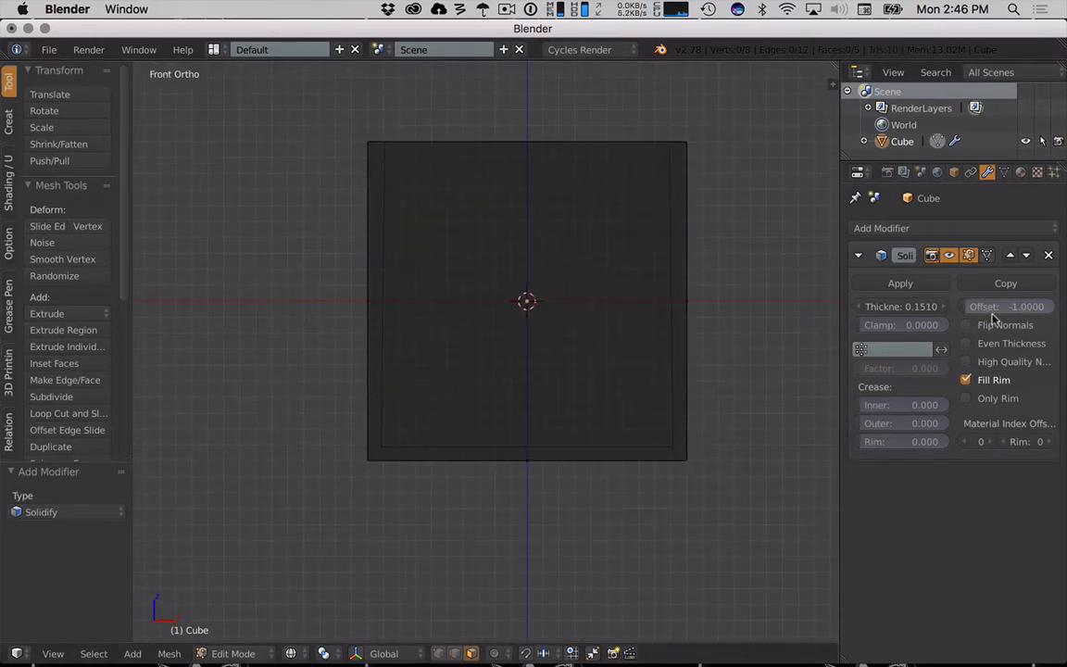
pyautogui.click(999, 344)
# Examine the box's even walls from several angles, and display it in Object Mode with solid shading.
pyautogui.moveTo(546, 274); pyautogui.dragTo(579, 349, button='middle')
pyautogui.scroll(4, 631, 291)
pyautogui.scroll(-1, 623, 341)
pyautogui.moveTo(753, 331); pyautogui.dragTo(774, 266, button='middle')
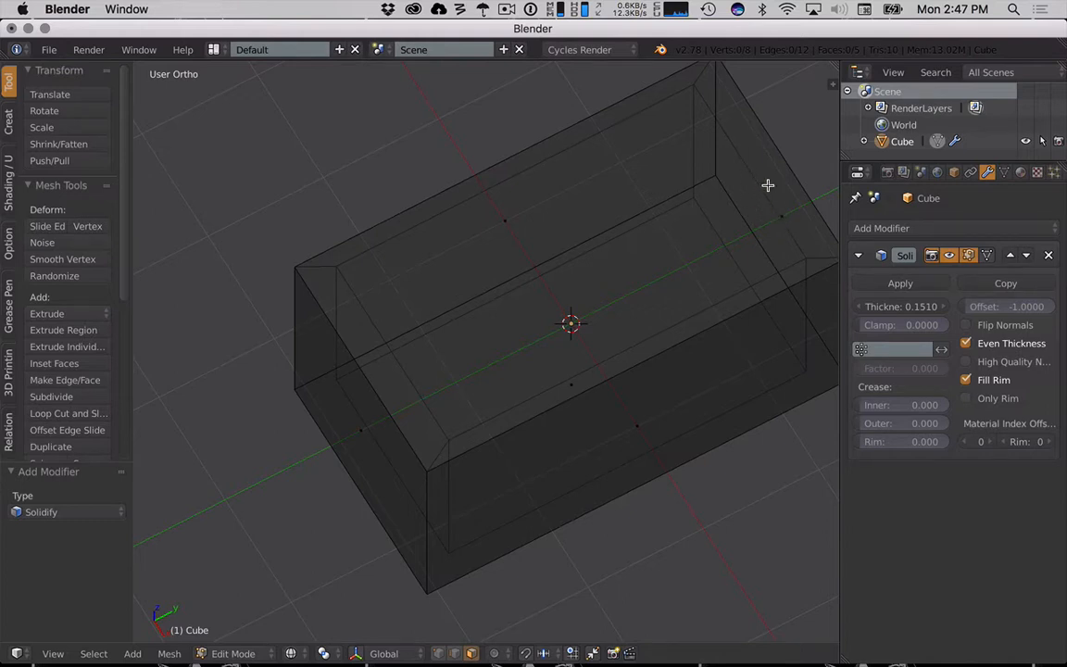
pyautogui.moveTo(714, 258); pyautogui.dragTo(562, 245, button='middle')
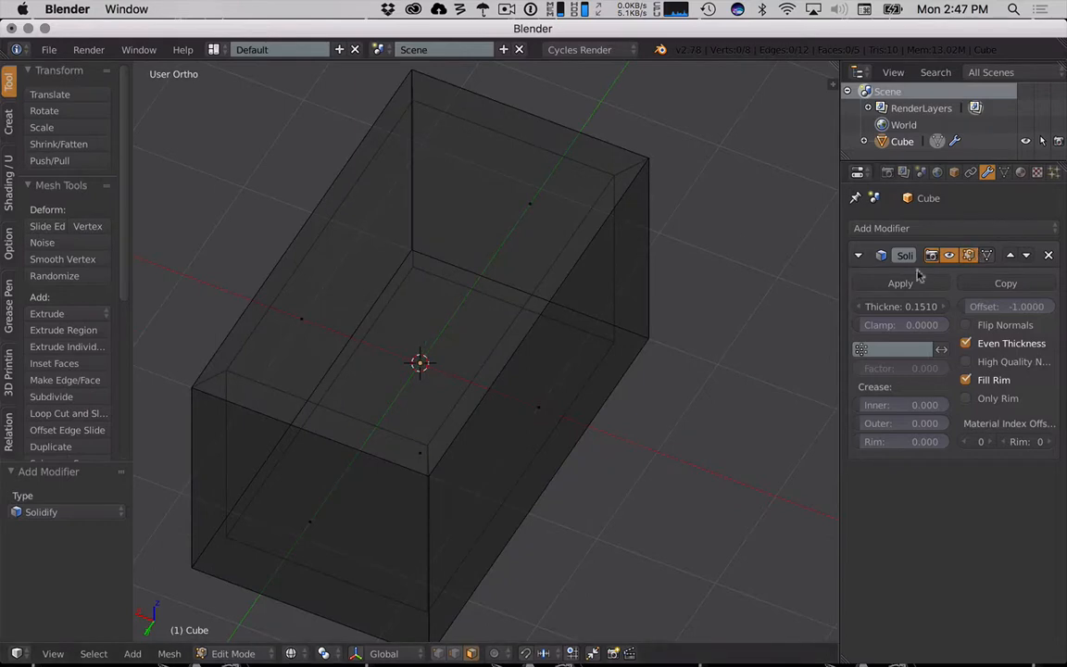
pyautogui.moveTo(735, 241); pyautogui.dragTo(630, 230, button='middle')
pyautogui.press('Tab')
pyautogui.scroll(-2, 644, 255)
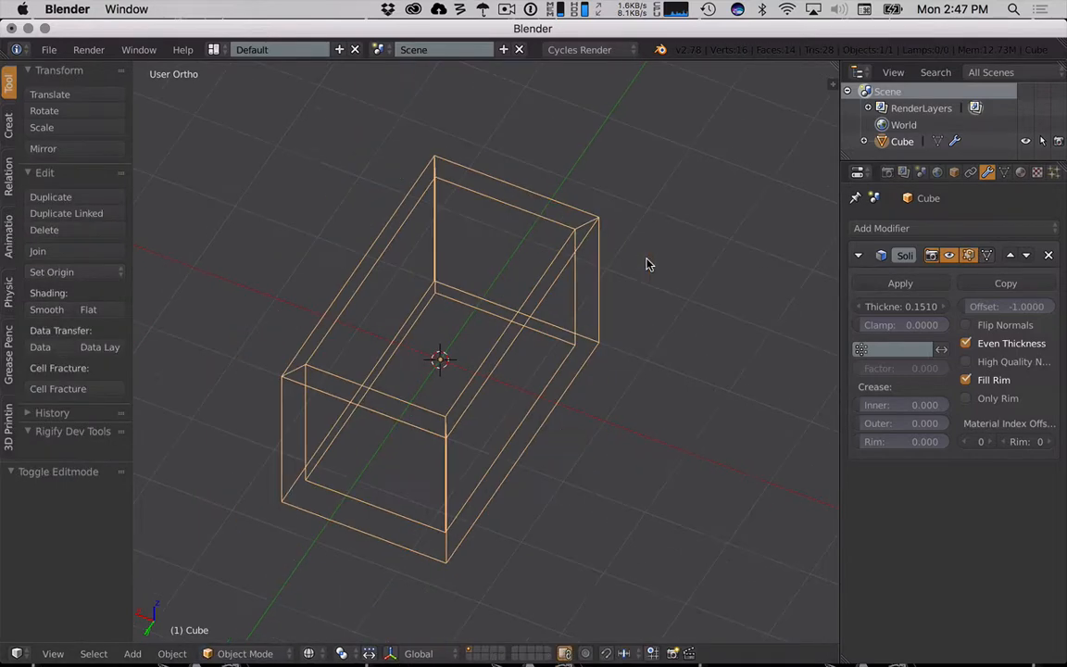
pyautogui.moveTo(714, 263)
pyautogui.mouseDown(button='middle')
pyautogui.moveTo(608, 293)
pyautogui.moveTo(597, 270)
pyautogui.moveTo(395, 268)
pyautogui.moveTo(576, 264)
pyautogui.mouseUp(button='middle')
pyautogui.press('z')
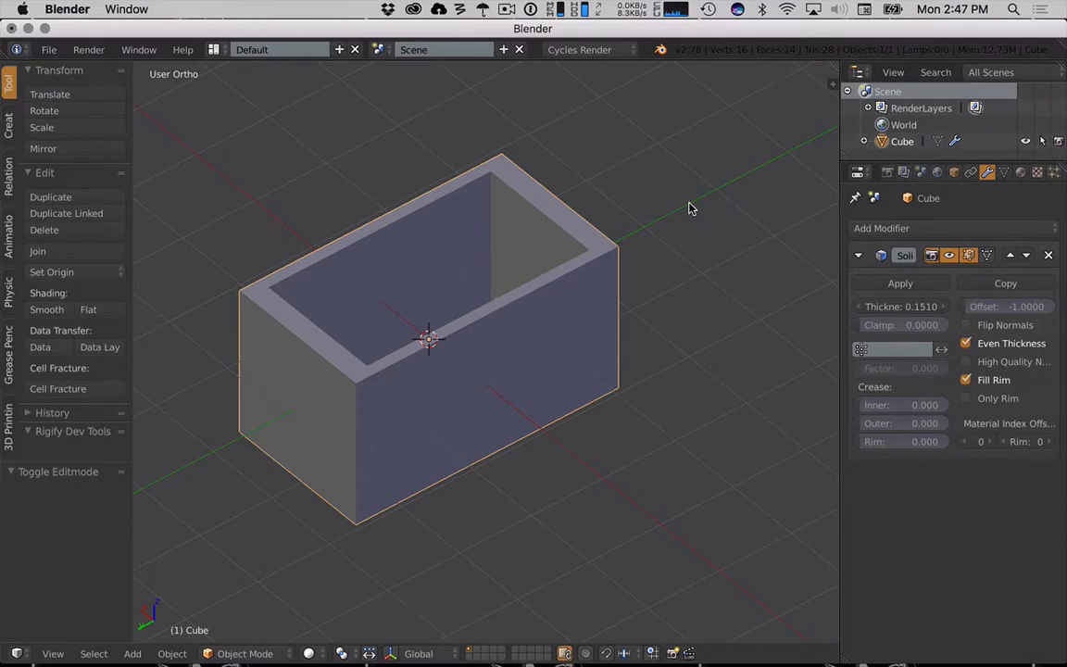
# Hide and restore the Solidify effect in the viewport for comparison, and show the box in wireframe.
pyautogui.click(948, 260)
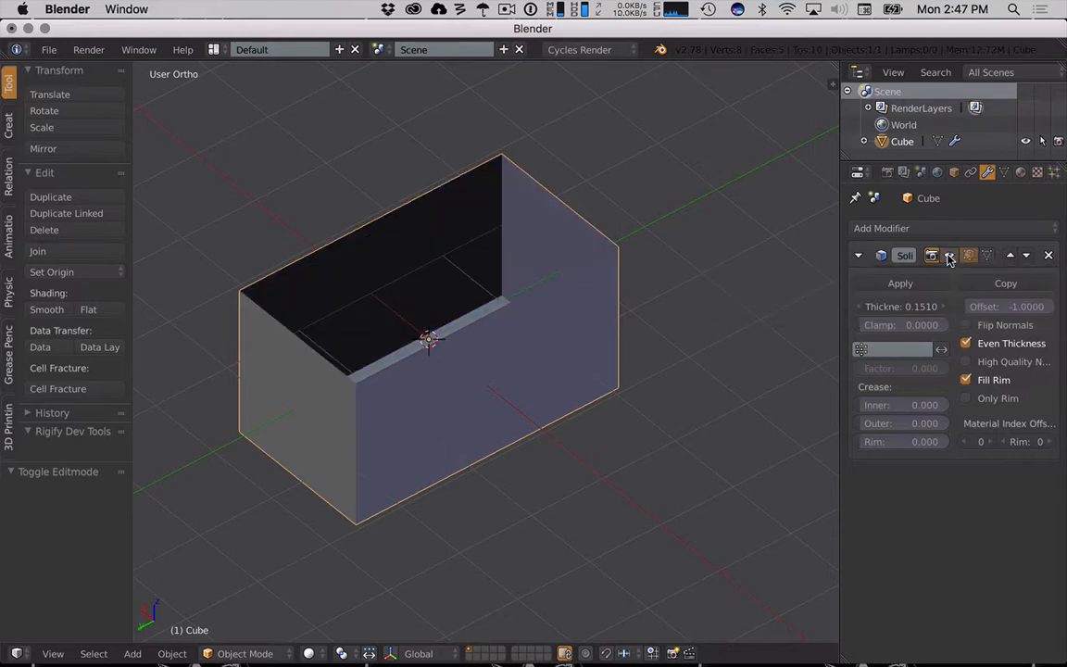
pyautogui.click(949, 260)
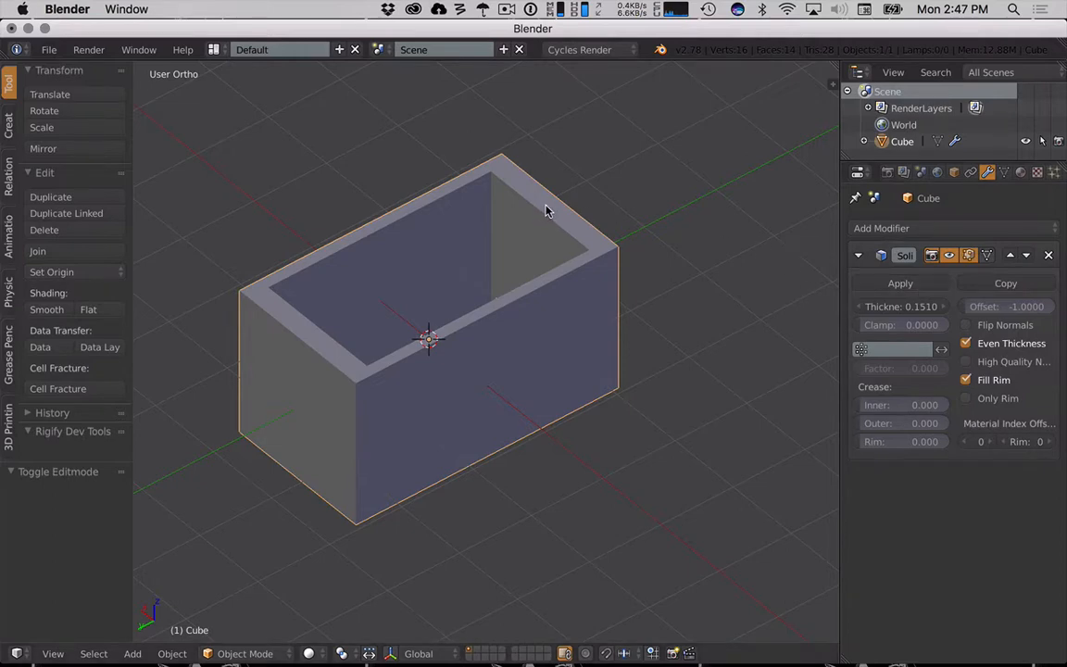
pyautogui.press('z')
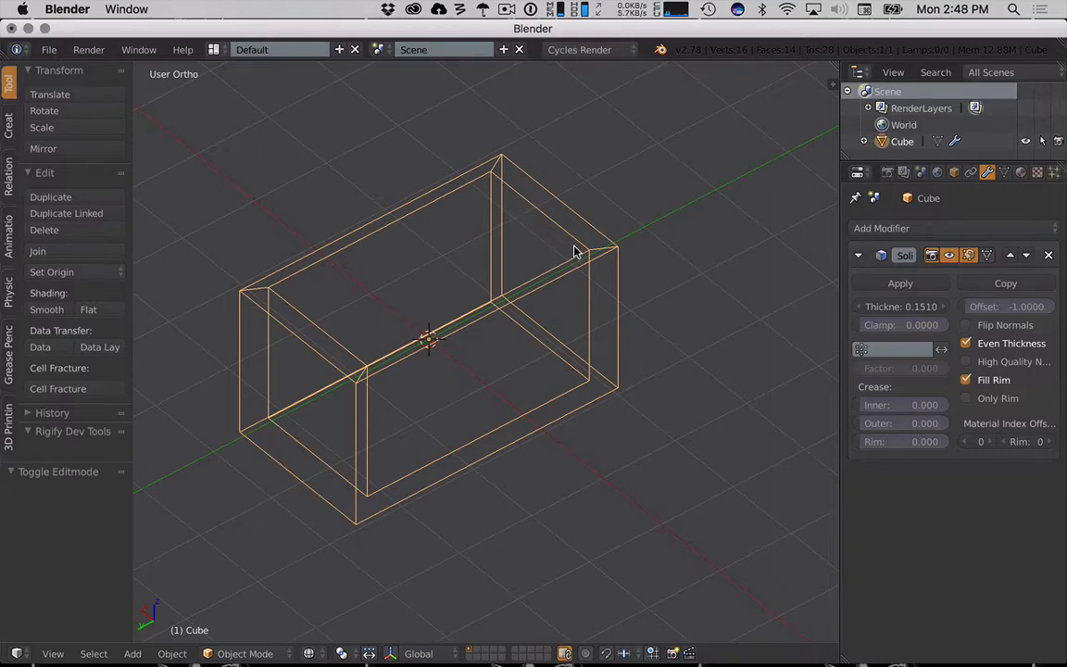
# Enter Edit Mode with vertex selection and try to select an inner rim corner of the box.
pyautogui.press('Tab')
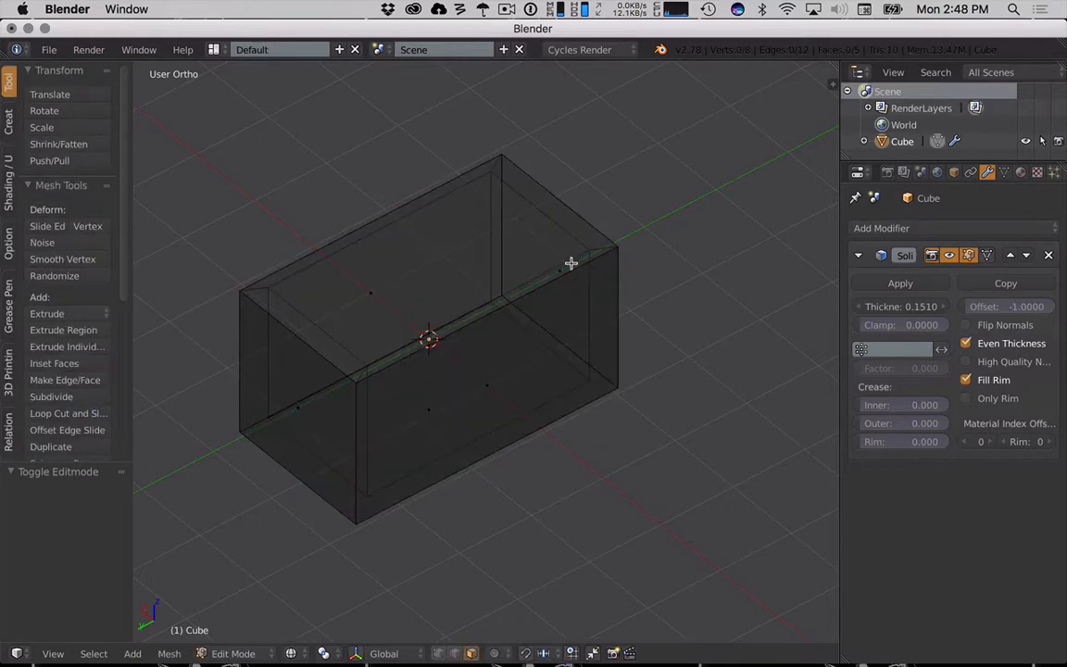
pyautogui.moveTo(572, 262)
pyautogui.mouseDown(button='middle')
pyautogui.moveTo(533, 300)
pyautogui.moveTo(571, 268)
pyautogui.moveTo(569, 248)
pyautogui.mouseUp(button='middle')
pyautogui.hotkey('ctrl', 'Tab')
pyautogui.click(563, 237)
pyautogui.scroll(4, 568, 248)
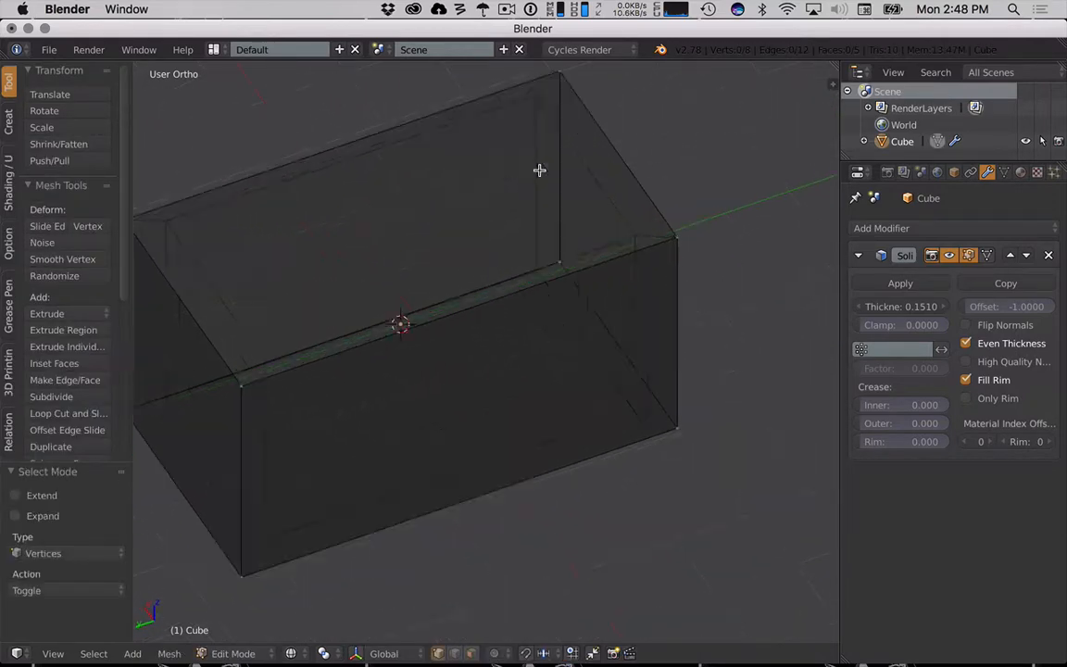
pyautogui.moveTo(704, 319); pyautogui.dragTo(695, 274, button='middle')
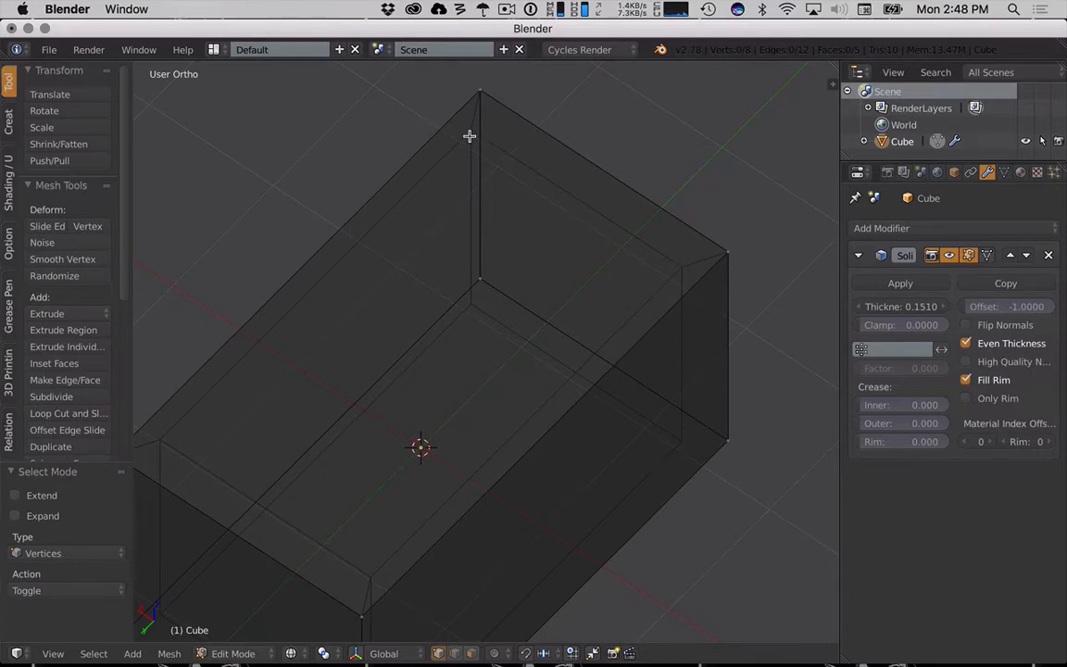
pyautogui.rightClick(681, 265)
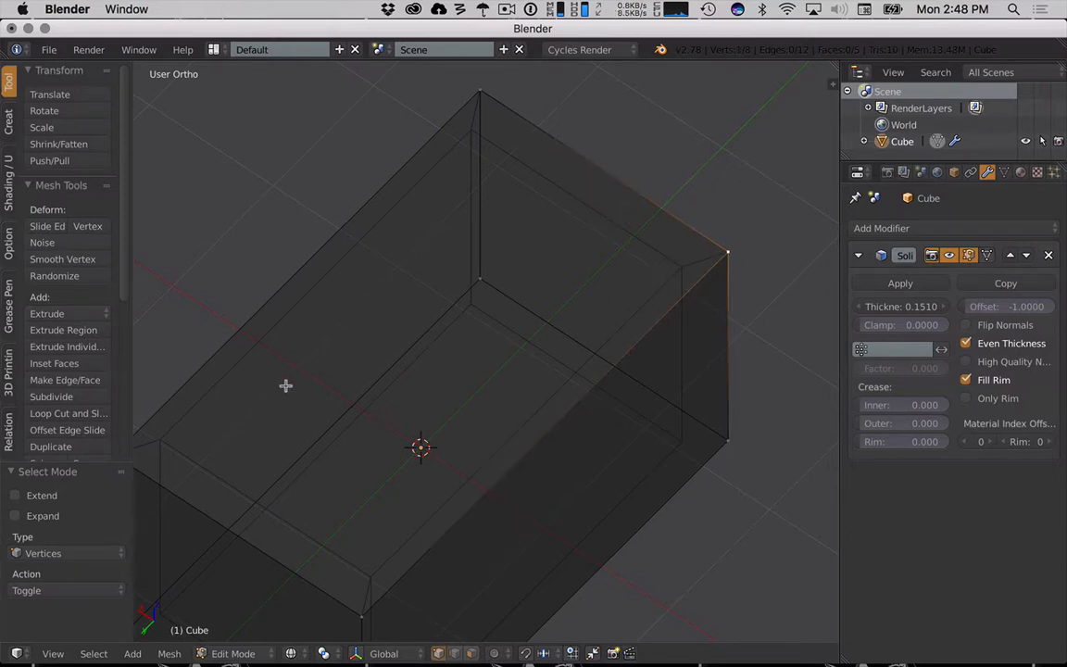
# Apply the Solidify modifier in Object Mode and reopen the box mesh in Edit Mode.
pyautogui.press('Tab')
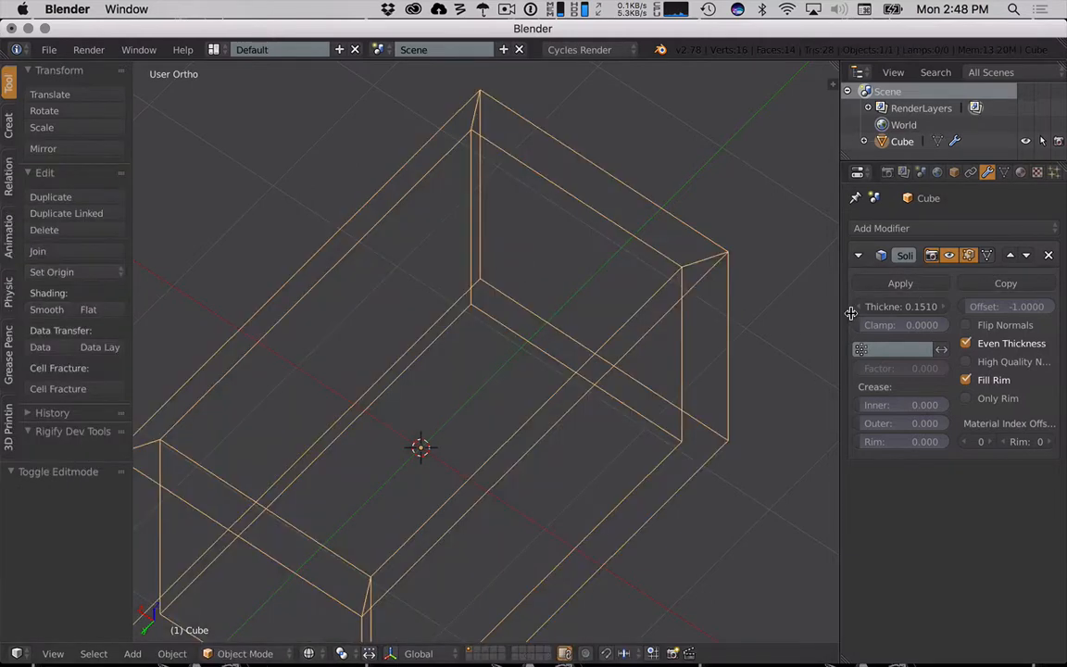
pyautogui.click(919, 284)
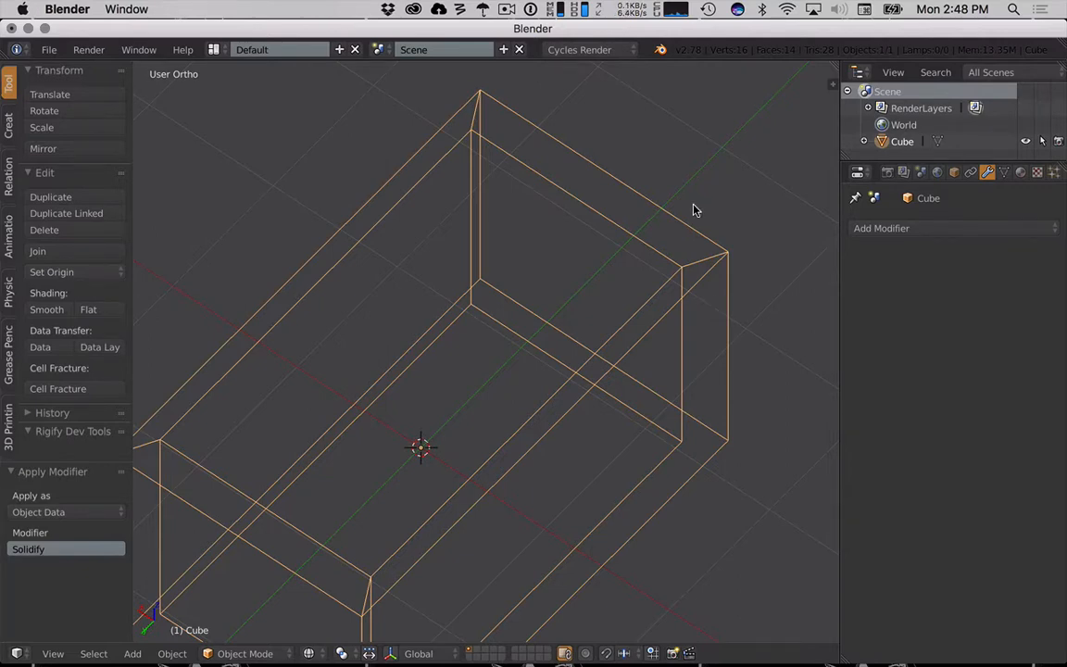
pyautogui.press('Tab')
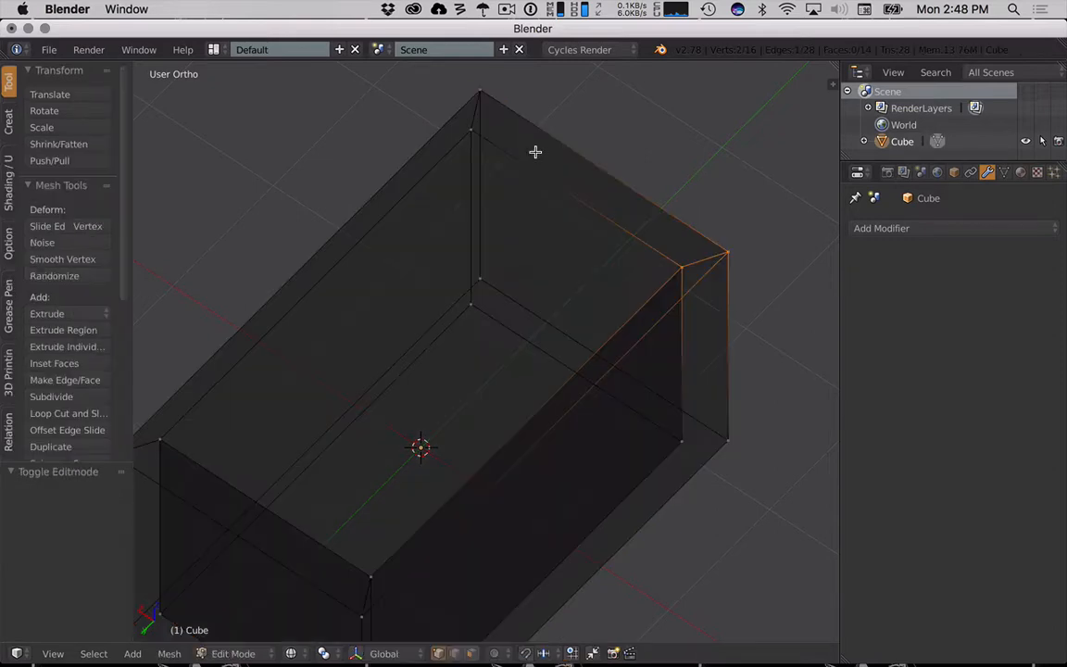
# Select inner corner vertices of the box one at a time, and display the mesh in solid shading.
pyautogui.rightClick(472, 139)
pyautogui.rightClick(630, 283)
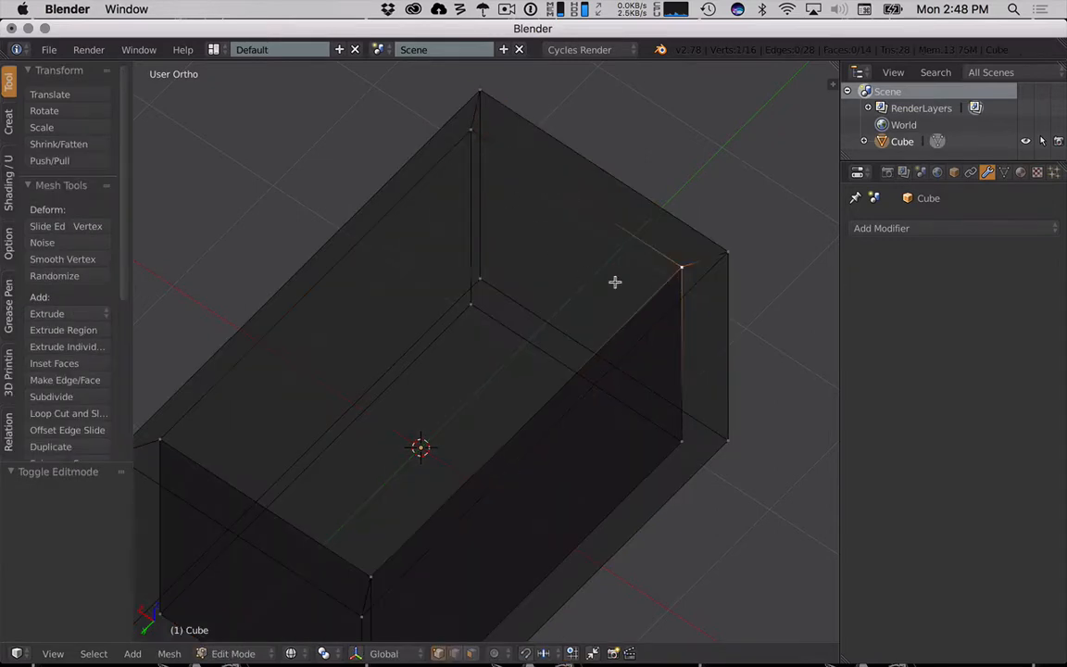
pyautogui.rightClick(472, 294)
pyautogui.press('z')
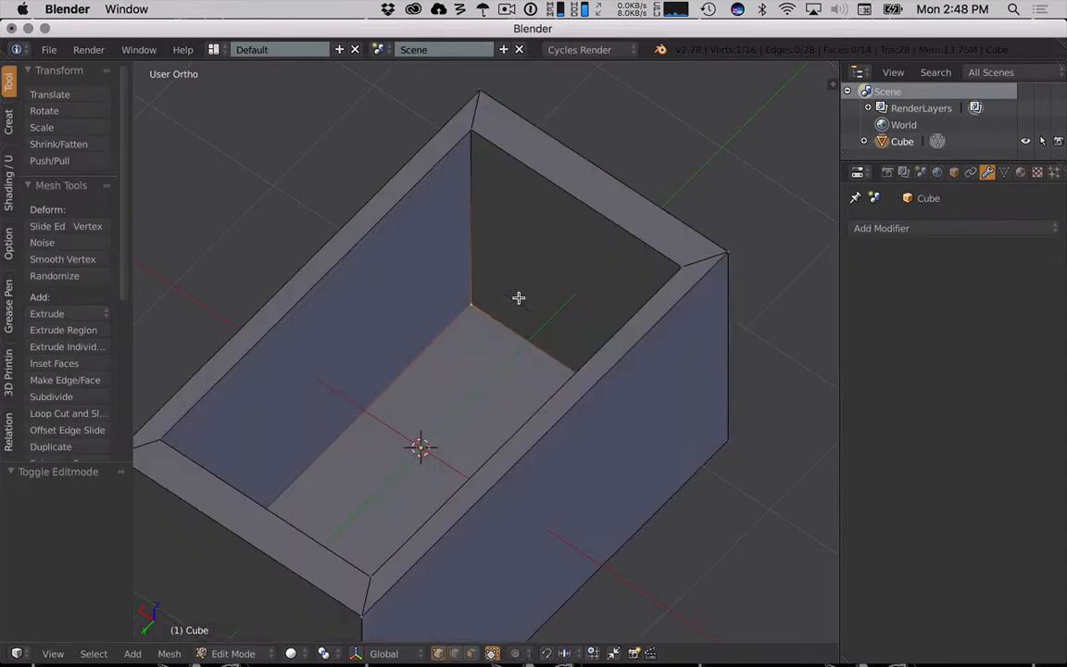
pyautogui.moveTo(577, 281); pyautogui.dragTo(571, 281, button='middle')
# Switch to face selection and select the inner face of the box's short end wall.
pyautogui.hotkey('ctrl', 'Tab')
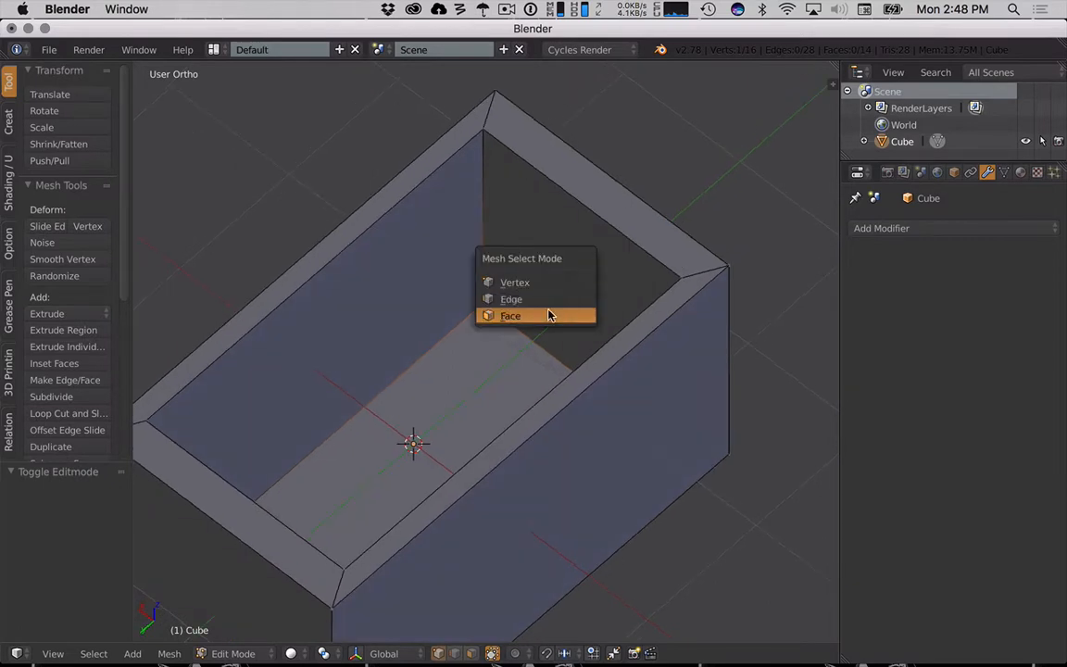
pyautogui.click(552, 314)
pyautogui.rightClick(536, 216)
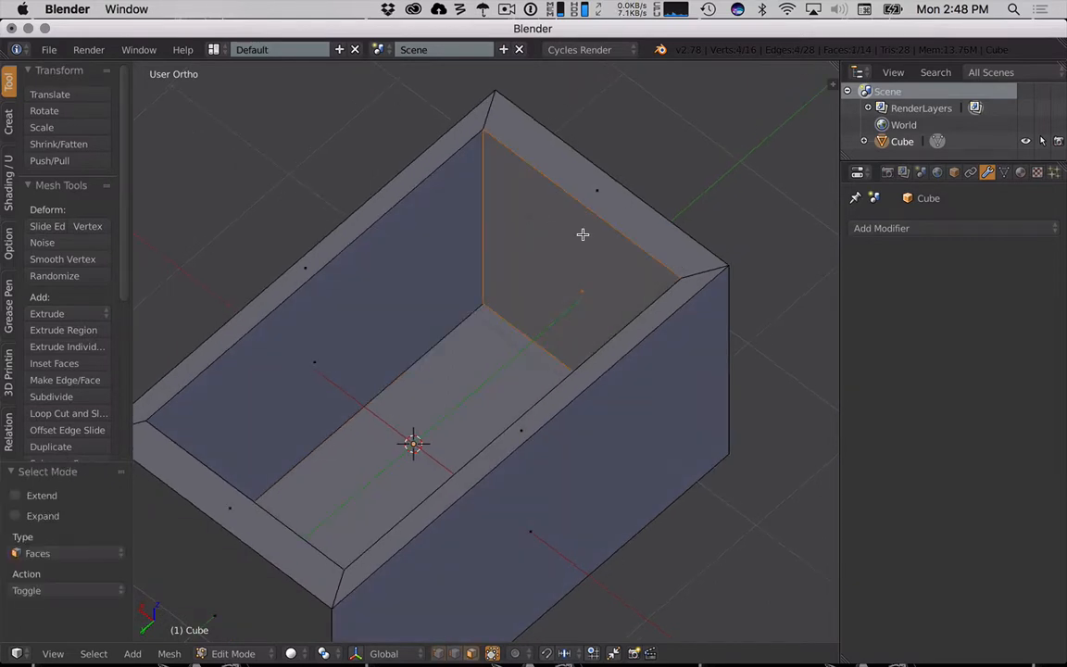
# From the top view, move the selected inner end face about -0.113 along the Y axis to thin that wall.
pyautogui.press('KP_7')
pyautogui.scroll(-1, 580, 276)
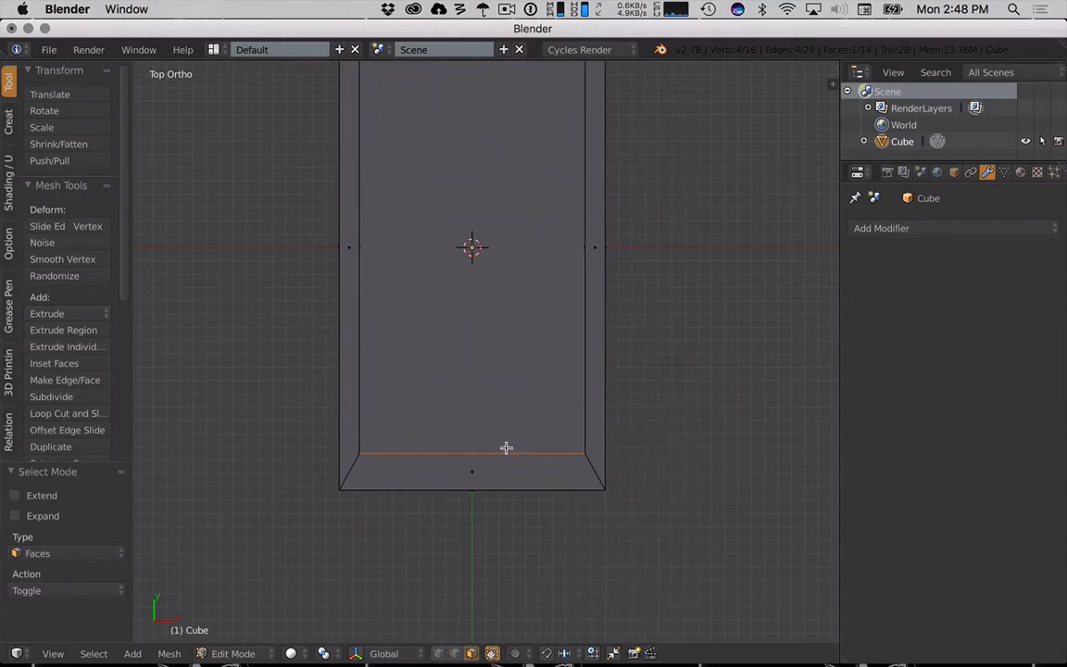
pyautogui.keyDown('shift'); pyautogui.moveTo(505, 447); pyautogui.dragTo(518, 387, button='middle'); pyautogui.keyUp('shift')
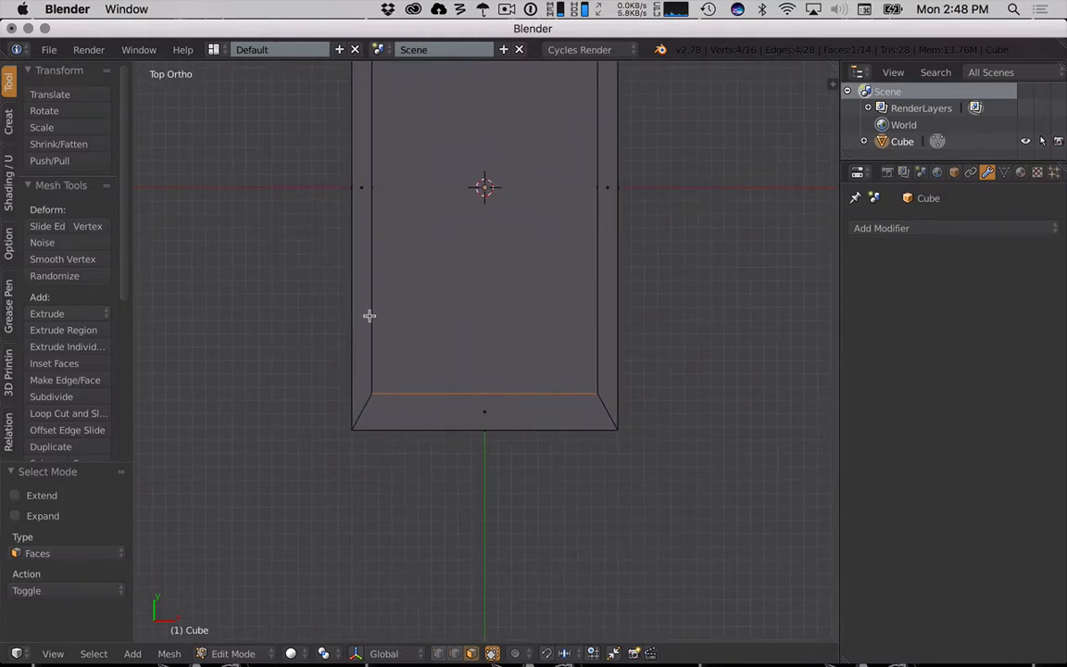
pyautogui.keyDown('shift'); pyautogui.moveTo(509, 264); pyautogui.dragTo(420, 320, button='middle'); pyautogui.keyUp('shift')
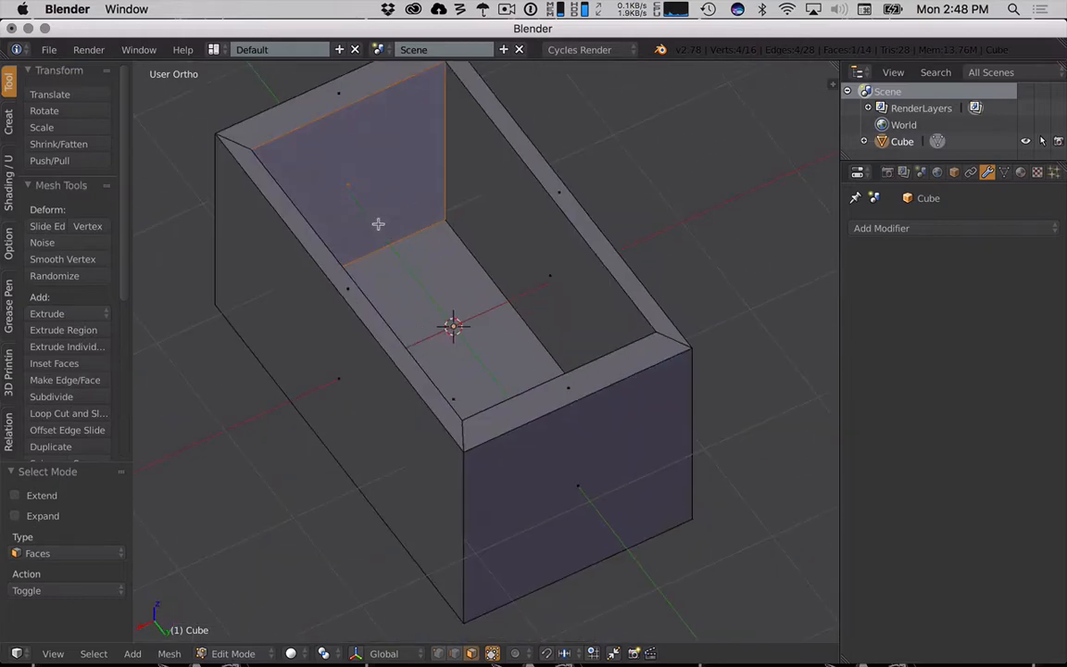
pyautogui.press('KP_7')
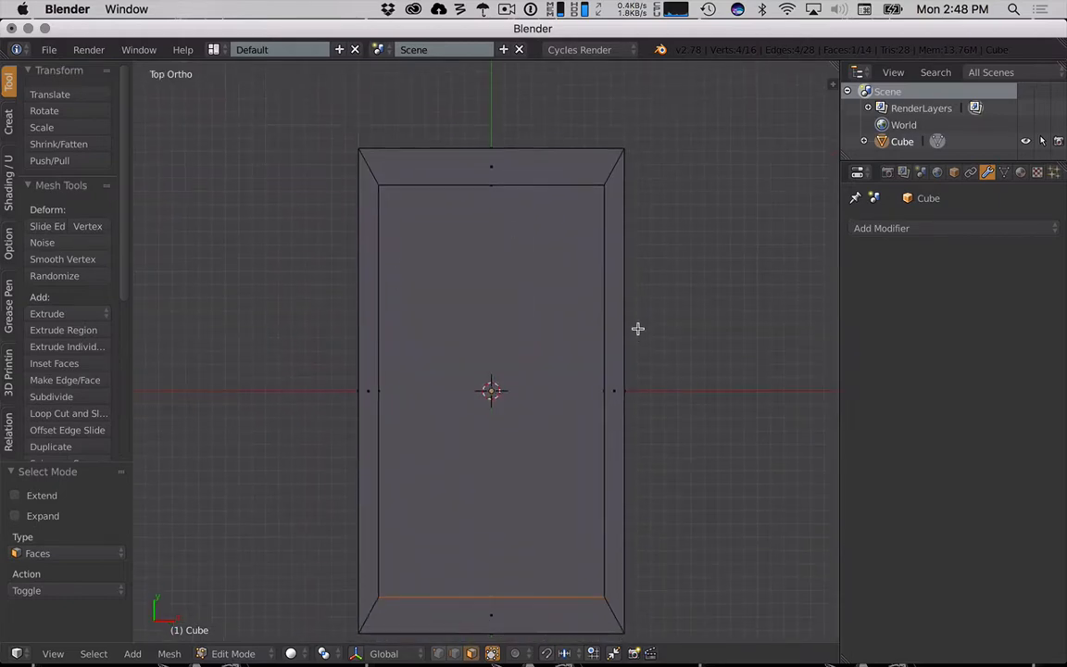
pyautogui.keyDown('shift'); pyautogui.moveTo(637, 328); pyautogui.dragTo(614, 273, button='middle'); pyautogui.keyUp('shift')
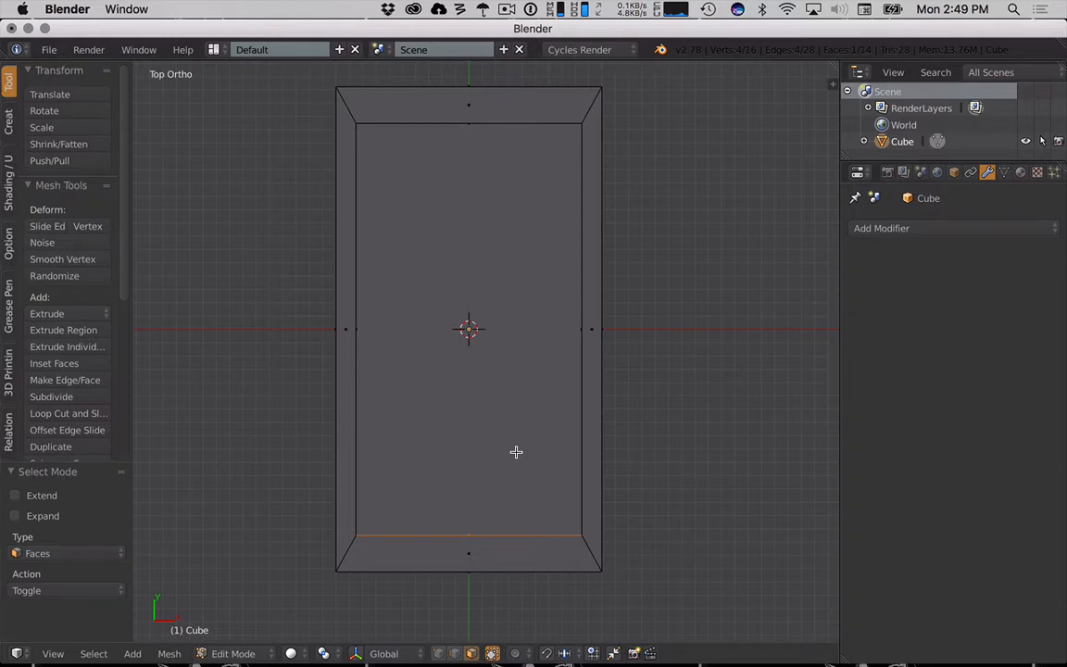
pyautogui.press('g')
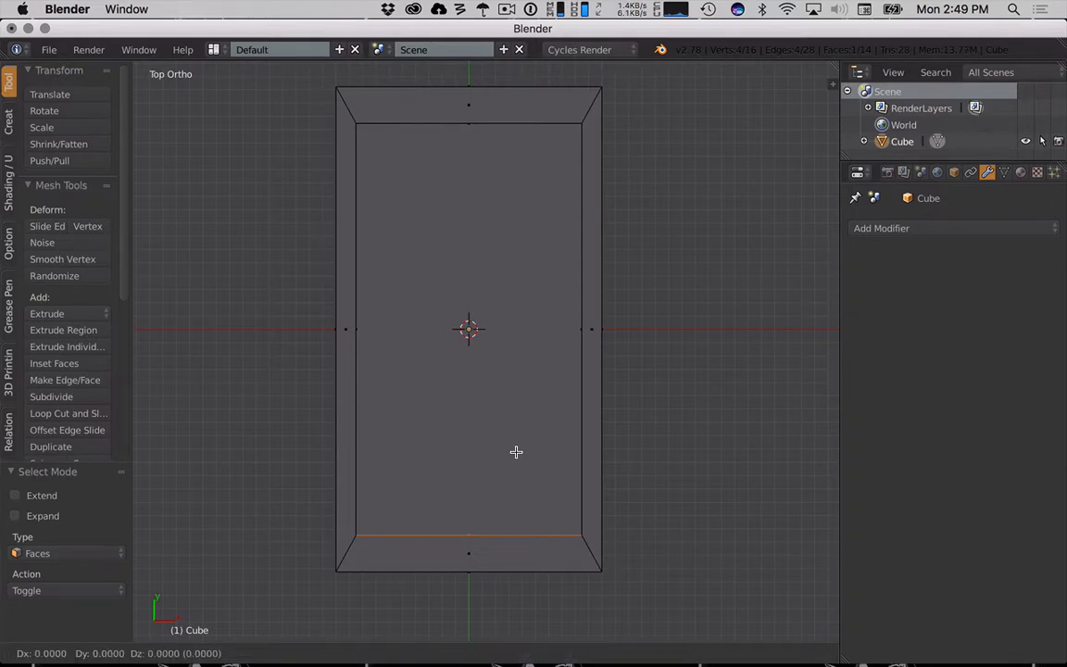
pyautogui.press('Escape')
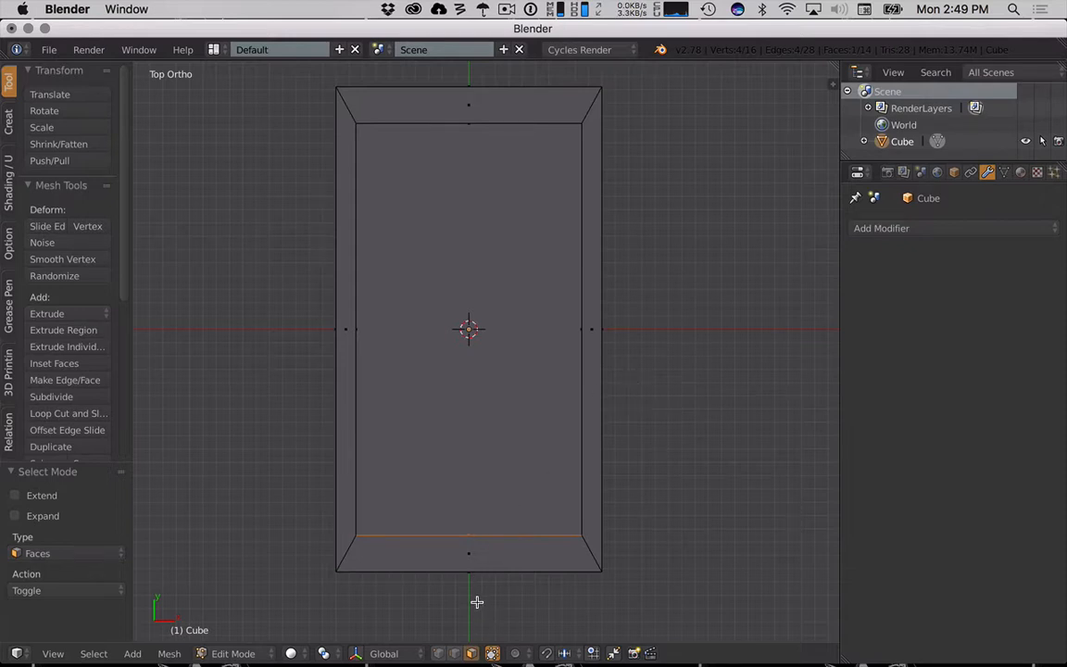
pyautogui.press('g')
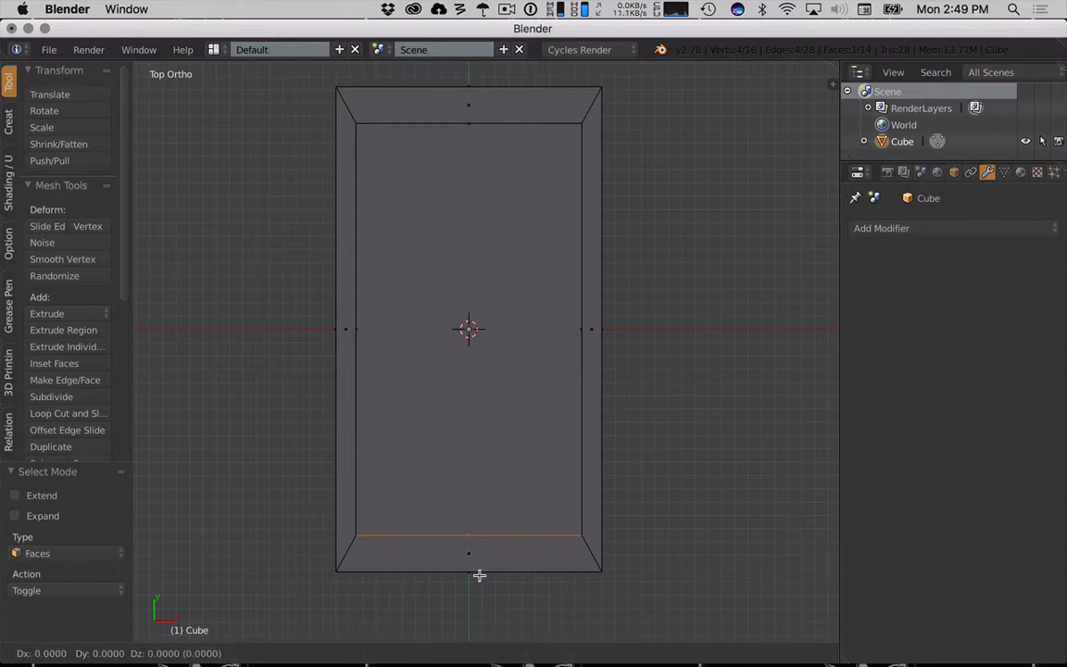
pyautogui.press('y')
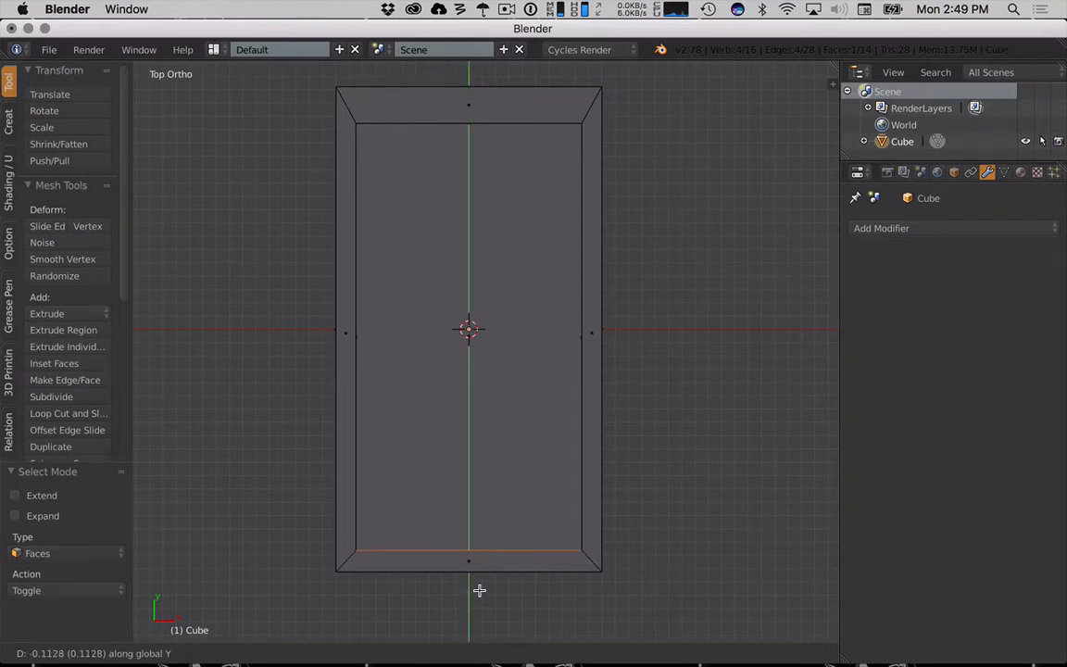
pyautogui.click(479, 590)
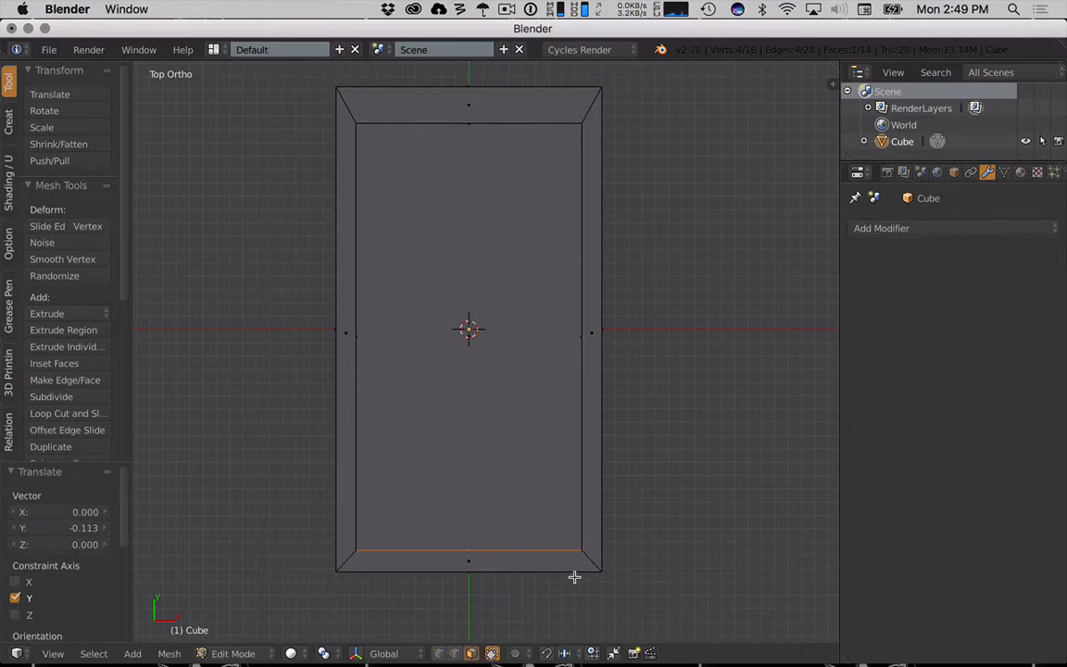
# Select the inner face of the opposite short end wall and move it about 0.107 along the Y axis to thin that wall.
pyautogui.rightClick(494, 125)
pyautogui.rightClick(470, 123)
pyautogui.rightClick(470, 124)
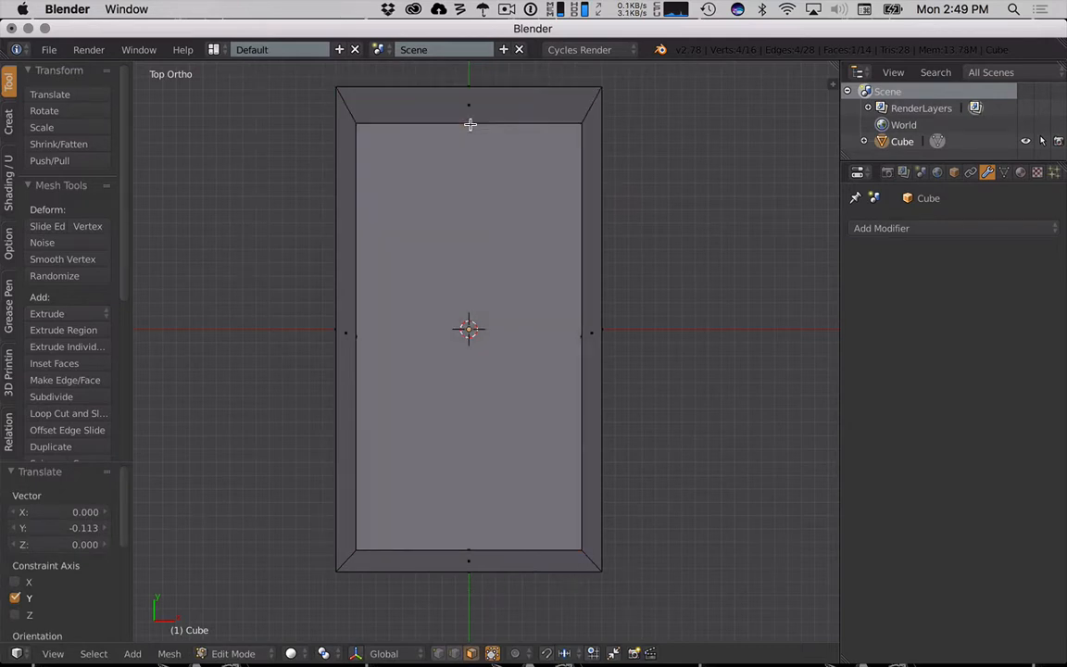
pyautogui.moveTo(547, 234); pyautogui.dragTo(492, 155, button='middle')
pyautogui.rightClick(571, 126)
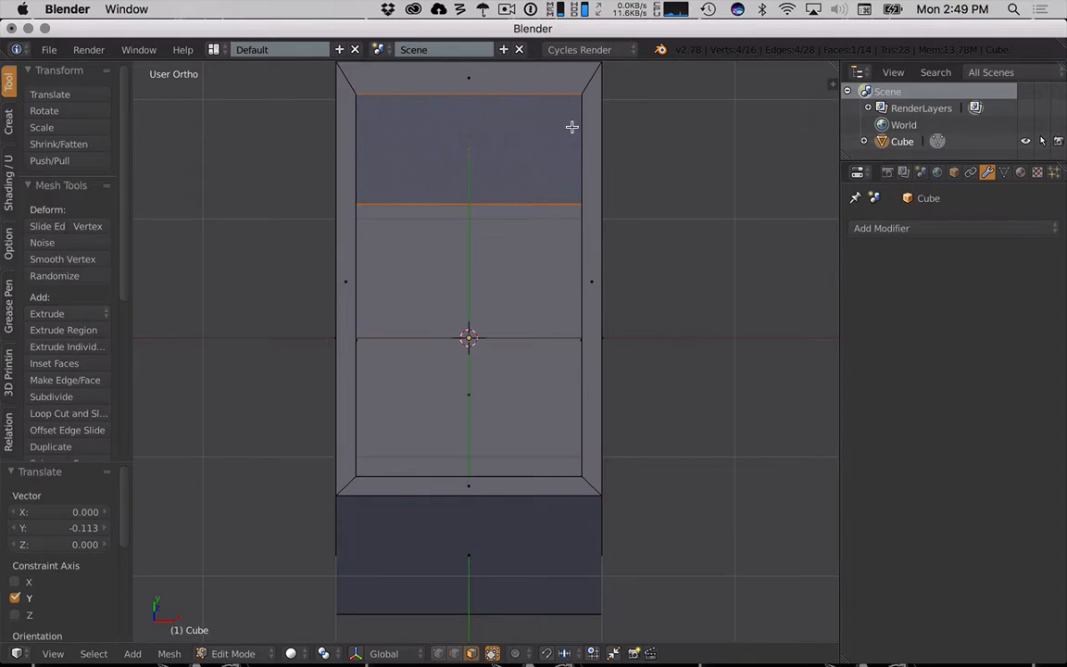
pyautogui.press('KP_7')
pyautogui.press('g')
pyautogui.press('y')
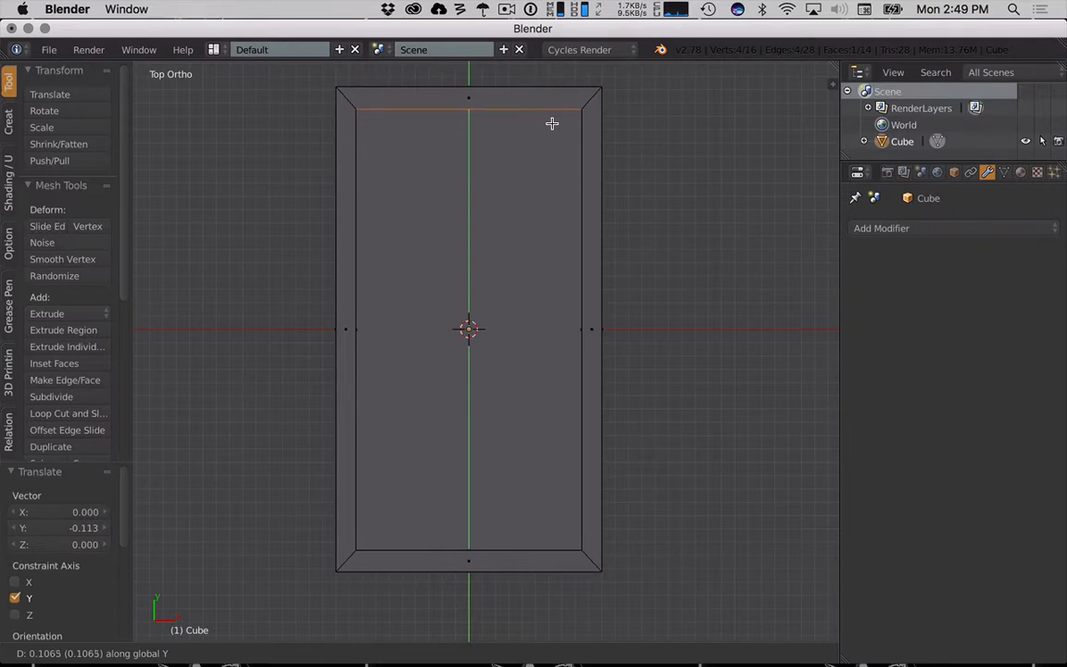
pyautogui.click(553, 122)
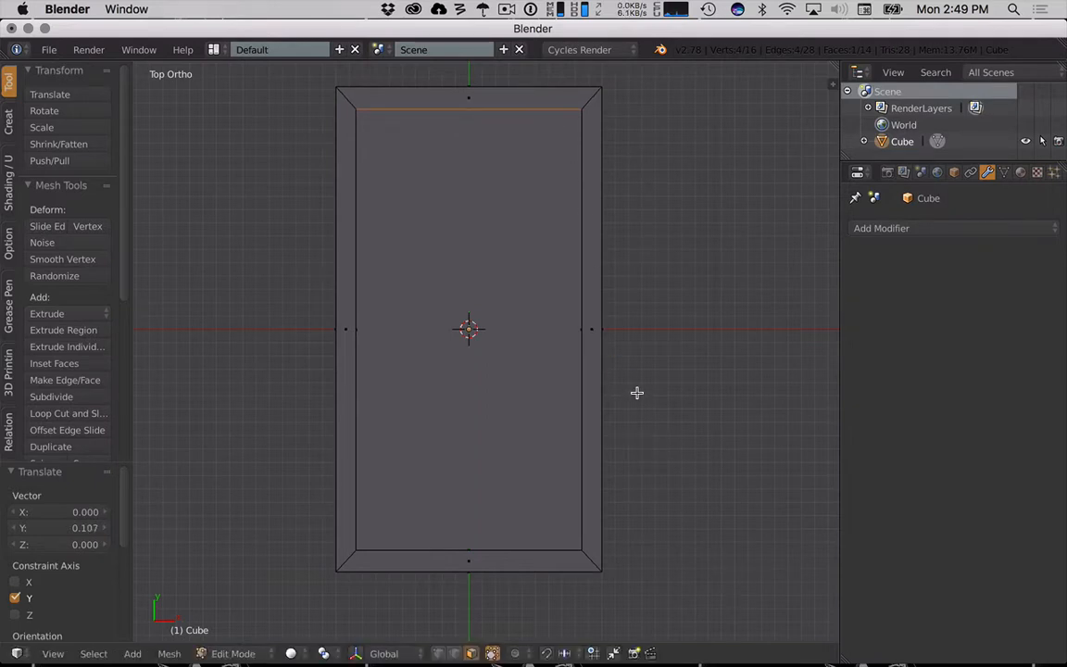
# Compare the box's wall thickness from above in perspective and orthographic projection, and inspect it from an angle.
pyautogui.scroll(-2, 637, 391)
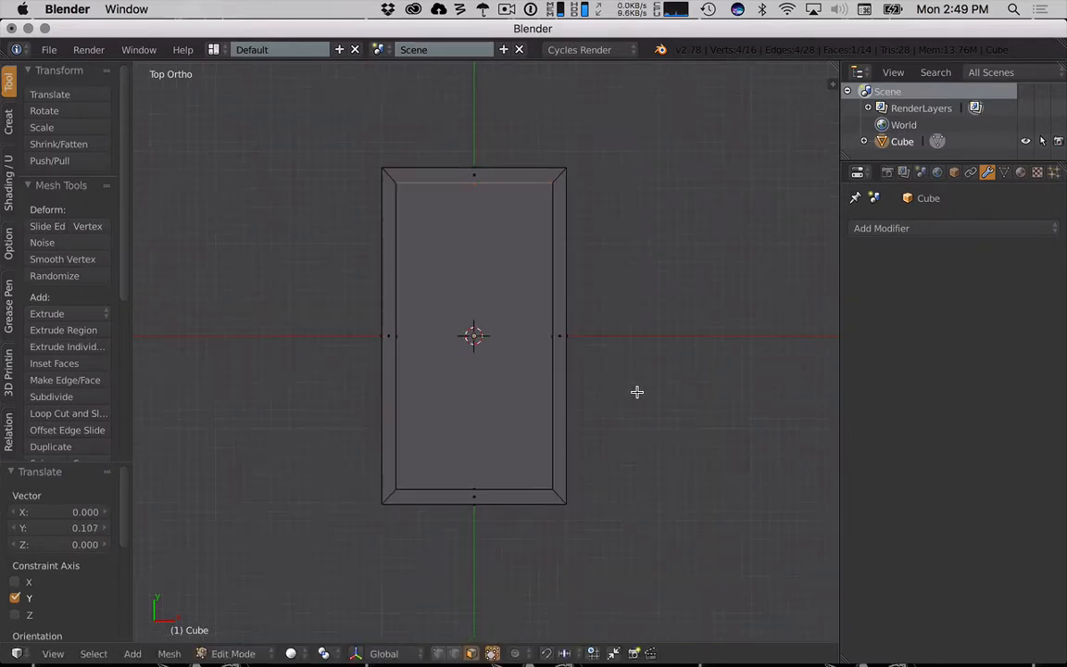
pyautogui.press('KP_5')
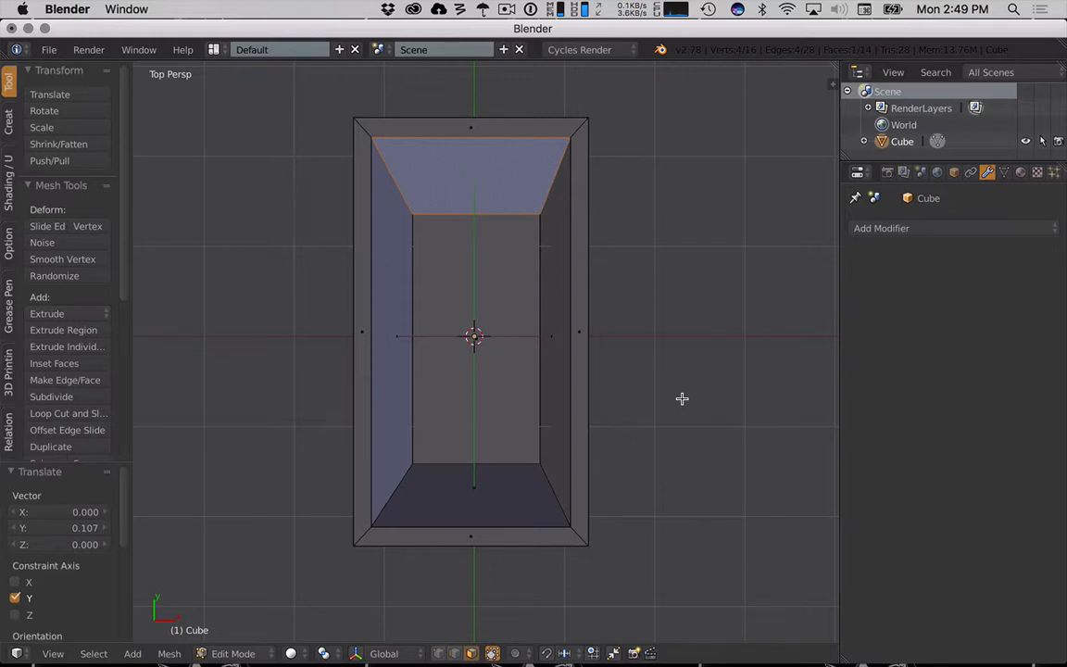
pyautogui.press('KP_5')
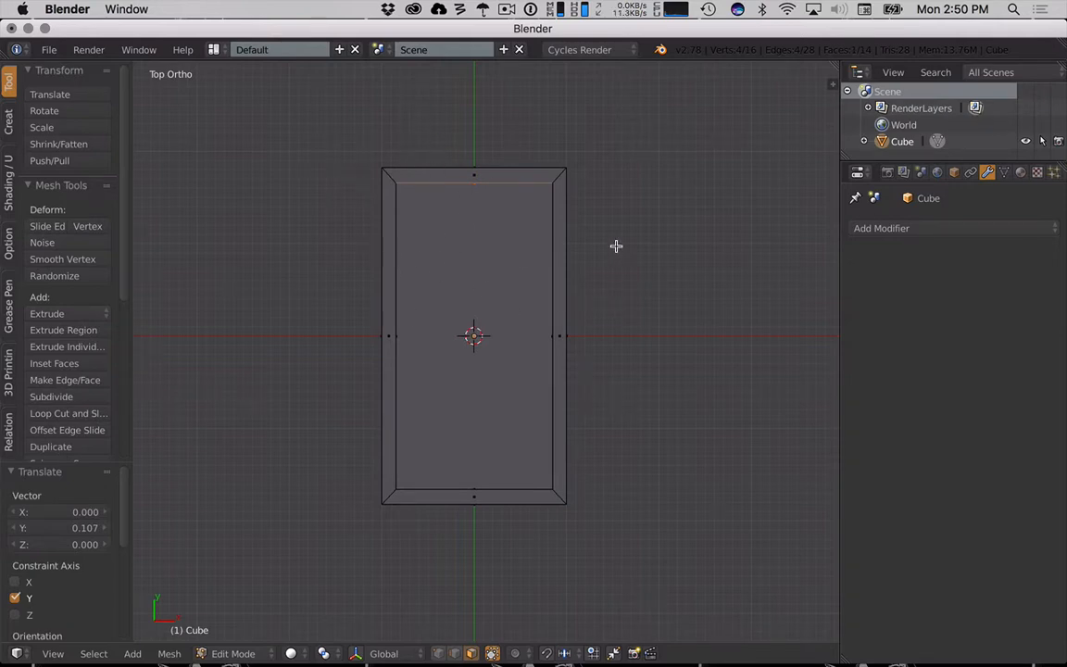
pyautogui.moveTo(576, 330)
pyautogui.mouseDown(button='middle')
pyautogui.moveTo(585, 347)
pyautogui.moveTo(576, 324)
pyautogui.mouseUp(button='middle')
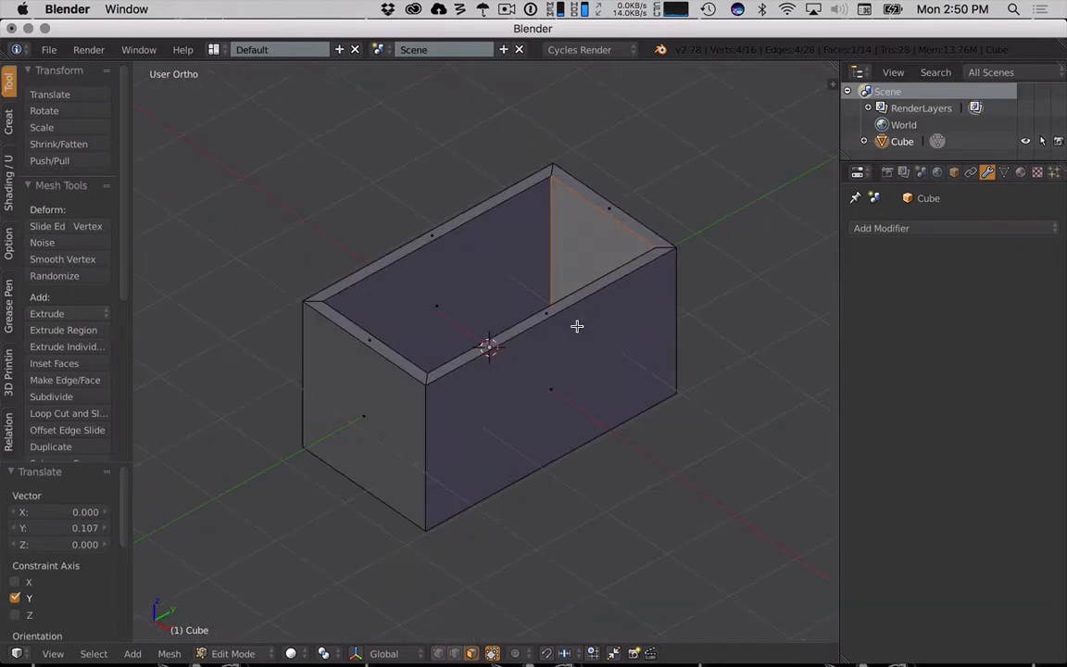
# Return the box to Object Mode and search the commands for "dupli" to look up Duplicate Objects.
pyautogui.press('Tab')
pyautogui.moveTo(630, 376); pyautogui.dragTo(545, 364, button='middle')
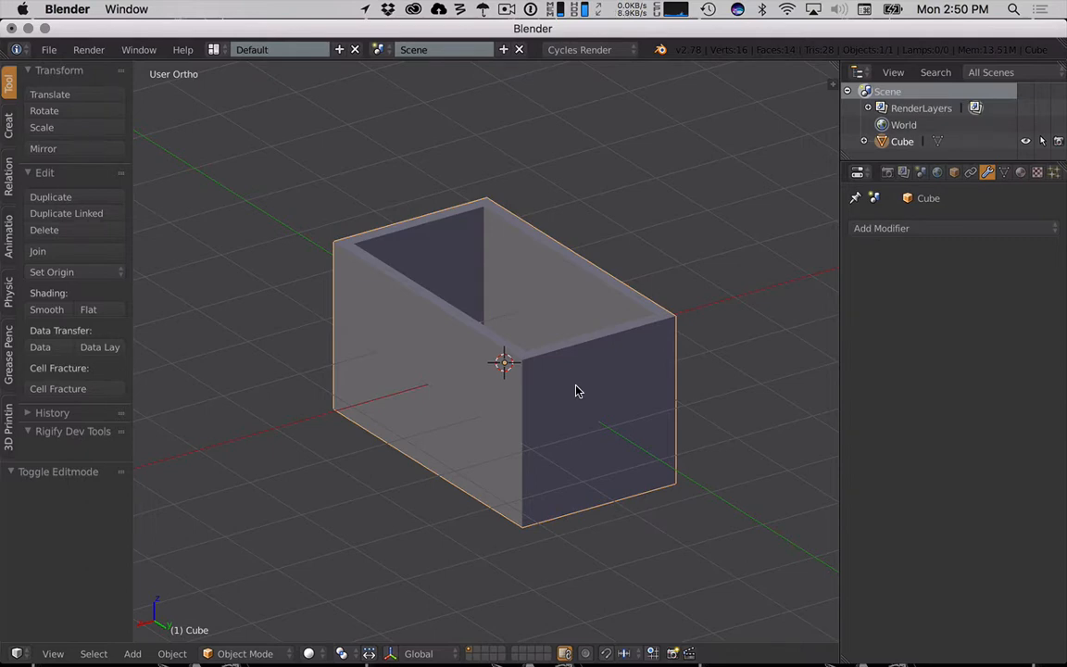
pyautogui.press('space')
pyautogui.write('dupli')
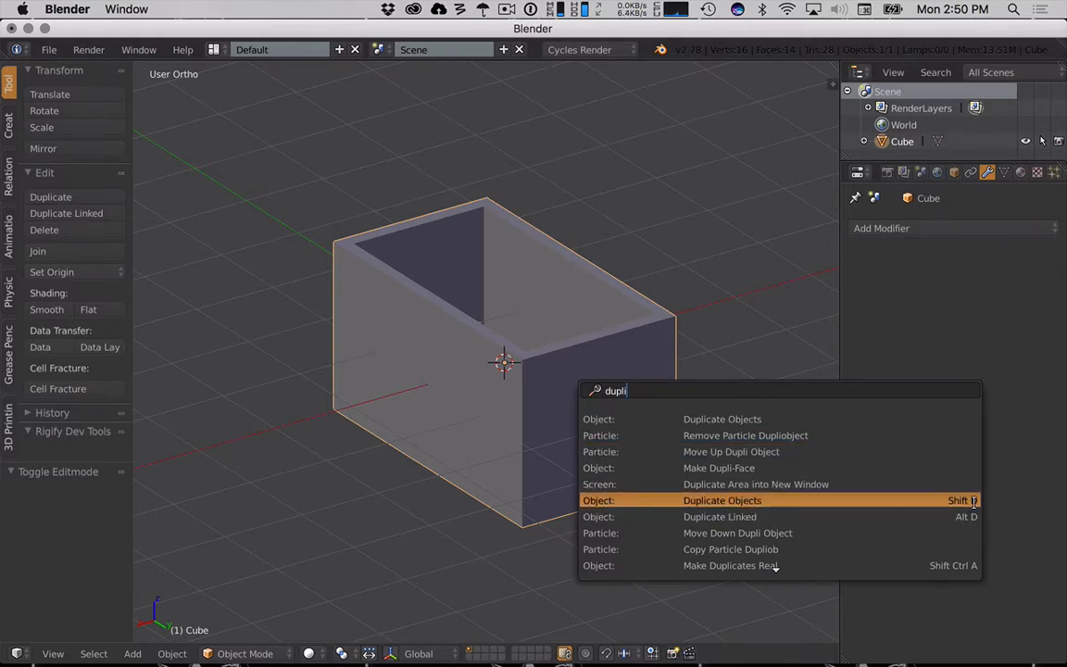
pyautogui.press('Escape')
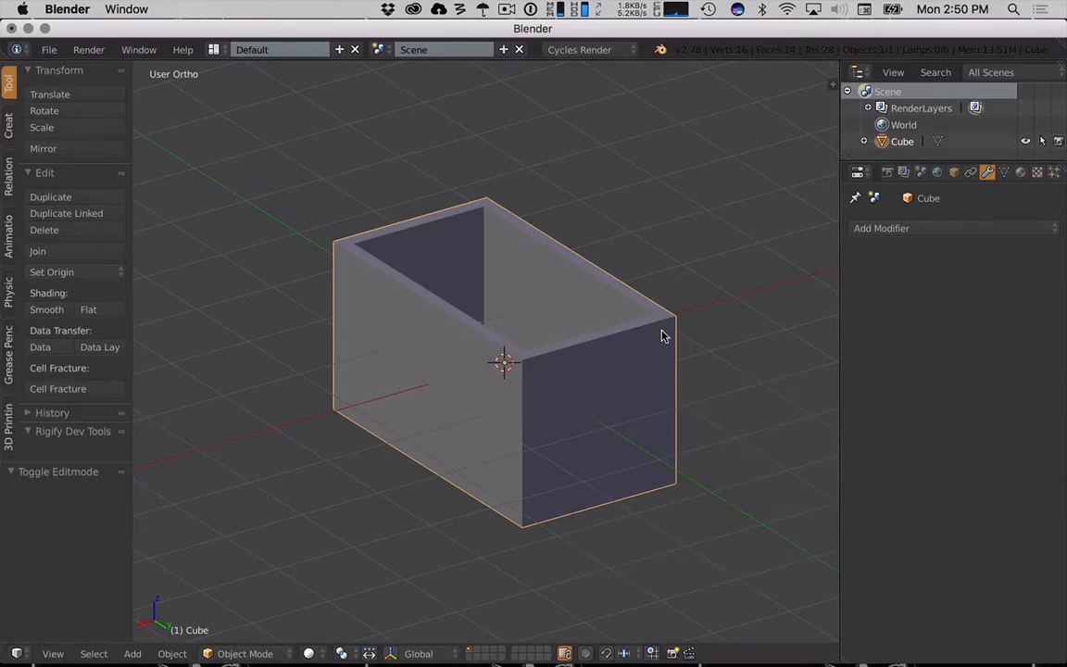
# Make a trial duplicate of the box offset above the original, and delete that copy.
pyautogui.hotkey('shift', 'd')
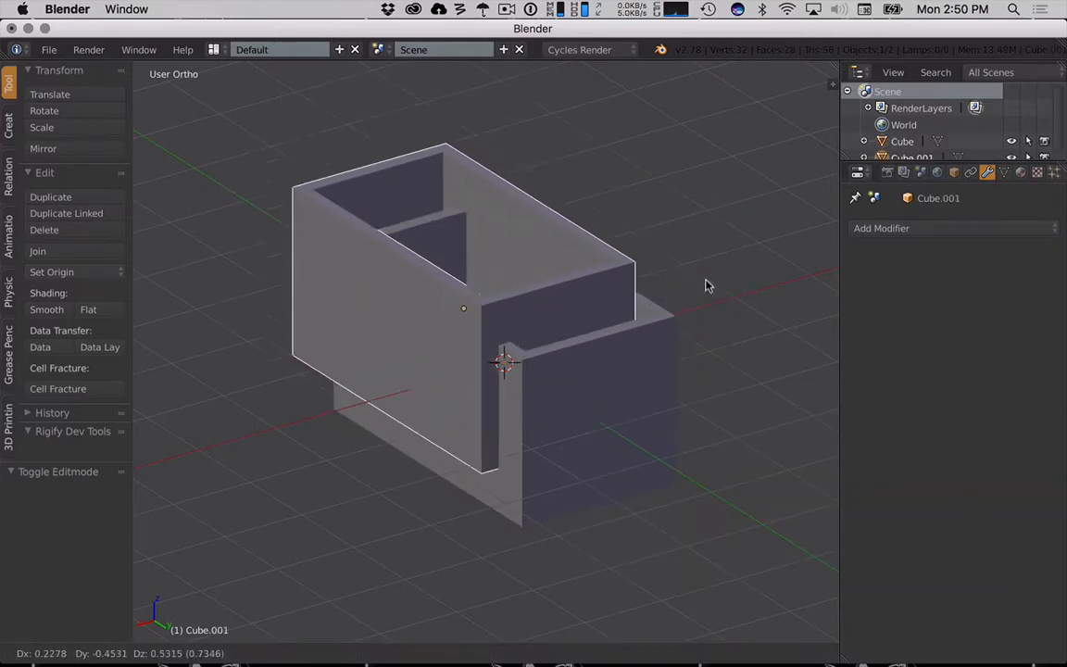
pyautogui.click(594, 190)
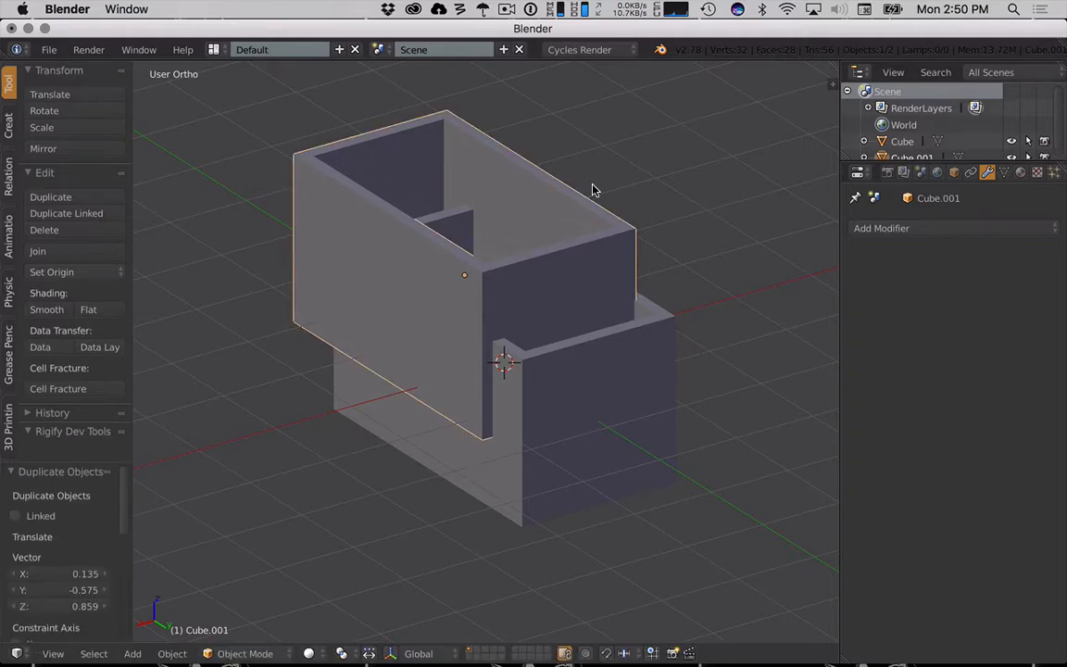
pyautogui.press('x')
pyautogui.press('x')
pyautogui.click(608, 226)
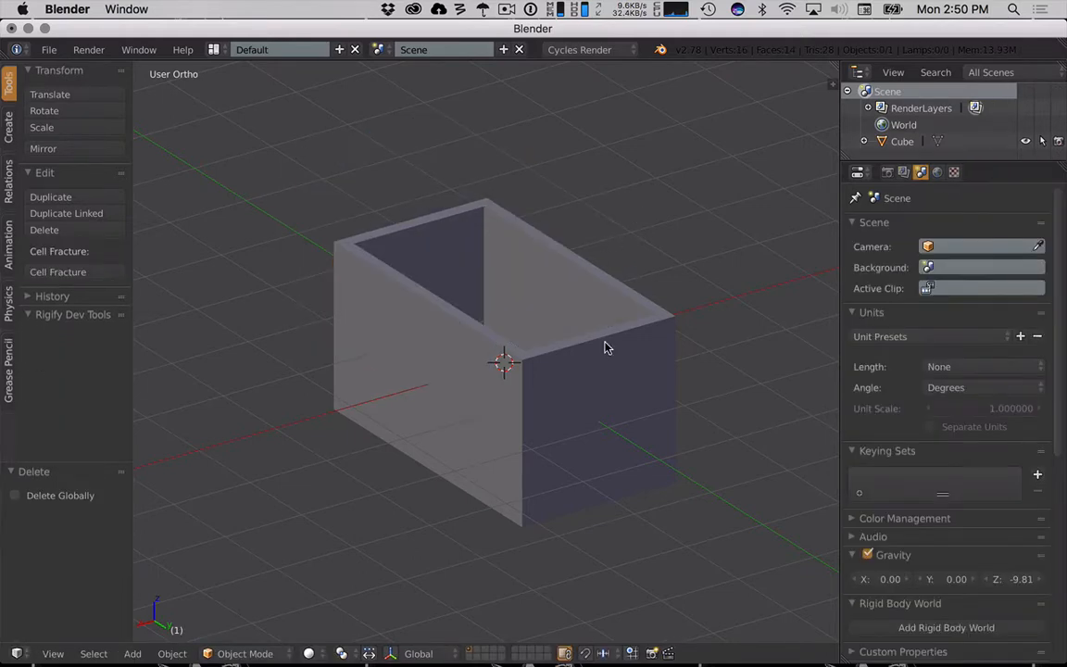
# Select the original box and practise toggling the selection of everything off and on, ending with the box selected.
pyautogui.rightClick(611, 458)
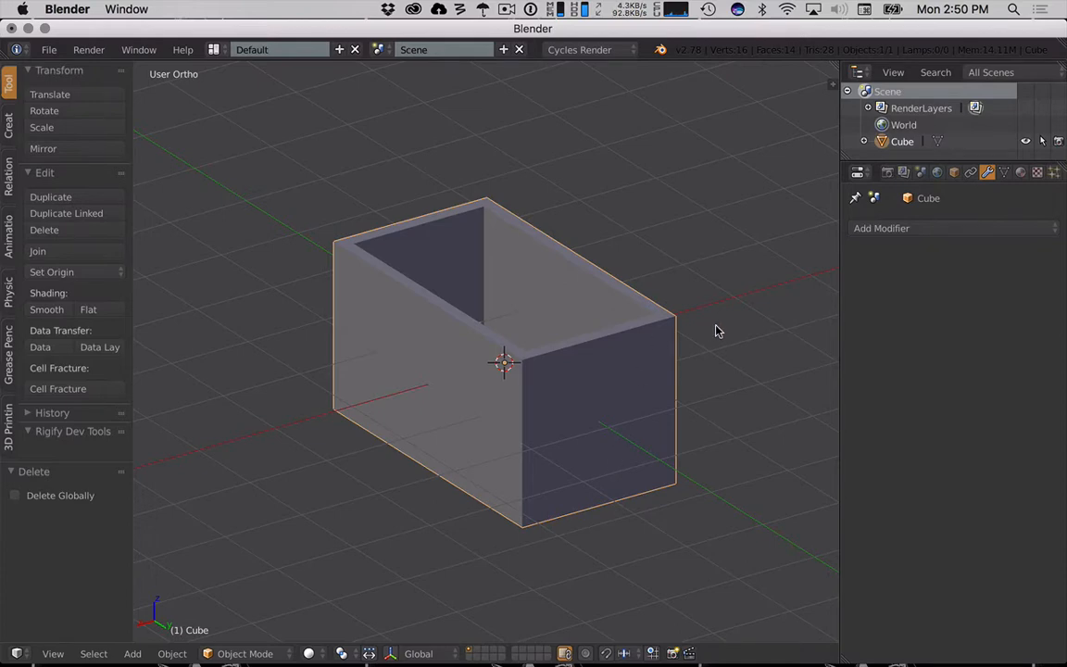
pyautogui.press('a')
pyautogui.press('a')
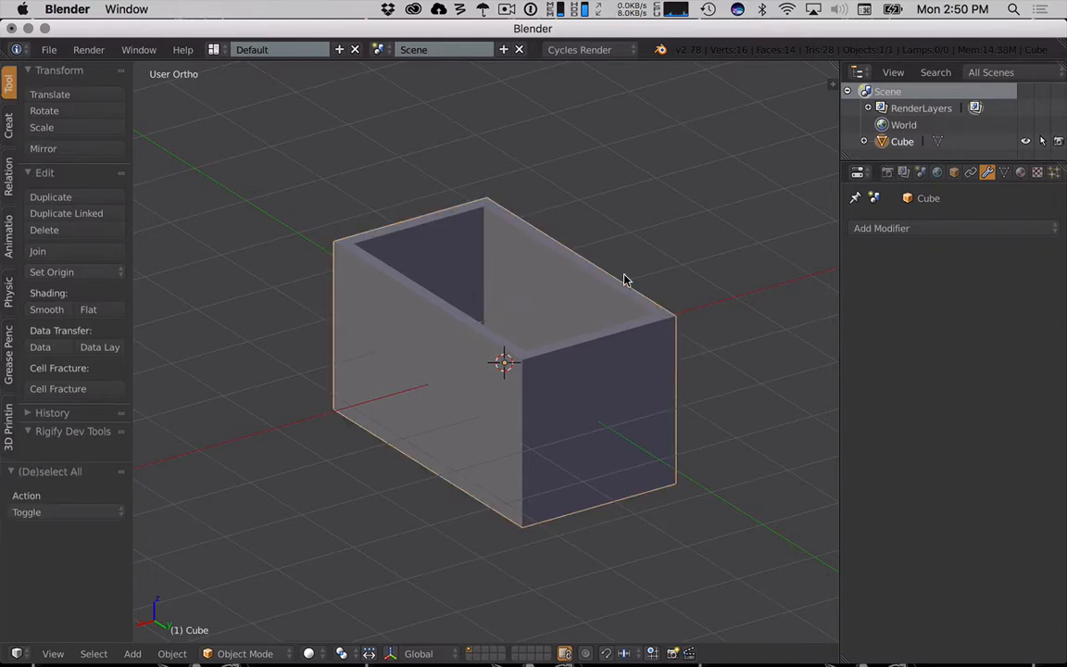
pyautogui.press('a')
pyautogui.press('a')
pyautogui.press('a')
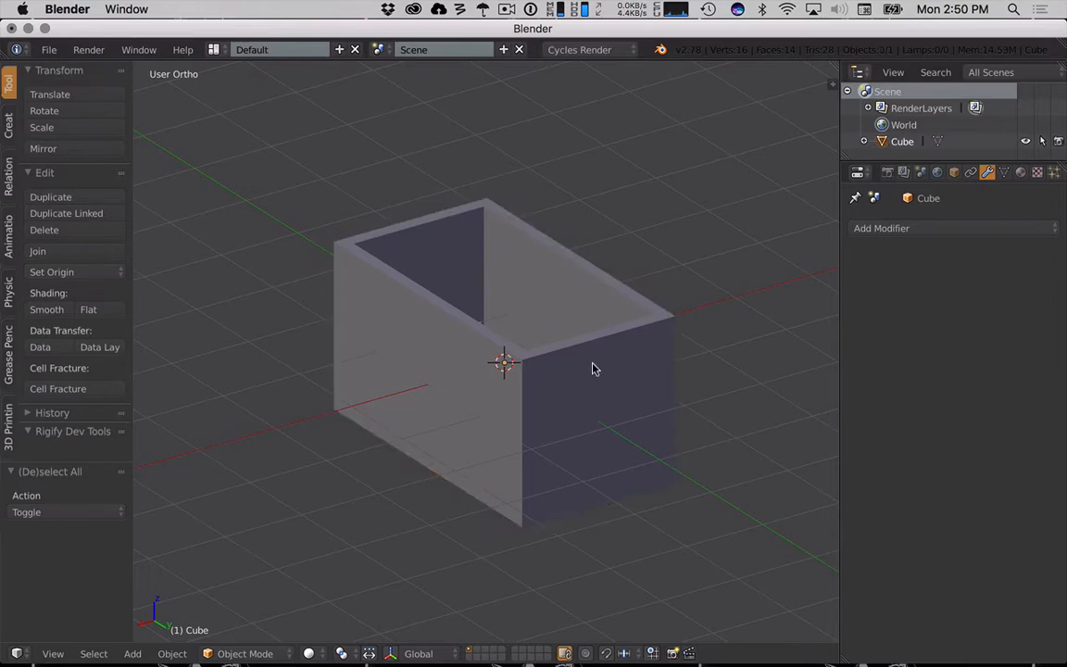
pyautogui.press('a')
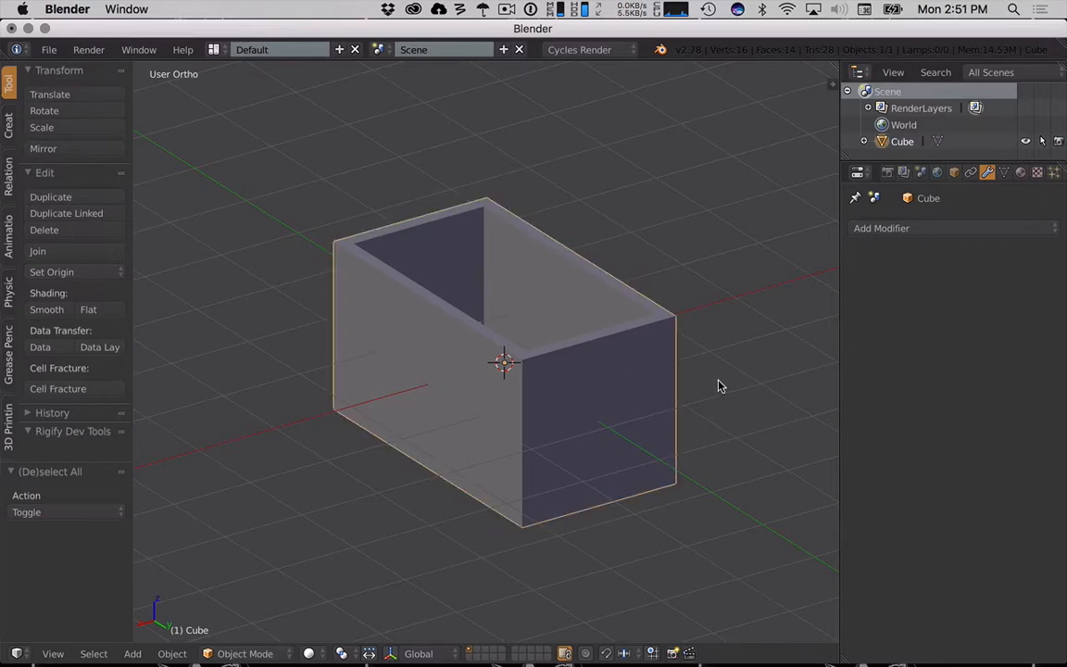
# Open the box in Edit Mode, switch to vertex selection, and select individual rim corner vertices one at a time.
pyautogui.press('Tab')
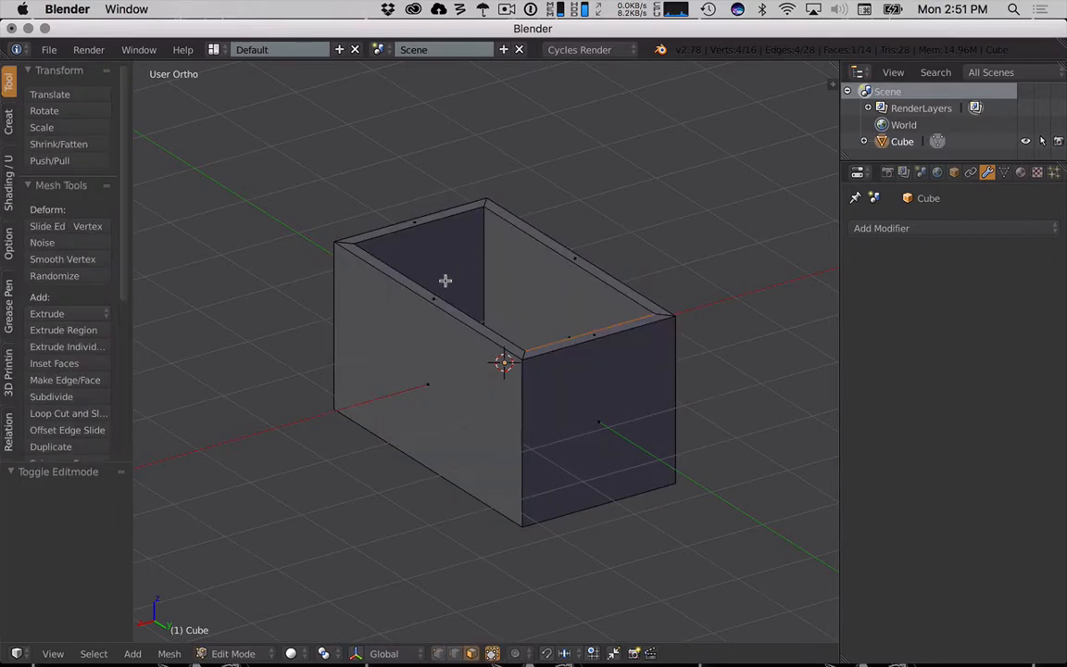
pyautogui.hotkey('ctrl', 'Tab')
pyautogui.click(389, 286)
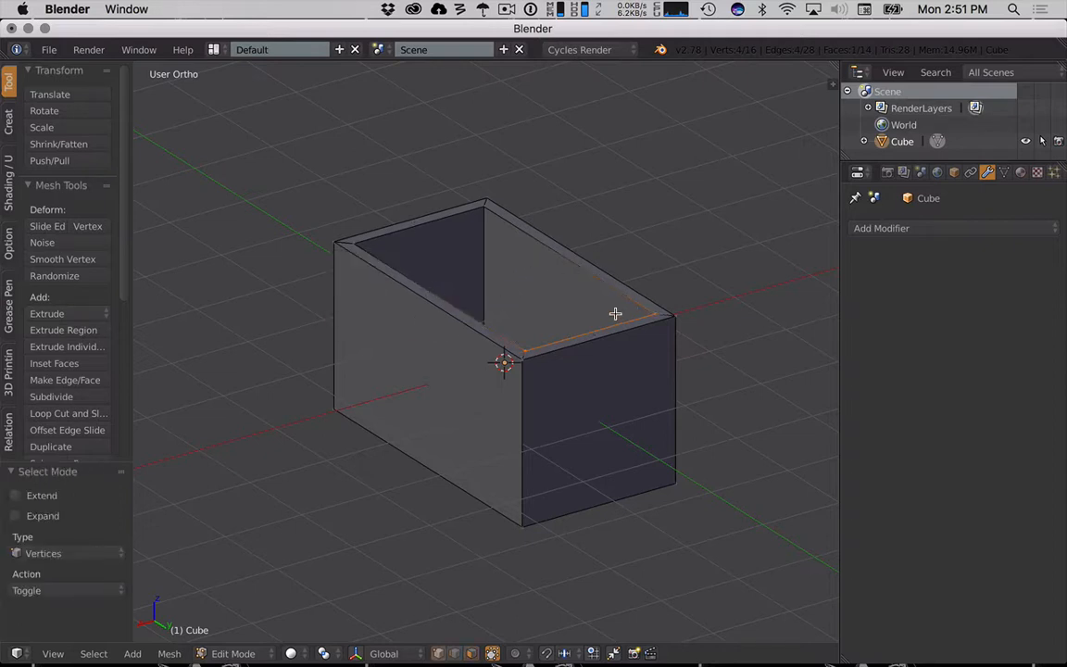
pyautogui.rightClick(515, 364)
pyautogui.rightClick(673, 338)
pyautogui.rightClick(648, 294)
pyautogui.rightClick(477, 198)
# Toggle the box between Edit Mode and Object Mode, ending in Object Mode.
pyautogui.press('Tab')
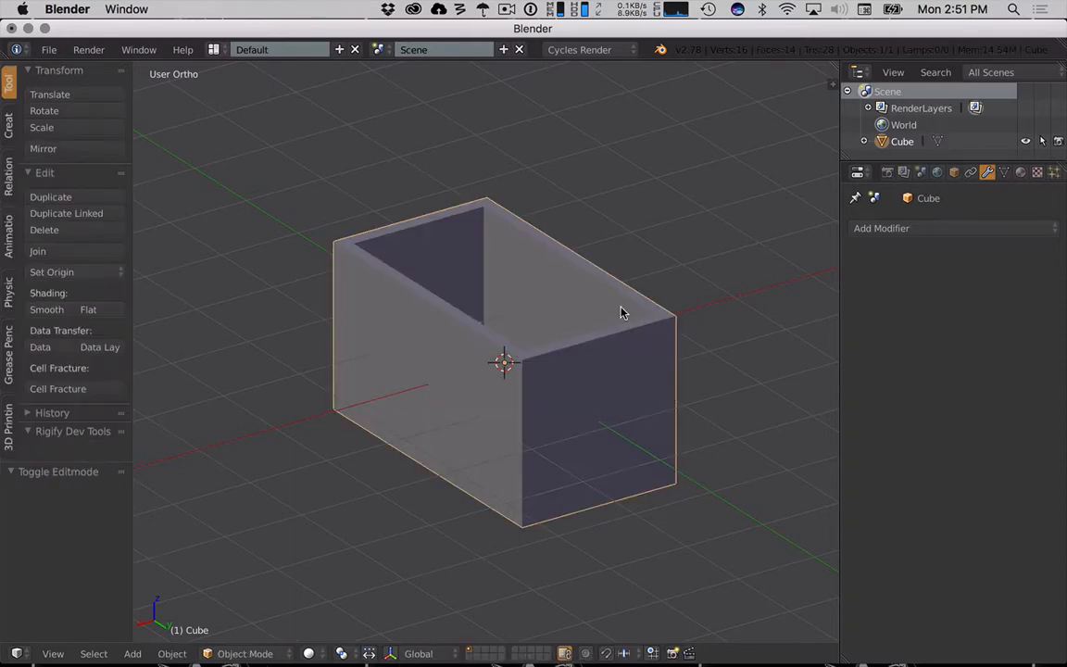
pyautogui.press('Tab')
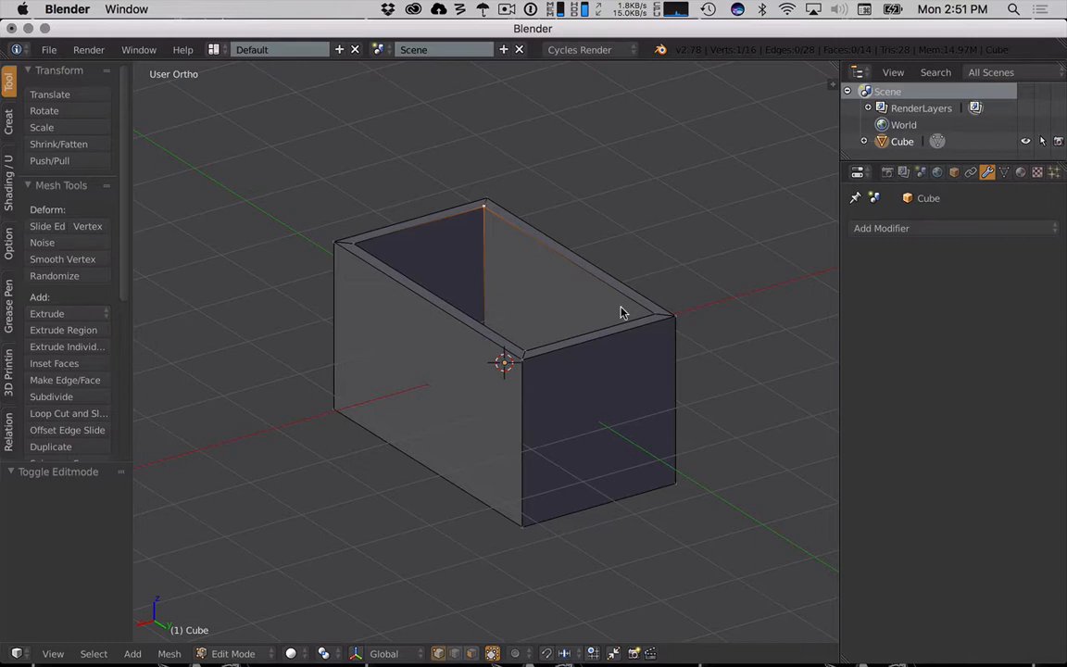
pyautogui.press('Tab')
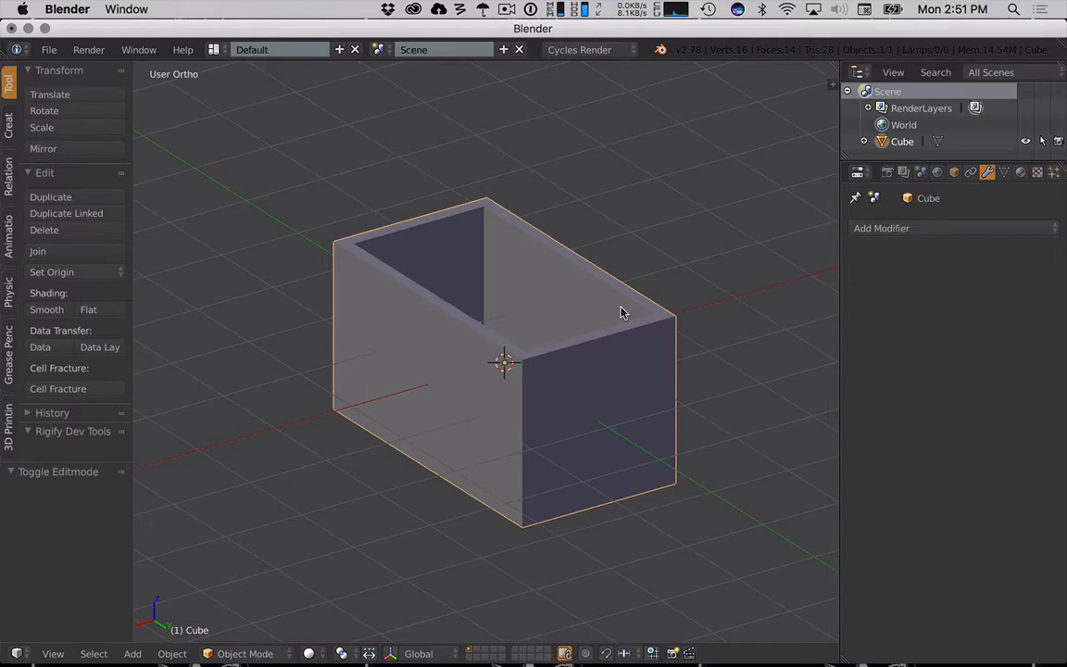
pyautogui.click(262, 654)
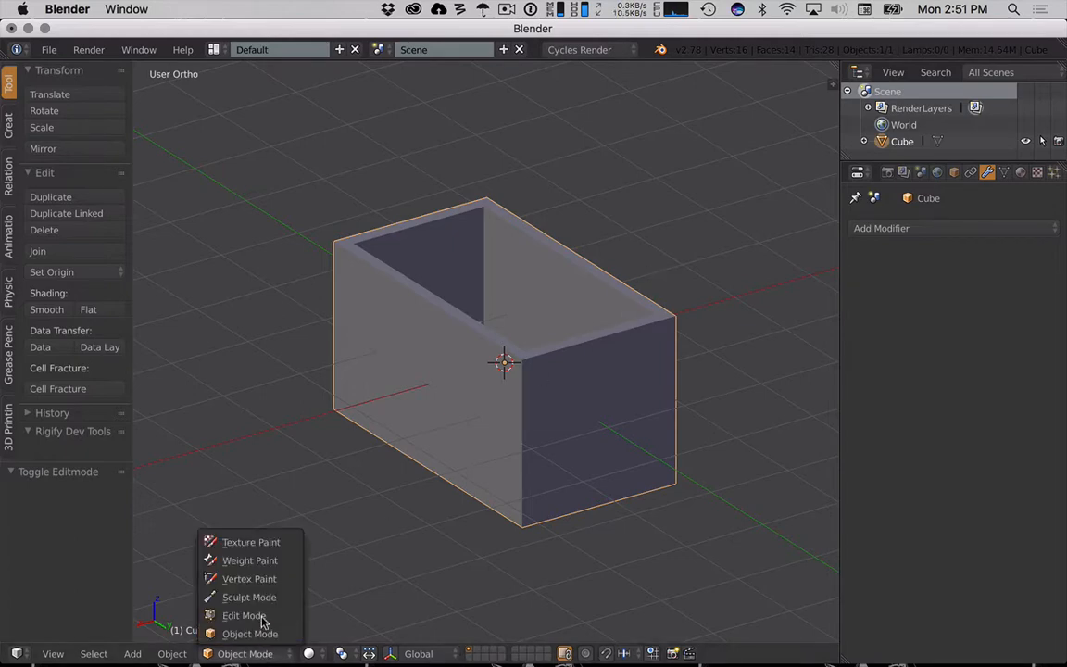
pyautogui.click(260, 633)
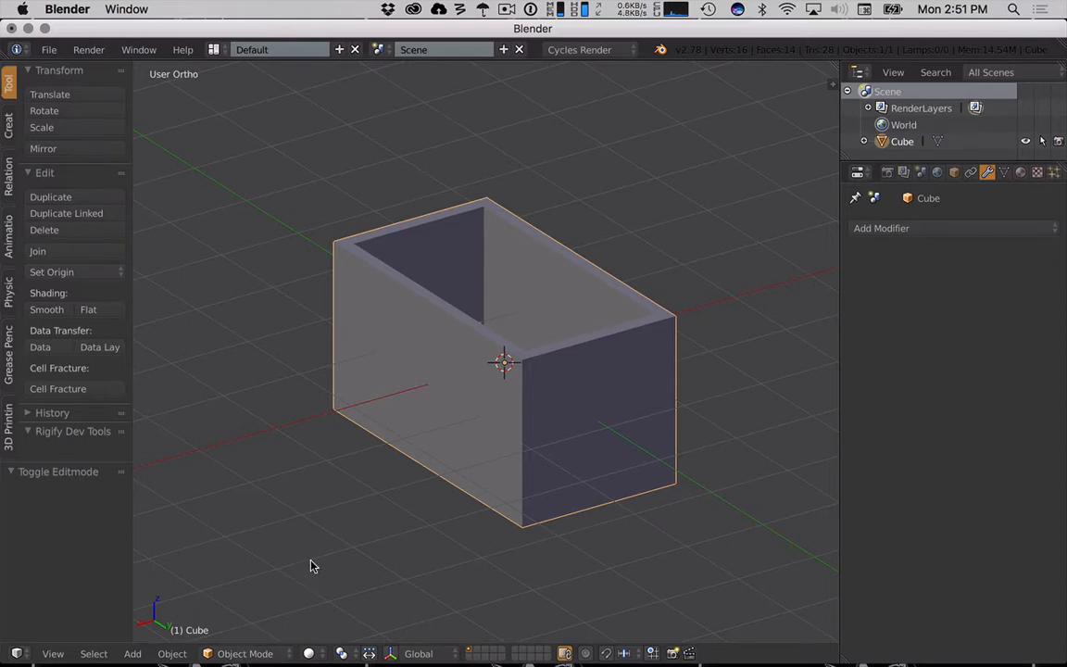
# Duplicate the box and place the copy about 2.271 above the original along the Z axis.
pyautogui.hotkey('shift', 'd')
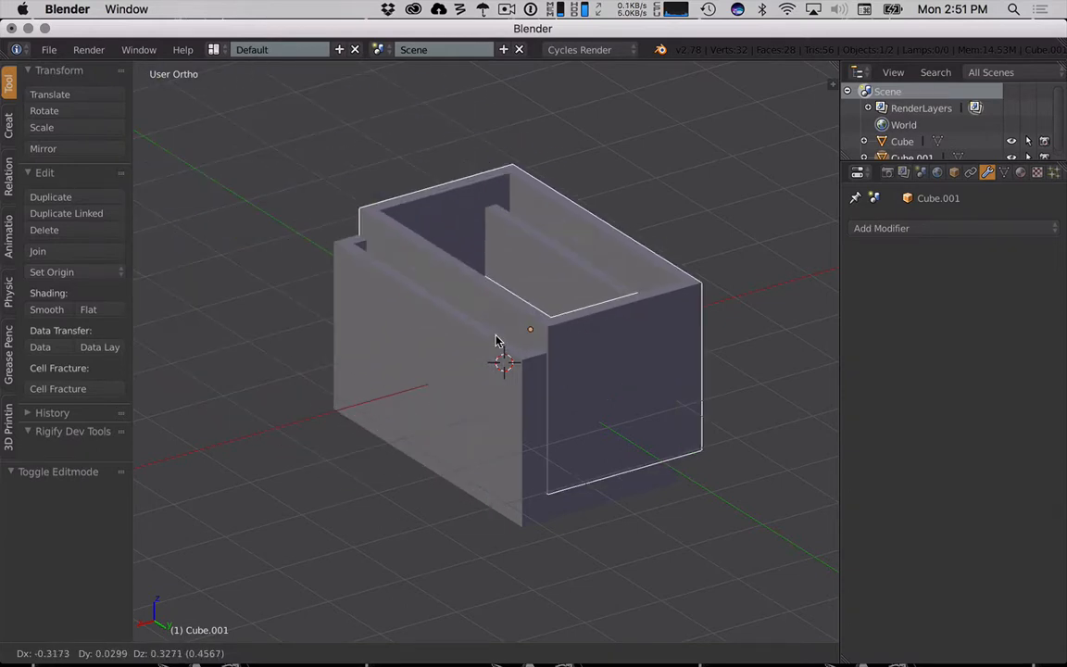
pyautogui.press('z')
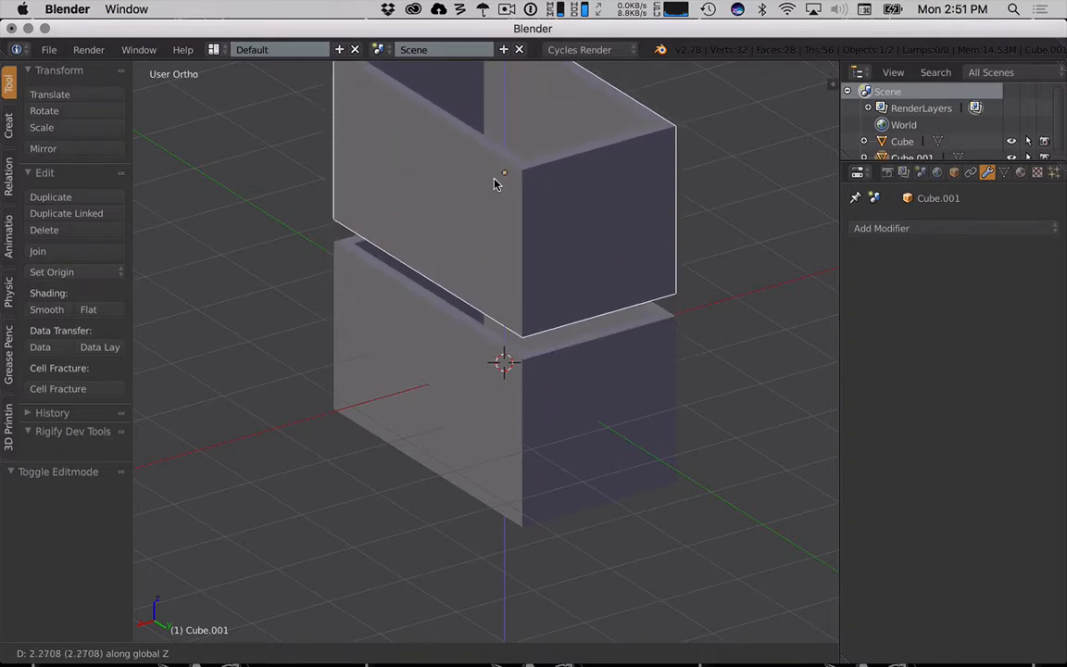
pyautogui.click(494, 183)
# From the right orthographic view, rotate the upper box copy by 180° to turn it upside down.
pyautogui.press('KP_3')
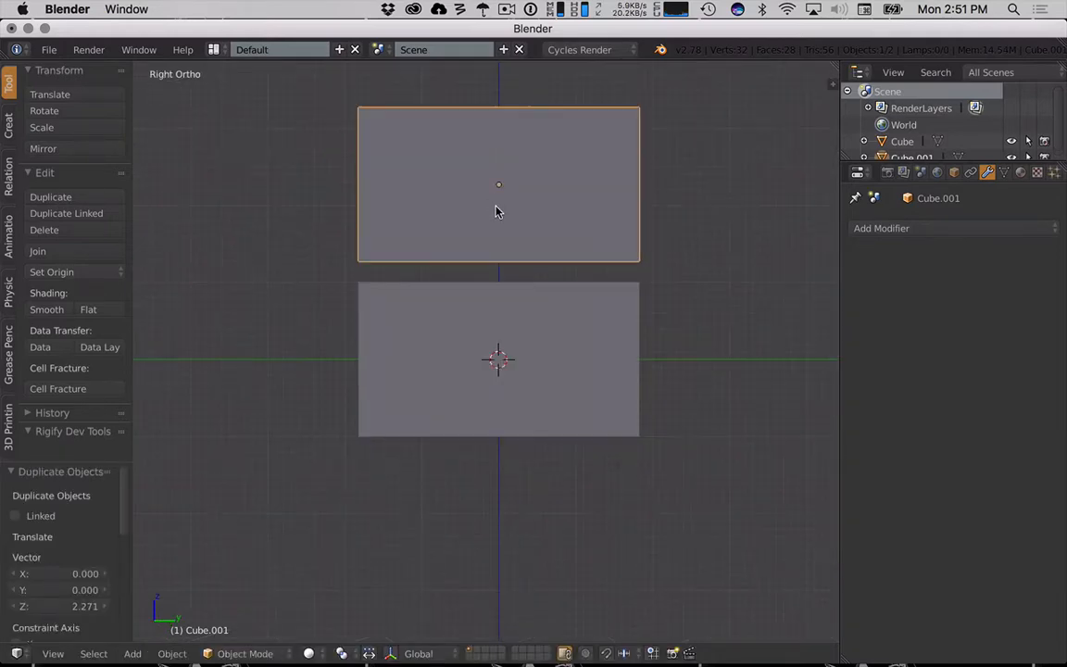
pyautogui.keyDown('shift'); pyautogui.moveTo(626, 236); pyautogui.dragTo(594, 275, button='middle'); pyautogui.keyUp('shift')
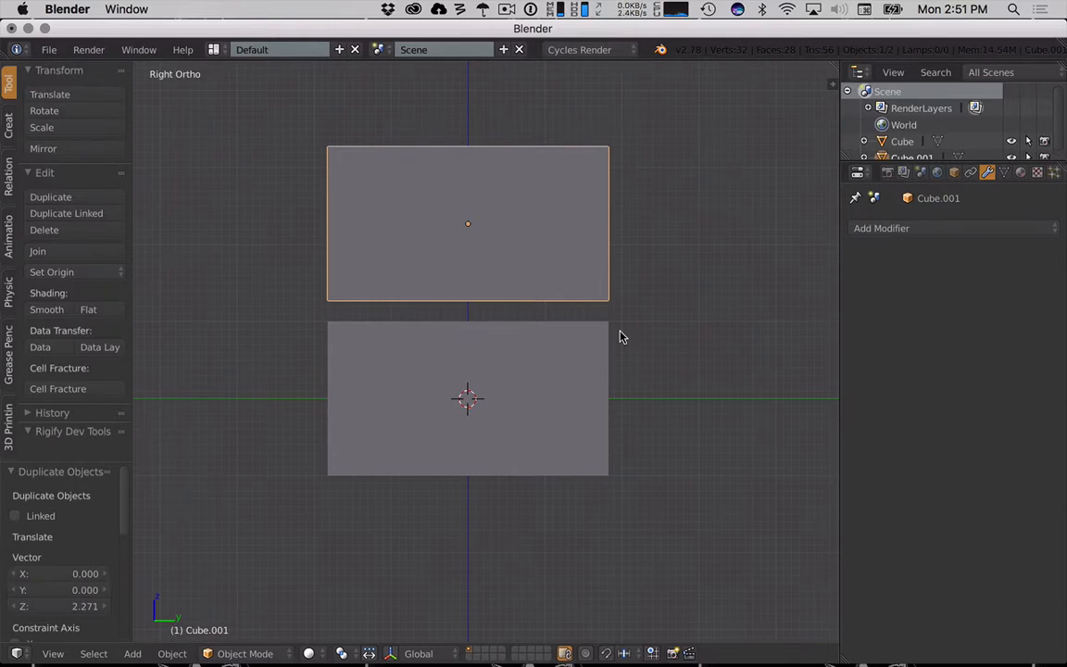
pyautogui.press('r')
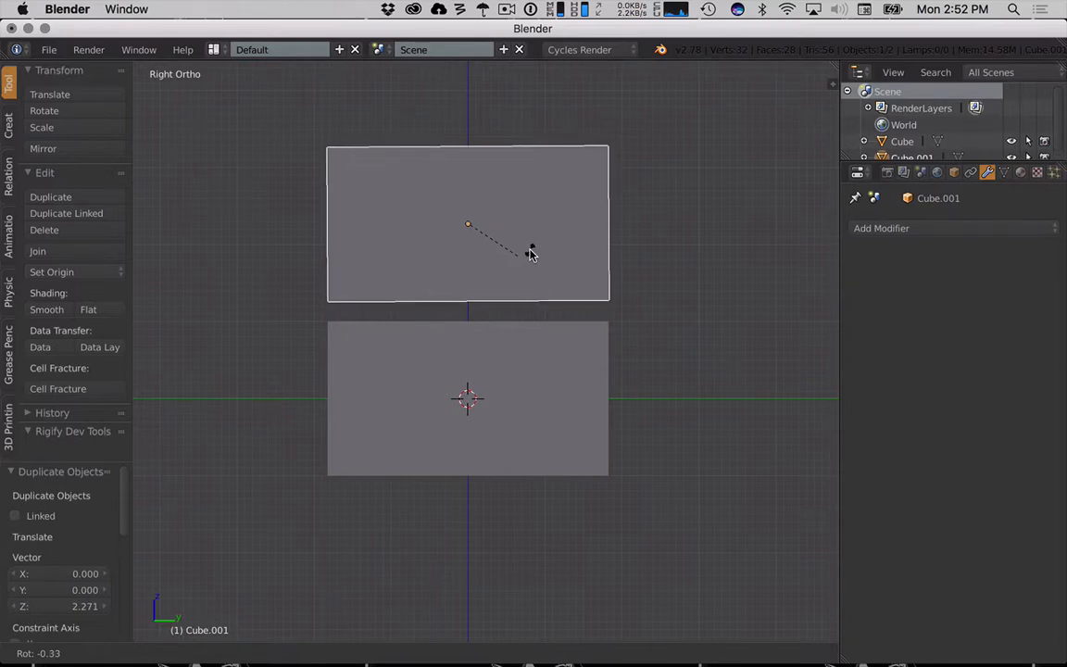
pyautogui.write('180')
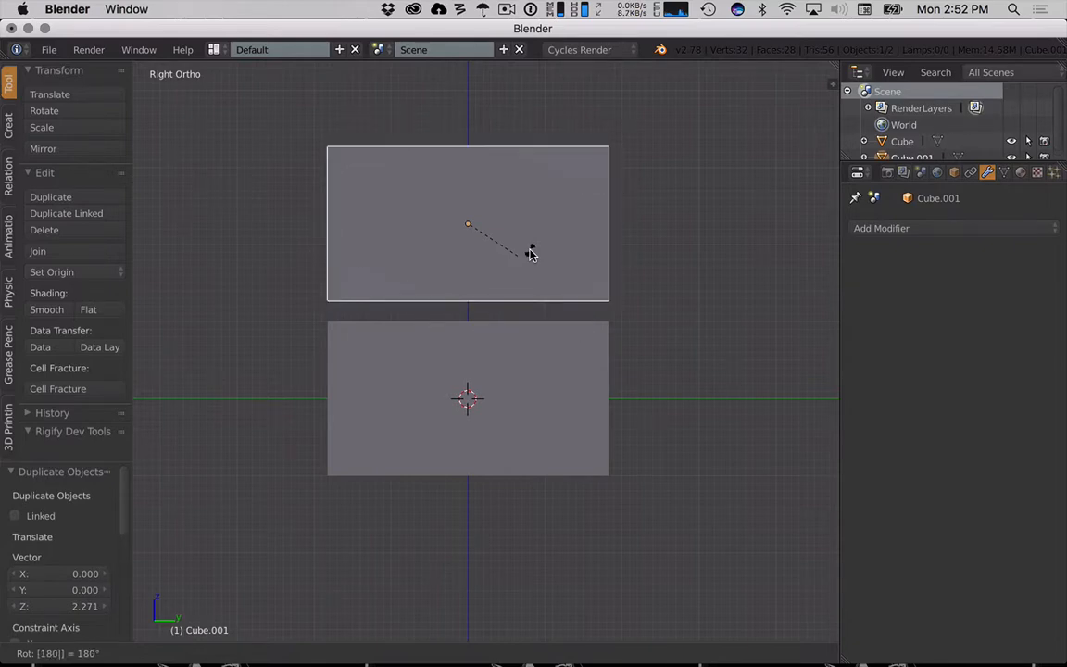
pyautogui.press('Return')
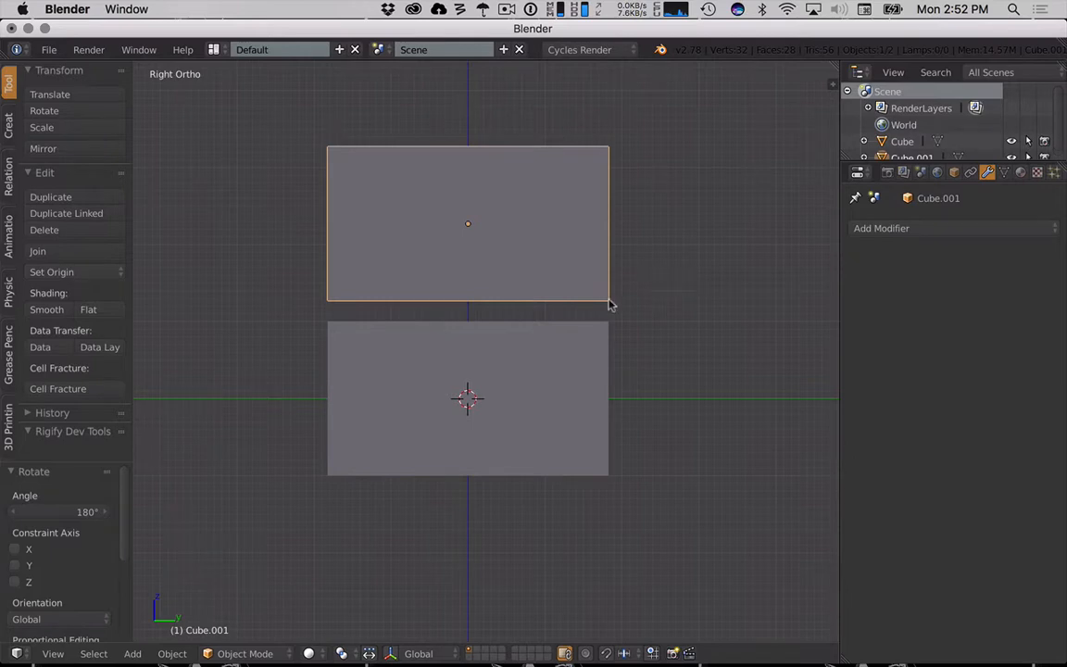
# Move the inverted box copy about 1.571 further up along the Z axis and inspect both boxes from different angles.
pyautogui.moveTo(667, 352)
pyautogui.mouseDown(button='middle')
pyautogui.moveTo(737, 359)
pyautogui.moveTo(692, 263)
pyautogui.moveTo(691, 292)
pyautogui.moveTo(694, 267)
pyautogui.moveTo(676, 300)
pyautogui.moveTo(629, 335)
pyautogui.moveTo(573, 299)
pyautogui.mouseUp(button='middle')
pyautogui.press('z')
pyautogui.press('z')
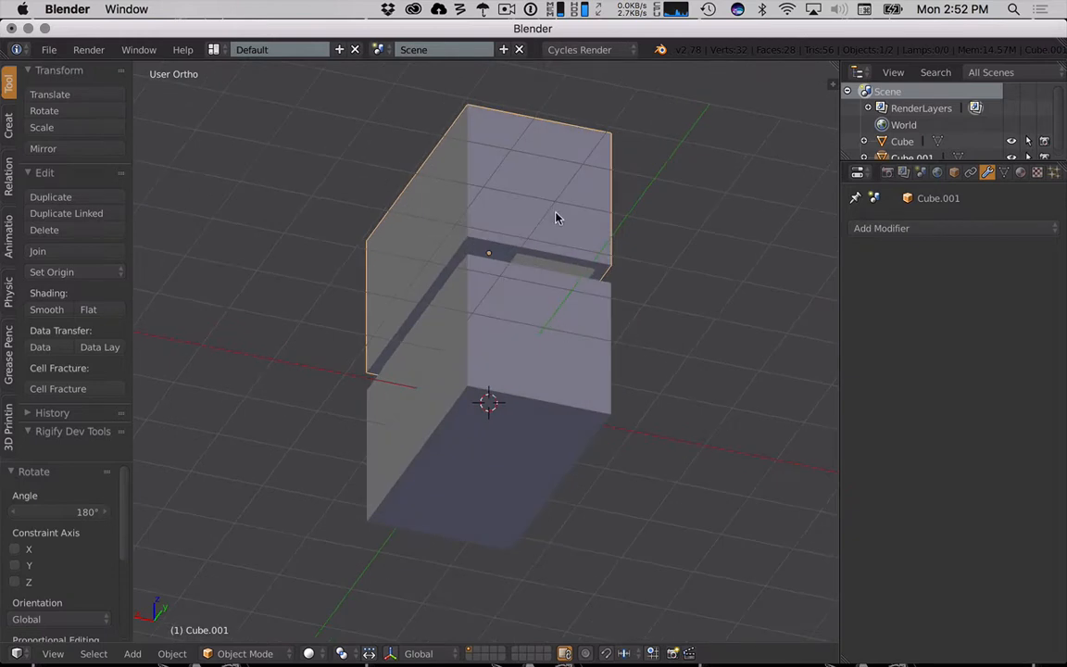
pyautogui.press('g')
pyautogui.press('z')
pyautogui.click(536, 191)
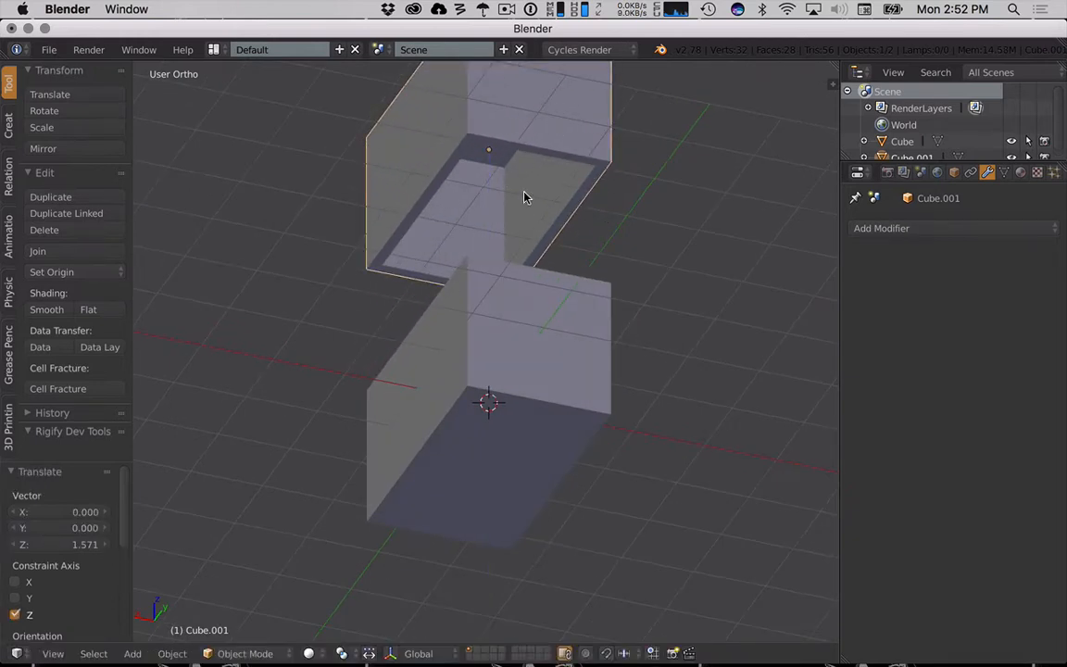
pyautogui.moveTo(523, 197); pyautogui.dragTo(610, 246, button='middle')
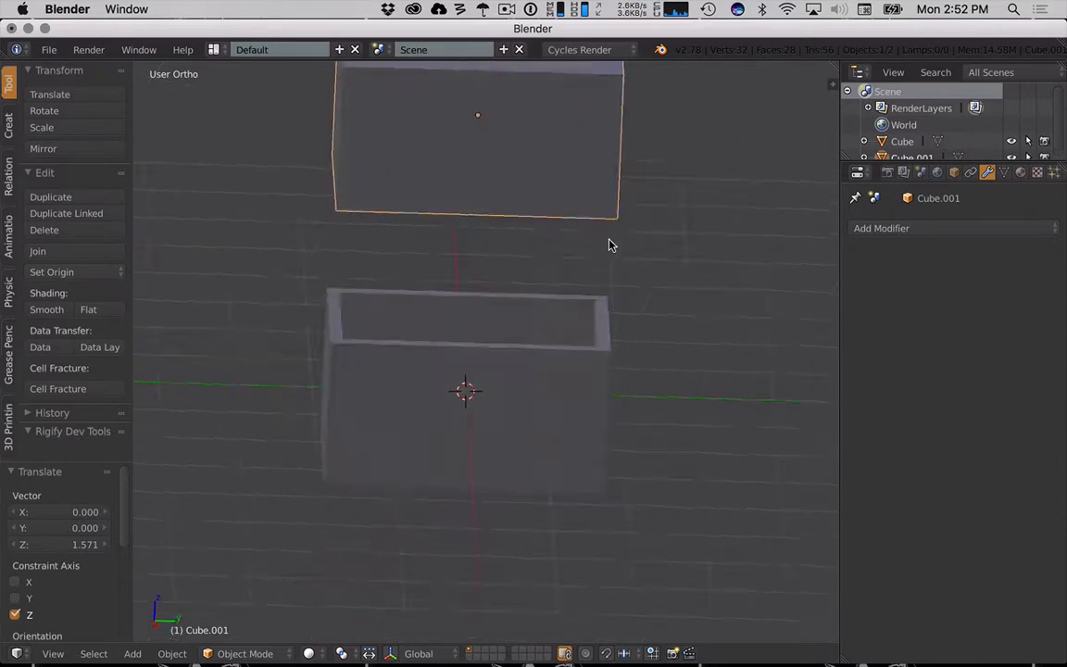
# From the front orthographic view, lower the inverted box copy by about 1.3 along the Z axis.
pyautogui.press('KP_1')
pyautogui.press('g')
pyautogui.press('z')
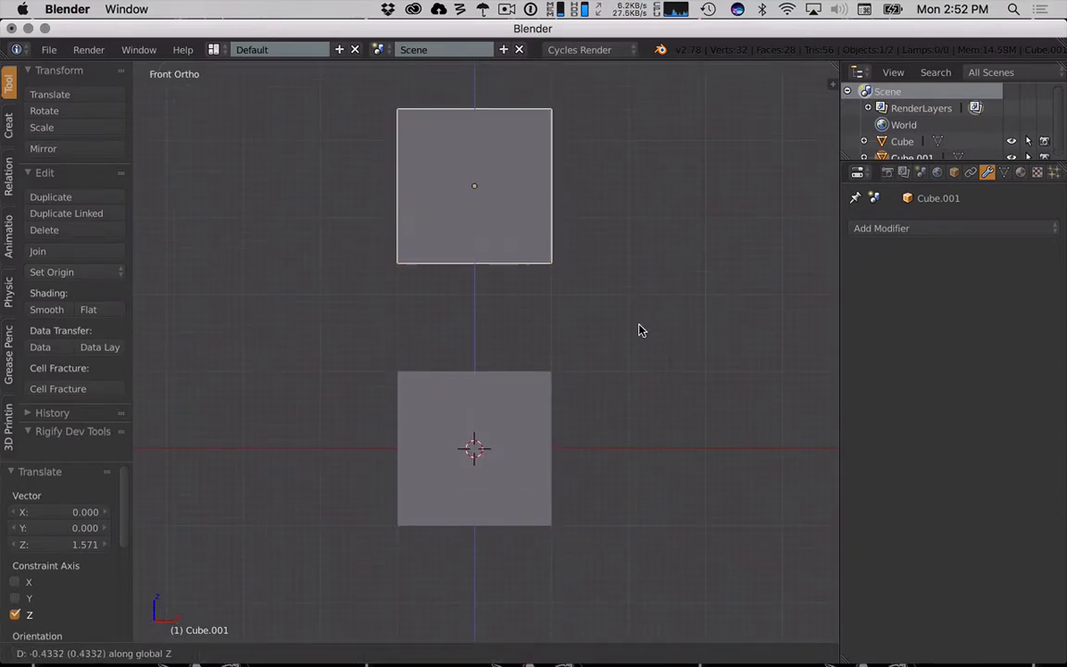
pyautogui.click(637, 388)
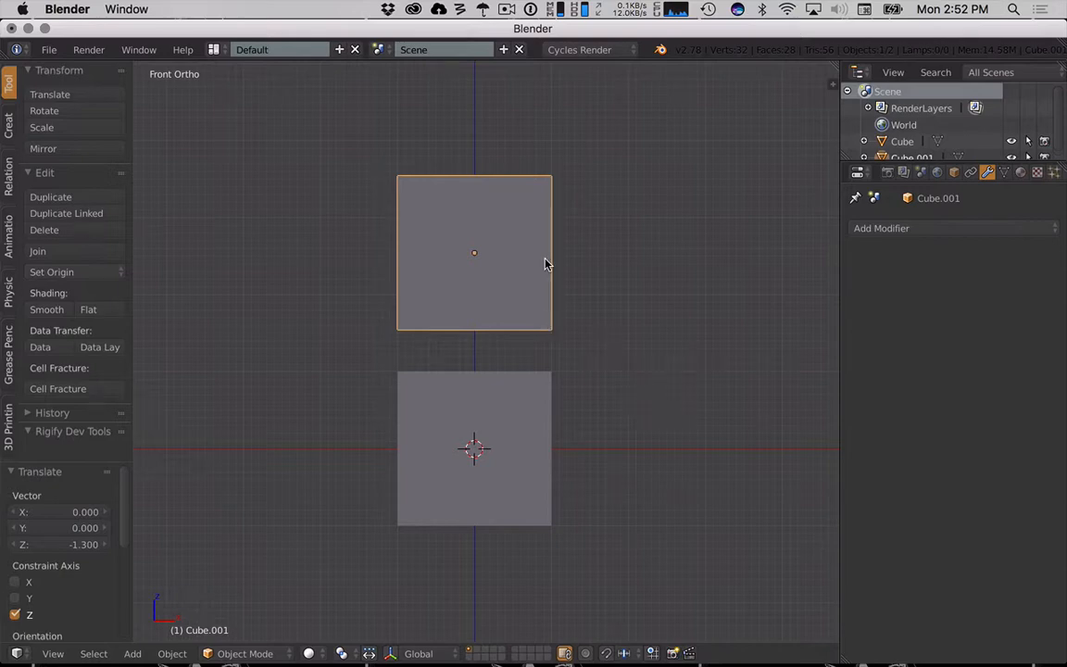
# Flatten the upper box copy into a lid by scaling it to about 0.162 along Z, and inspect it in wireframe.
pyautogui.press('s')
pyautogui.press('z')
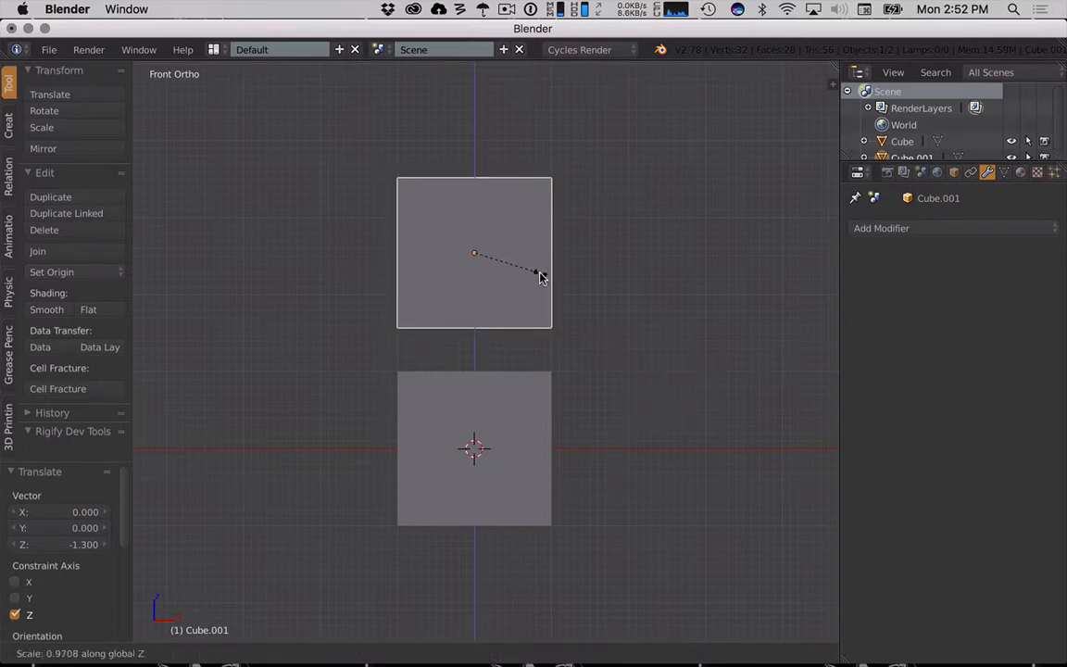
pyautogui.click(486, 255)
pyautogui.press('z')
pyautogui.scroll(4, 536, 301)
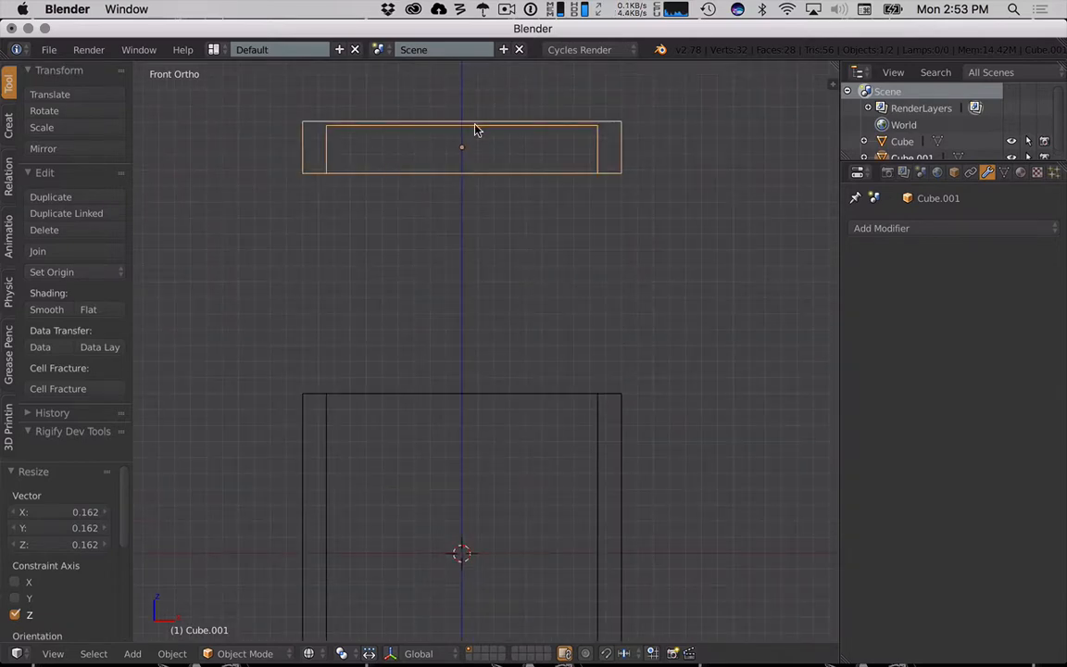
pyautogui.moveTo(533, 221); pyautogui.dragTo(548, 268, button='middle')
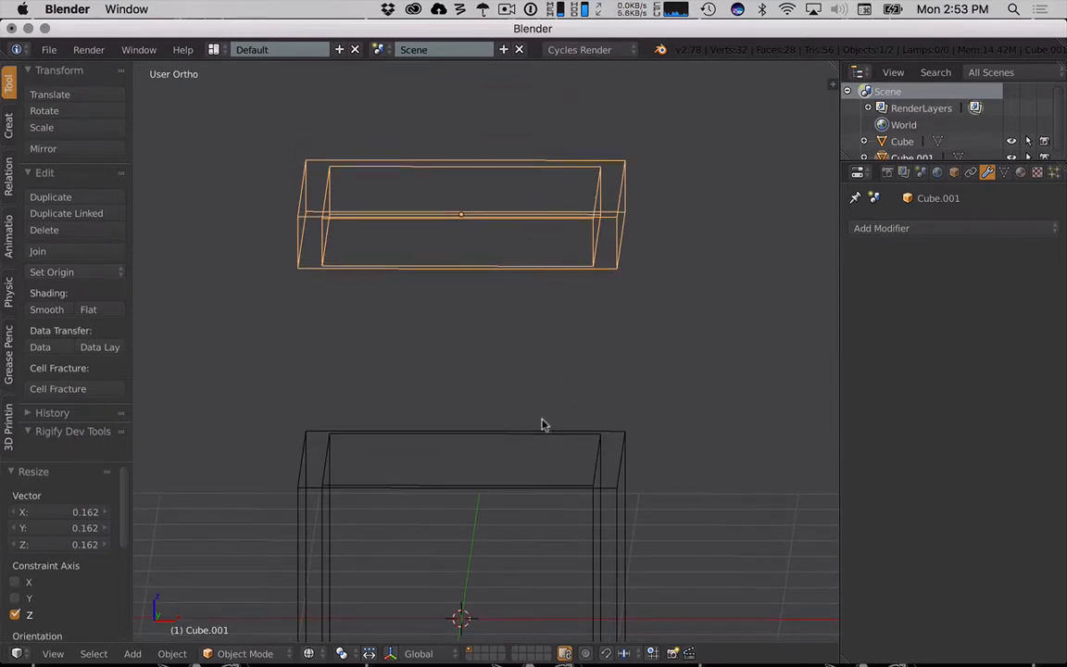
# In Edit Mode, move the lid's inner top face down about 0.078 along Z to thicken the top, and return to Object Mode.
pyautogui.press('KP_1')
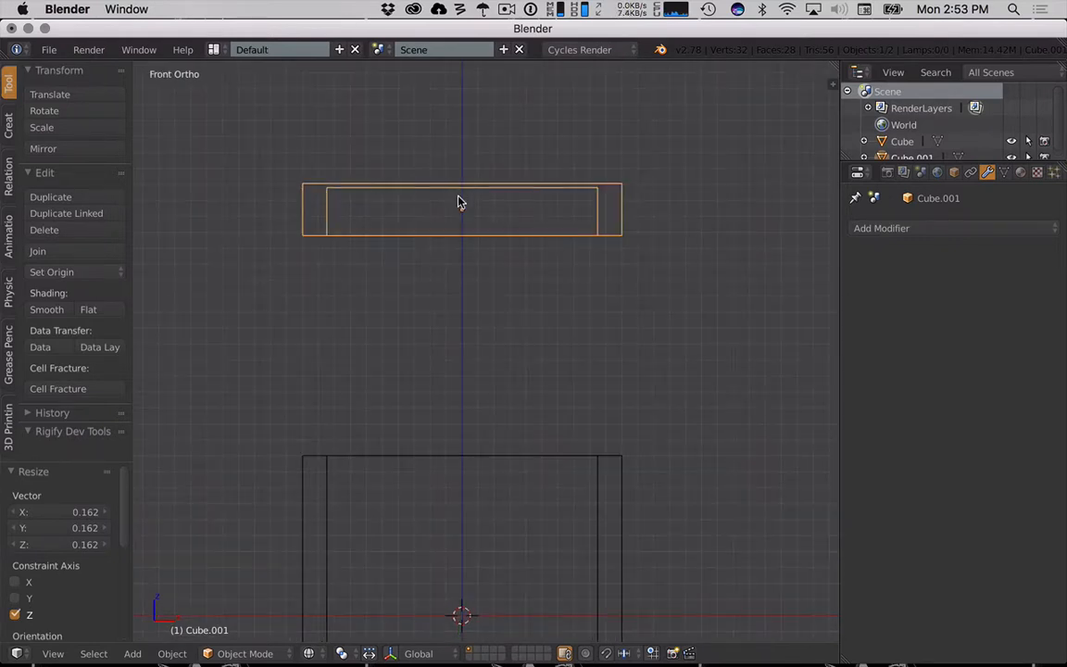
pyautogui.press('Tab')
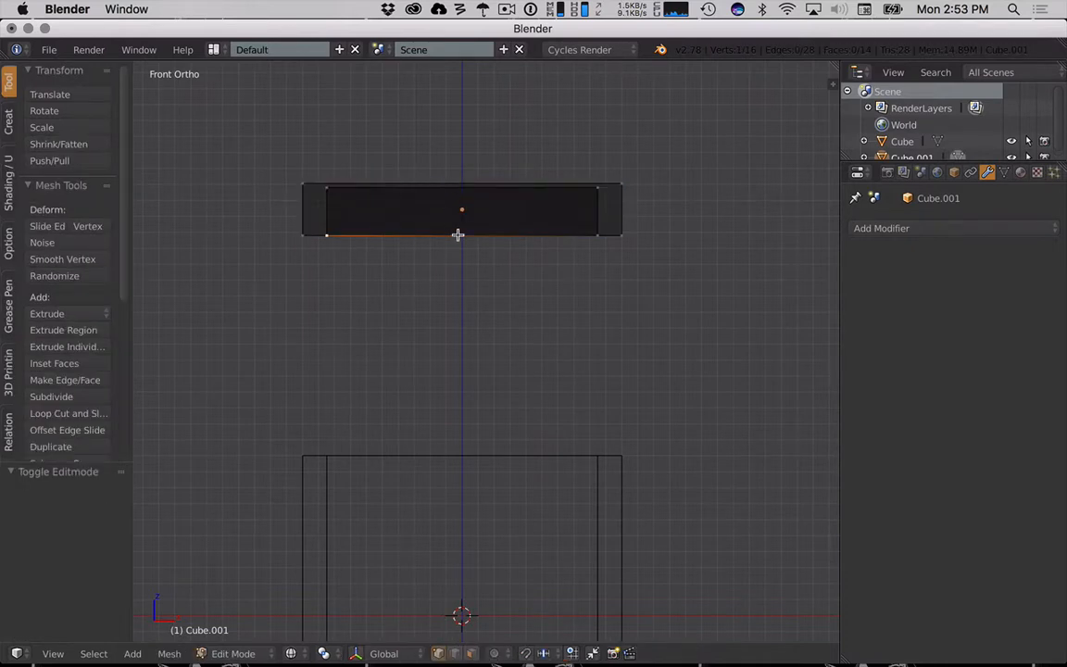
pyautogui.moveTo(462, 274); pyautogui.dragTo(458, 246, button='middle')
pyautogui.press('z')
pyautogui.hotkey('ctrl', 'Tab')
pyautogui.click(447, 244)
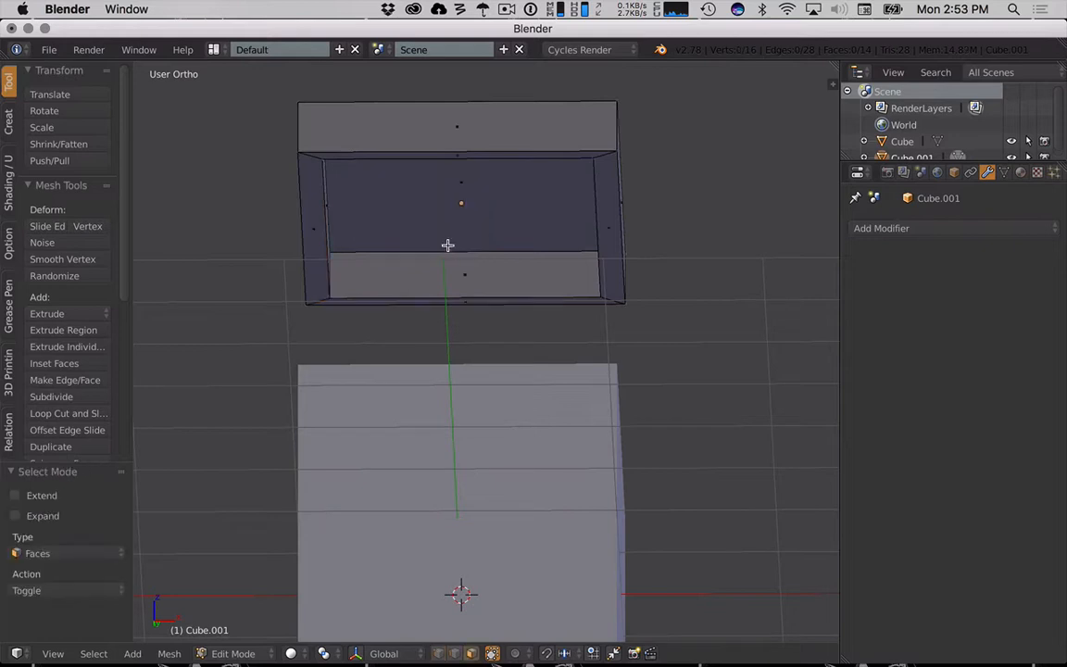
pyautogui.rightClick(482, 206)
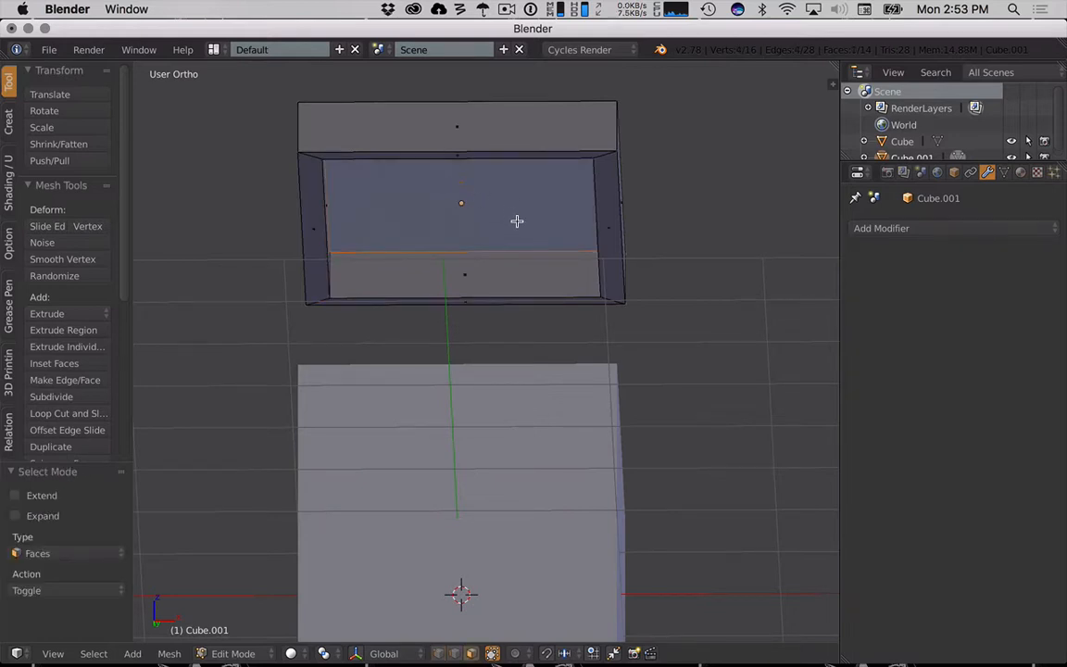
pyautogui.press('KP_1')
pyautogui.press('z')
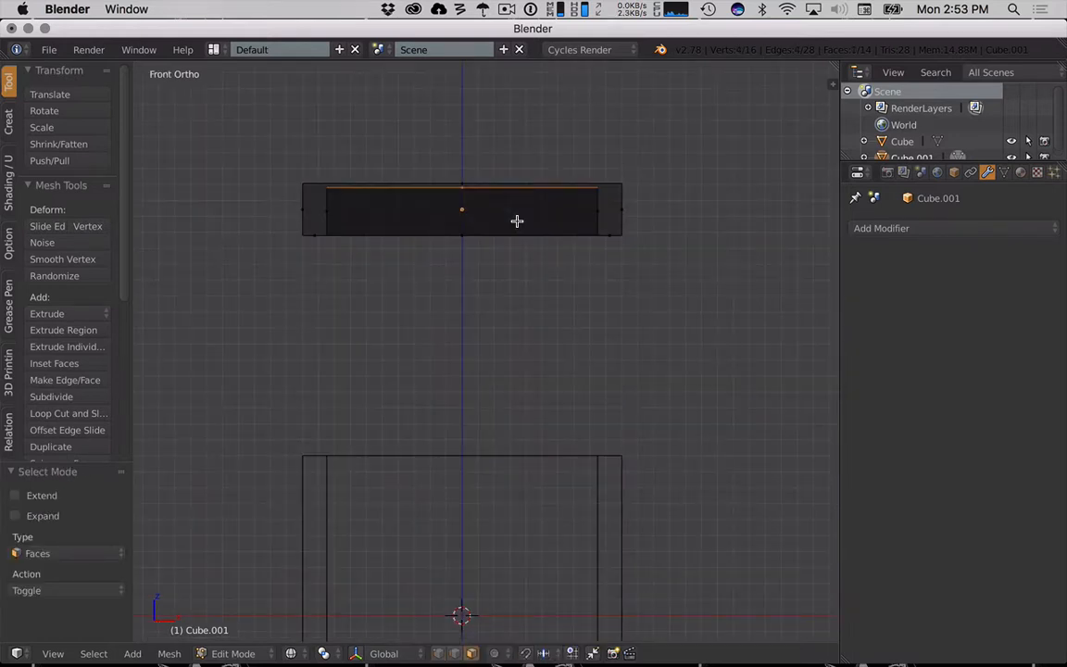
pyautogui.press('g')
pyautogui.press('z')
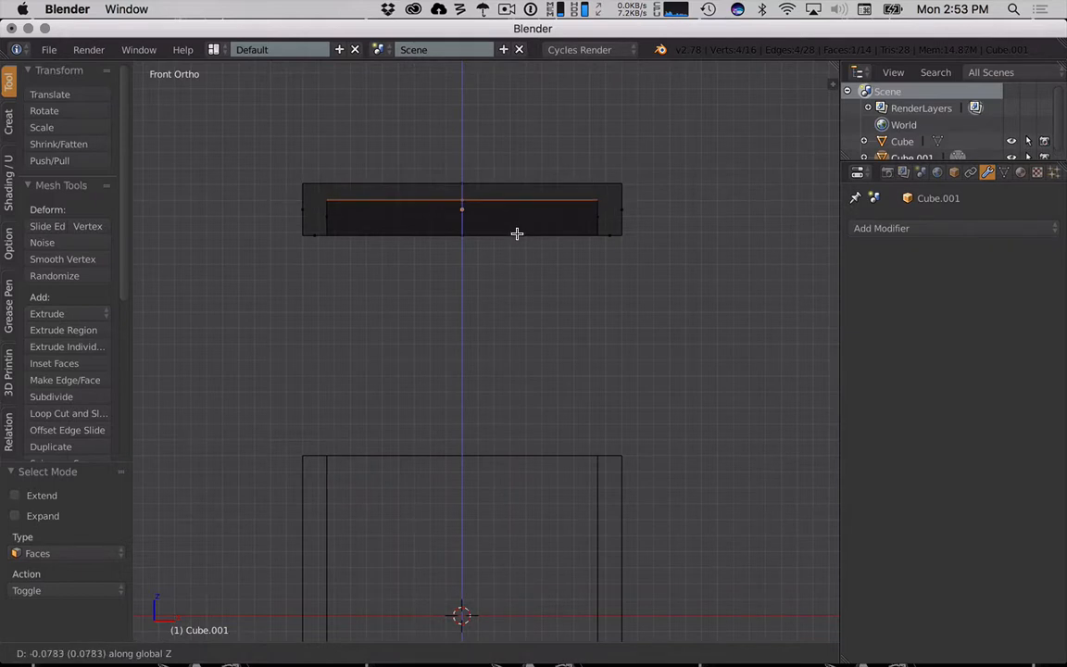
pyautogui.click(517, 233)
pyautogui.press('Tab')
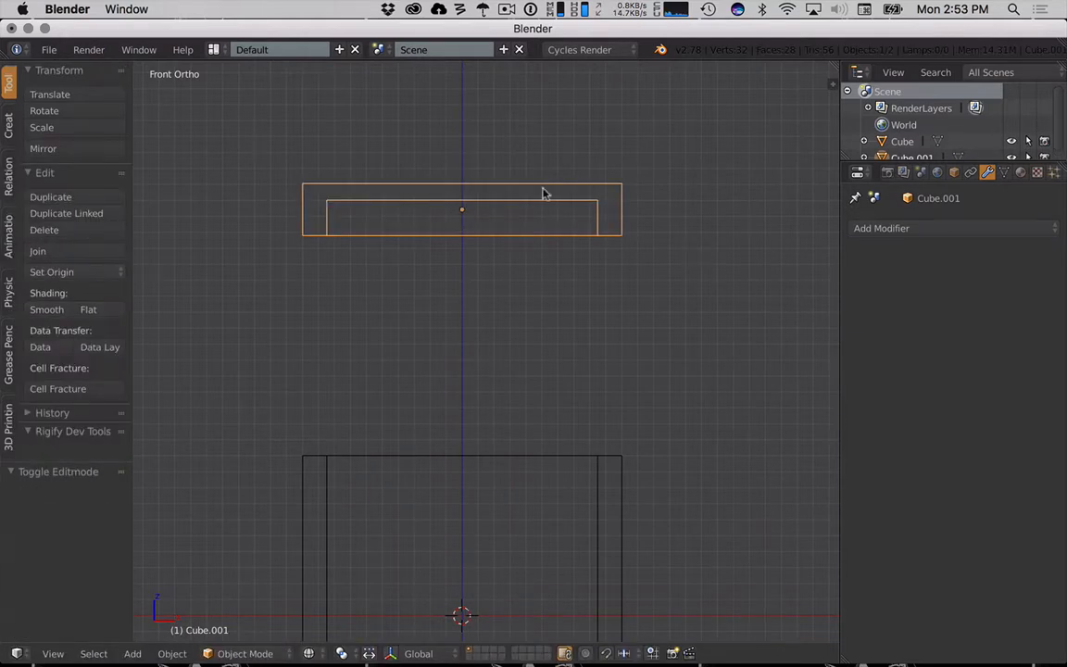
# From the right orthographic view, enlarge the lid uniformly by a factor of about 1.138.
pyautogui.moveTo(543, 187); pyautogui.dragTo(612, 195, button='middle')
pyautogui.scroll(-2, 545, 245)
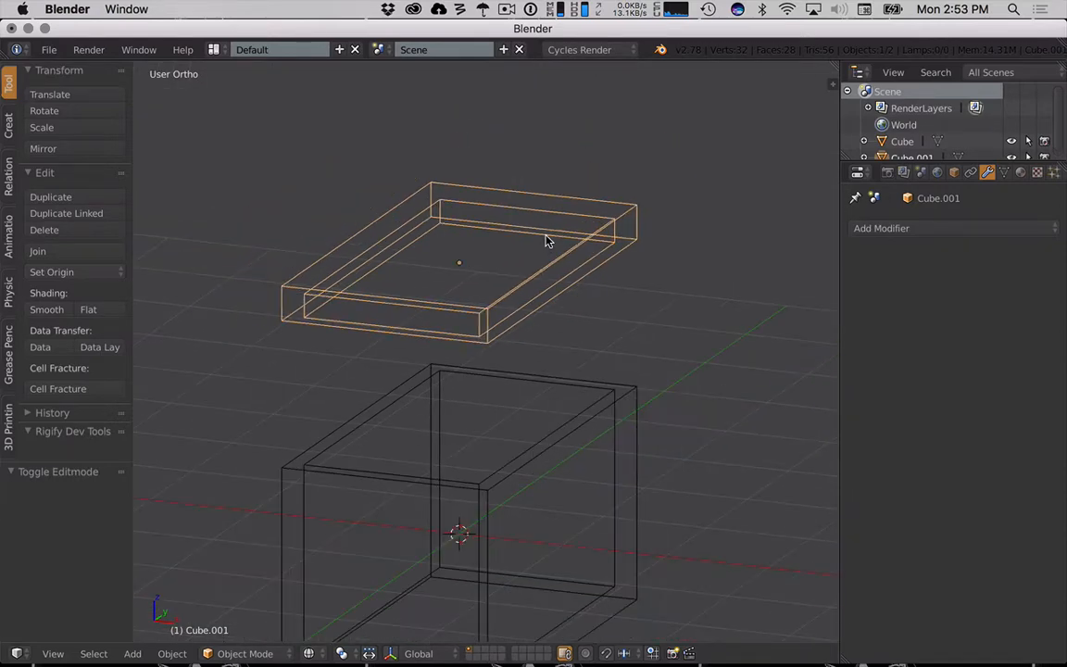
pyautogui.press('KP_7')
pyautogui.press('KP_3')
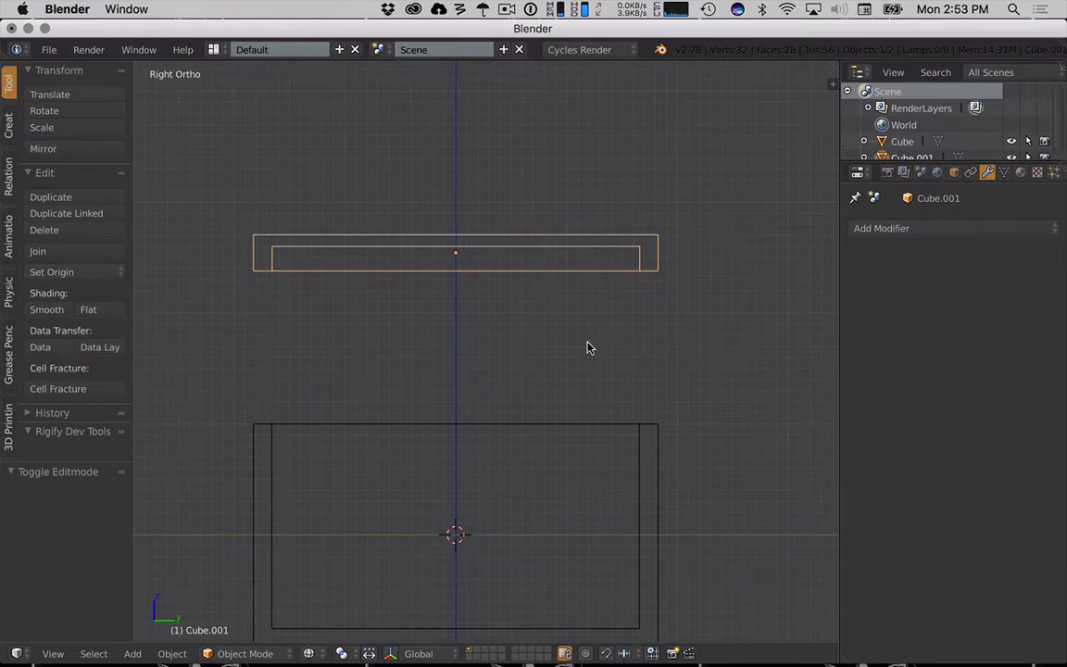
pyautogui.press('s')
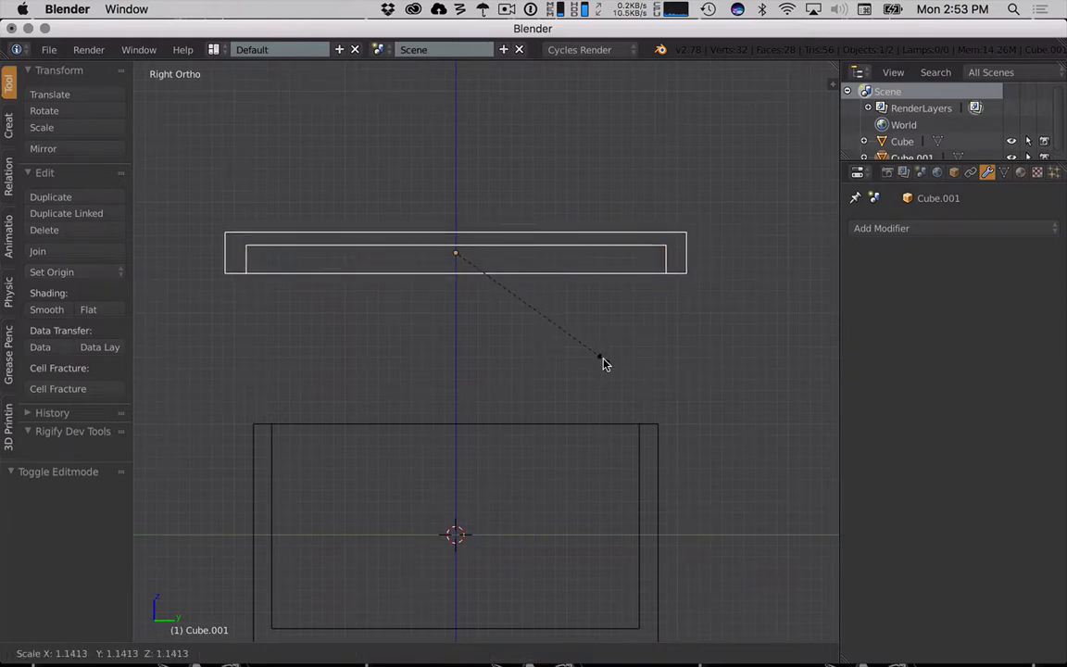
pyautogui.click(602, 362)
# Lower the lid about 1.549 along the Z axis onto the rim of the box.
pyautogui.press('g')
pyautogui.press('z')
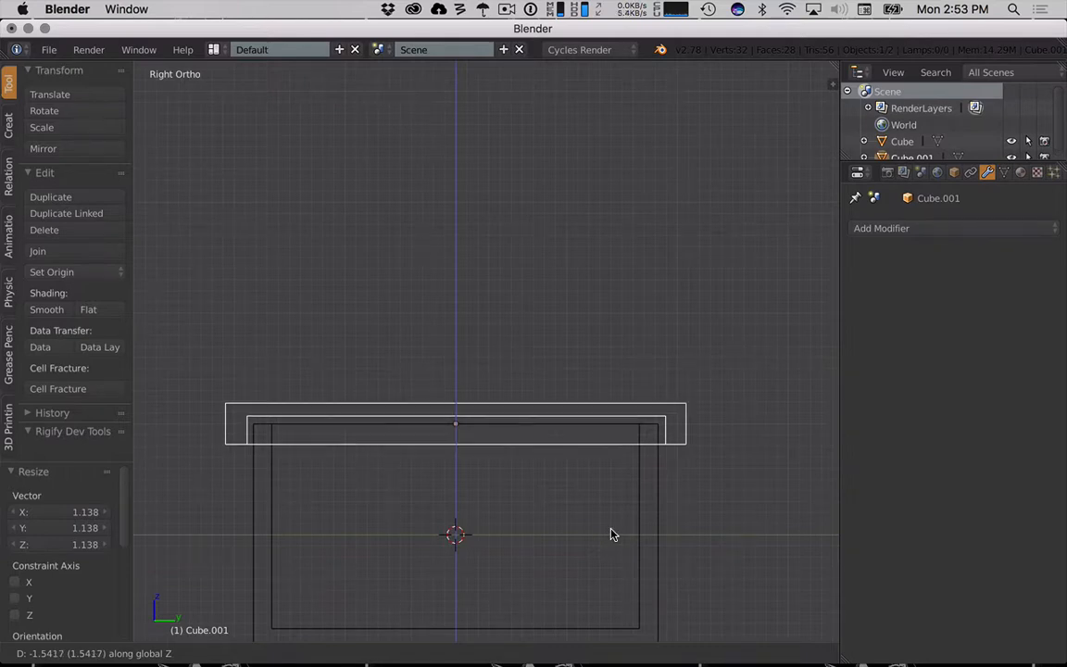
pyautogui.click(612, 535)
# Scale the lid uniformly to about 0.979 and check the gap between its inner wall and the box wall.
pyautogui.press('s')
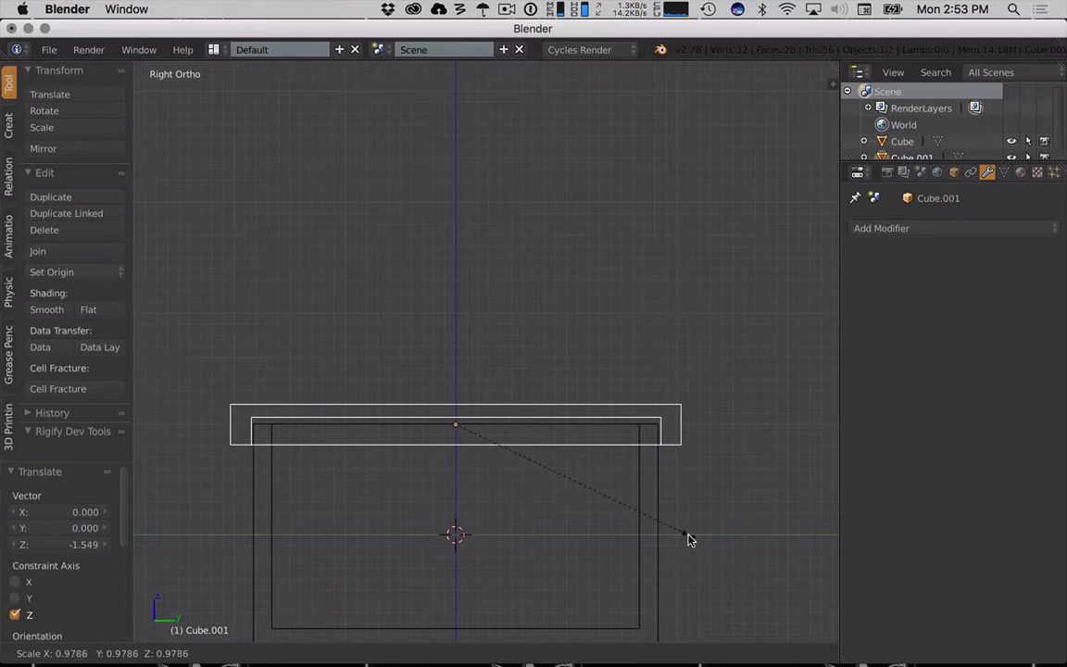
pyautogui.click(688, 540)
pyautogui.scroll(8, 637, 521)
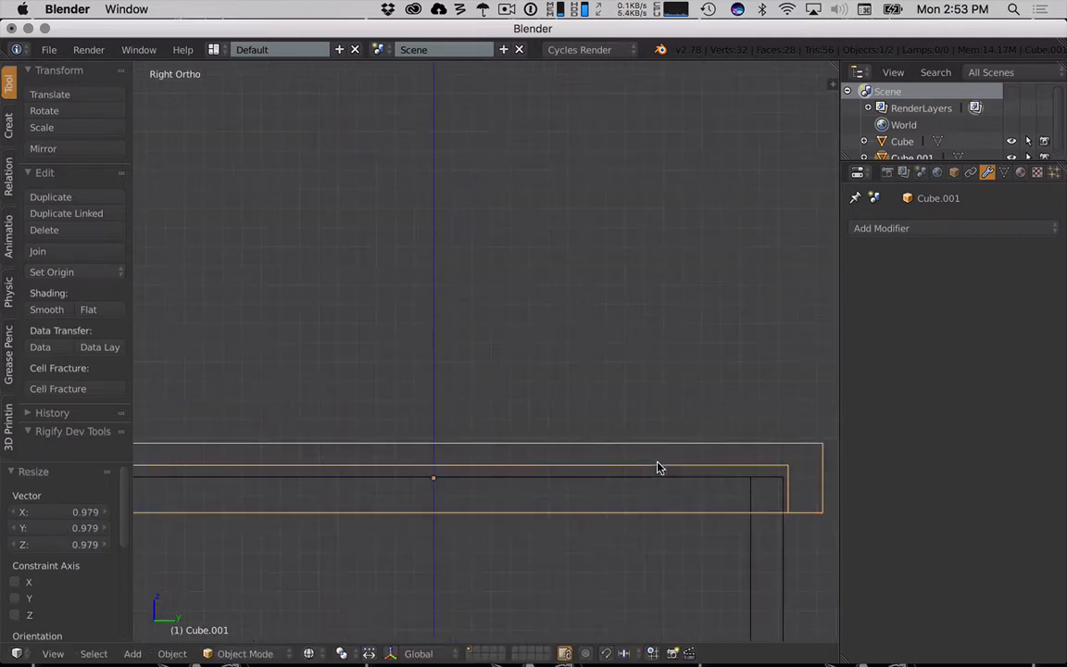
pyautogui.hscroll(5, 580, 360)
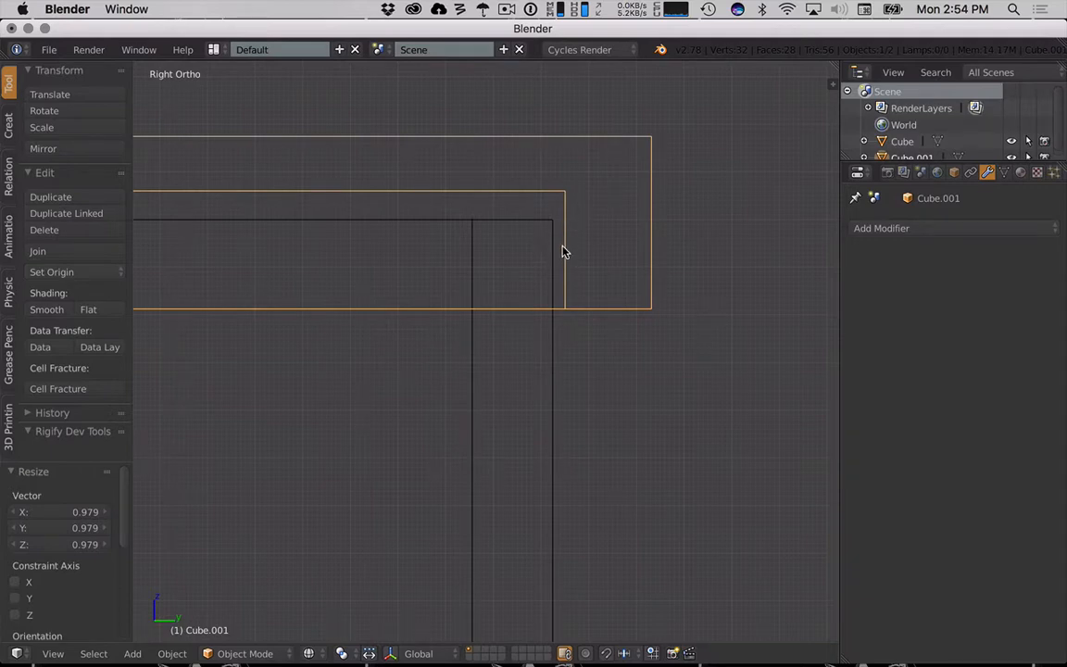
pyautogui.rightClick(556, 241)
pyautogui.rightClick(566, 253)
pyautogui.press('Home')
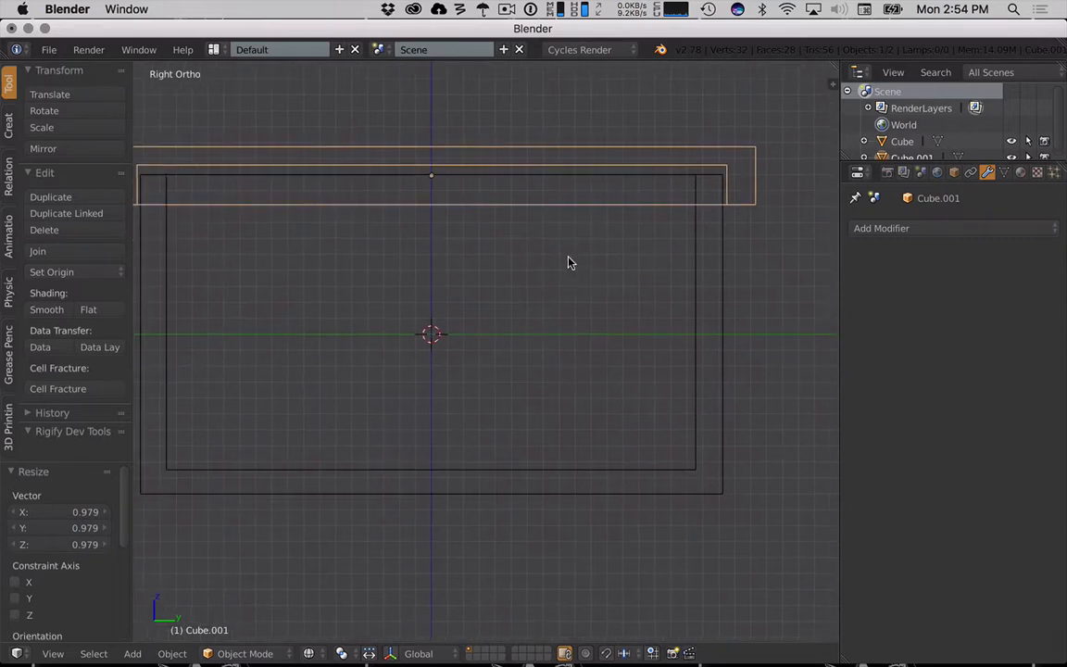
# Move the lid down about 0.021 along Z and check its fit from an angle.
pyautogui.press('g')
pyautogui.press('z')
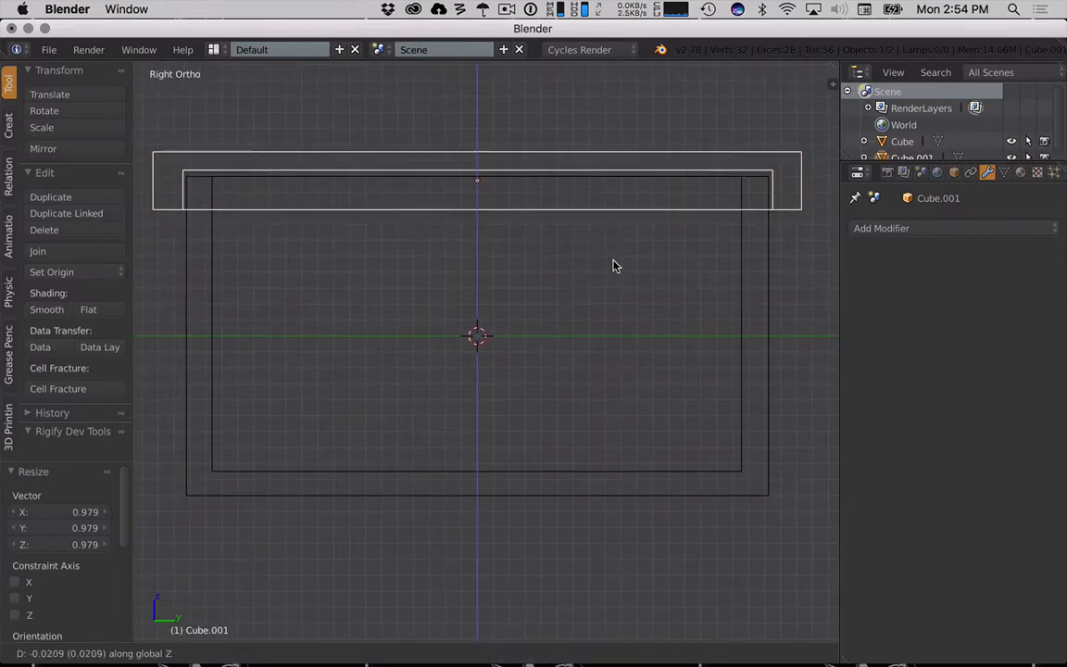
pyautogui.click(613, 260)
pyautogui.moveTo(536, 258); pyautogui.dragTo(581, 277, button='middle')
pyautogui.scroll(-3, 581, 278)
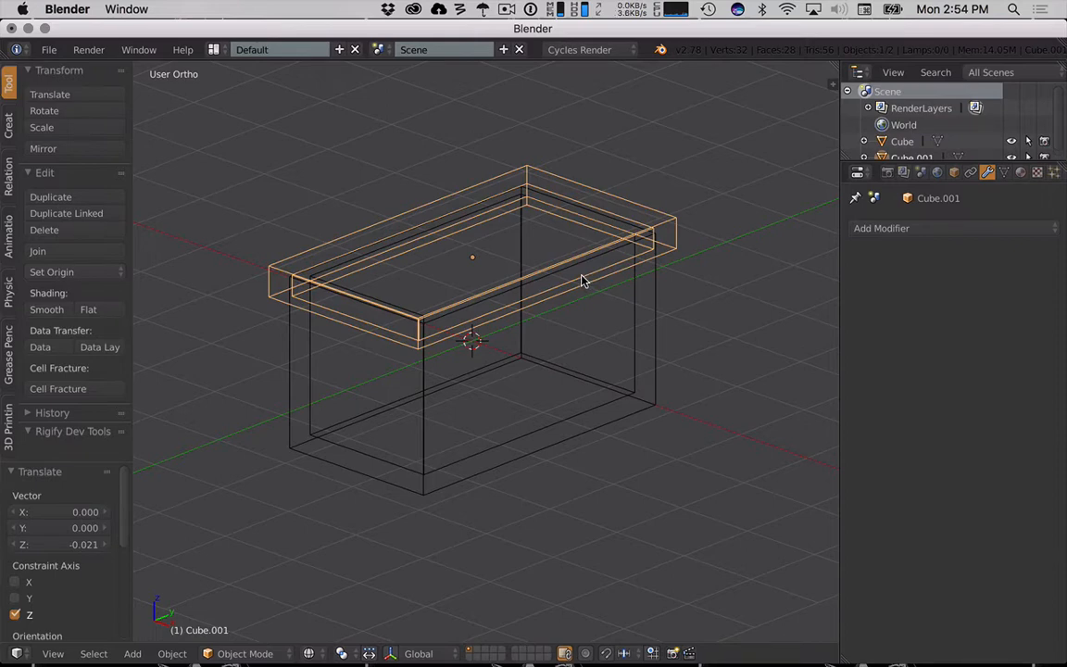
# Scale the lid uniformly to about 1.01 from the right view and inspect the closed box in solid shading.
pyautogui.press('KP_3')
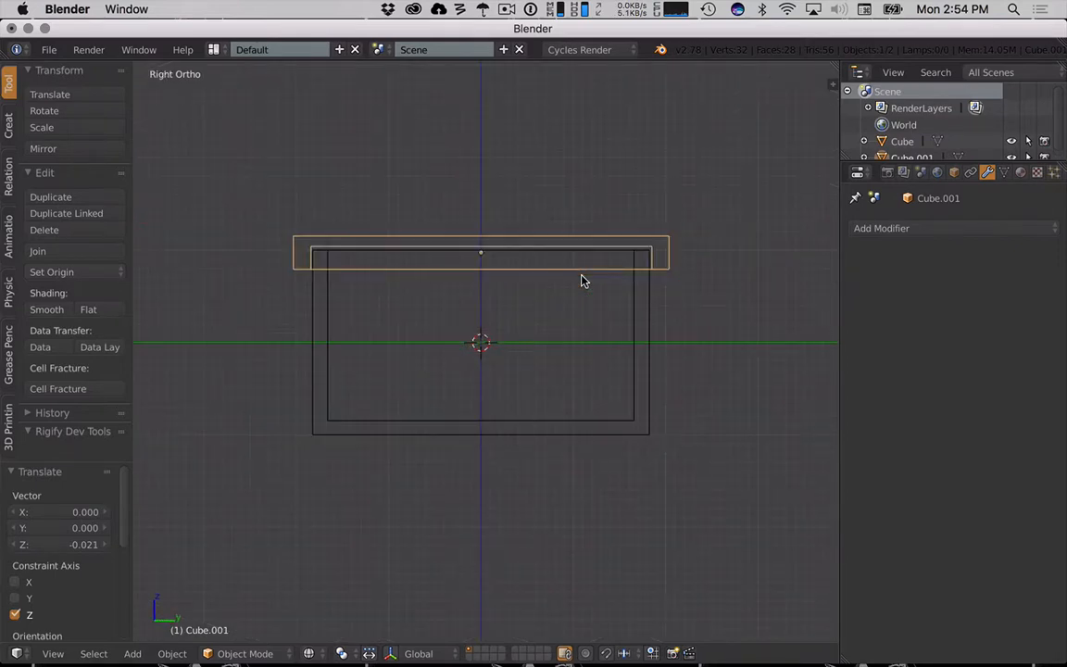
pyautogui.scroll(1, 583, 280)
pyautogui.press('s')
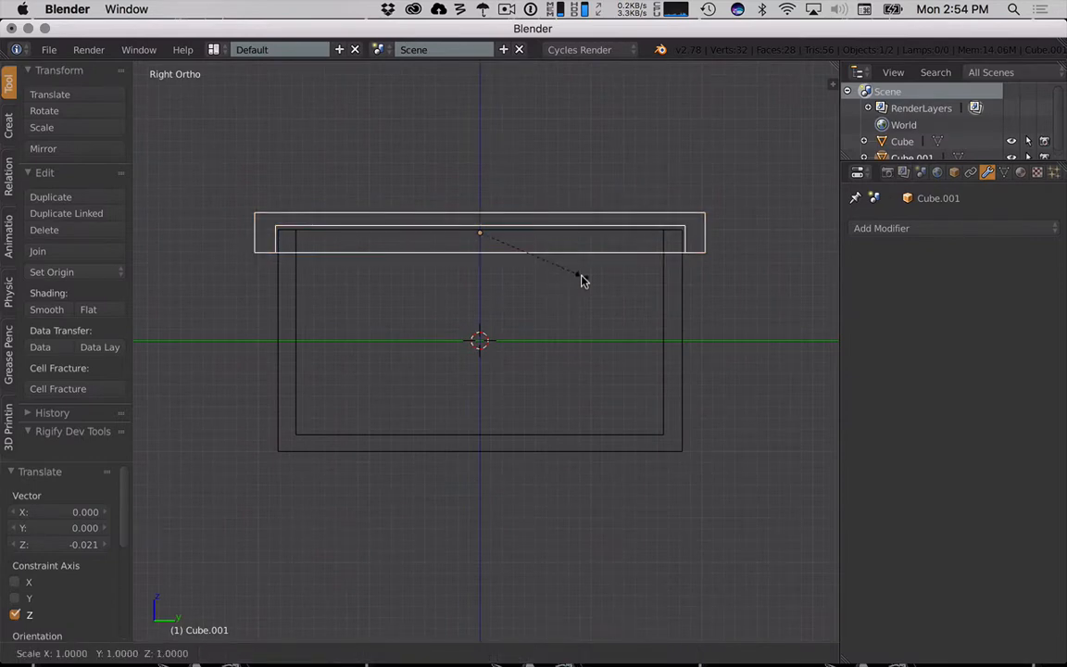
pyautogui.click(582, 266)
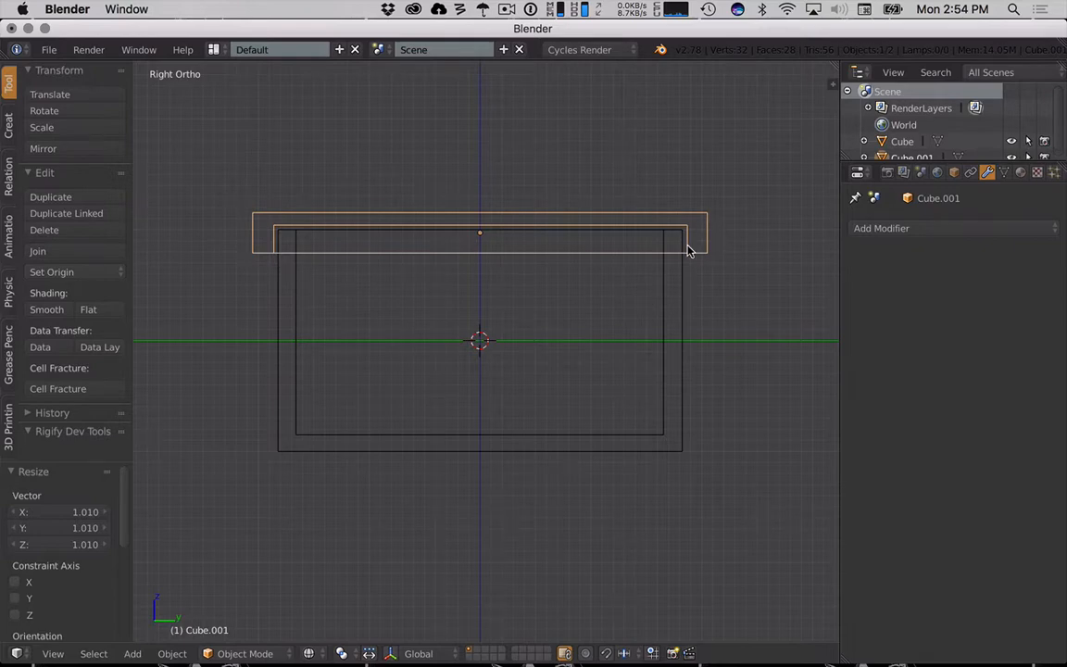
pyautogui.moveTo(493, 276)
pyautogui.mouseDown(button='middle')
pyautogui.moveTo(452, 276)
pyautogui.moveTo(552, 288)
pyautogui.moveTo(516, 279)
pyautogui.mouseUp(button='middle')
pyautogui.press('z')
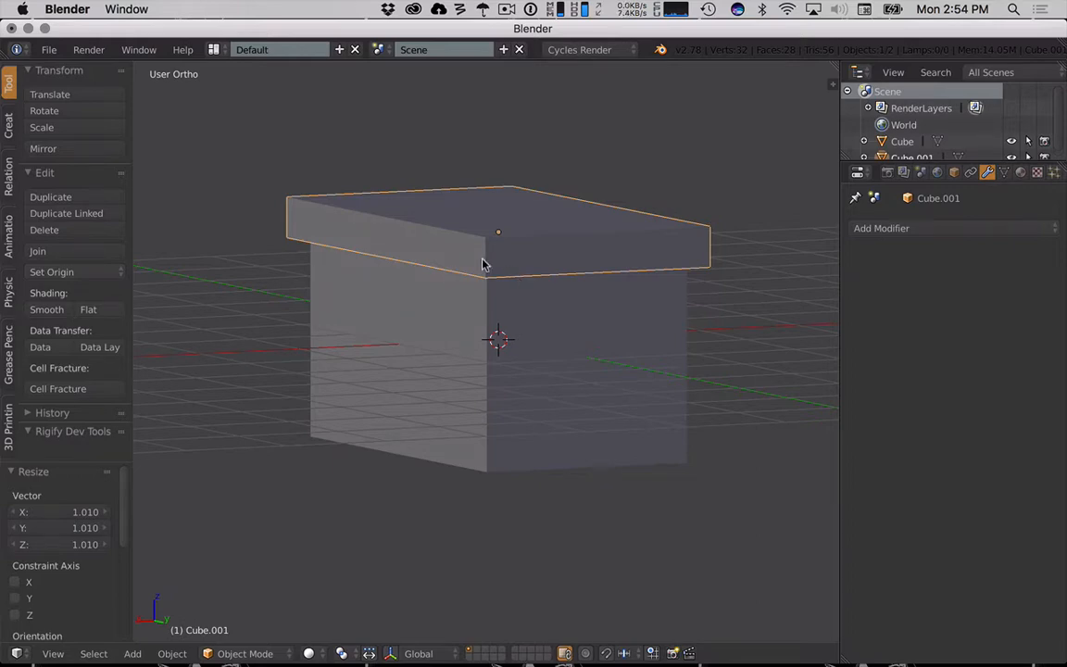
pyautogui.moveTo(403, 264); pyautogui.dragTo(492, 289, button='middle')
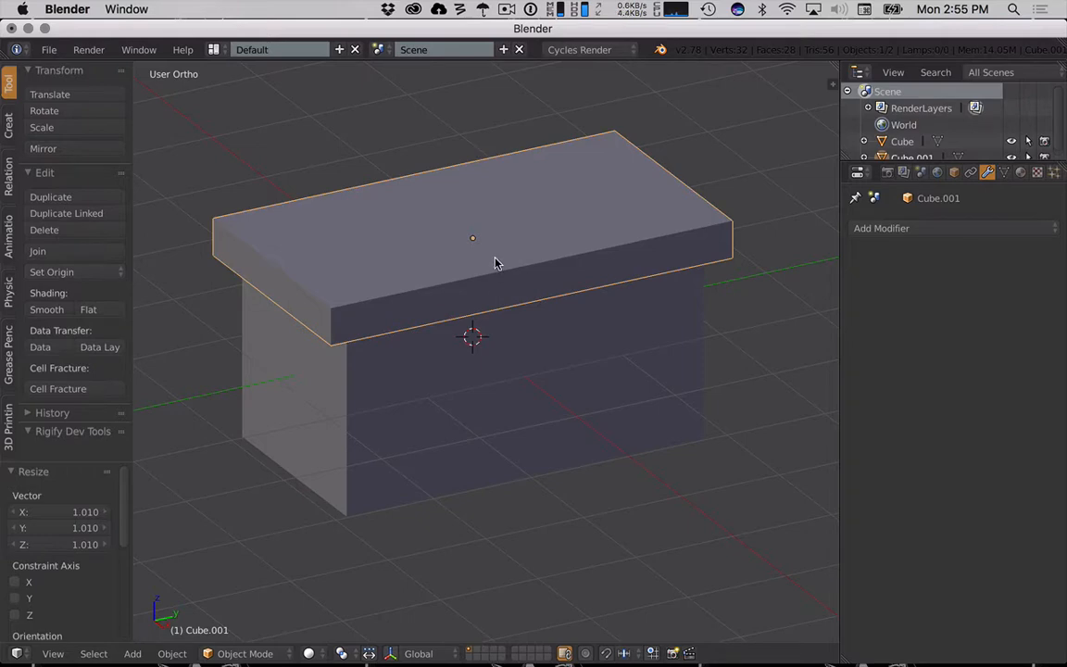
# From the front wireframe view, widen the lid by scaling it about 1.085 along the X axis.
pyautogui.press('z')
pyautogui.press('KP_1')
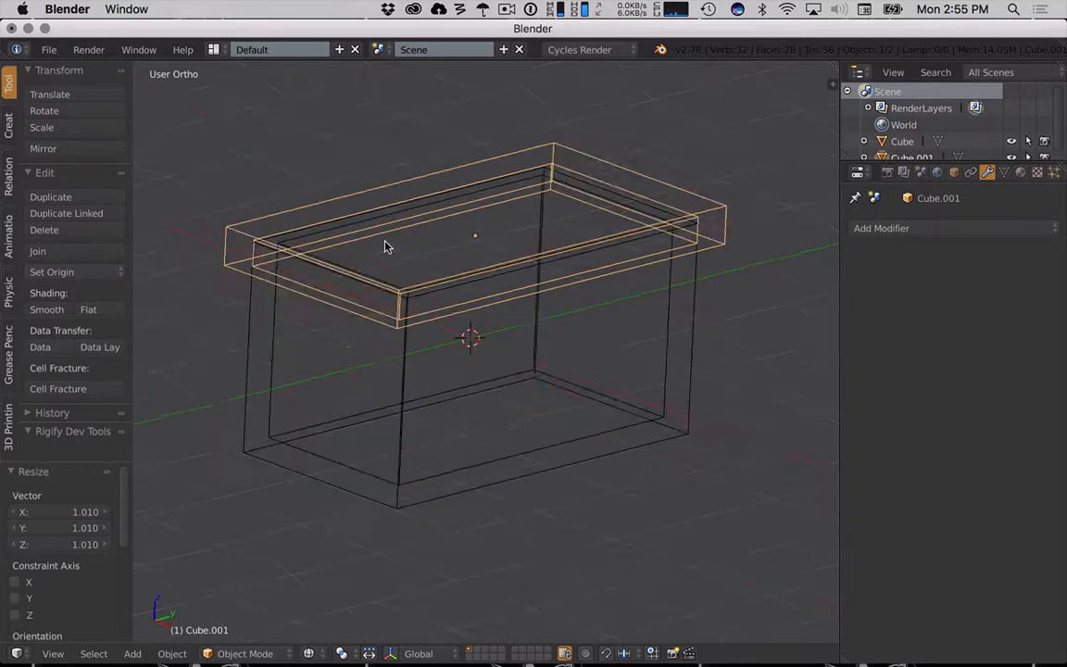
pyautogui.keyDown('shift'); pyautogui.moveTo(489, 253); pyautogui.dragTo(507, 359, button='middle'); pyautogui.keyUp('shift')
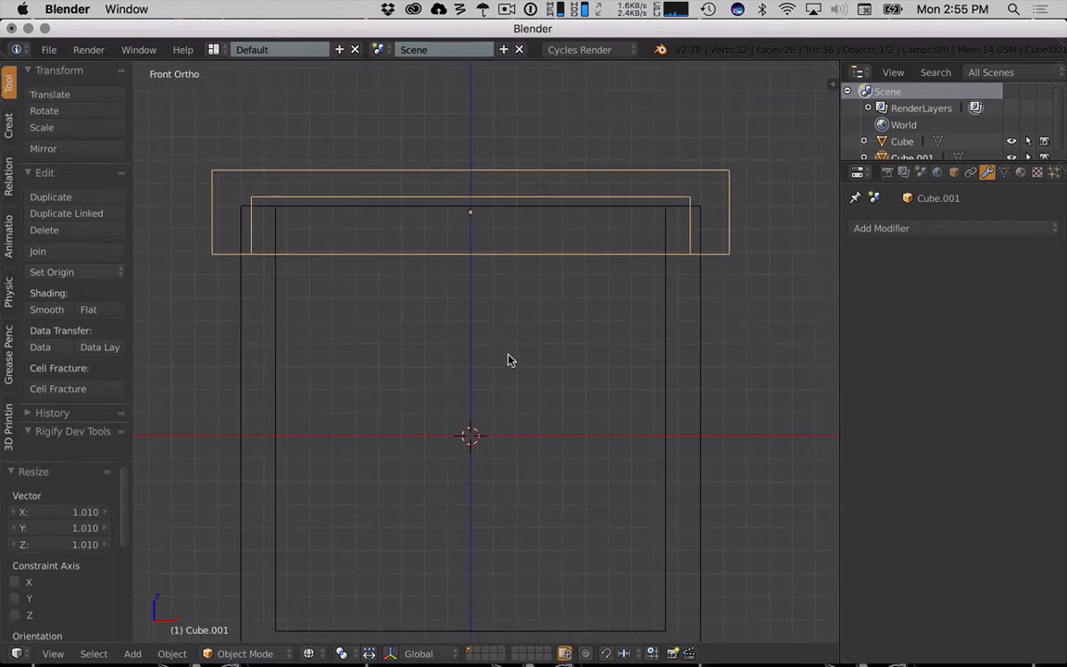
pyautogui.press('s')
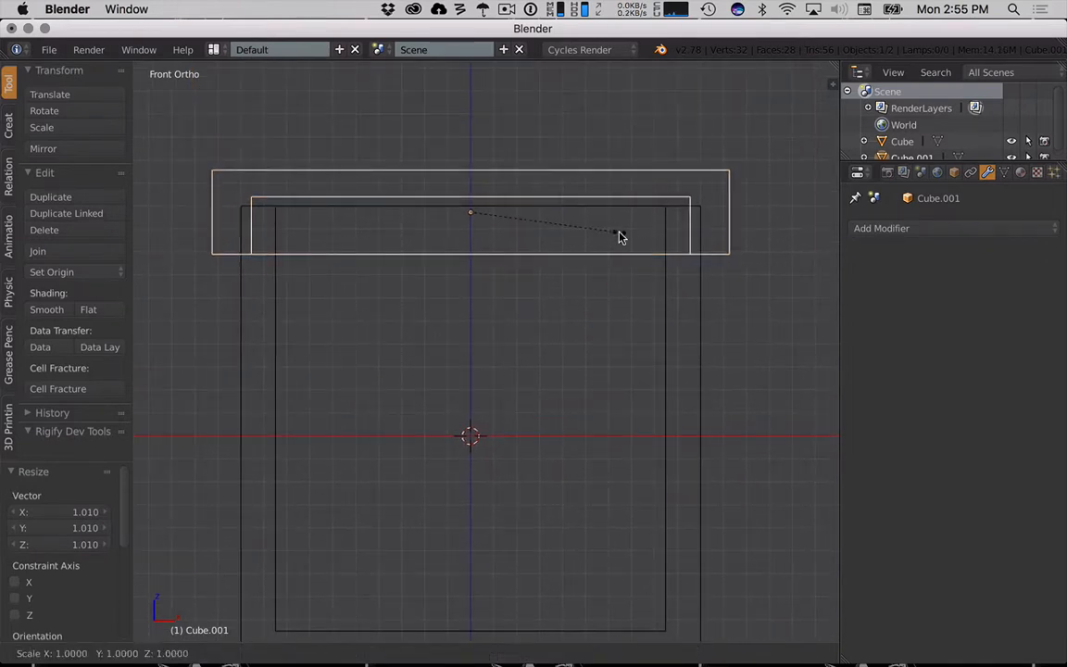
pyautogui.press('x')
pyautogui.click(631, 242)
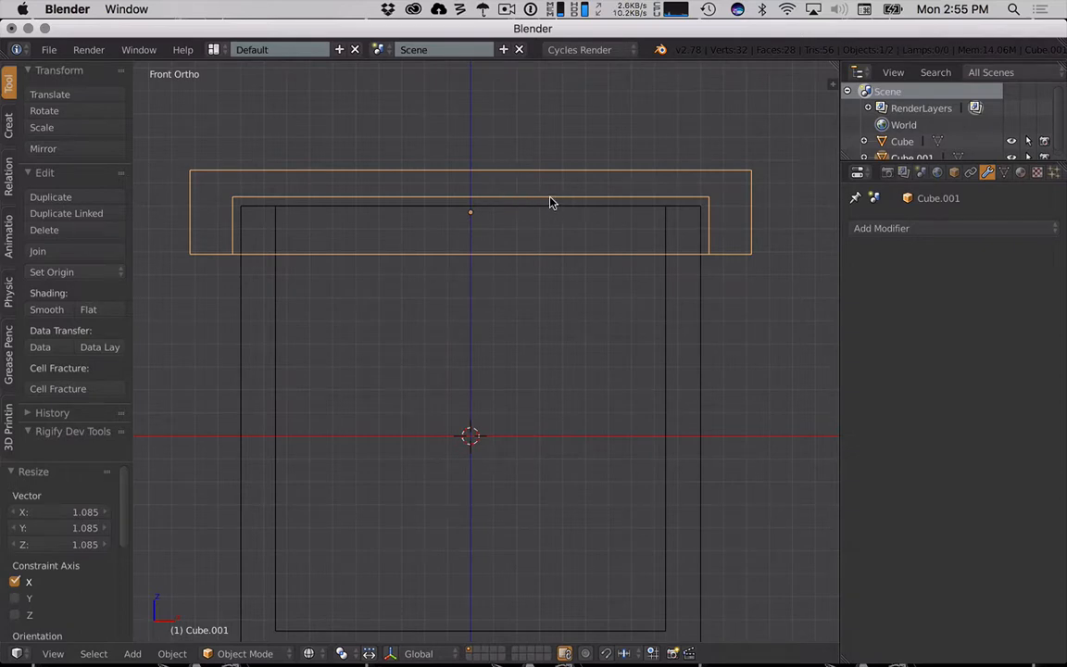
# Raise the lid about 0.606 along the Z axis, clear of the box.
pyautogui.press('g')
pyautogui.press('z')
pyautogui.click(564, 644)
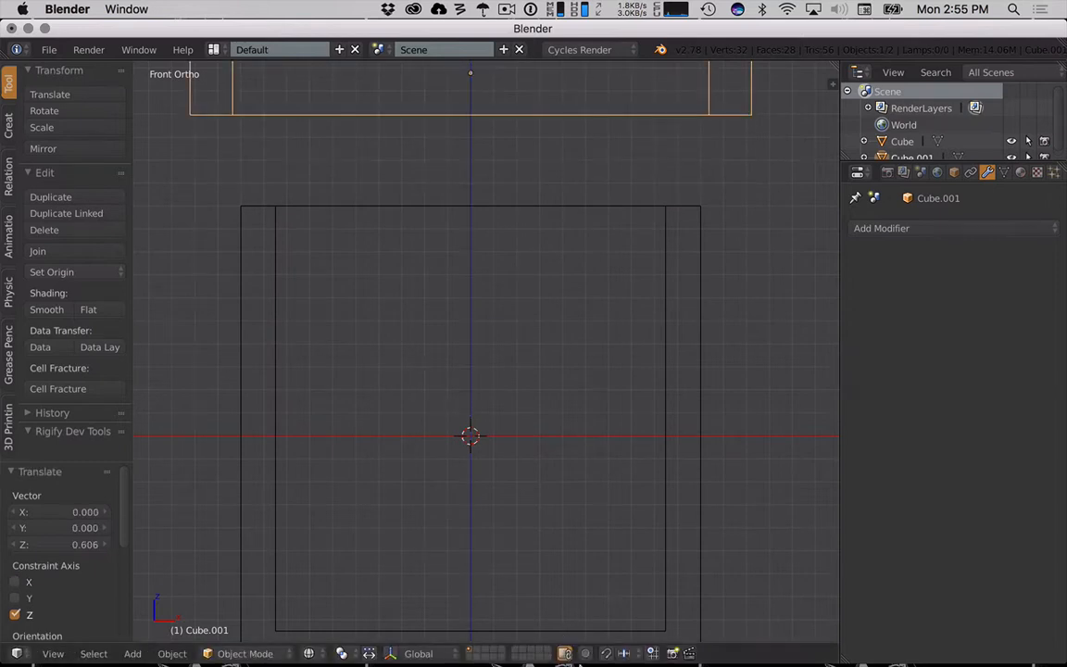
# Hide the original lower box and view the lid from below.
pyautogui.press('KP_Subtract')
pyautogui.rightClick(282, 288)
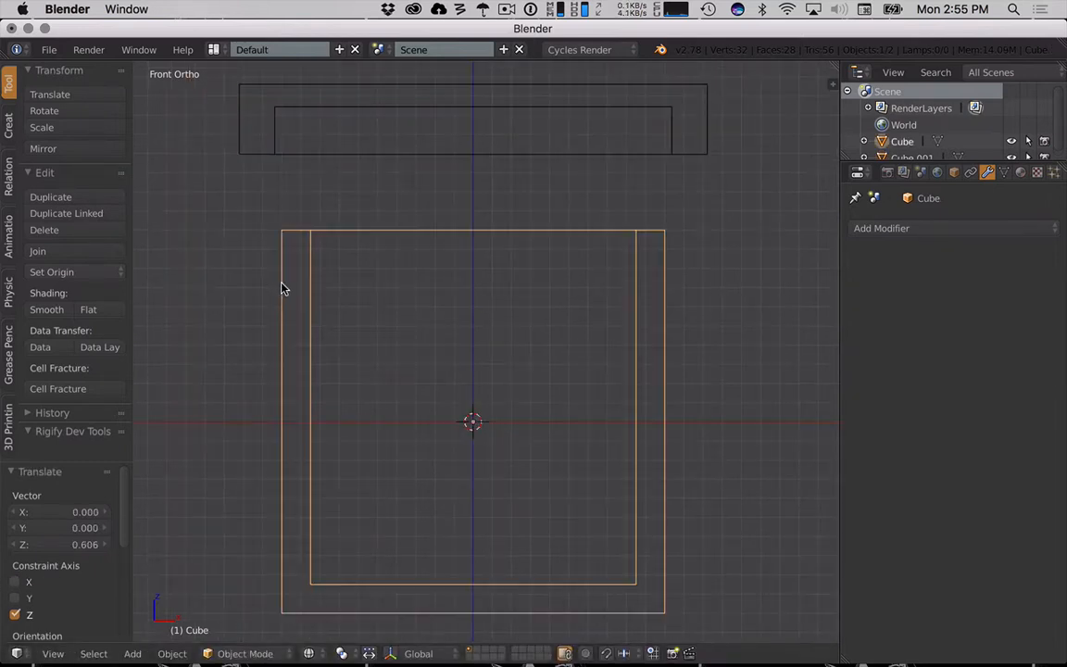
pyautogui.press('h')
pyautogui.moveTo(405, 241); pyautogui.dragTo(450, 340, button='middle')
# Toggle the viewport side panels, leaving the tool shelf hidden, and select the lid.
pyautogui.press('t')
pyautogui.press('n')
pyautogui.press('t')
pyautogui.press('n')
pyautogui.press('t')
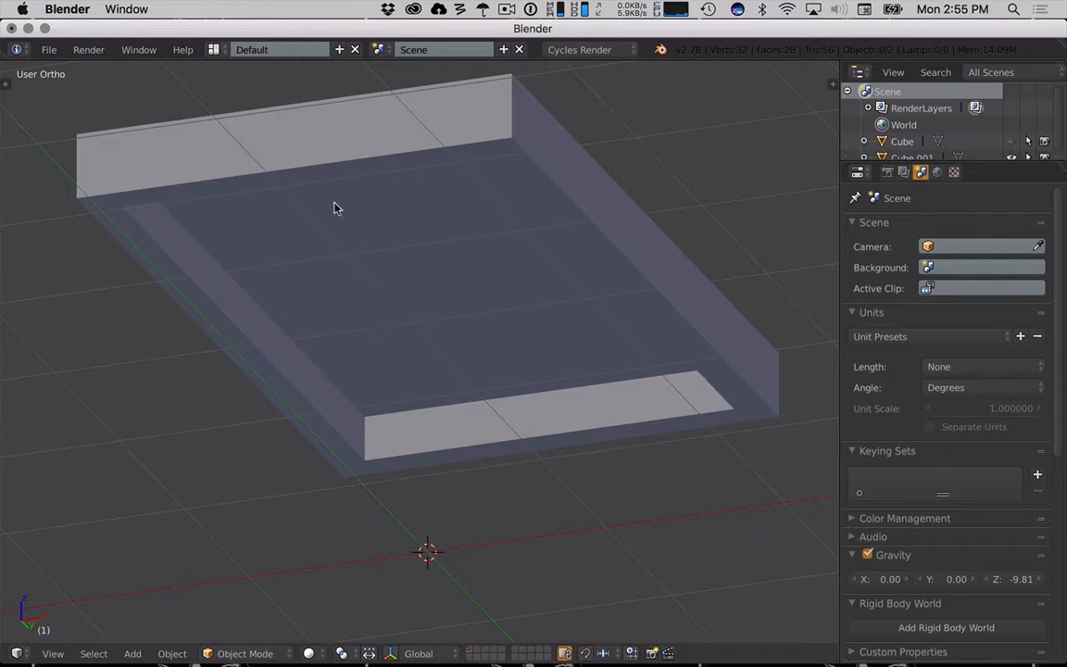
pyautogui.rightClick(560, 158)
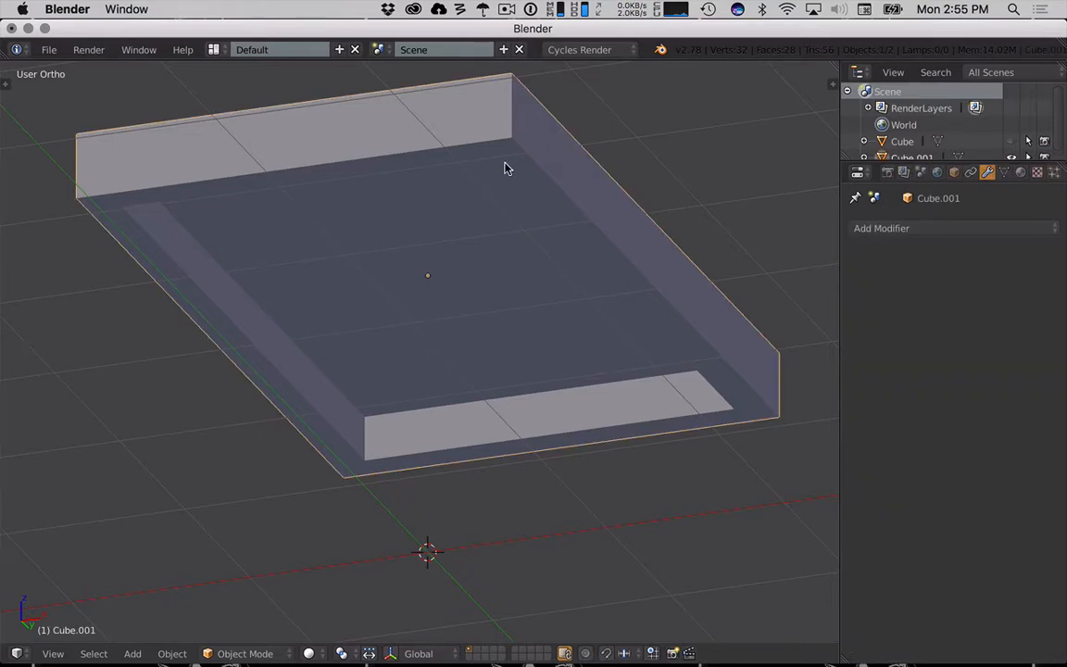
# In Edit Mode, raise the lid's inner ceiling face along the Z axis, stopping just below the outer top surface to thin the top.
pyautogui.press('Tab')
pyautogui.rightClick(296, 141)
pyautogui.rightClick(448, 147)
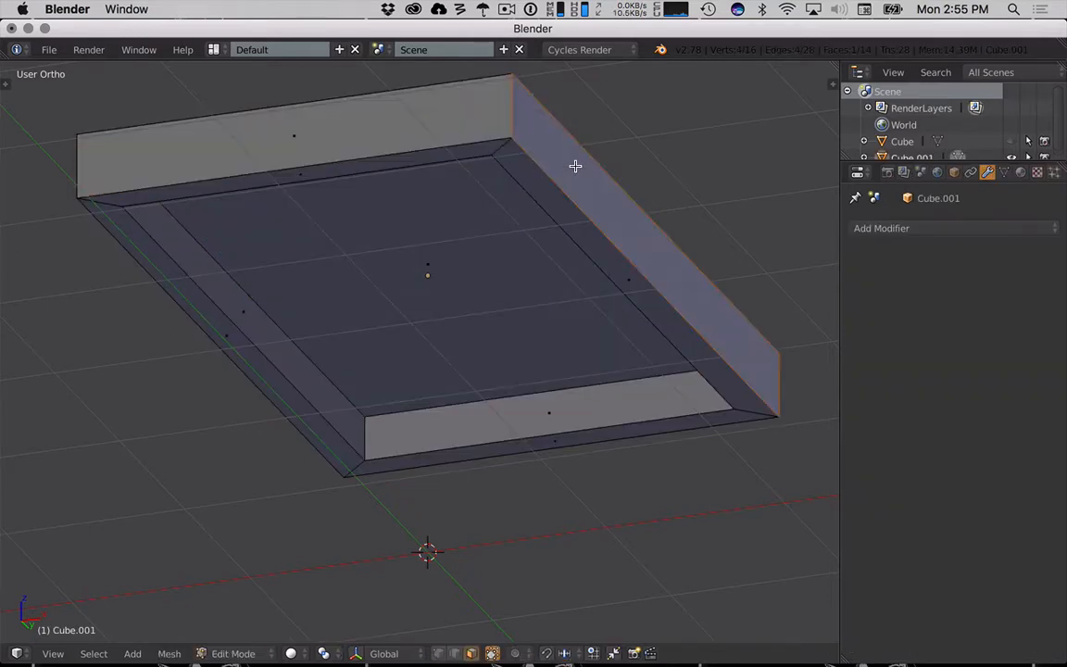
pyautogui.rightClick(562, 210)
pyautogui.rightClick(436, 193)
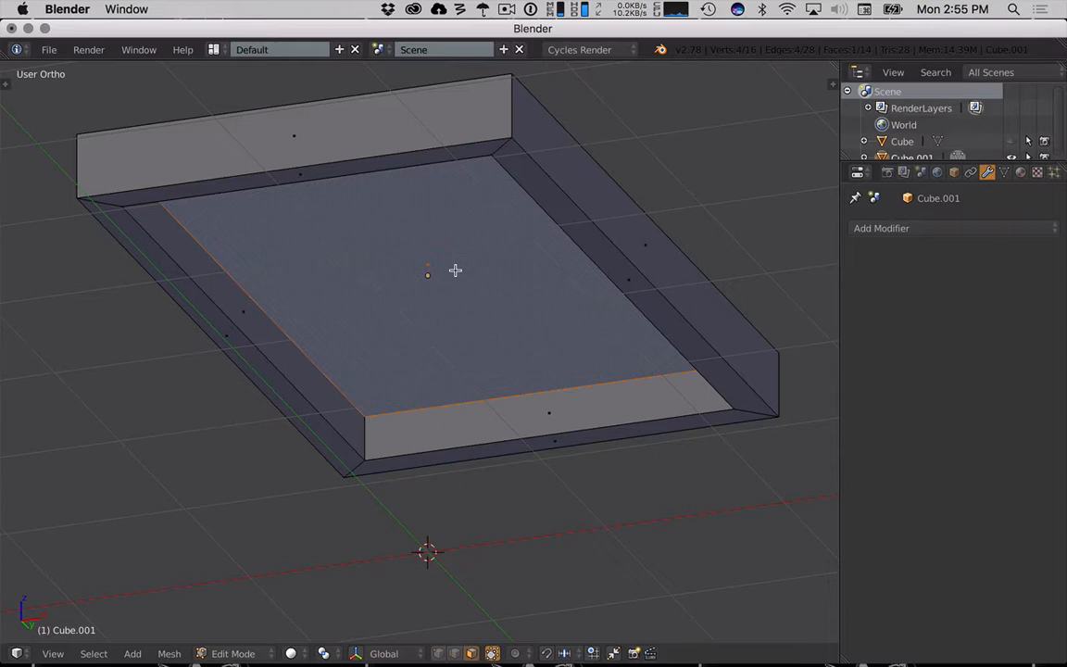
pyautogui.press('KP_1')
pyautogui.press('z')
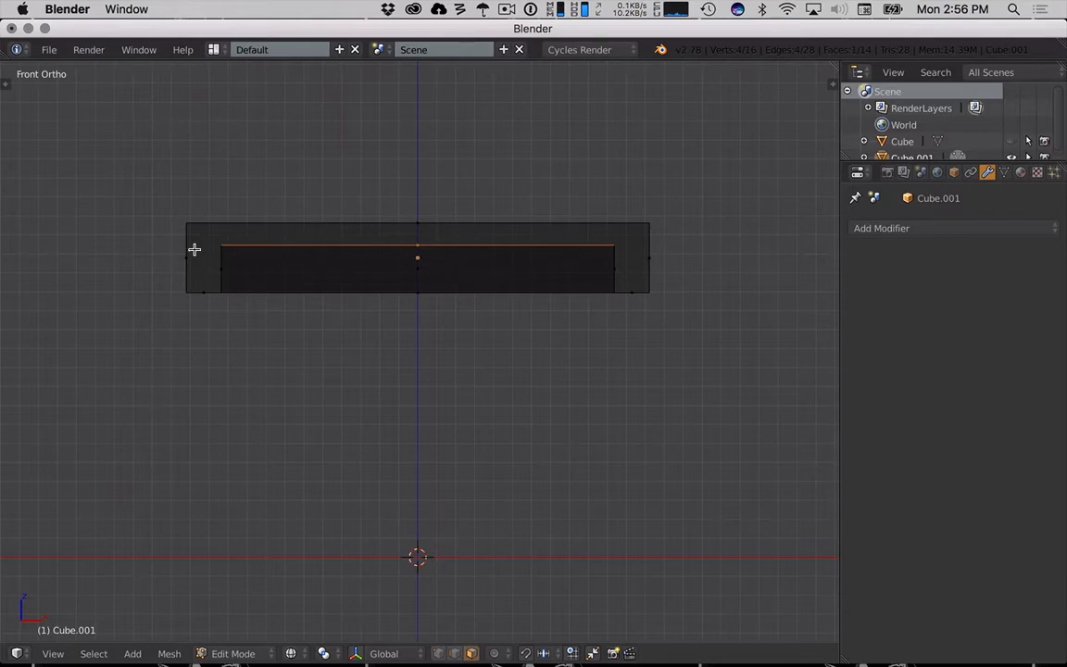
pyautogui.moveTo(380, 445)
pyautogui.mouseDown(button='middle')
pyautogui.moveTo(384, 417)
pyautogui.moveTo(383, 439)
pyautogui.mouseUp(button='middle')
pyautogui.press('KP_1')
pyautogui.press('g')
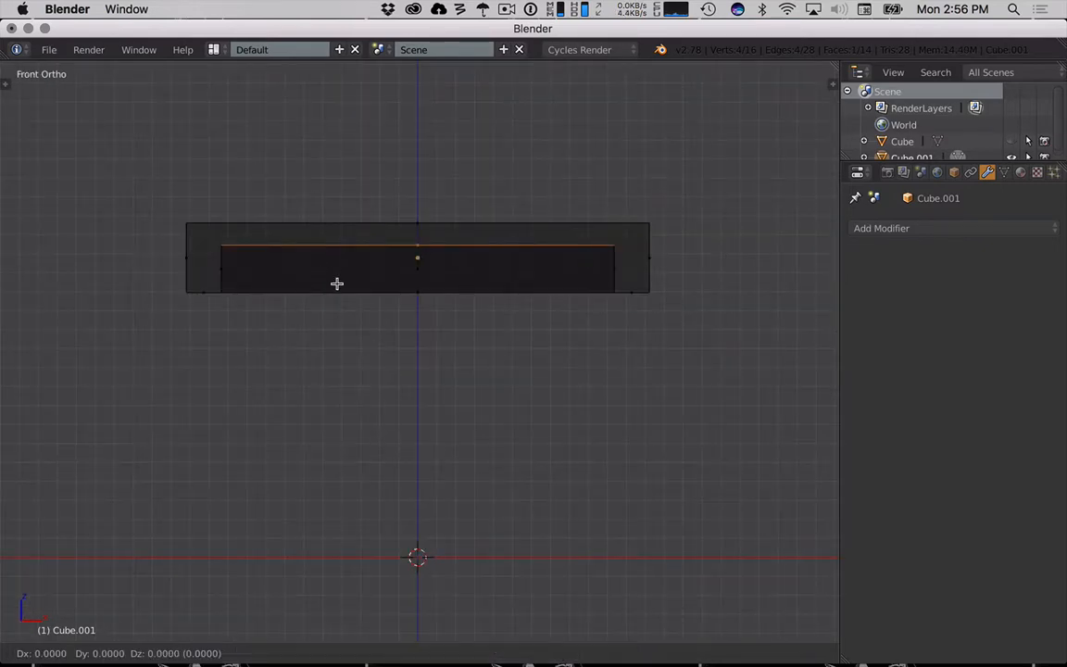
pyautogui.press('z')
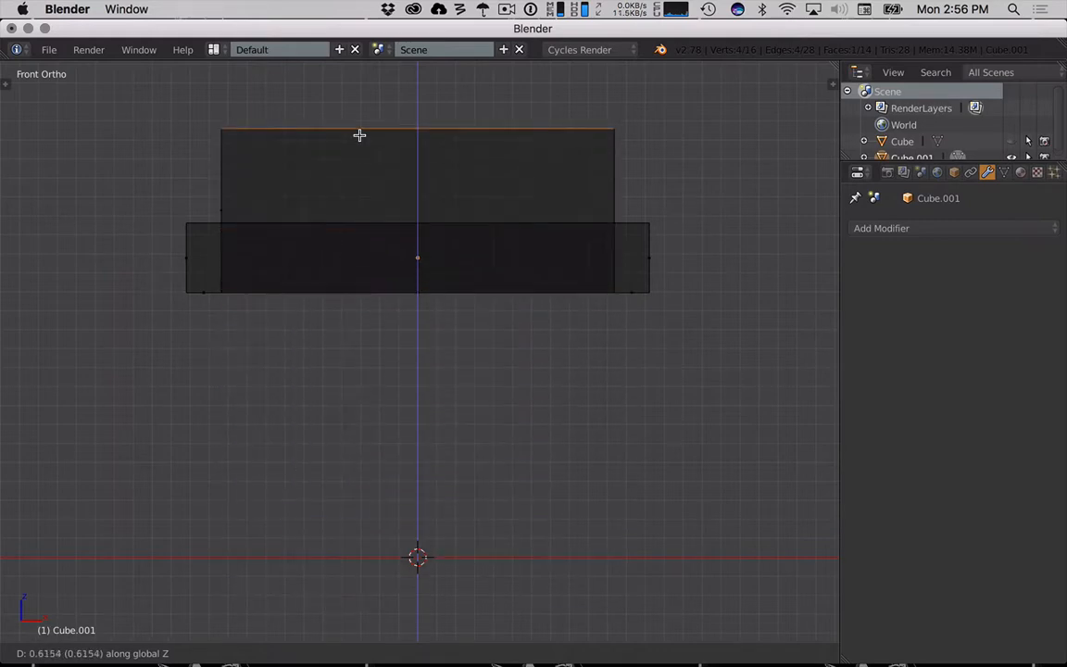
pyautogui.click(334, 258)
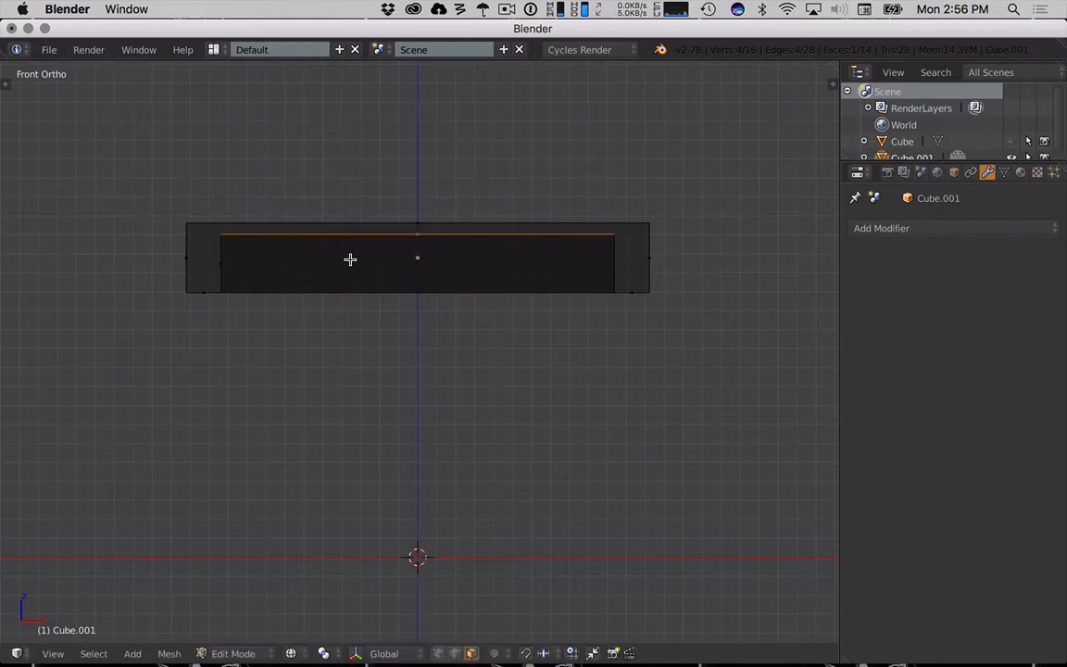
# Select the lid's two outer side faces and scale them inward by about 0.9025 along the X axis to thin the walls.
pyautogui.rightClick(650, 268)
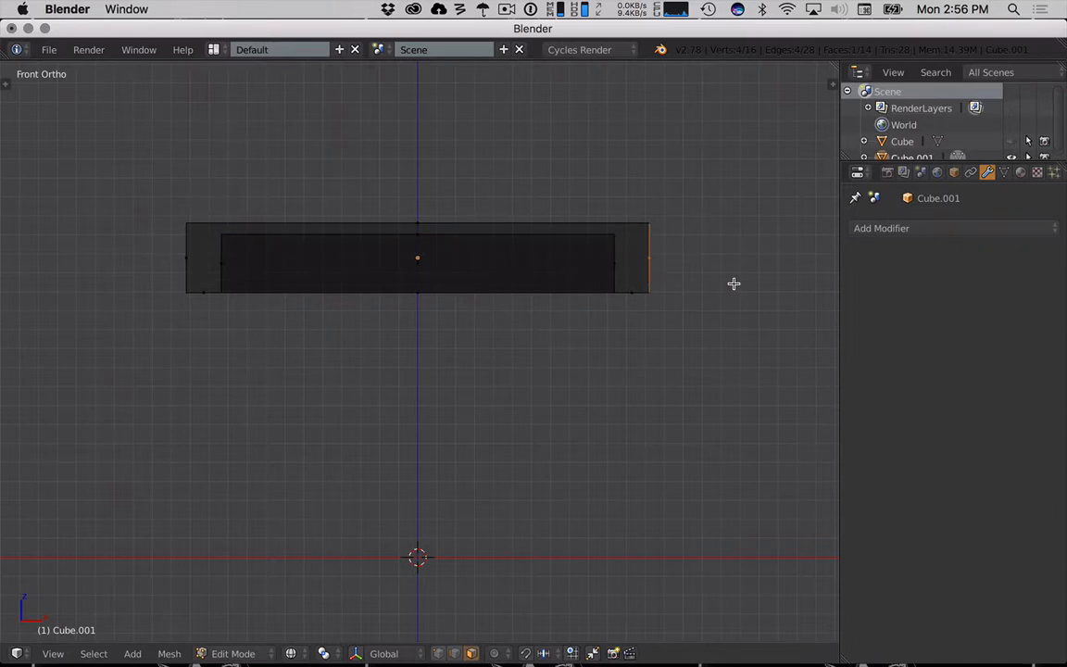
pyautogui.moveTo(734, 283); pyautogui.dragTo(717, 288, button='middle')
pyautogui.moveTo(417, 288); pyautogui.dragTo(466, 288, button='middle')
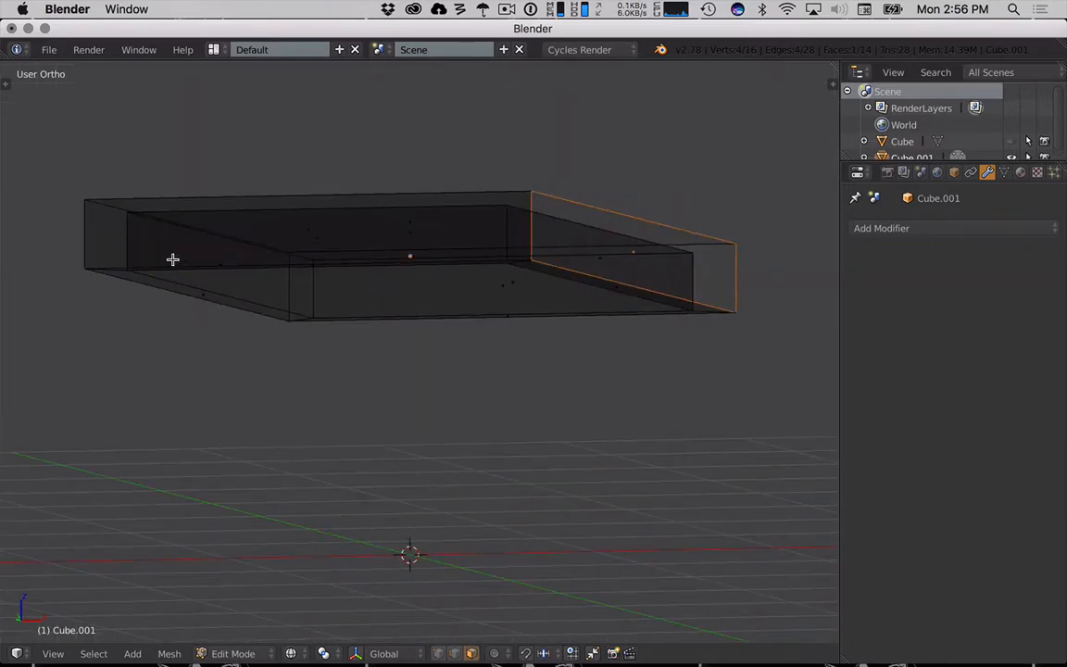
pyautogui.scroll(3, 174, 266)
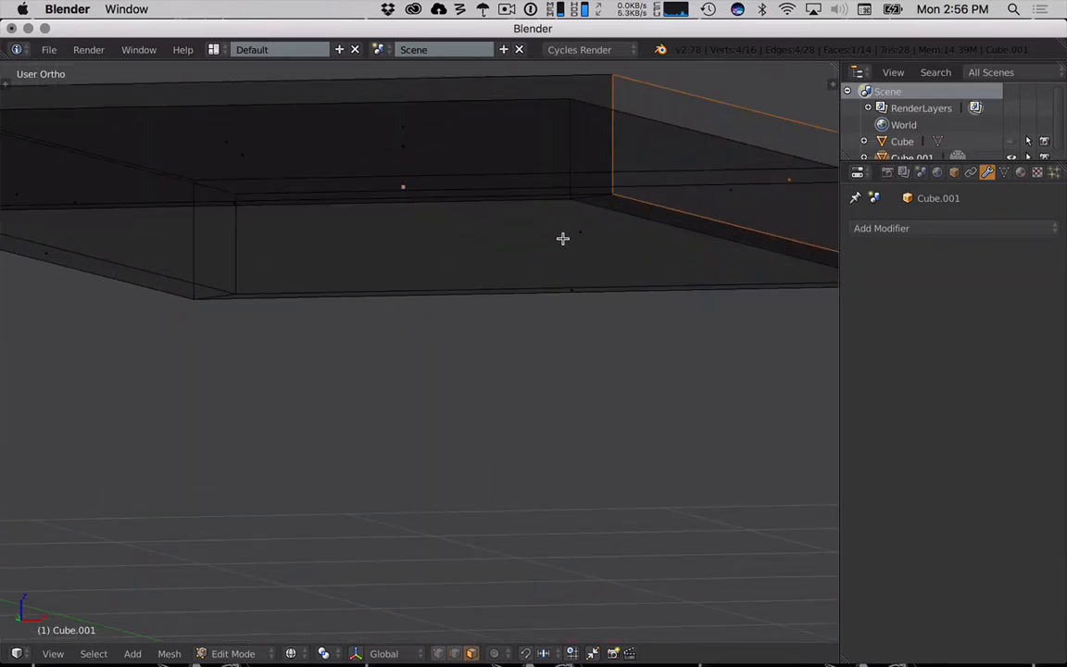
pyautogui.scroll(-5, 562, 238)
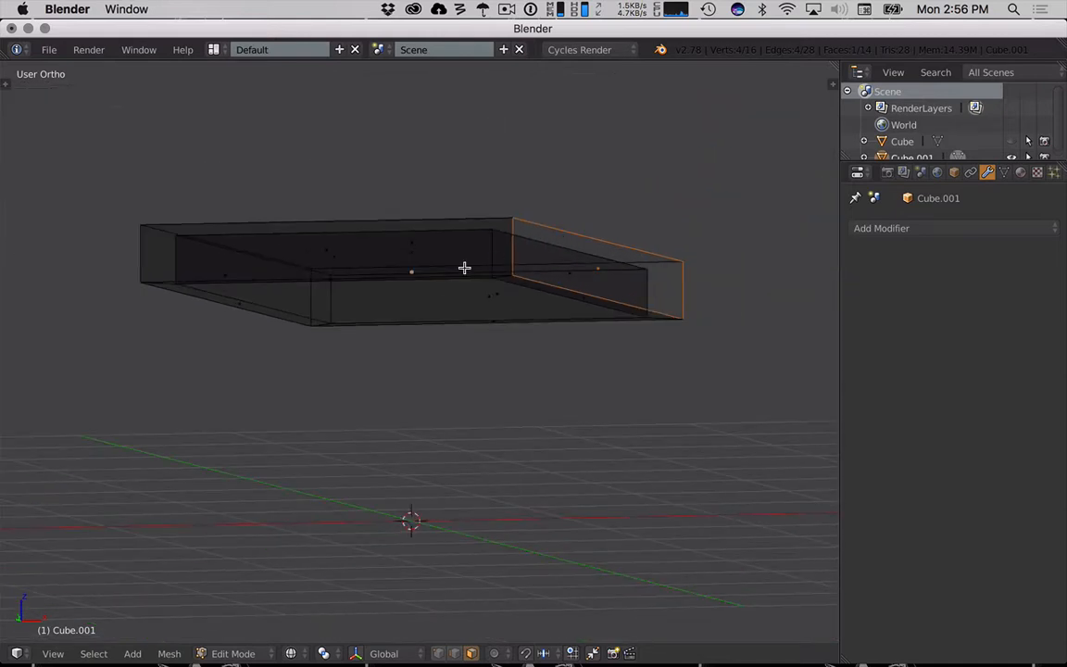
pyautogui.rightClick(224, 276)
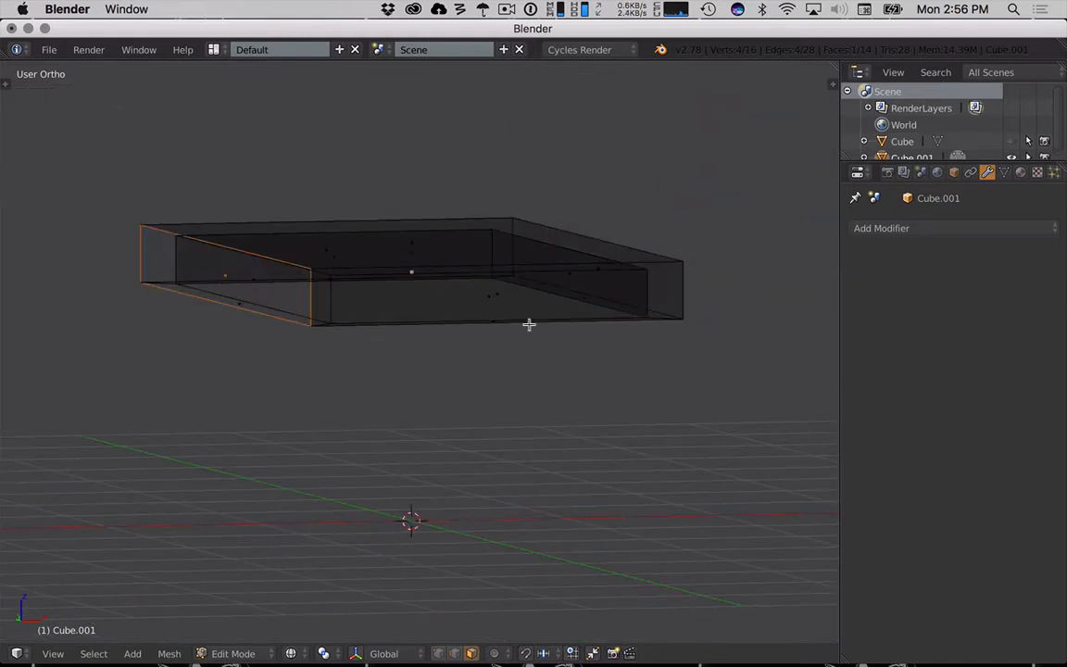
pyautogui.moveTo(657, 293); pyautogui.dragTo(617, 290, button='middle')
pyautogui.keyDown('shift'); pyautogui.rightClick(597, 281); pyautogui.keyUp('shift')
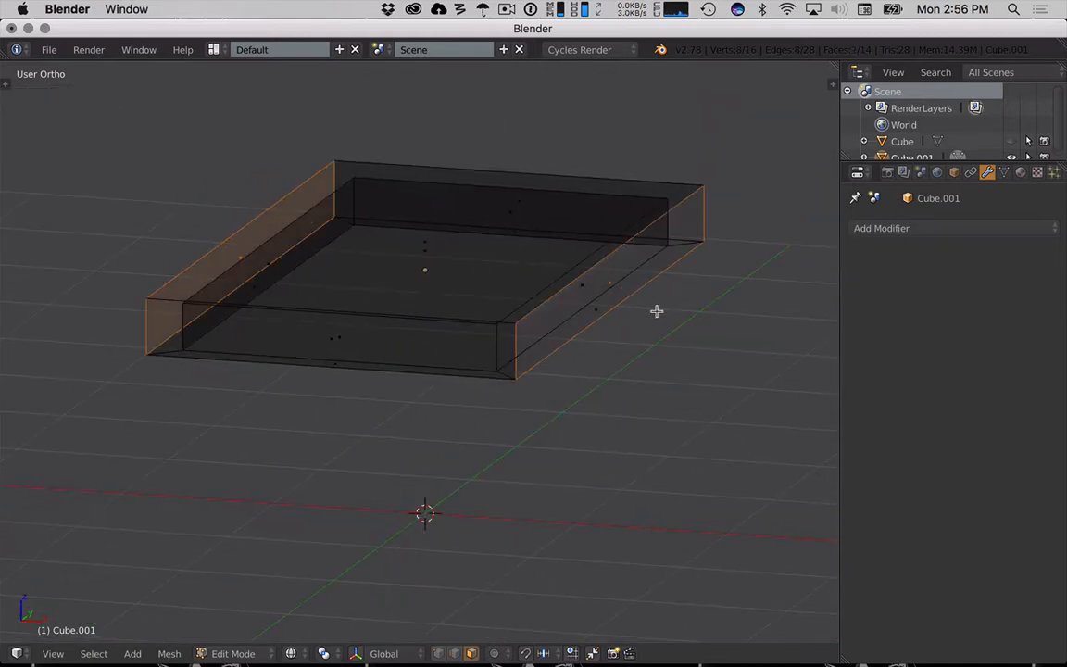
pyautogui.press('KP_1')
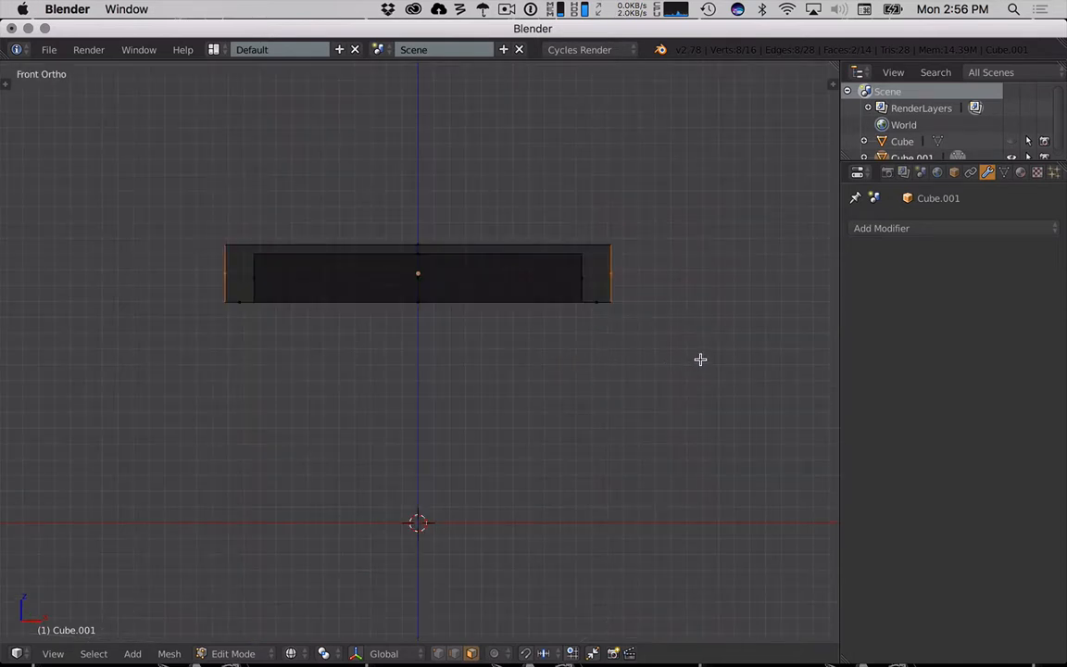
pyautogui.press('s')
pyautogui.press('x')
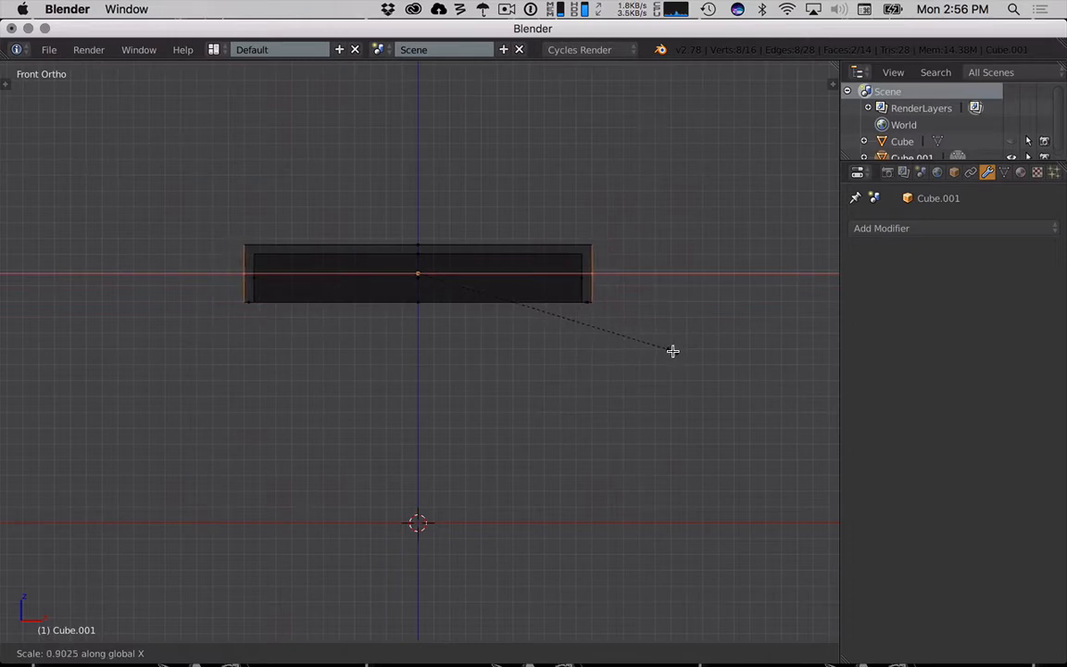
pyautogui.click(673, 351)
# Return to Object Mode, unhide the lower box, and compare it with the lid in front view.
pyautogui.press('Tab')
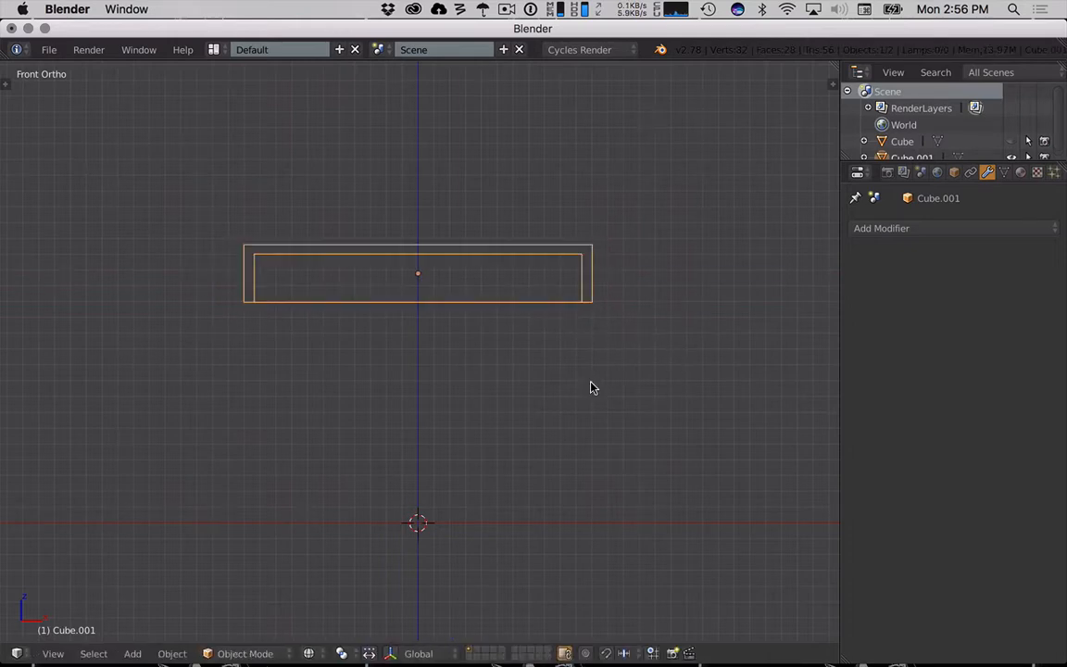
pyautogui.hotkey('alt', 'h')
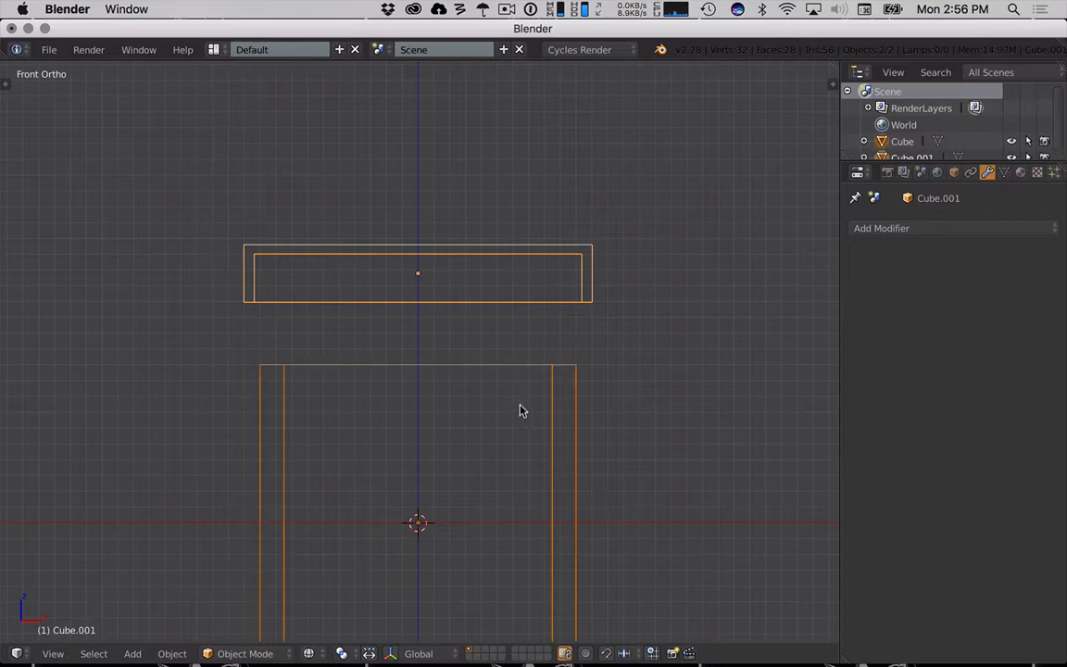
pyautogui.scroll(-1, 561, 424)
pyautogui.moveTo(558, 413); pyautogui.dragTo(568, 445, button='middle')
pyautogui.scroll(-1, 569, 446)
pyautogui.moveTo(526, 392); pyautogui.dragTo(535, 358, button='middle')
pyautogui.press('KP_1')
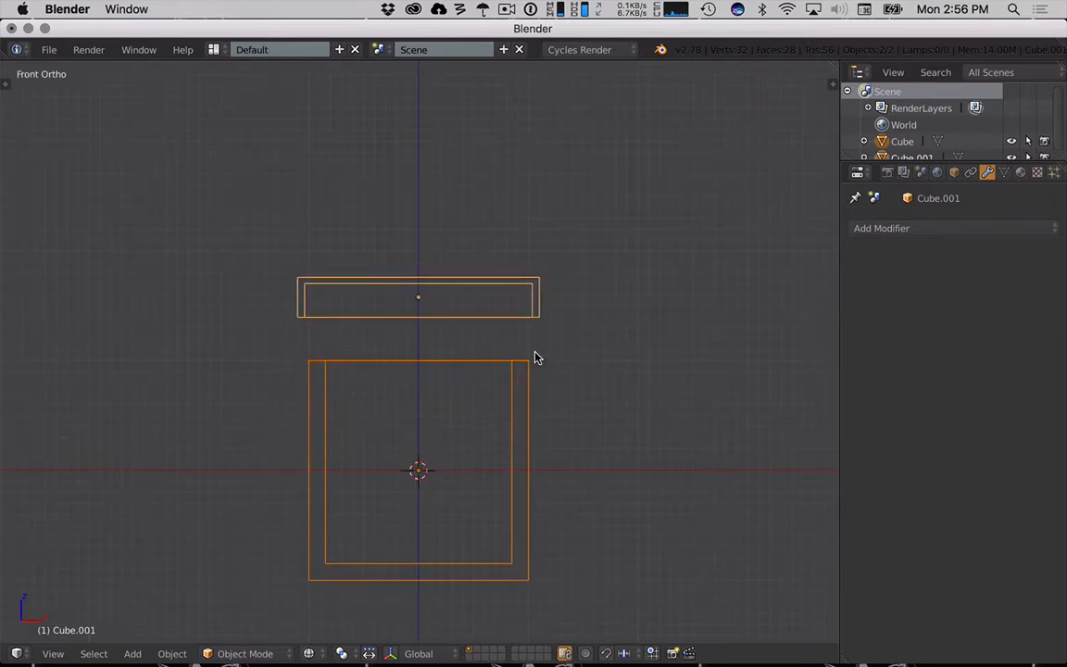
# Hide the lid and select the lower box.
pyautogui.moveTo(514, 418)
pyautogui.mouseDown(button='middle')
pyautogui.moveTo(533, 420)
pyautogui.moveTo(528, 433)
pyautogui.mouseUp(button='middle')
pyautogui.press('Tab')
pyautogui.press('Tab')
pyautogui.rightClick(514, 410)
pyautogui.press('Tab')
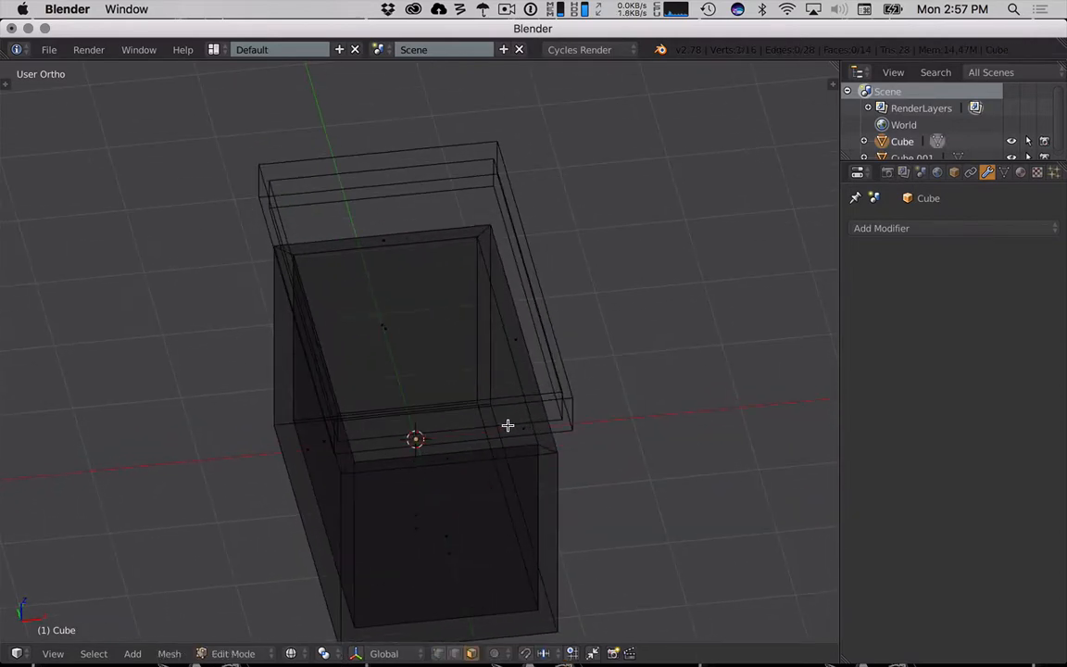
pyautogui.press('Tab')
pyautogui.rightClick(551, 403)
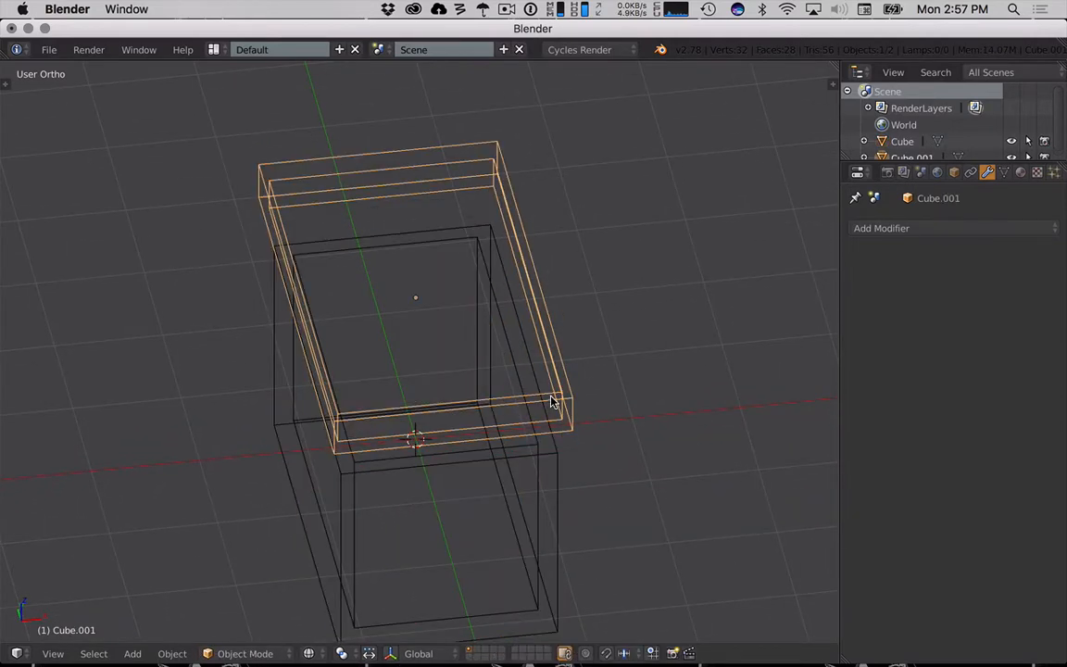
pyautogui.press('h')
pyautogui.rightClick(520, 396)
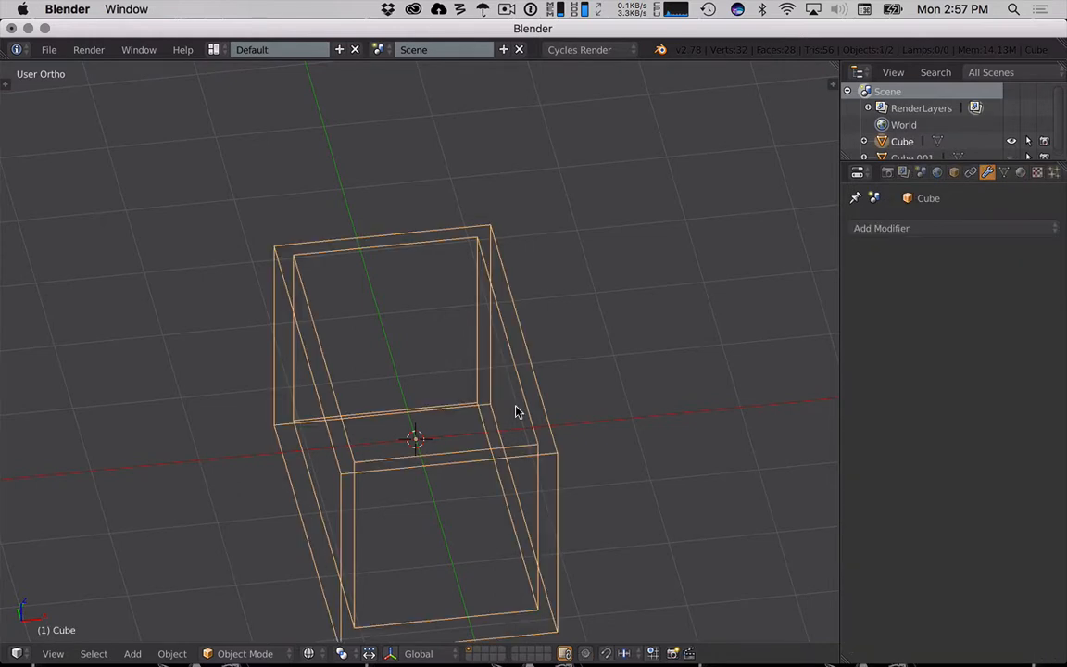
# In Edit Mode, select the box's four inner wall faces and look at them from the top.
pyautogui.press('Tab')
pyautogui.rightClick(510, 414)
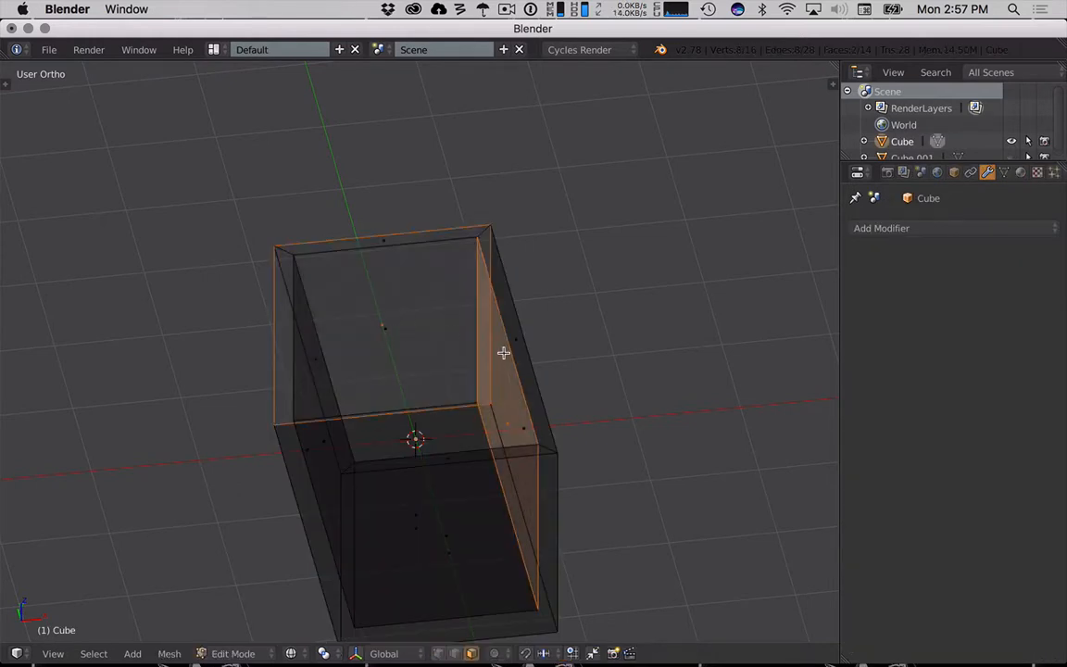
pyautogui.keyDown('shift'); pyautogui.rightClick(384, 322); pyautogui.keyUp('shift')
pyautogui.moveTo(496, 373)
pyautogui.mouseDown(button='middle')
pyautogui.moveTo(433, 376)
pyautogui.moveTo(368, 405)
pyautogui.moveTo(319, 330)
pyautogui.moveTo(429, 362)
pyautogui.moveTo(510, 363)
pyautogui.mouseUp(button='middle')
pyautogui.press('KP_7')
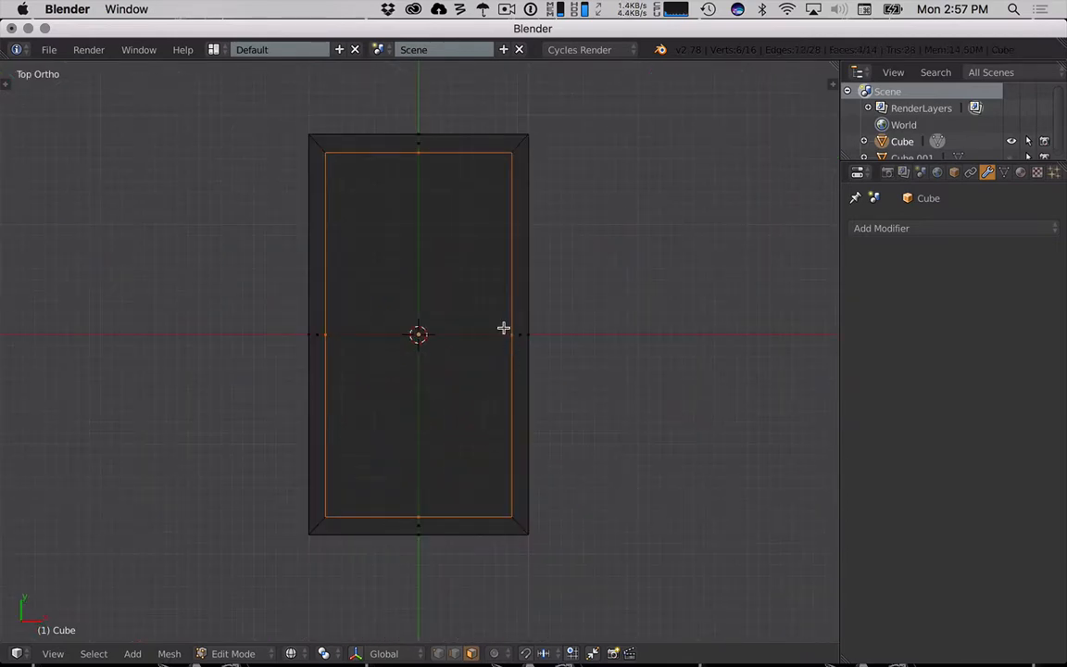
pyautogui.press('s')
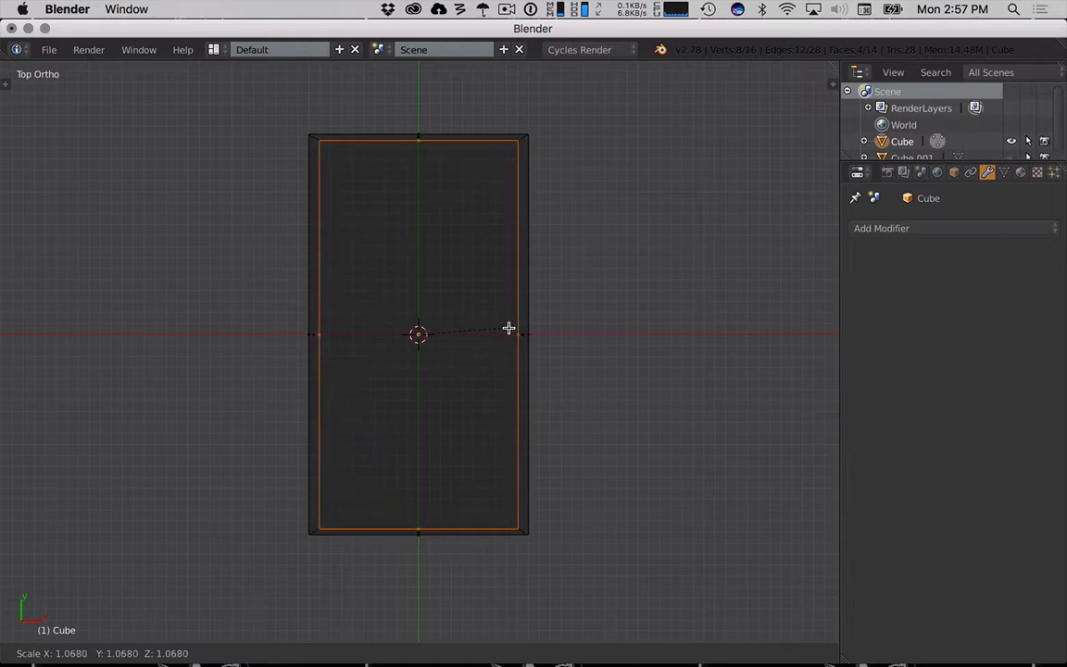
pyautogui.press('Escape')
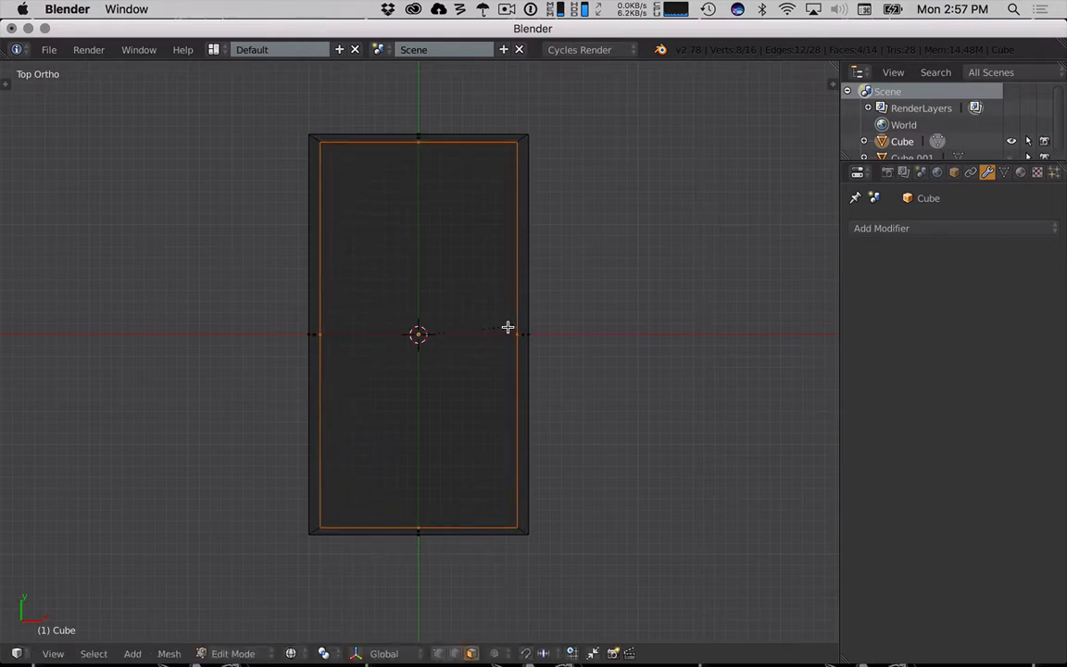
pyautogui.press('KP_1')
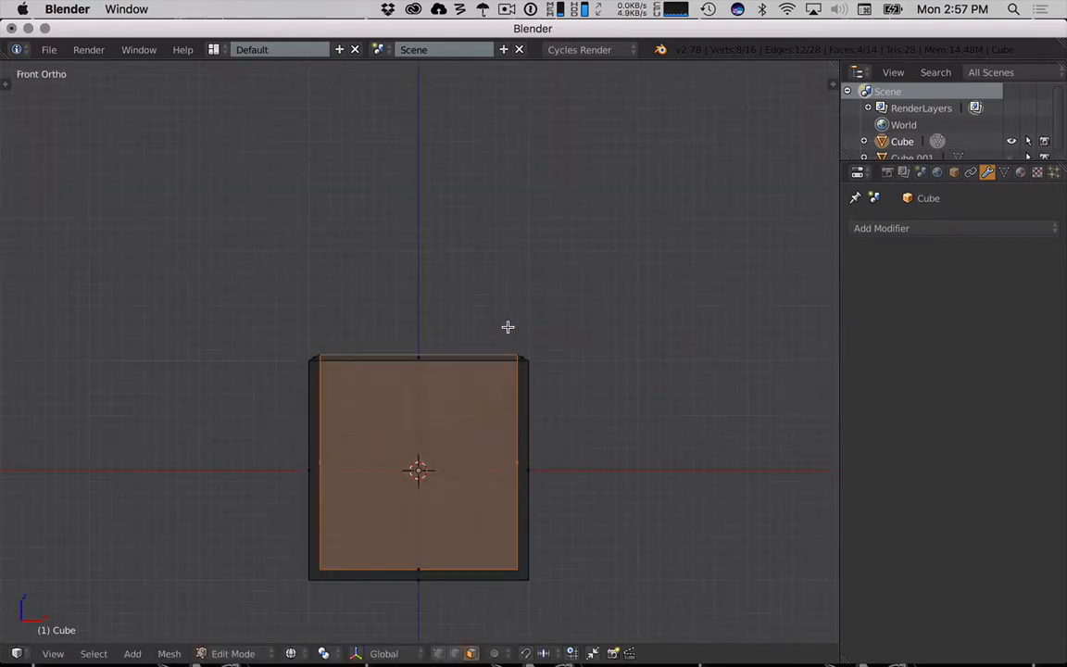
pyautogui.press('g')
pyautogui.press('z')
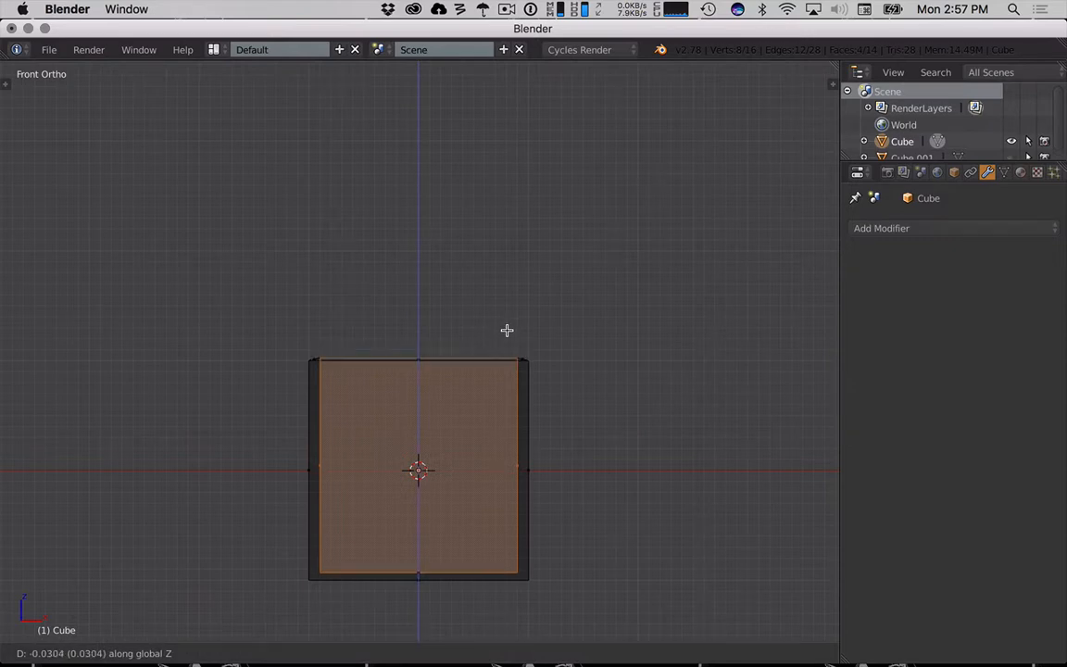
pyautogui.press('Escape')
pyautogui.hotkey('ctrl', 'z')
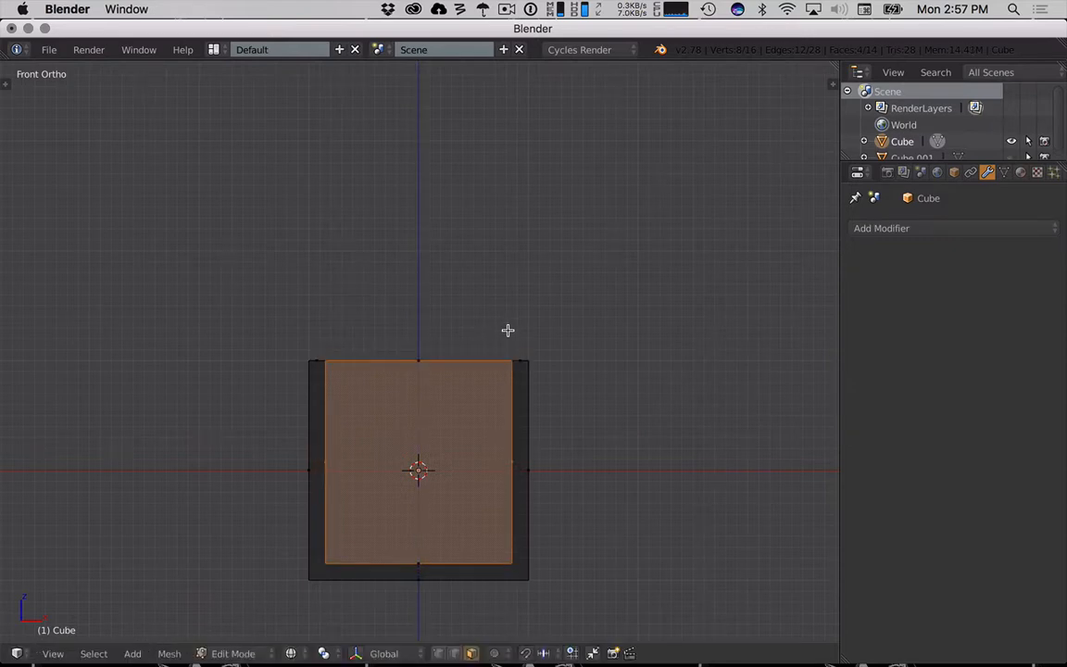
# Scale the box's four inner wall faces outward in X and Y only, locking the Z axis, to thin the walls.
pyautogui.press('s')
pyautogui.hotkey('shift', 'z')
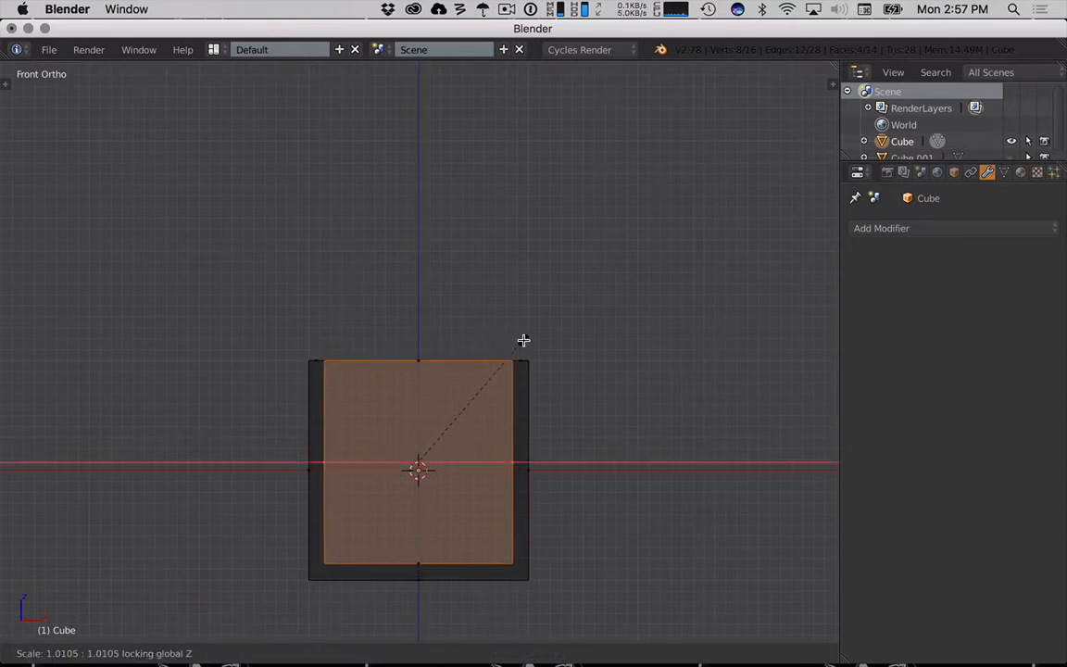
pyautogui.click(542, 347)
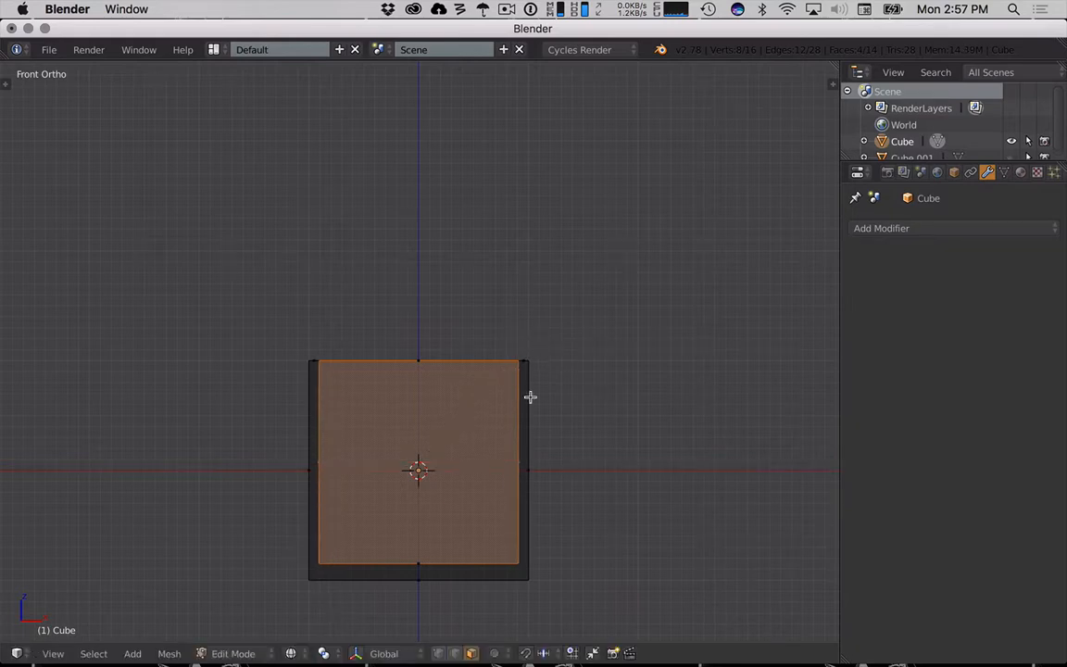
# Select the lower box's inner floor face and move it slightly down along Z to thin the floor.
pyautogui.moveTo(530, 396); pyautogui.dragTo(429, 431, button='middle')
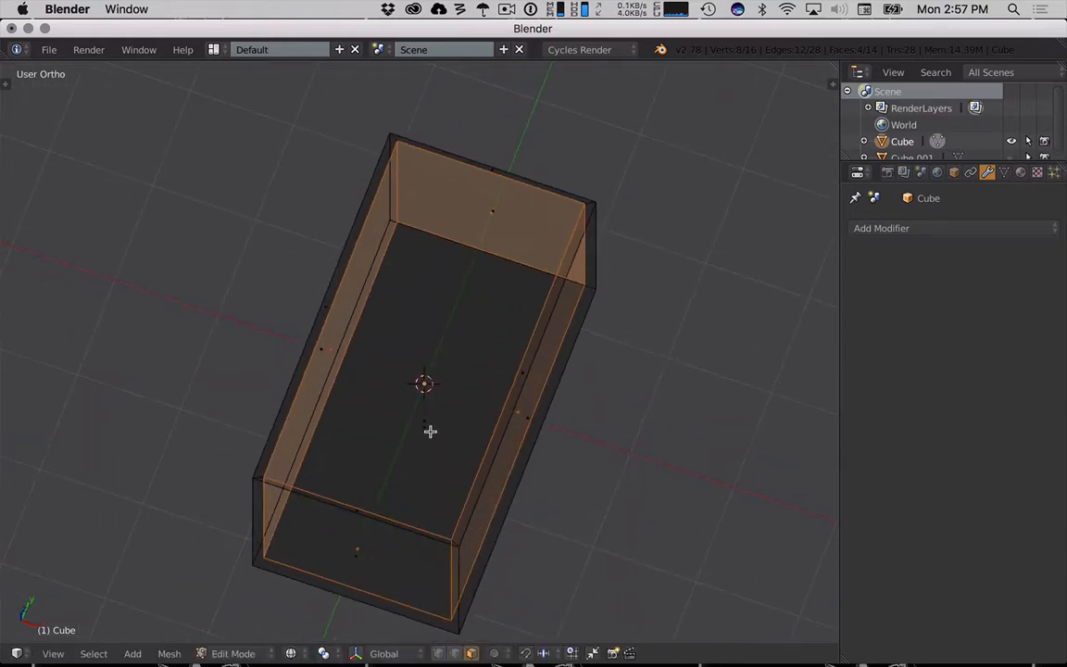
pyautogui.rightClick(430, 431)
pyautogui.moveTo(512, 433); pyautogui.dragTo(521, 403, button='middle')
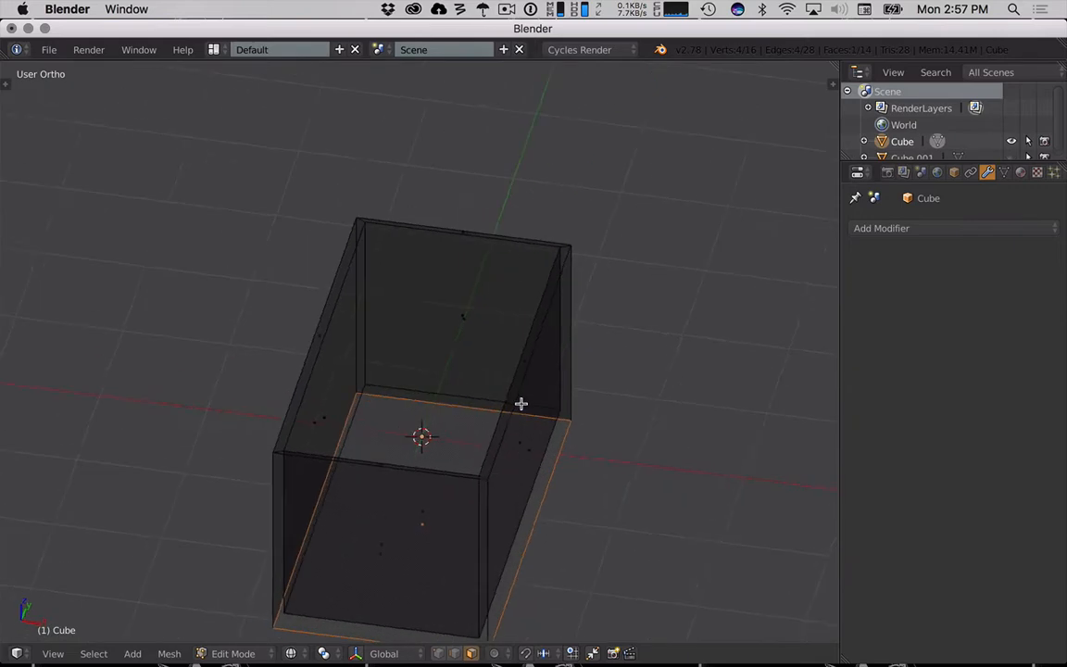
pyautogui.rightClick(404, 461)
pyautogui.moveTo(514, 469); pyautogui.dragTo(444, 440, button='middle')
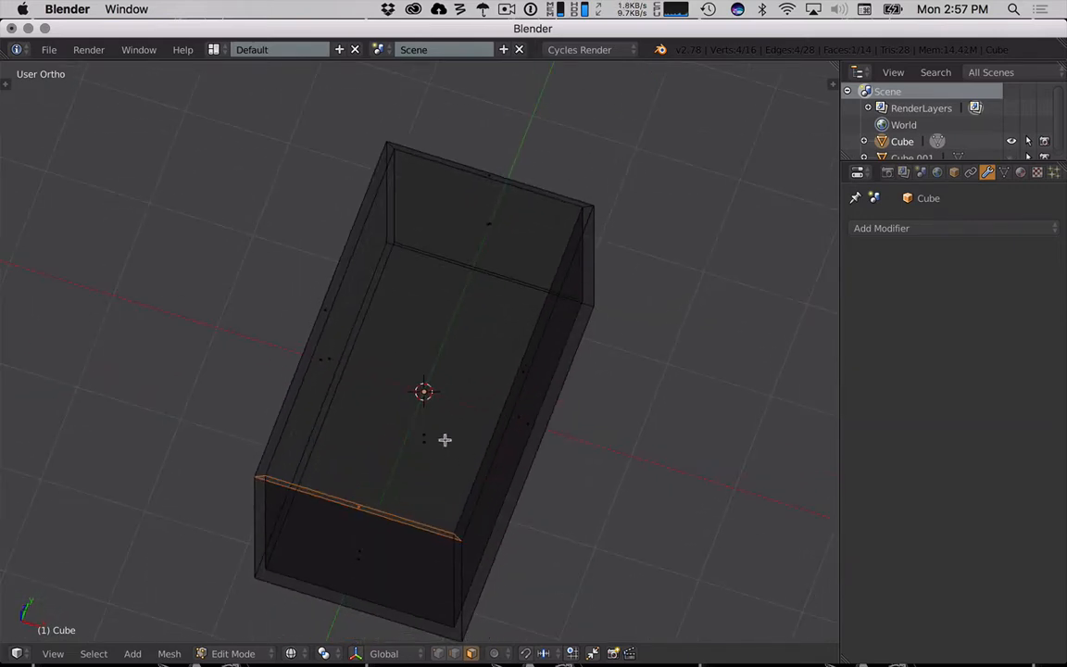
pyautogui.press('z')
pyautogui.rightClick(430, 430)
pyautogui.scroll(-5, 530, 464)
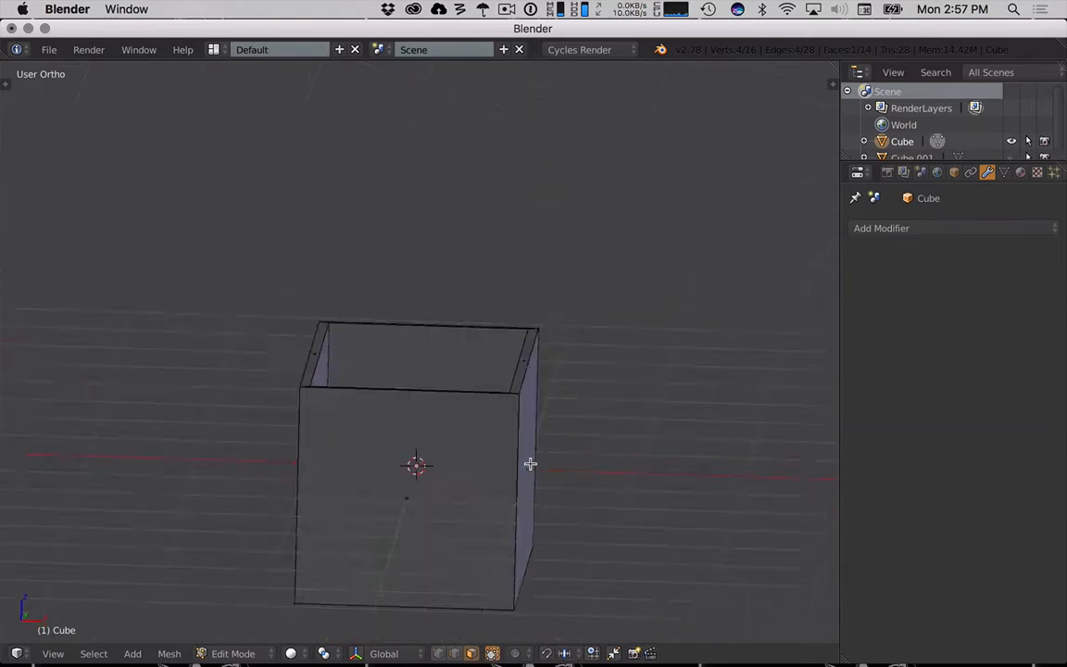
pyautogui.press('KP_1')
pyautogui.press('z')
pyautogui.press('z')
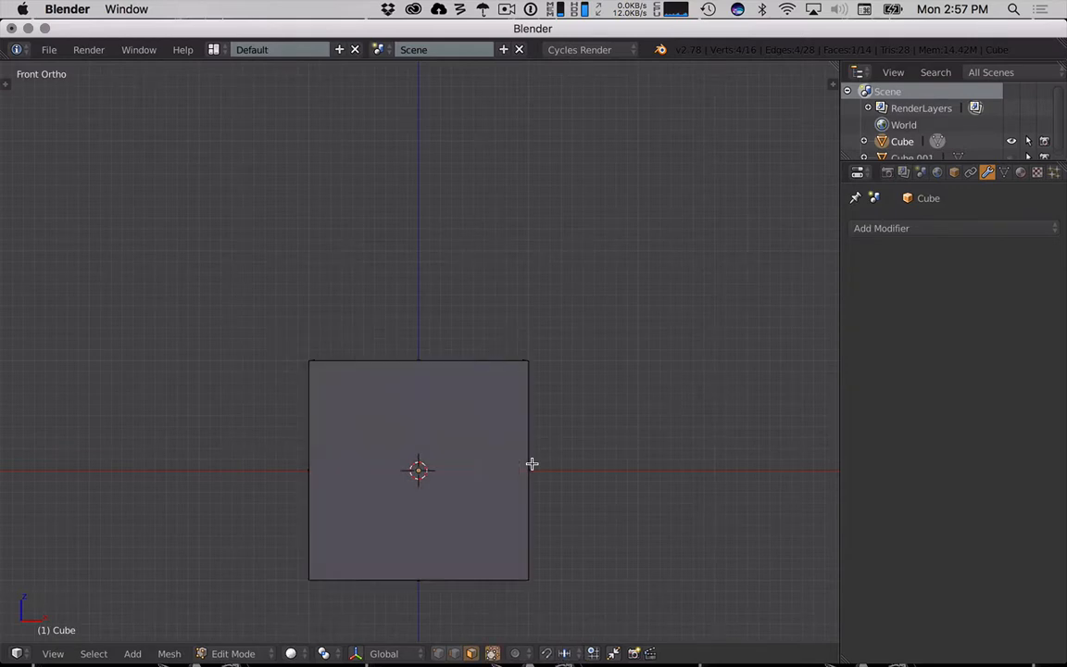
pyautogui.press('z')
pyautogui.press('g')
pyautogui.press('z')
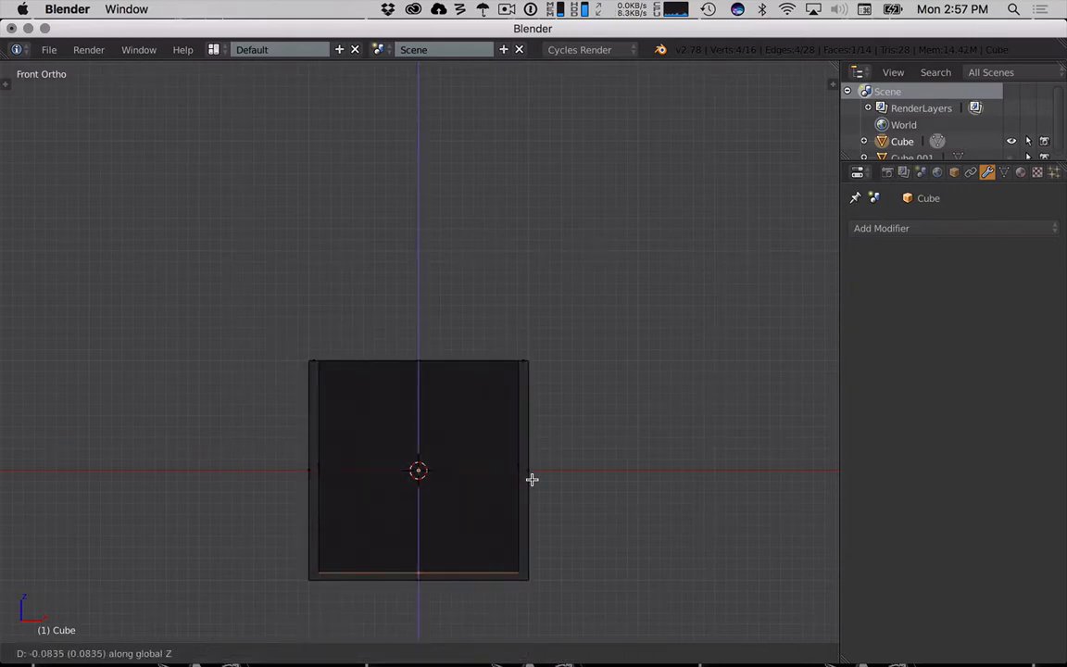
pyautogui.click(533, 473)
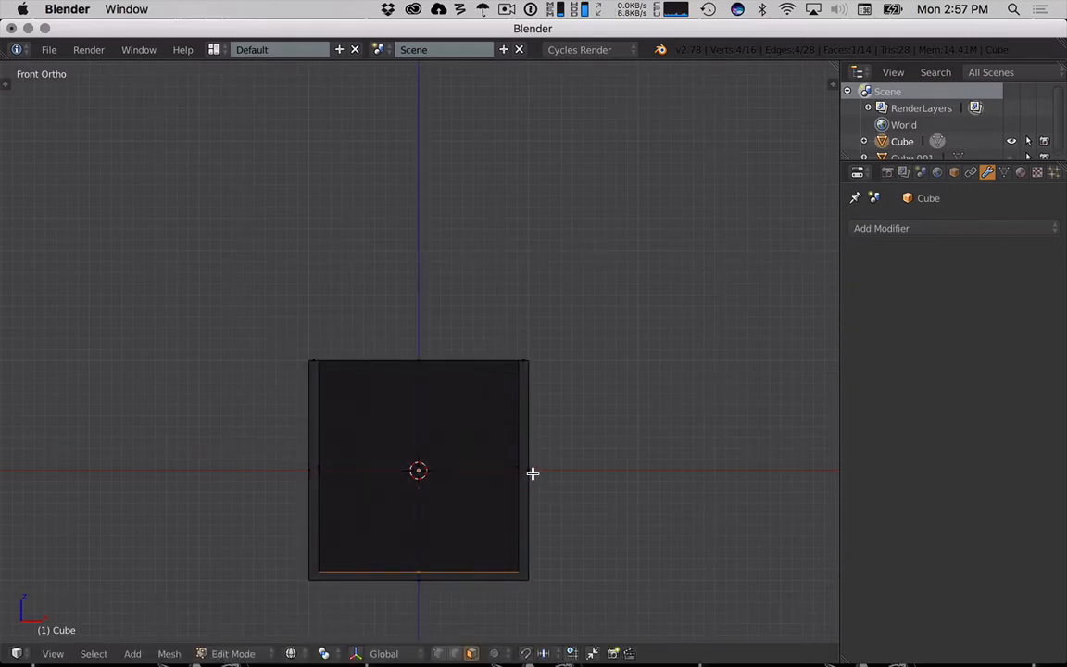
# Return to Object Mode, unhide the lid, and lower it about 0.64 along Z onto the box.
pyautogui.hotkey('ctrl', 'h')
pyautogui.press('Tab')
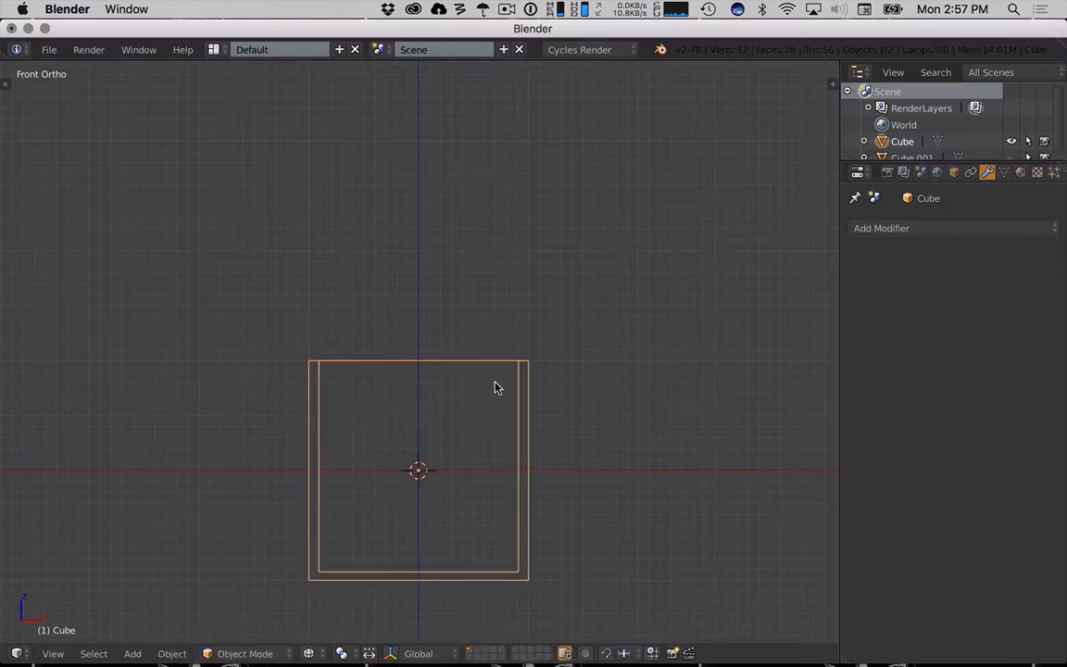
pyautogui.hotkey('alt', 'h')
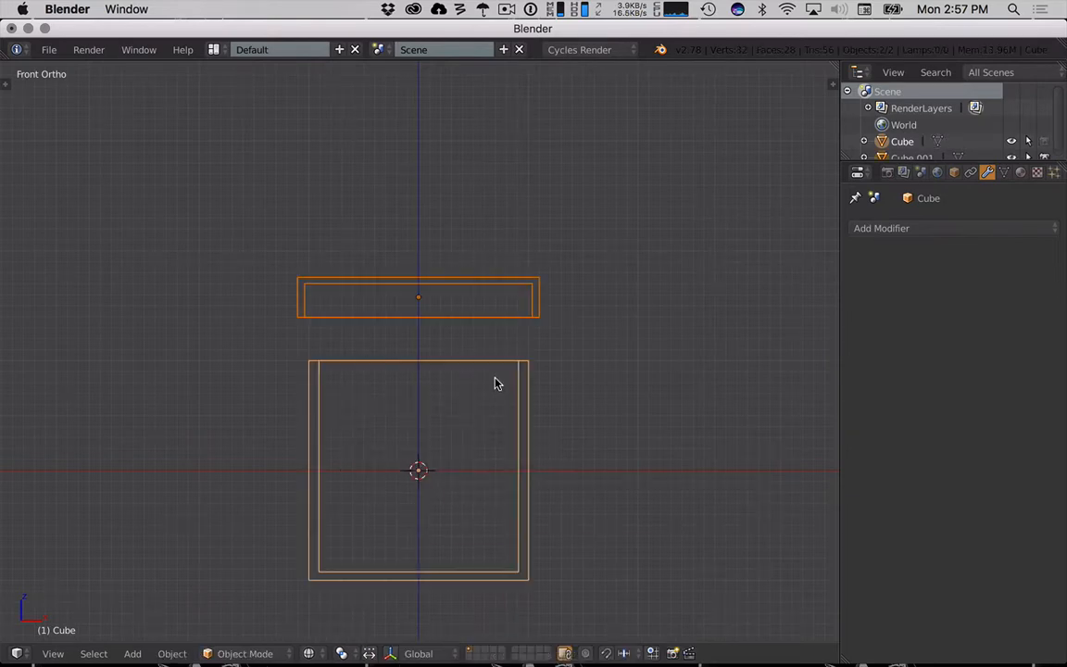
pyautogui.rightClick(469, 280)
pyautogui.press('g')
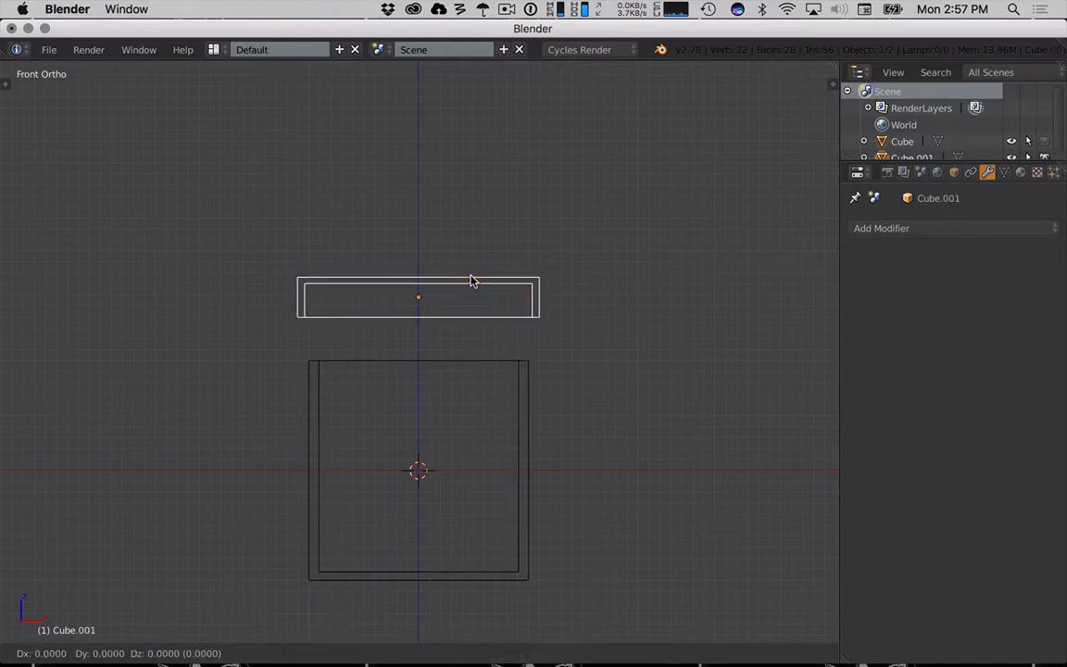
pyautogui.press('z')
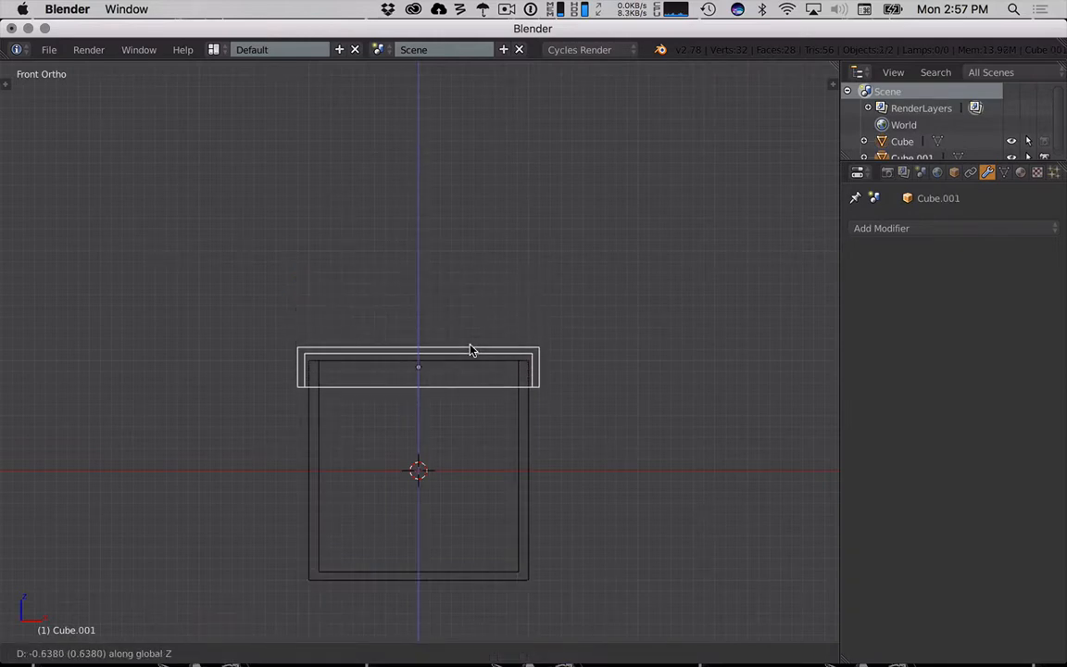
pyautogui.click(469, 350)
# In Edit Mode, scale the lid's two outer end faces inward along Y to thin the end walls.
pyautogui.press('KP_3')
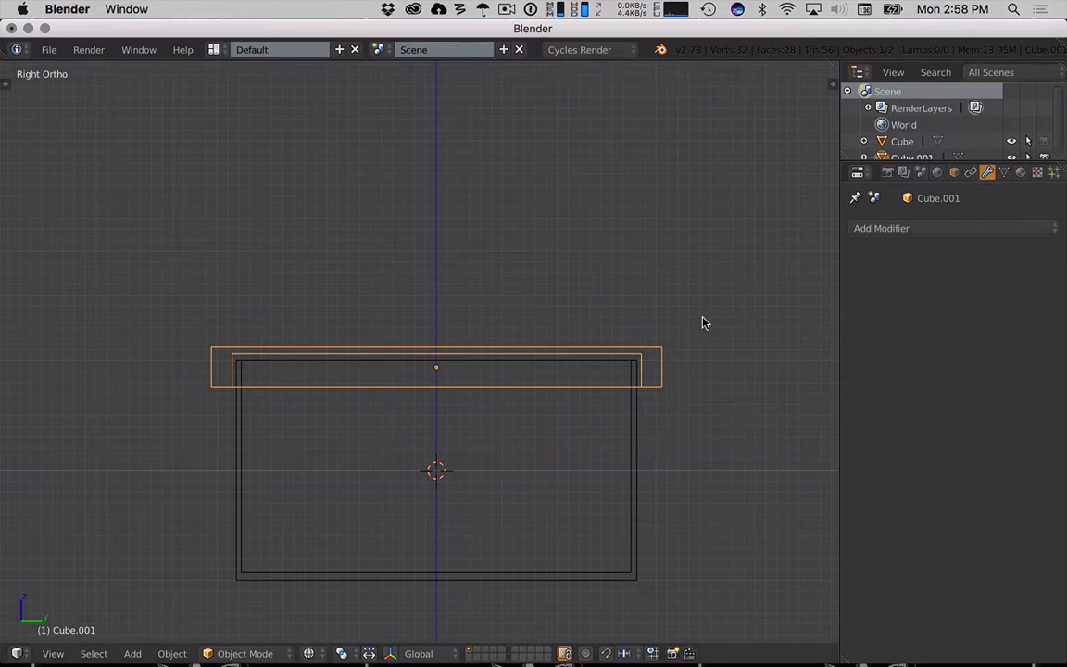
pyautogui.moveTo(702, 322); pyautogui.dragTo(548, 349, button='middle')
pyautogui.press('Tab')
pyautogui.rightClick(680, 379)
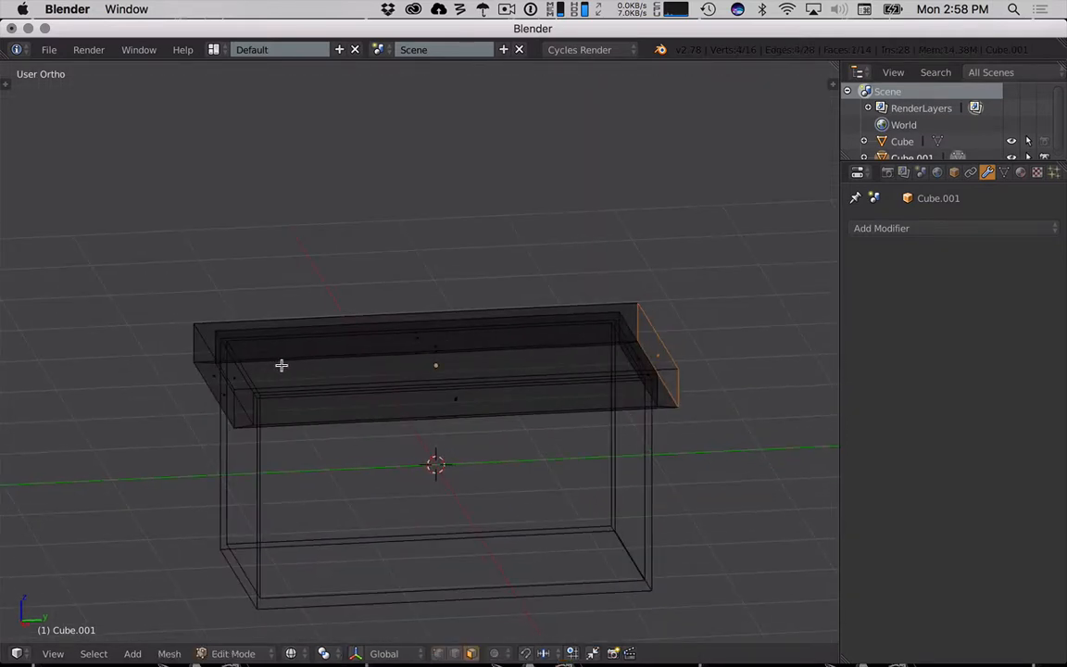
pyautogui.keyDown('shift'); pyautogui.rightClick(207, 376); pyautogui.keyUp('shift')
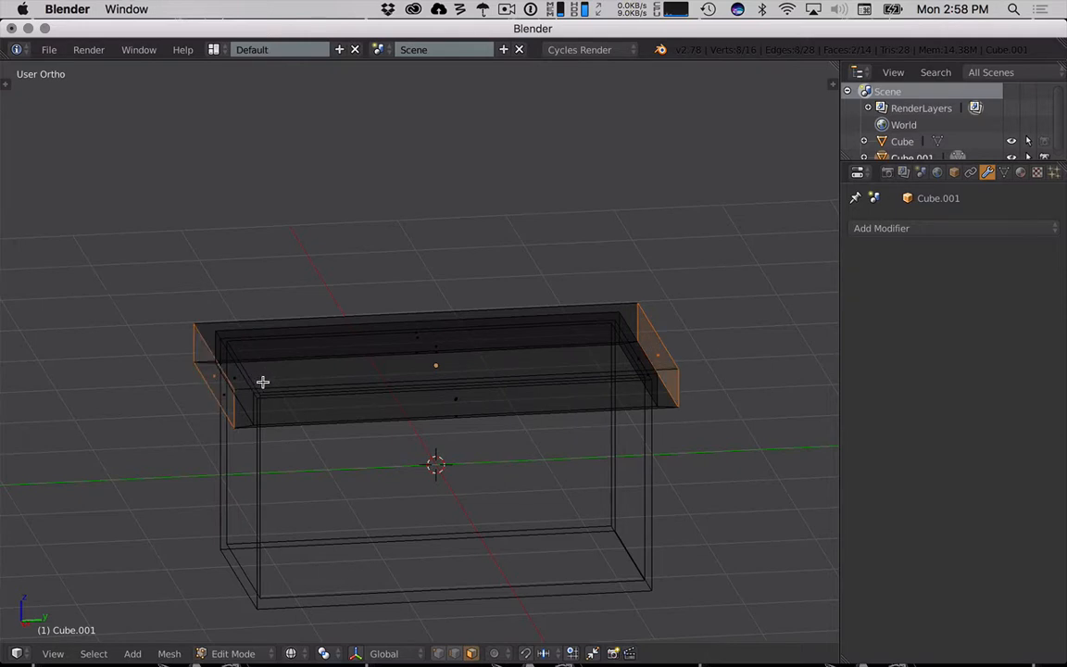
pyautogui.press('KP_3')
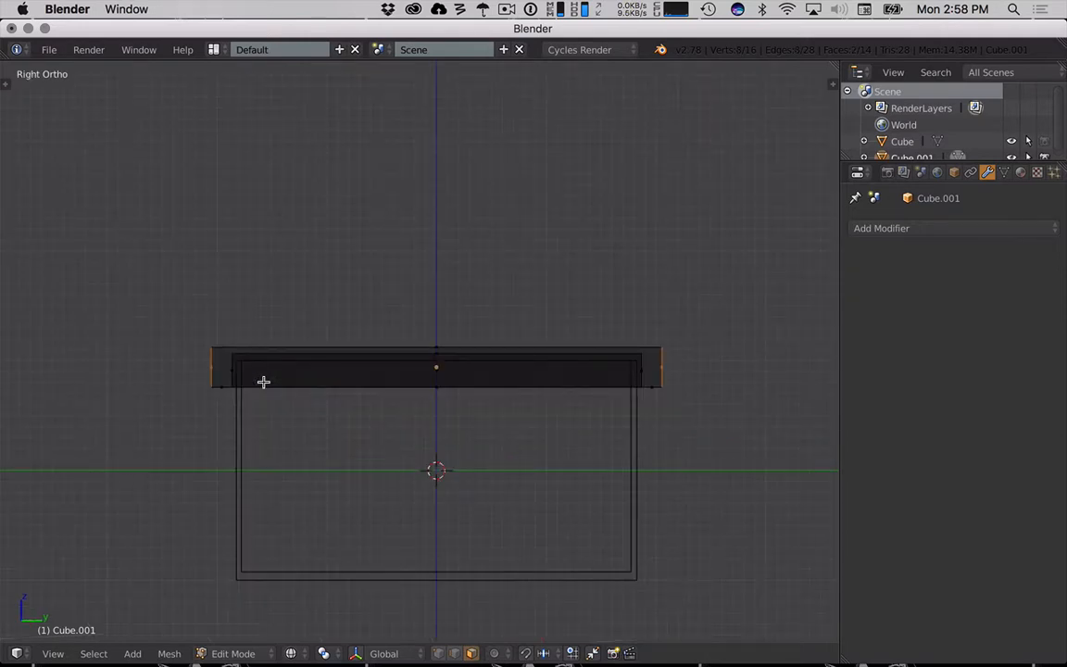
pyautogui.press('s')
pyautogui.press('y')
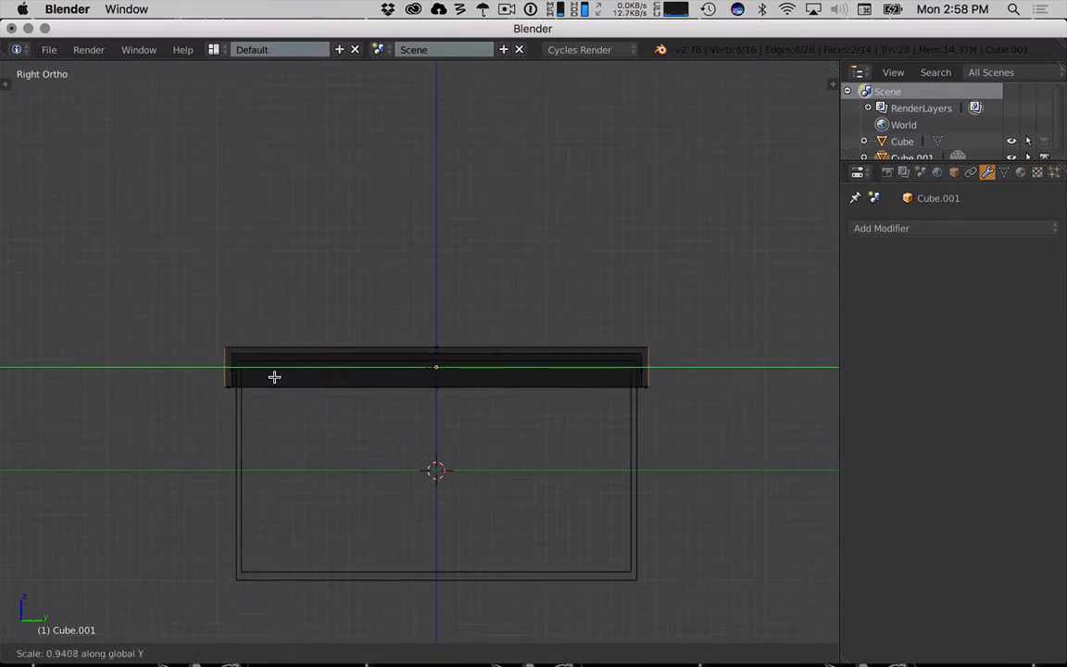
pyautogui.click(291, 386)
# Start saving the Blender file and browse to the Dropbox folder JMC/Classes/425.
pyautogui.moveTo(290, 387); pyautogui.dragTo(331, 334, button='middle')
pyautogui.hotkey('ctrl', 's')
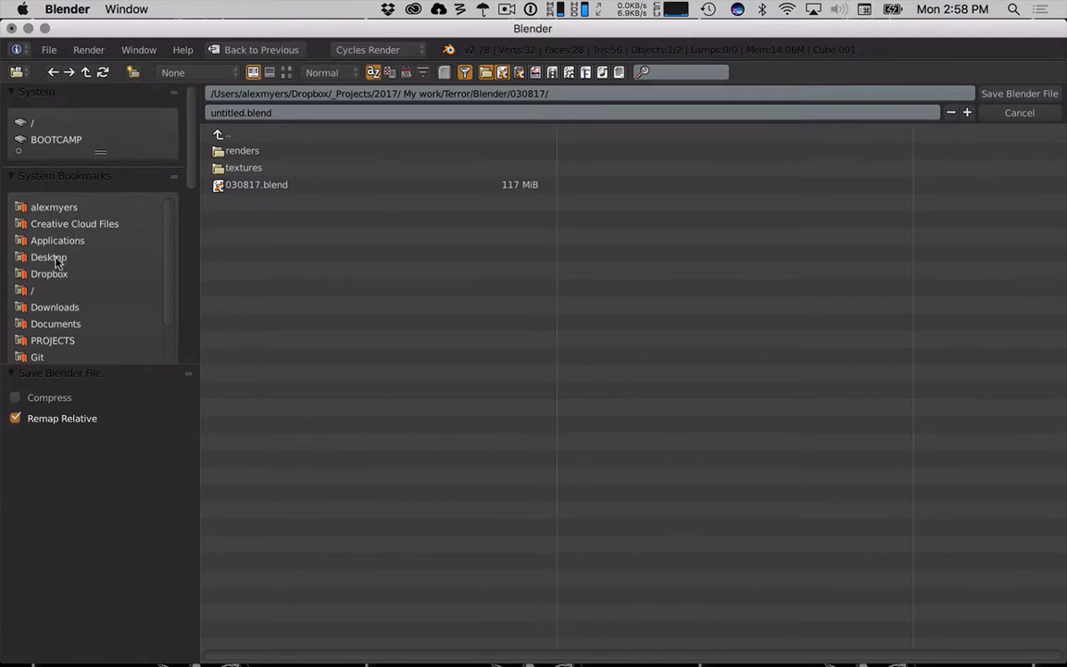
pyautogui.click(90, 270)
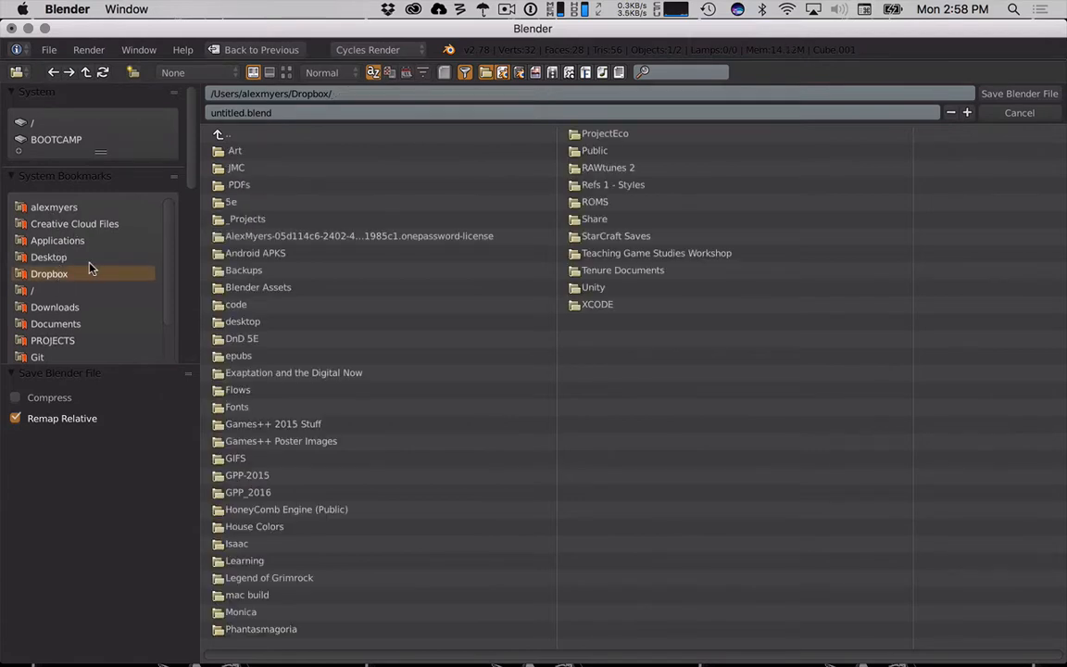
pyautogui.doubleClick(235, 167)
pyautogui.doubleClick(244, 150)
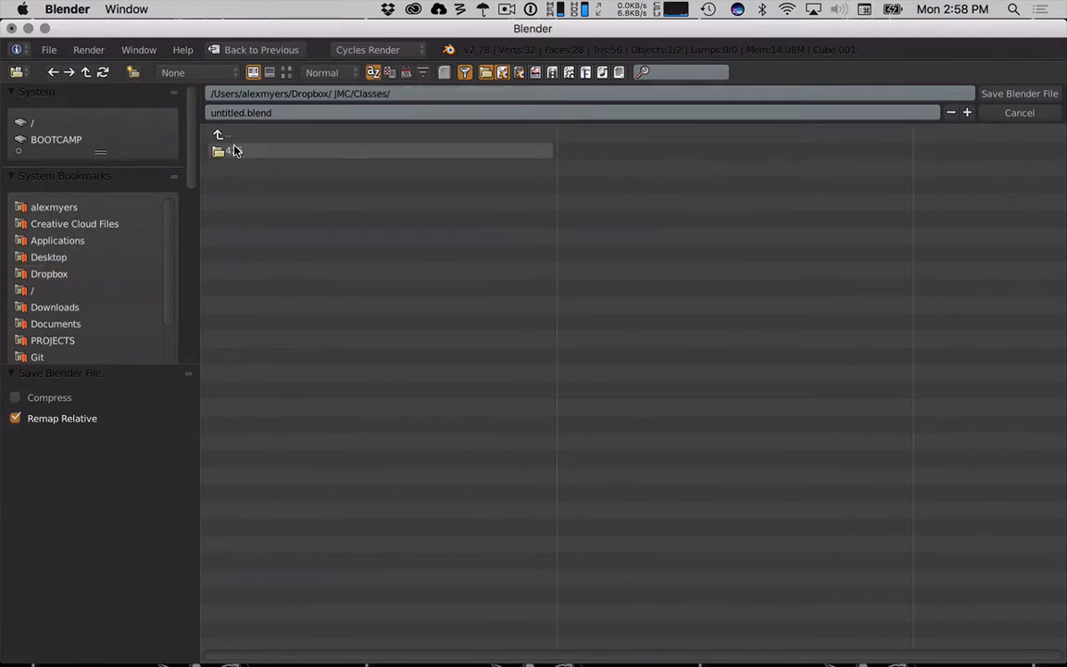
pyautogui.doubleClick(233, 149)
# Name the file tut-1 and save it in the 425 folder.
pyautogui.click(229, 113)
pyautogui.write('sho')
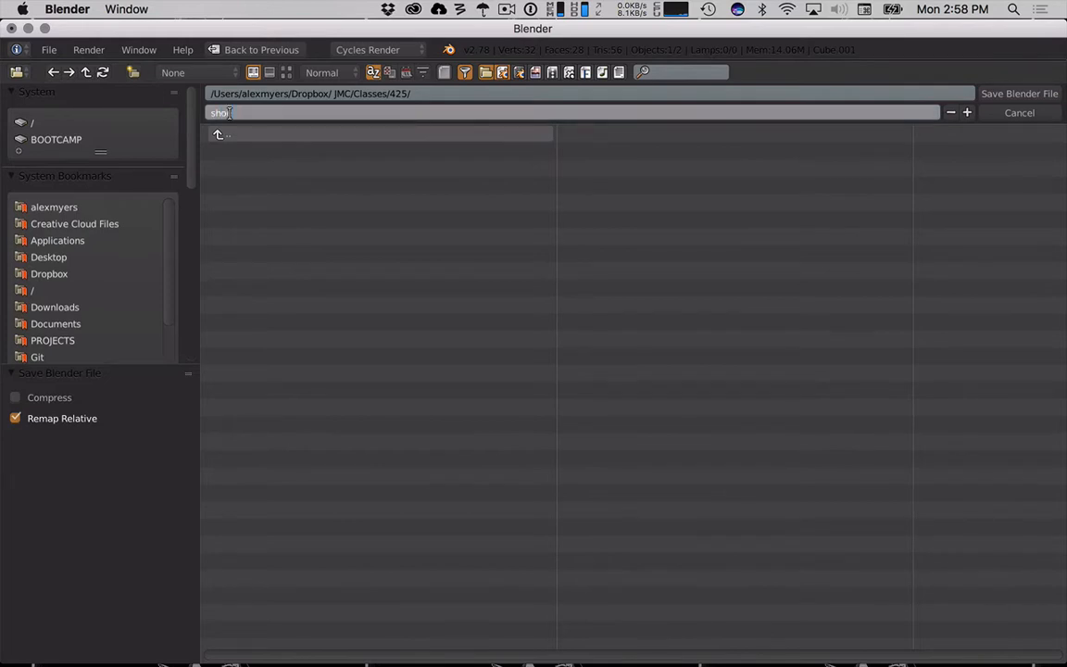
pyautogui.press('BackSpace')
pyautogui.press('BackSpace')
pyautogui.press('BackSpace')
pyautogui.write('ex')
pyautogui.press('BackSpace')
pyautogui.press('BackSpace')
pyautogui.write('tut1-1')
pyautogui.press('Return')
pyautogui.press('Return')
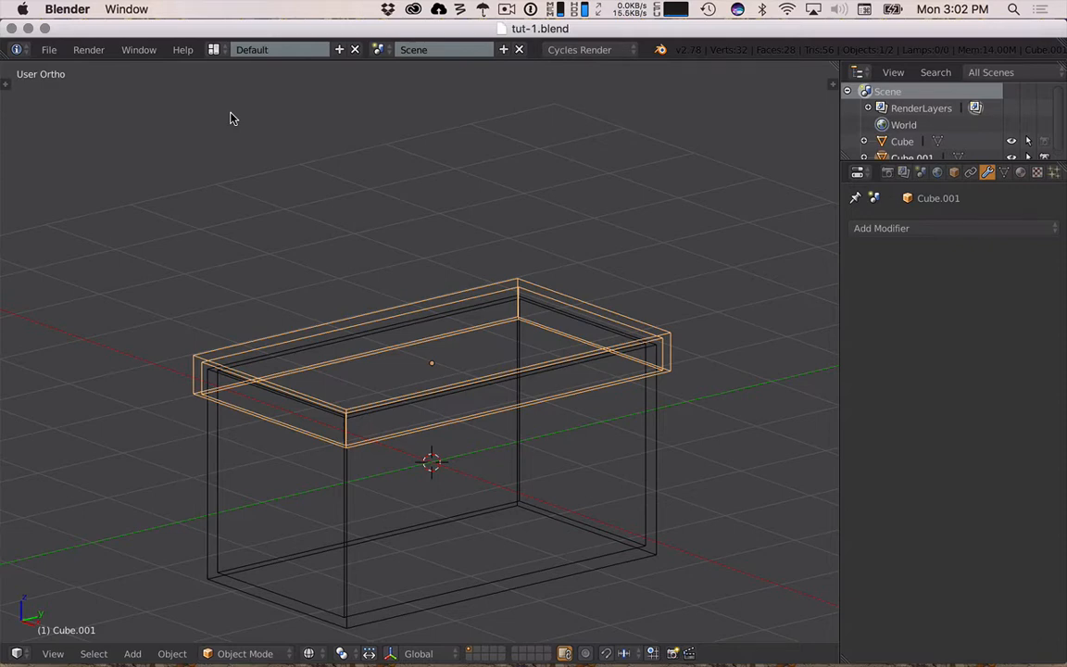
# In Edit Mode, select only the lid's outer side face on the positive X side and view it from the front.
pyautogui.press('KP_1')
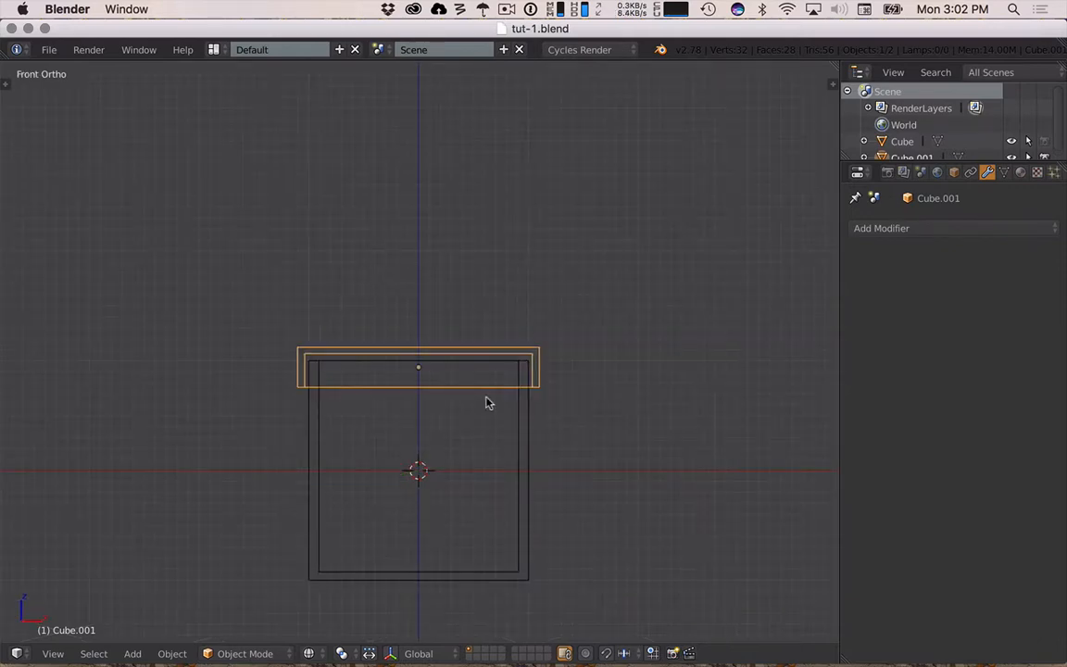
pyautogui.press('Tab')
pyautogui.scroll(3, 625, 387)
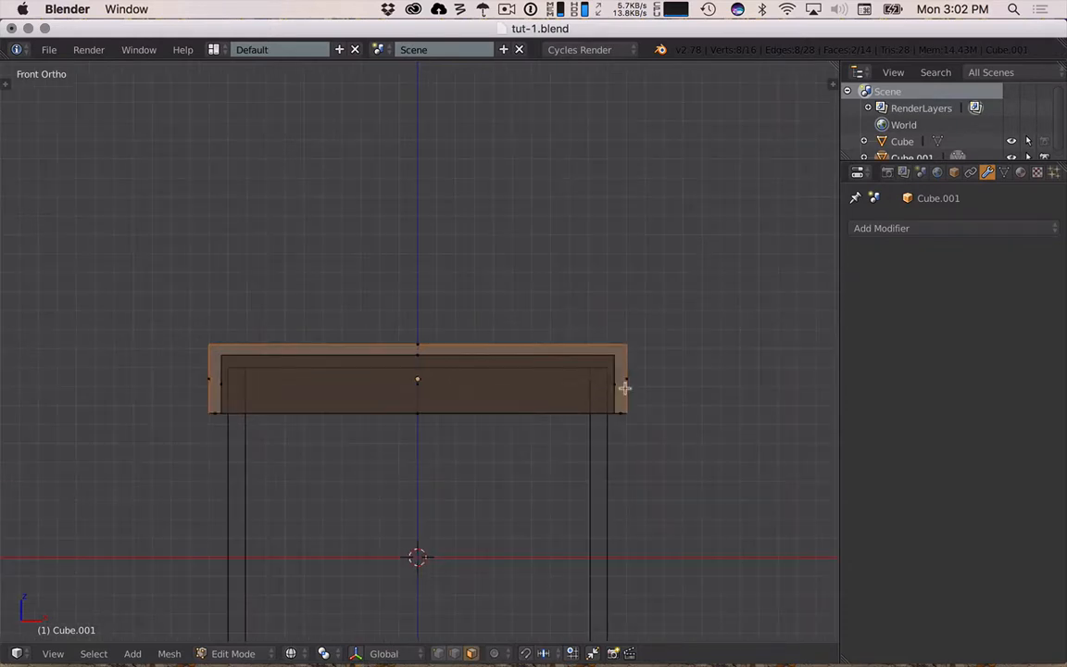
pyautogui.moveTo(625, 387); pyautogui.dragTo(584, 378, button='middle')
pyautogui.rightClick(646, 393)
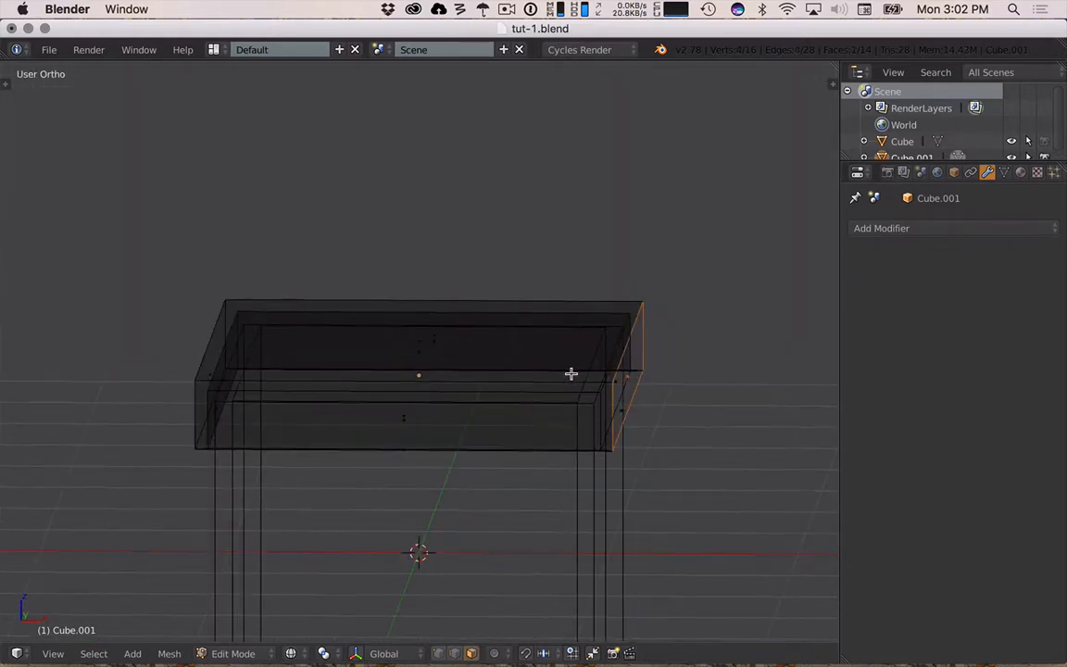
pyautogui.press('KP_3')
pyautogui.press('KP_1')
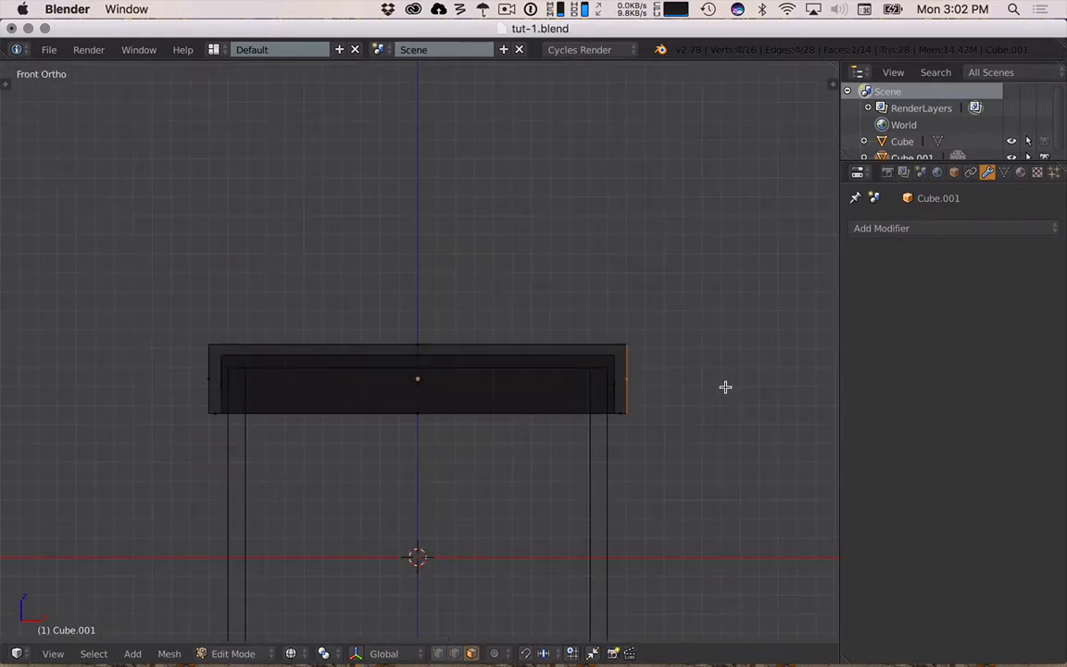
pyautogui.press('g')
pyautogui.press('y')
pyautogui.press('Escape')
pyautogui.press('g')
pyautogui.press('y')
pyautogui.press('Escape')
# Try moving the lid's selected side face outward about 0.2 along X and inspect it at an angle.
pyautogui.press('g')
pyautogui.press('x')
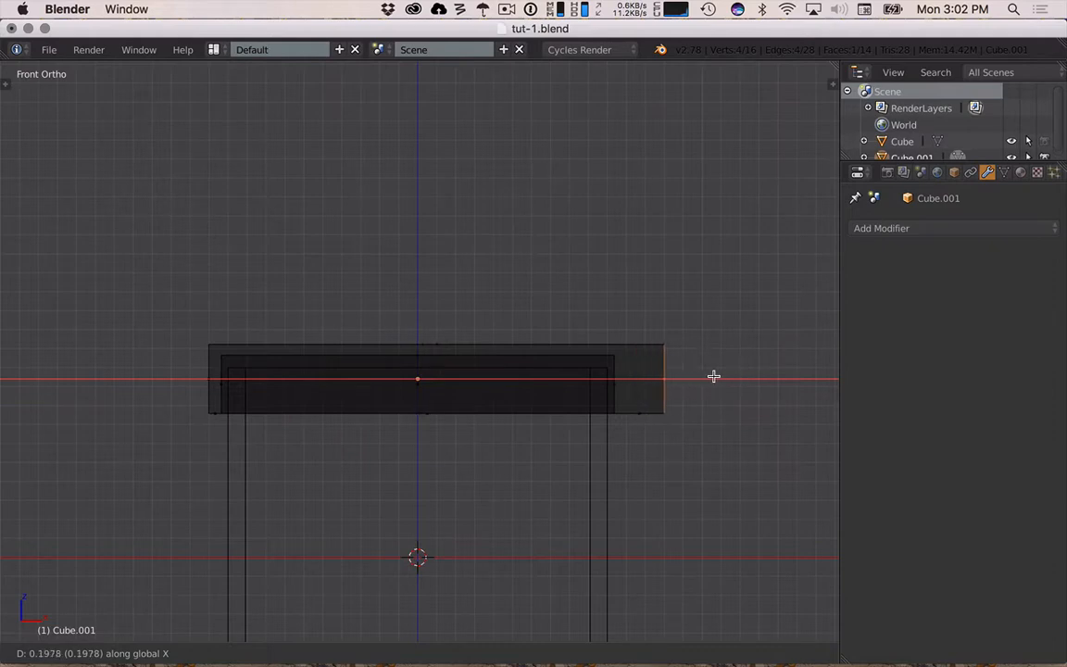
pyautogui.click(714, 376)
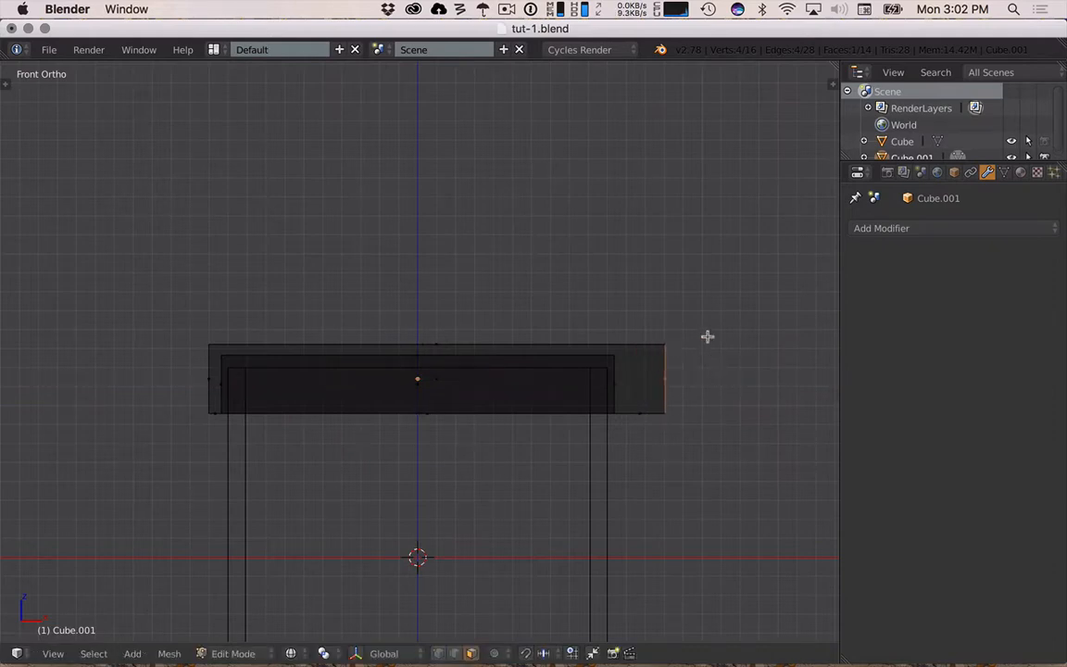
pyautogui.moveTo(746, 393); pyautogui.dragTo(728, 408, button='middle')
pyautogui.press('z')
pyautogui.press('z')
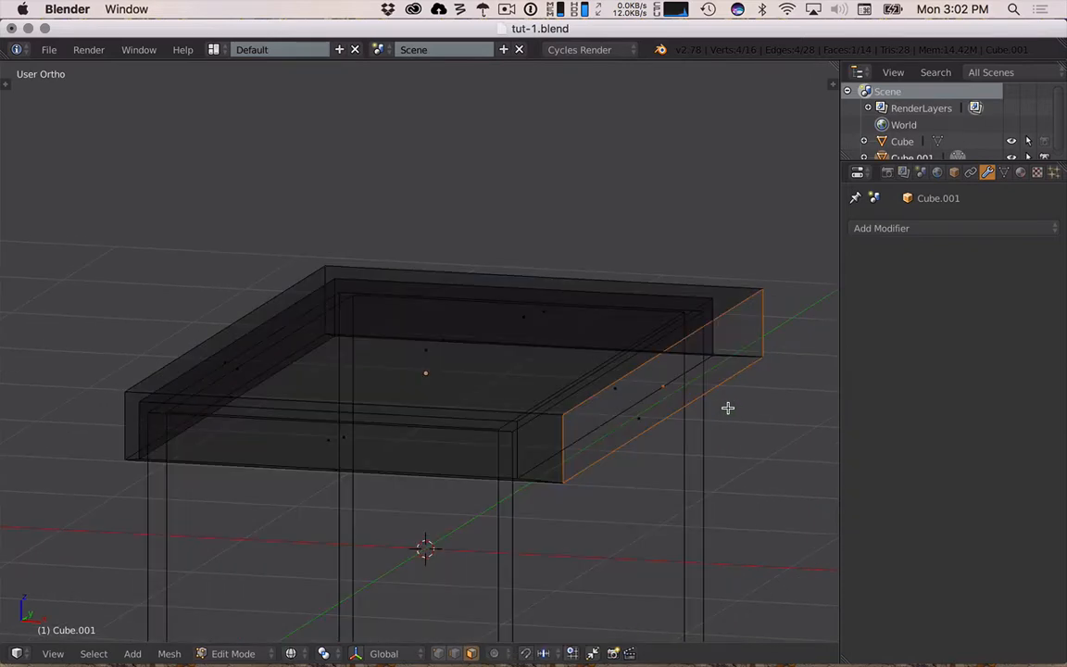
# Undo the side face's move, view the lid from the right, and return to Object Mode.
pyautogui.press('KP_1')
pyautogui.moveTo(726, 407); pyautogui.dragTo(646, 419, button='middle')
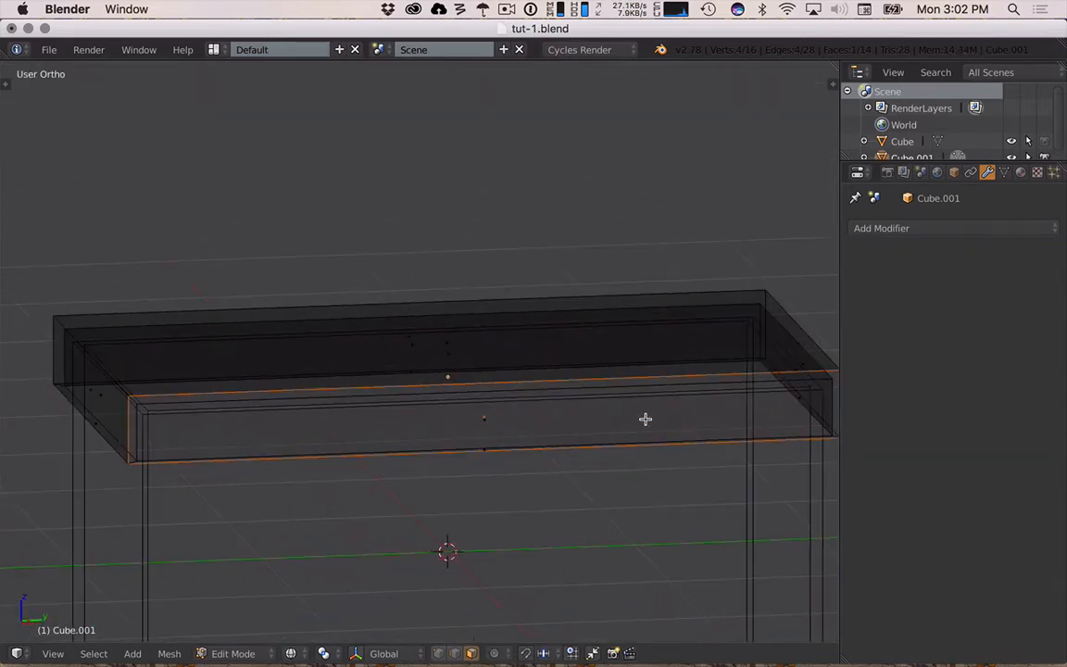
pyautogui.press('KP_1')
pyautogui.press('KP_3')
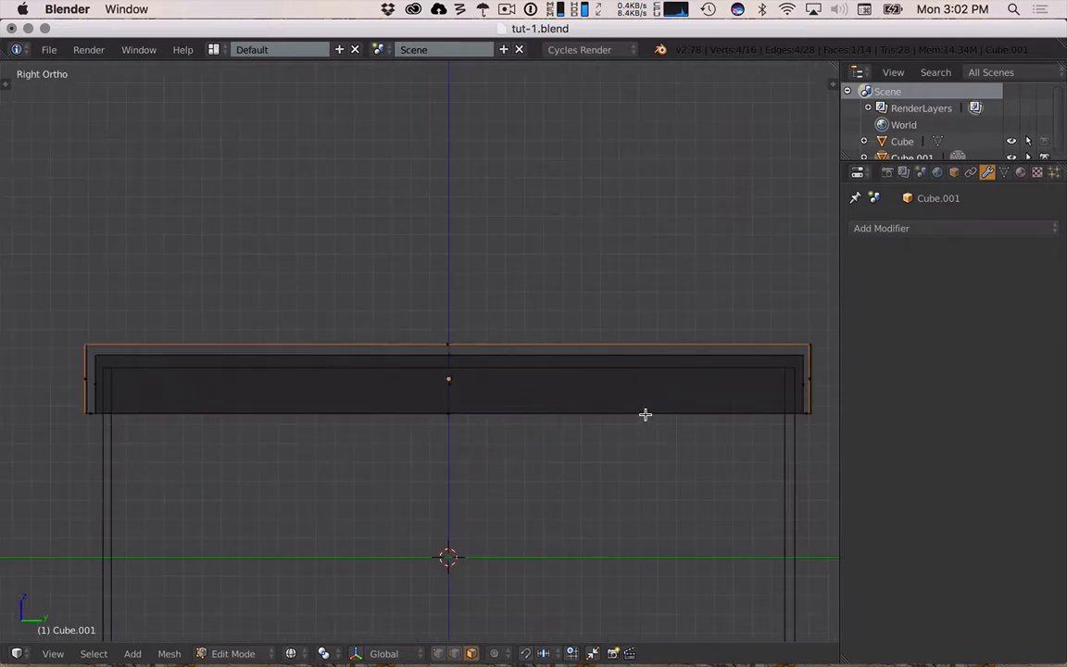
pyautogui.press('Tab')
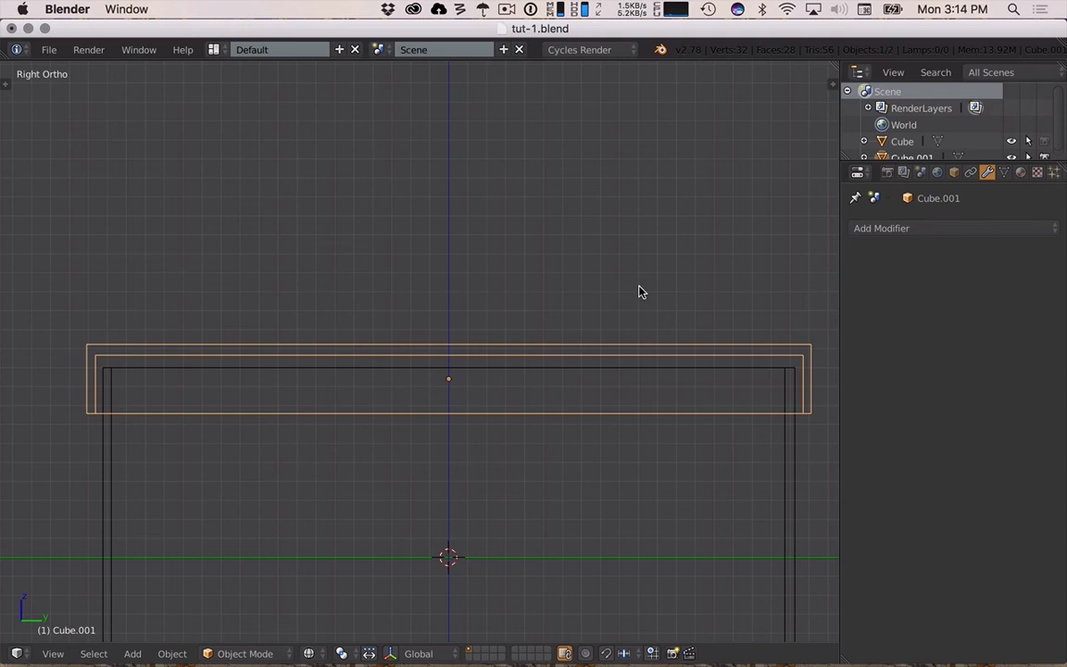
pyautogui.click(507, 9)
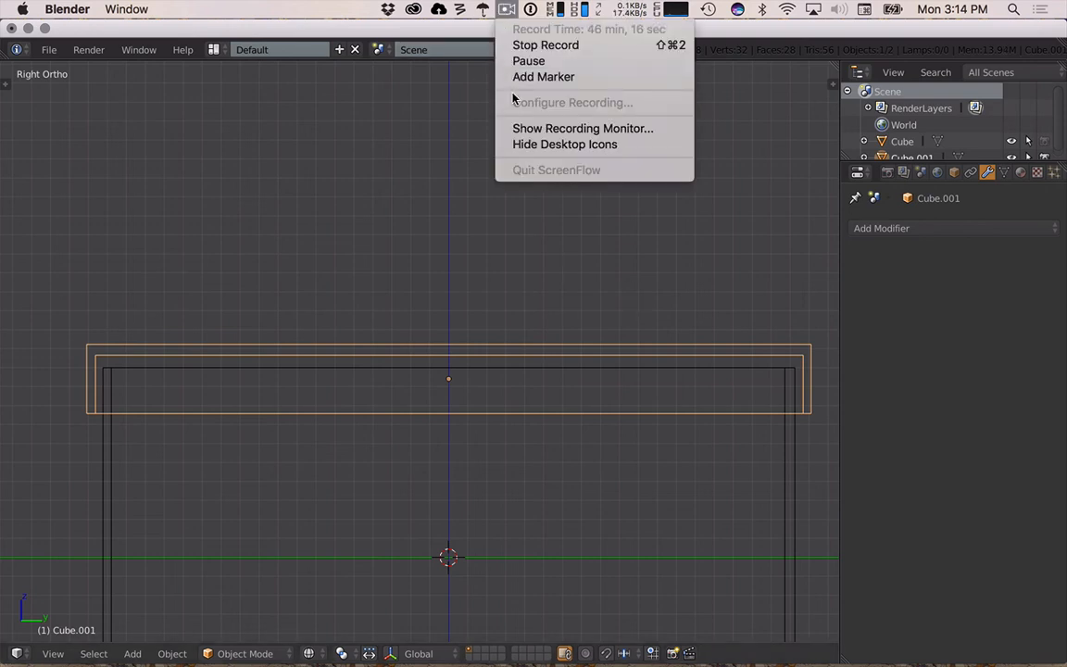